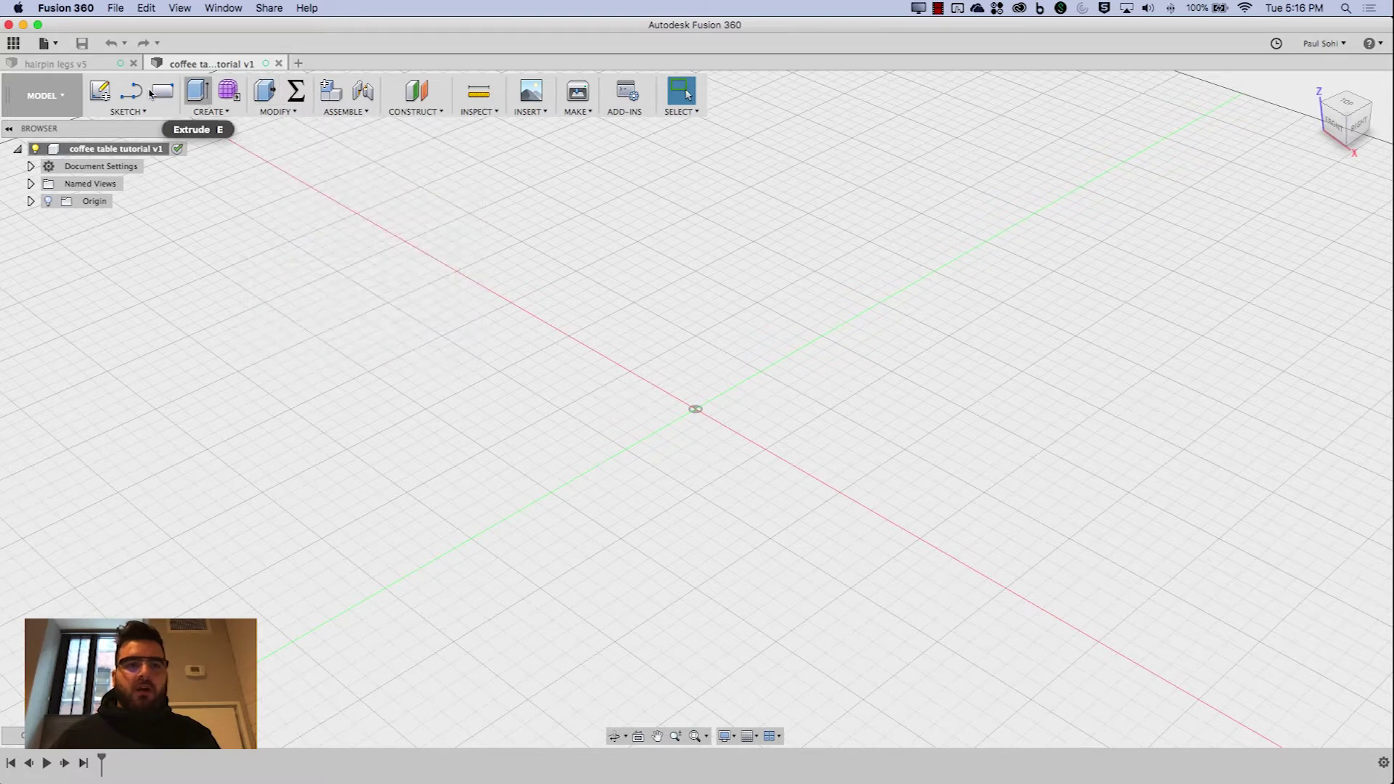
Reset the Modify panel's customization and pin the Change Parameters command back onto the toolbar
{"action": "right_click", "coordinate": [294, 90]}
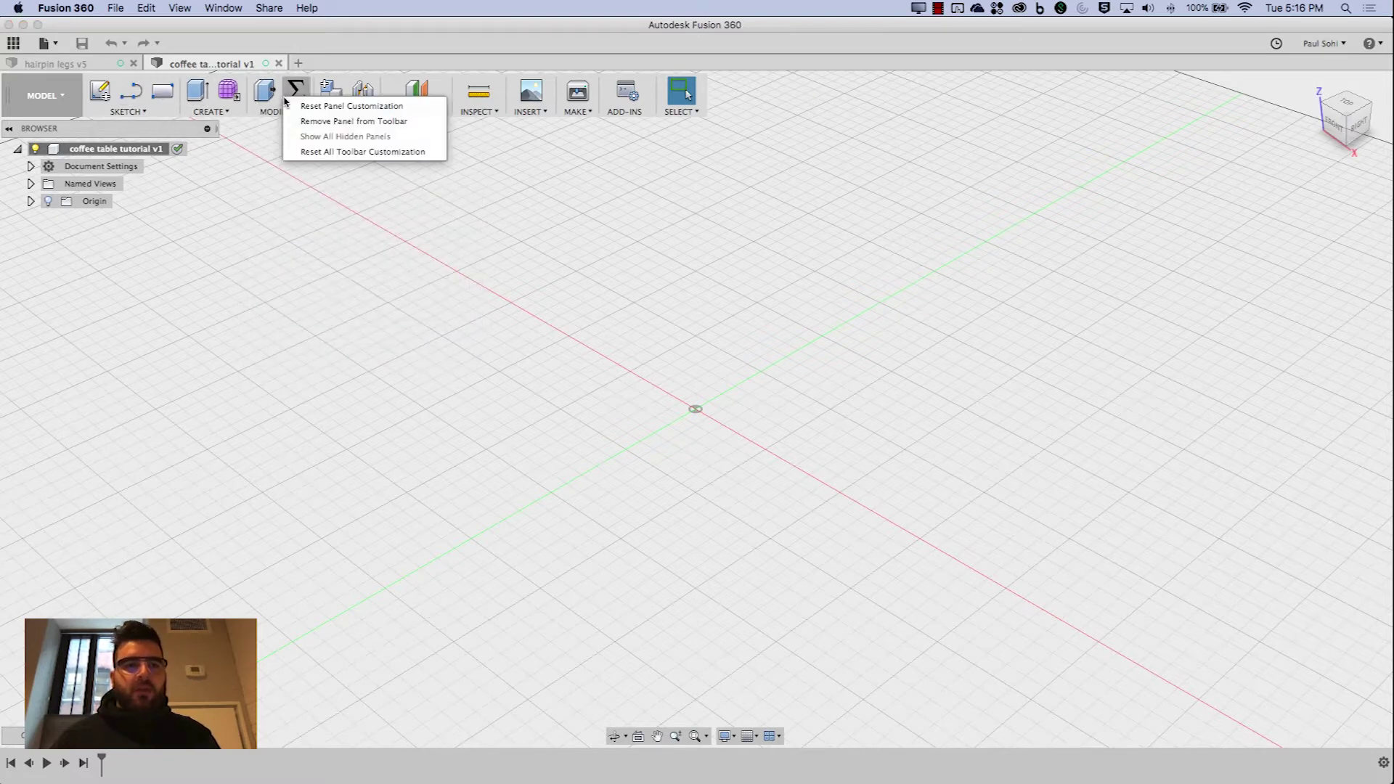
{"action": "left_click", "coordinate": [307, 109]}
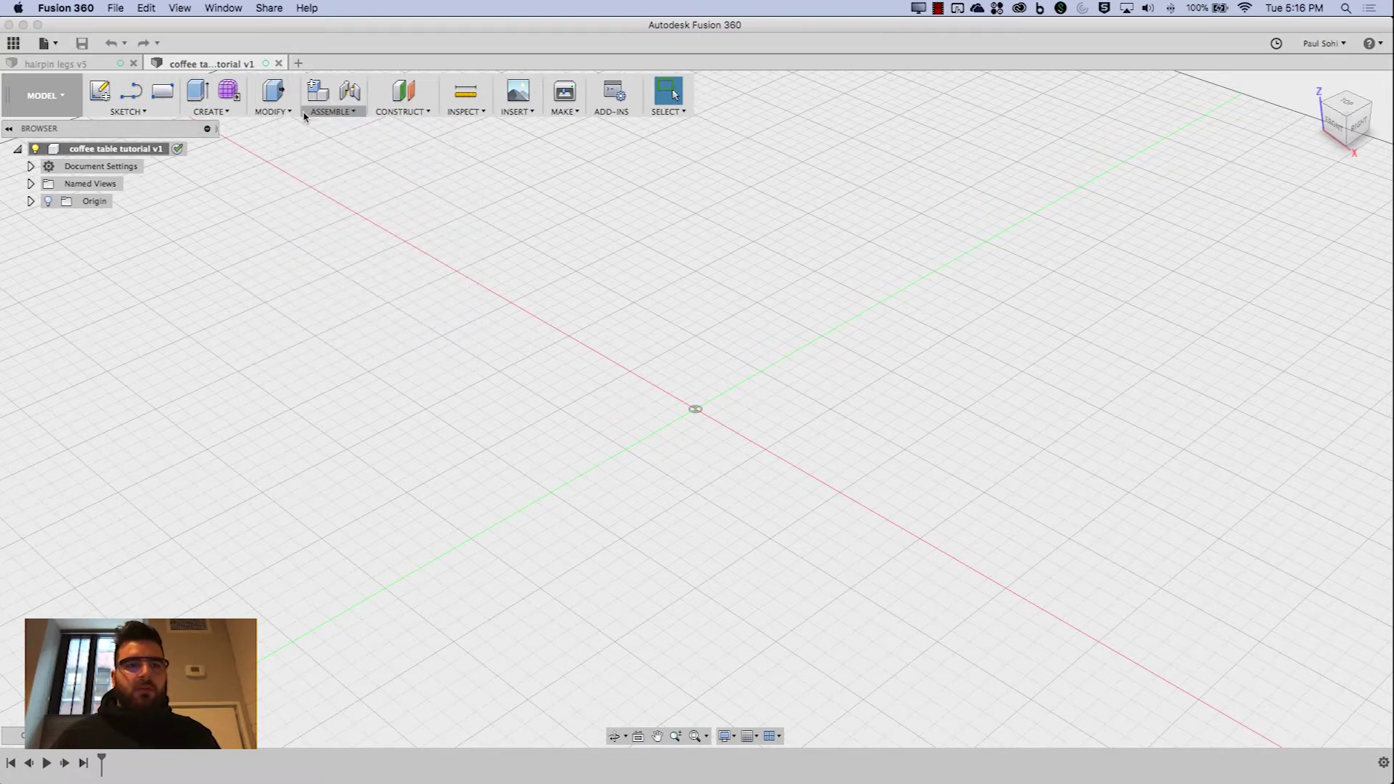
{"action": "left_click", "coordinate": [270, 110]}
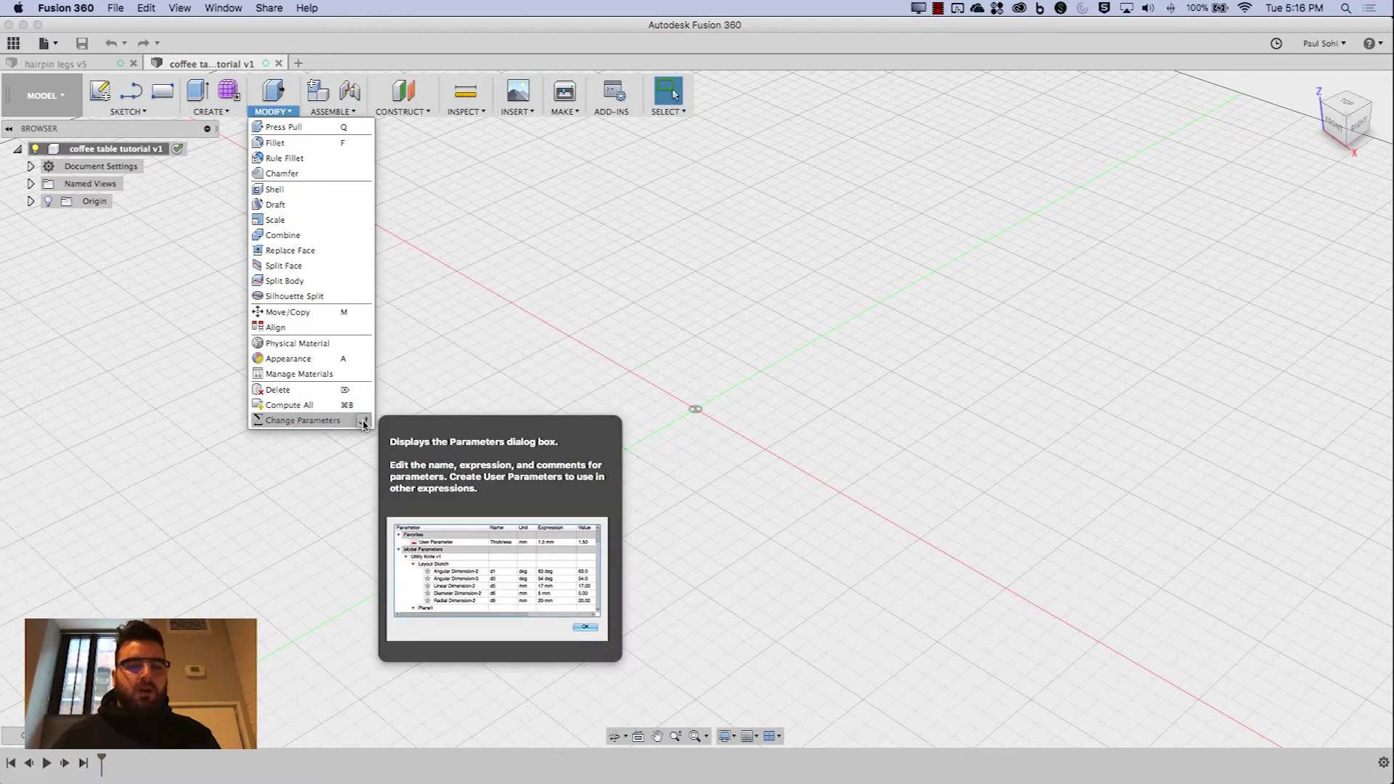
{"action": "left_click", "coordinate": [363, 424]}
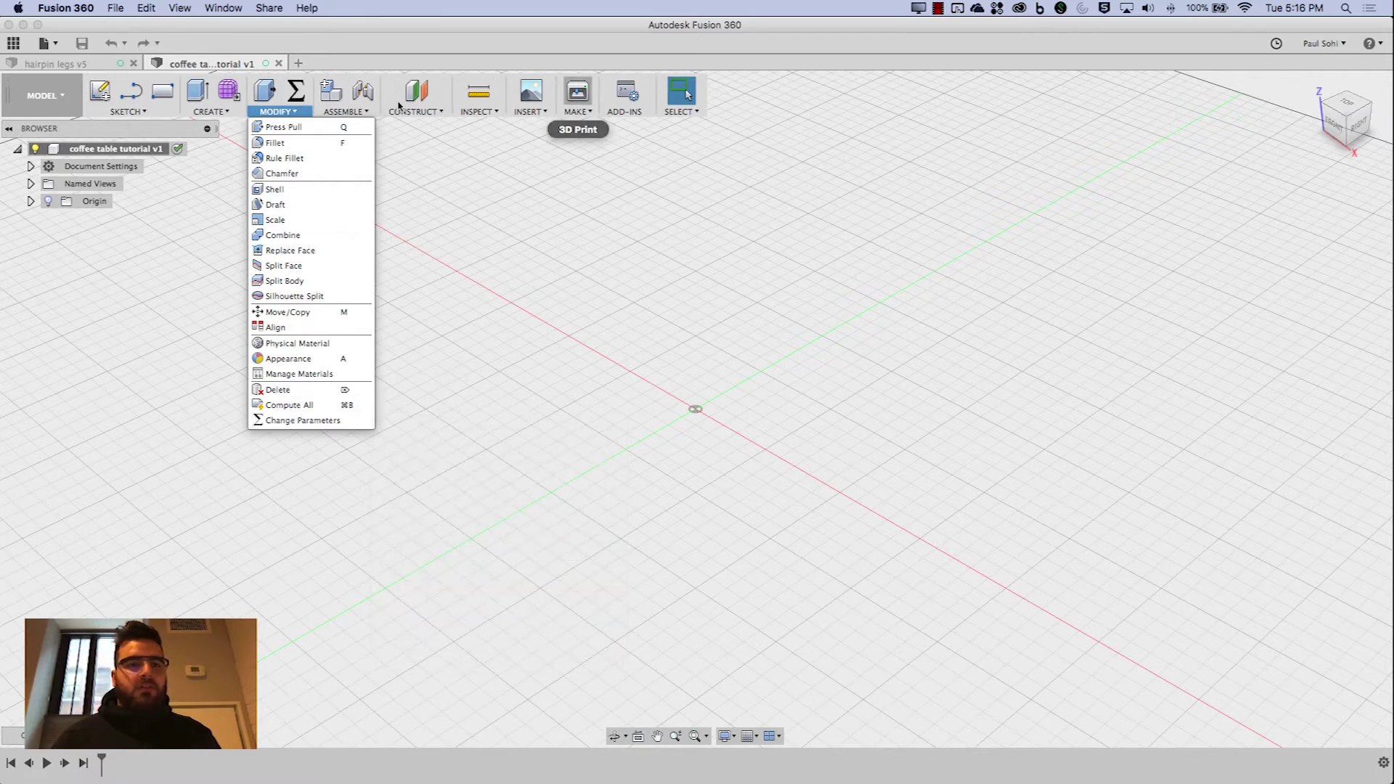
{"action": "left_click", "coordinate": [295, 112]}
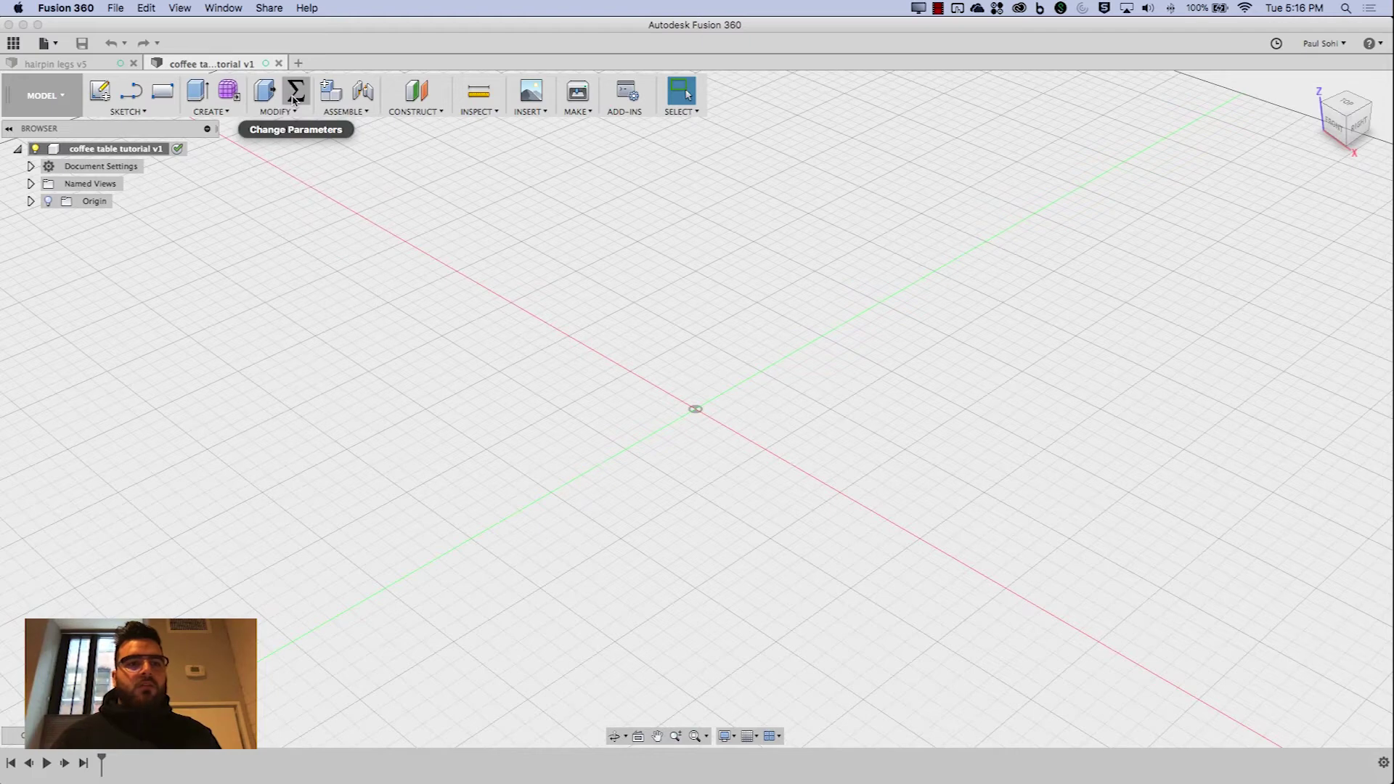
Add a user parameter named wood with unit mm and the expression 22
{"action": "left_click", "coordinate": [295, 92]}
{"action": "left_click", "coordinate": [464, 506]}
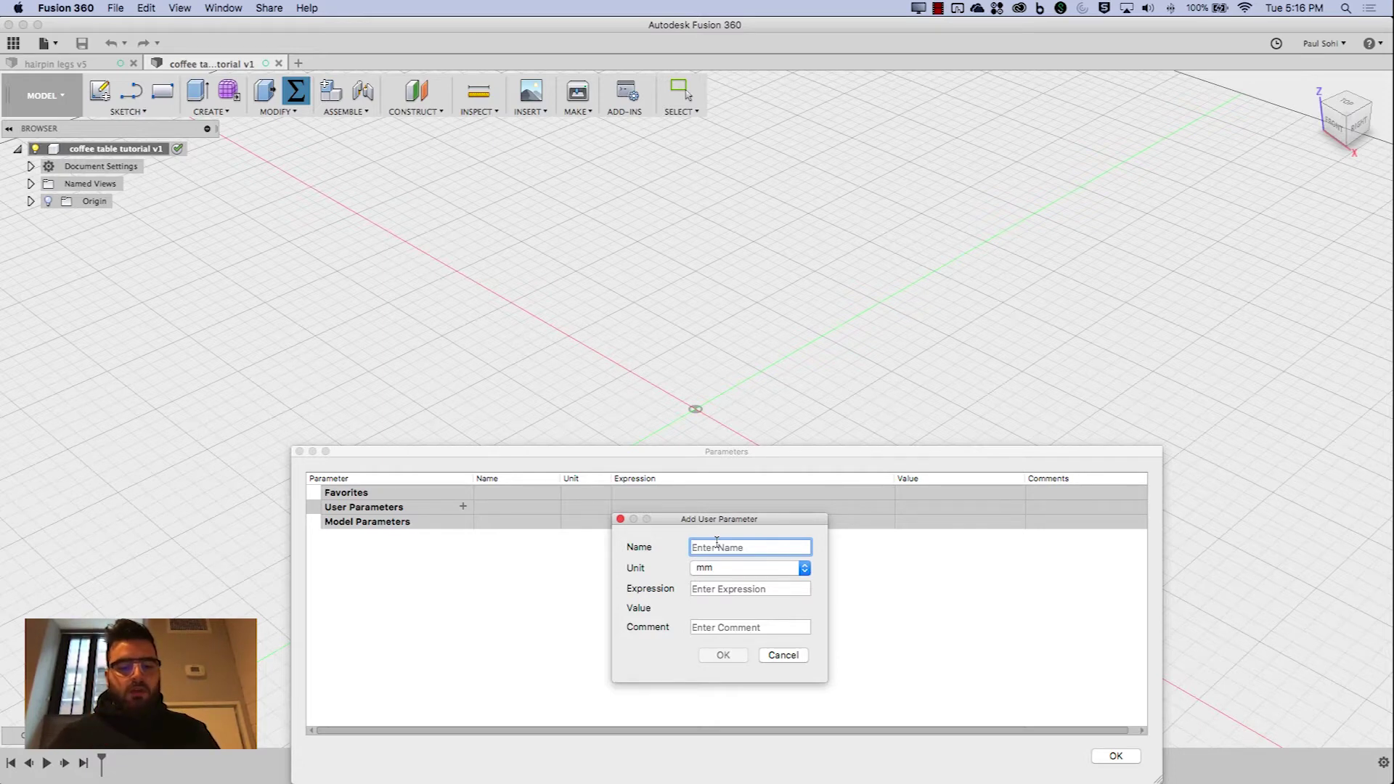
{"action": "type", "text": "wood"}
{"action": "key", "text": "Tab"}
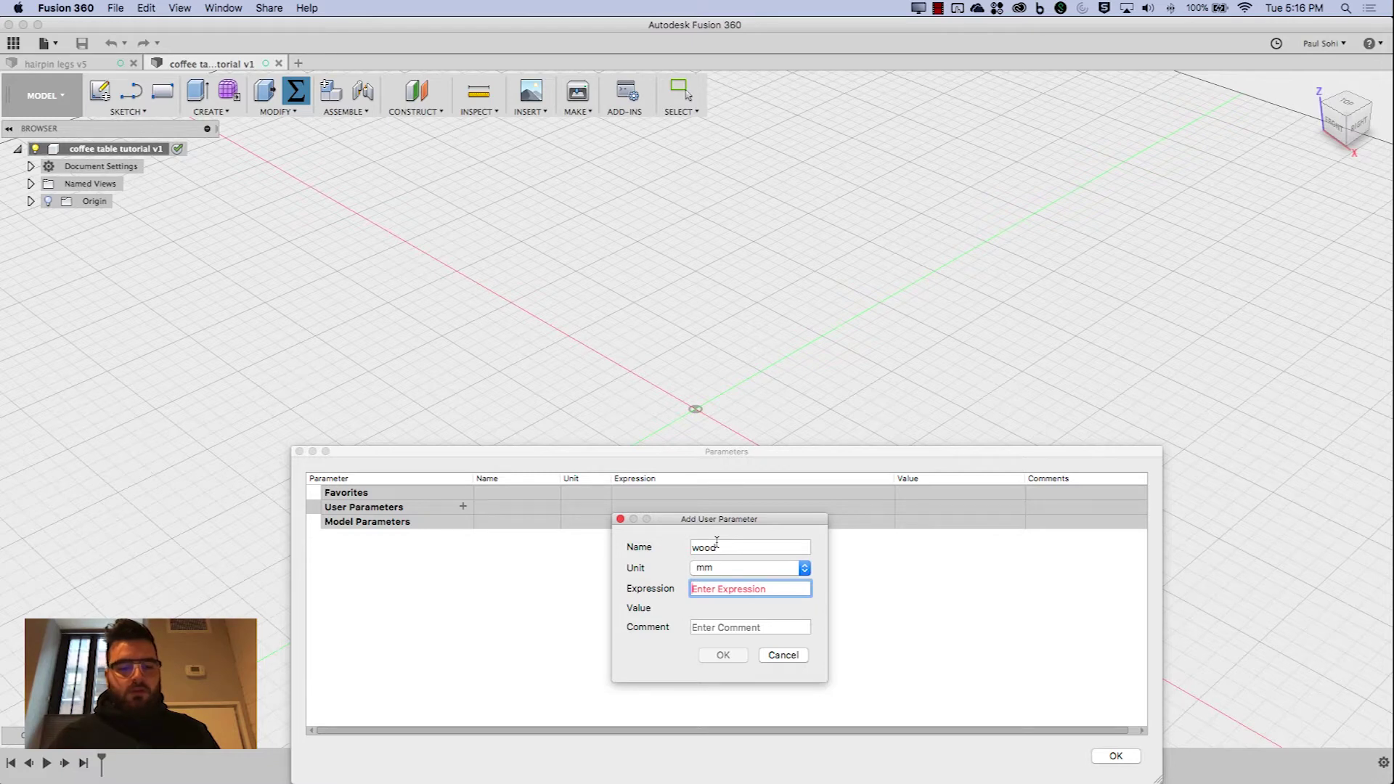
{"action": "type", "text": "22"}
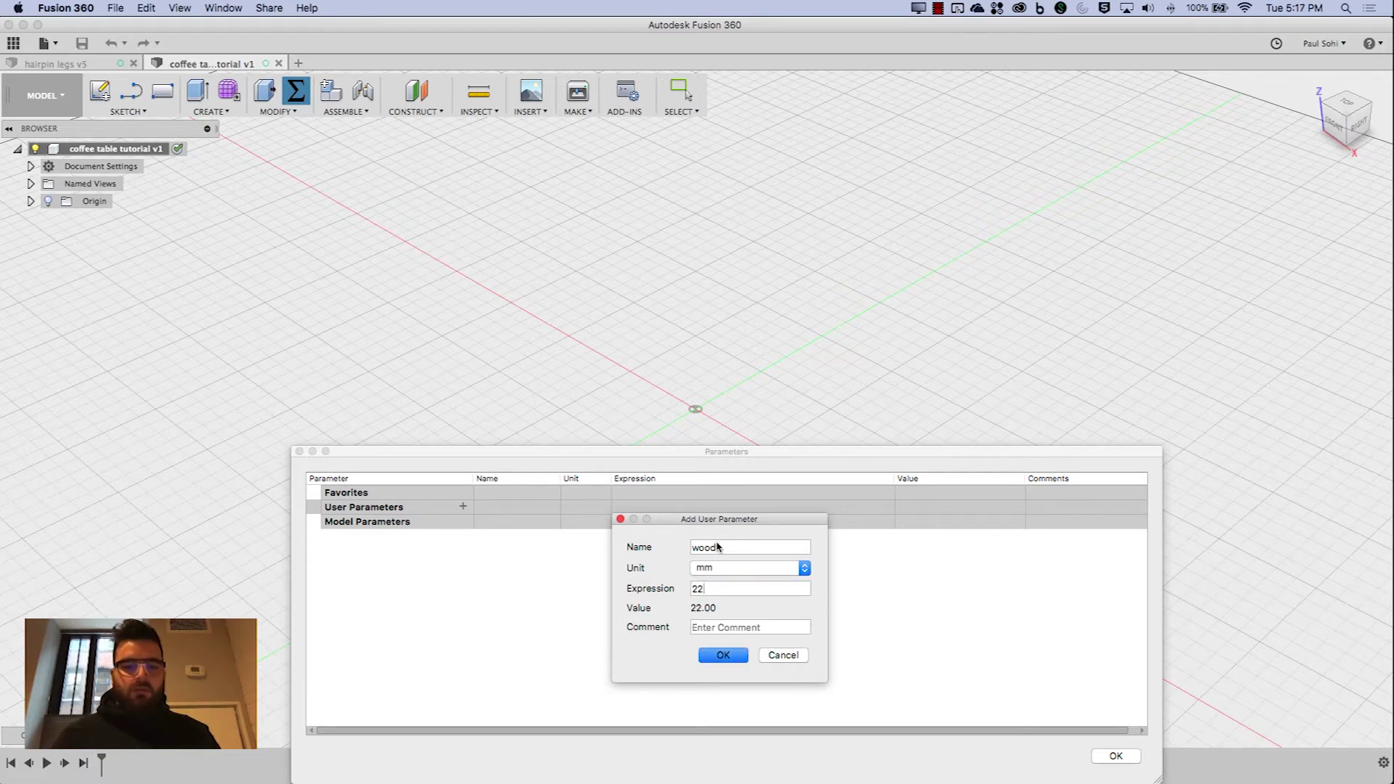
{"action": "key", "text": "Return"}
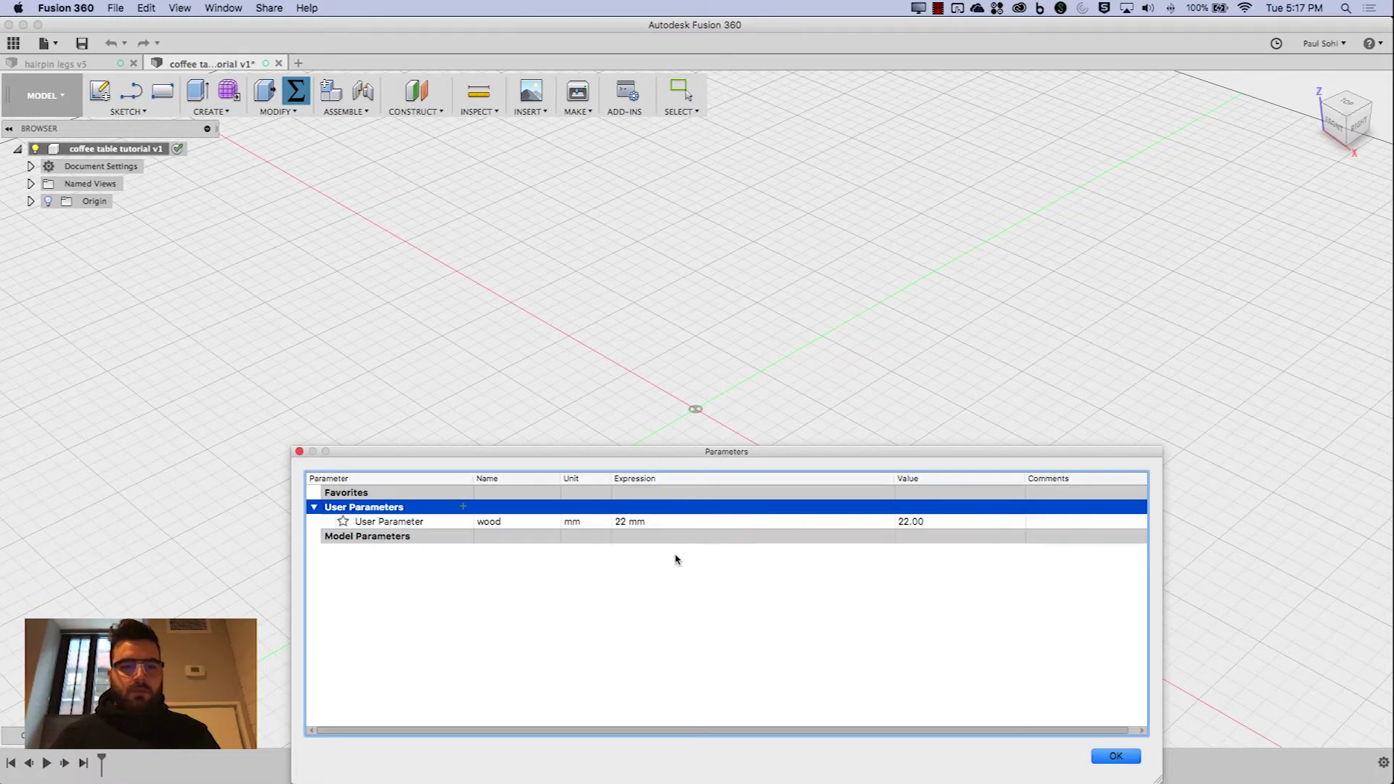
Add a second user parameter named tool with unit mm and the expression 6, and close the parameters dialog
{"action": "left_click", "coordinate": [461, 507]}
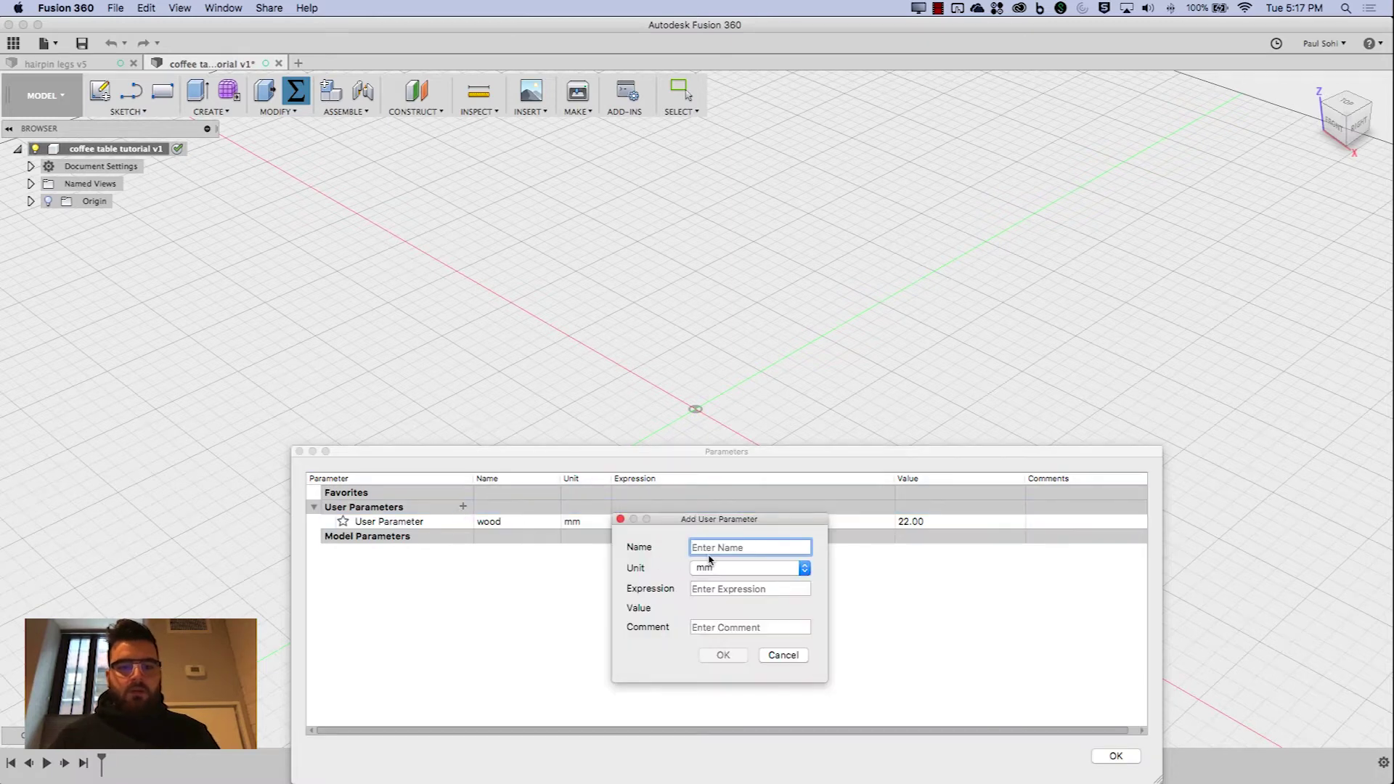
{"action": "type", "text": "tool"}
{"action": "key", "text": "Tab"}
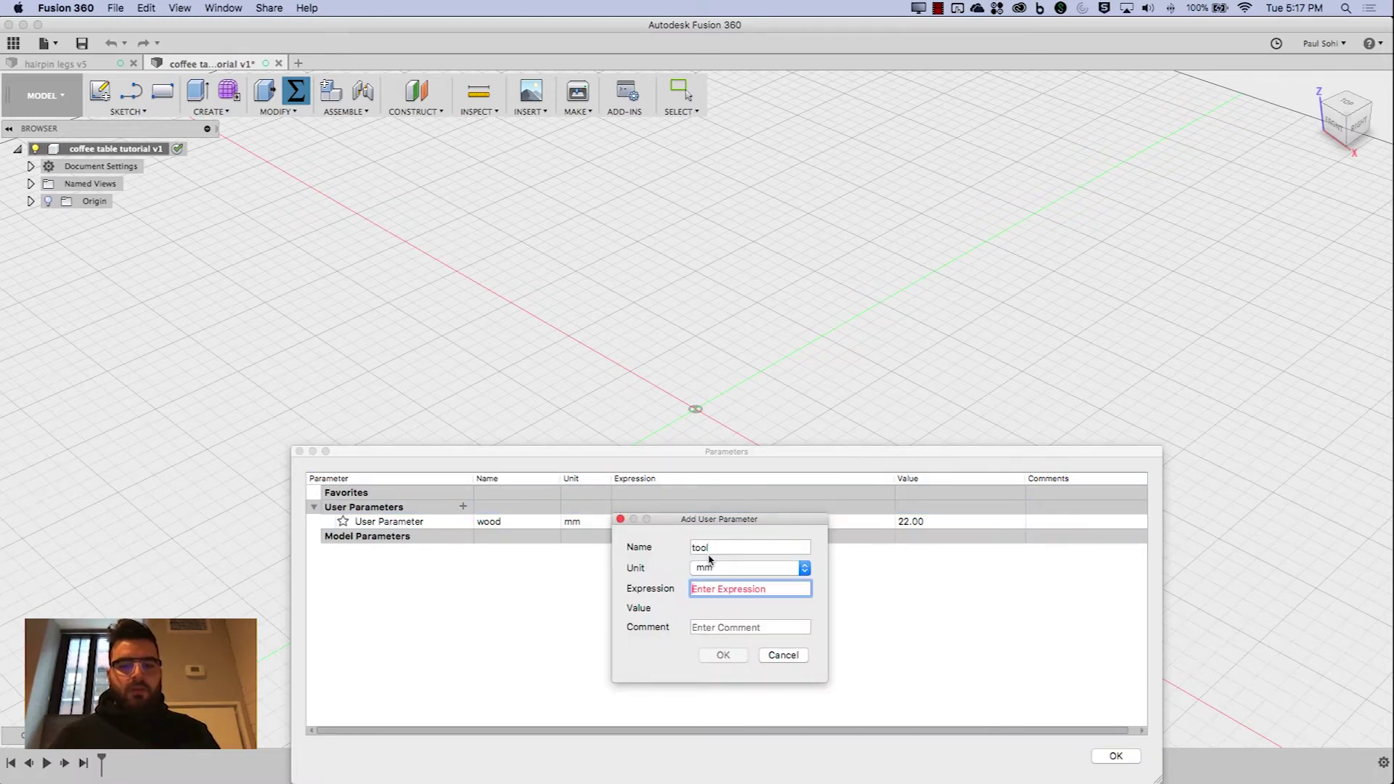
{"action": "type", "text": "6"}
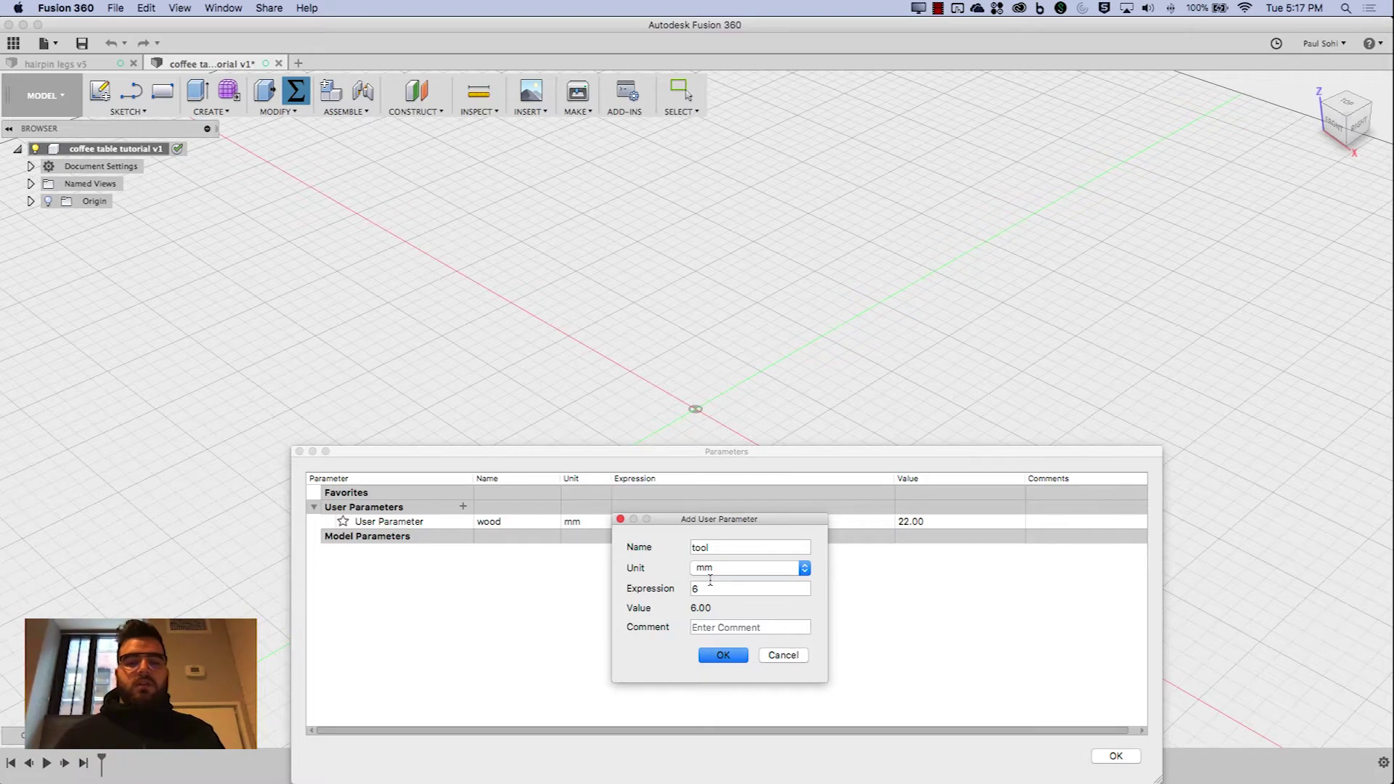
{"action": "key", "text": "Return"}
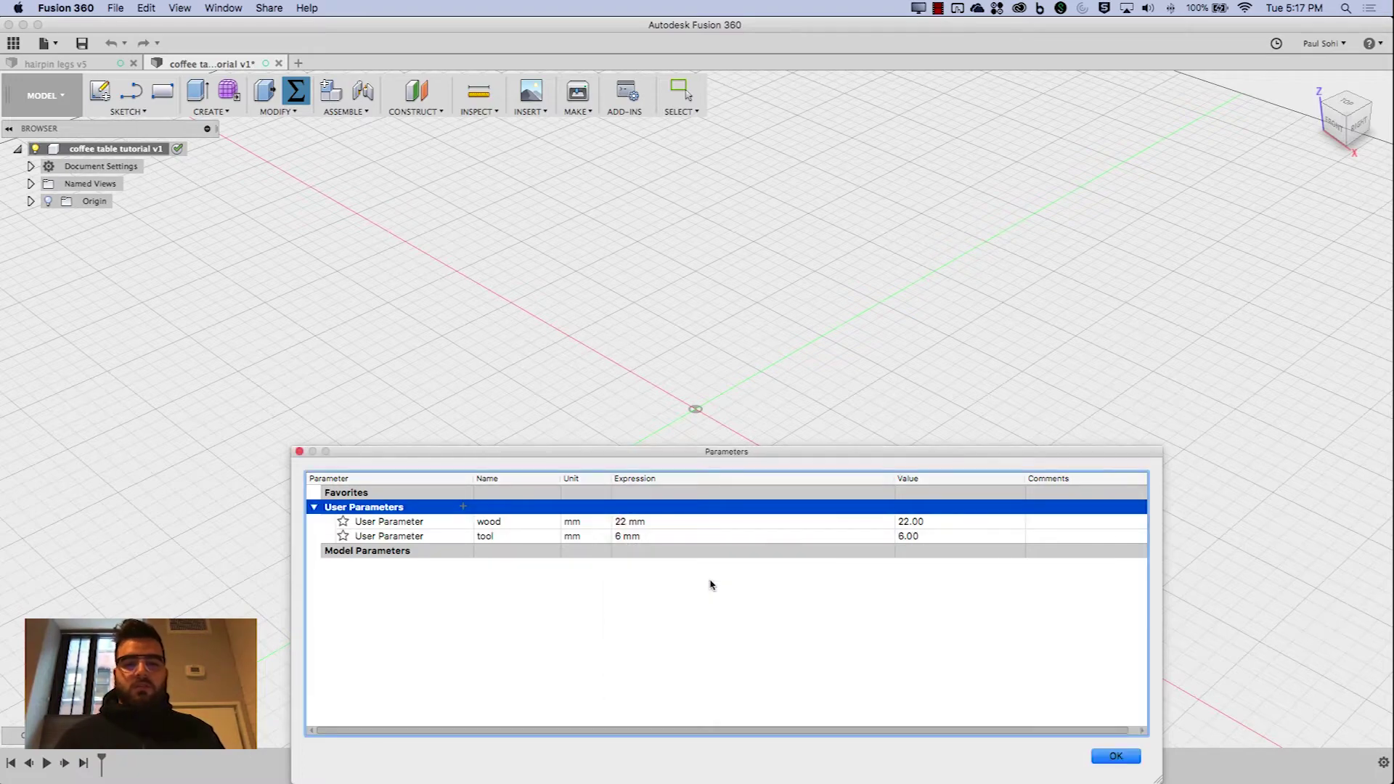
{"action": "left_click", "coordinate": [1119, 759]}
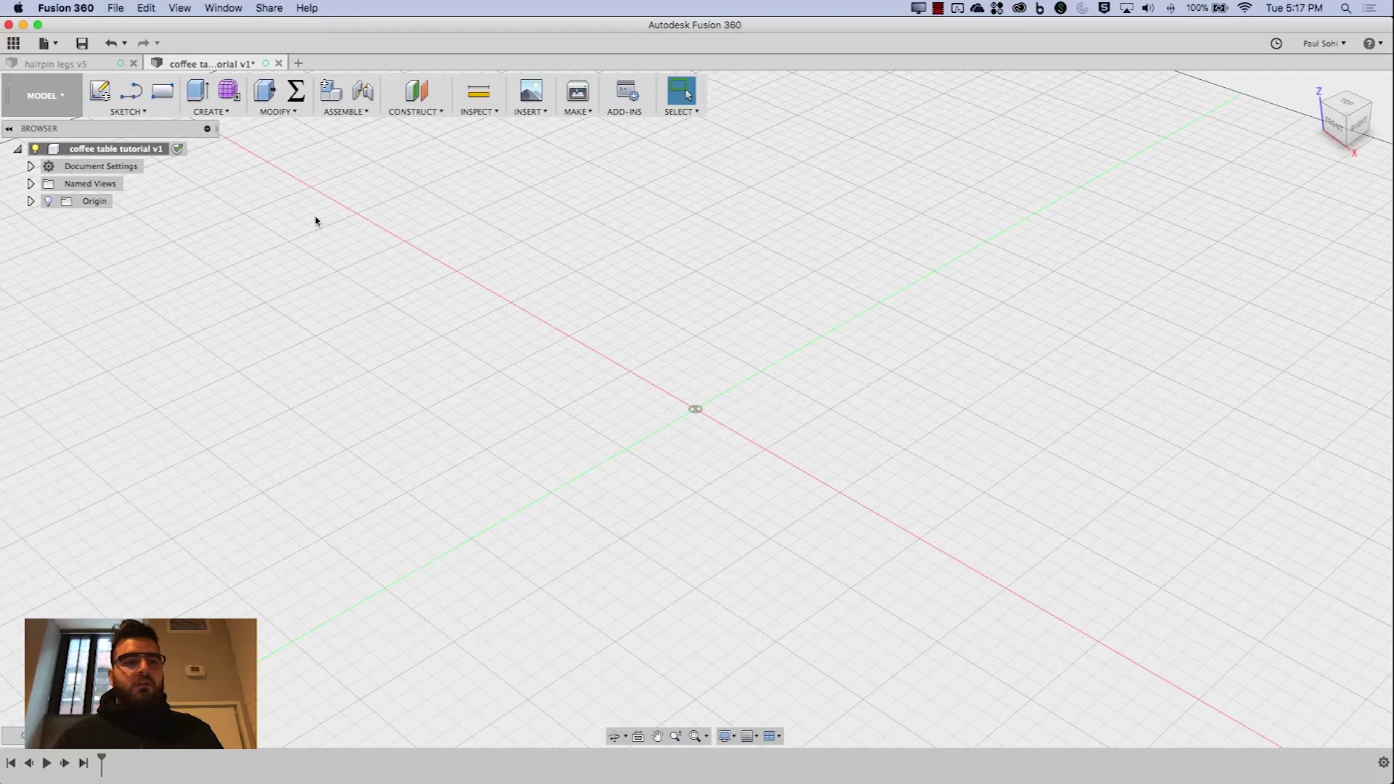
Start a sketch on the horizontal origin plane and draw a two-point rectangle from the origin, about 163 by 99 mm
{"action": "left_click", "coordinate": [128, 112]}
{"action": "left_click", "coordinate": [125, 128]}
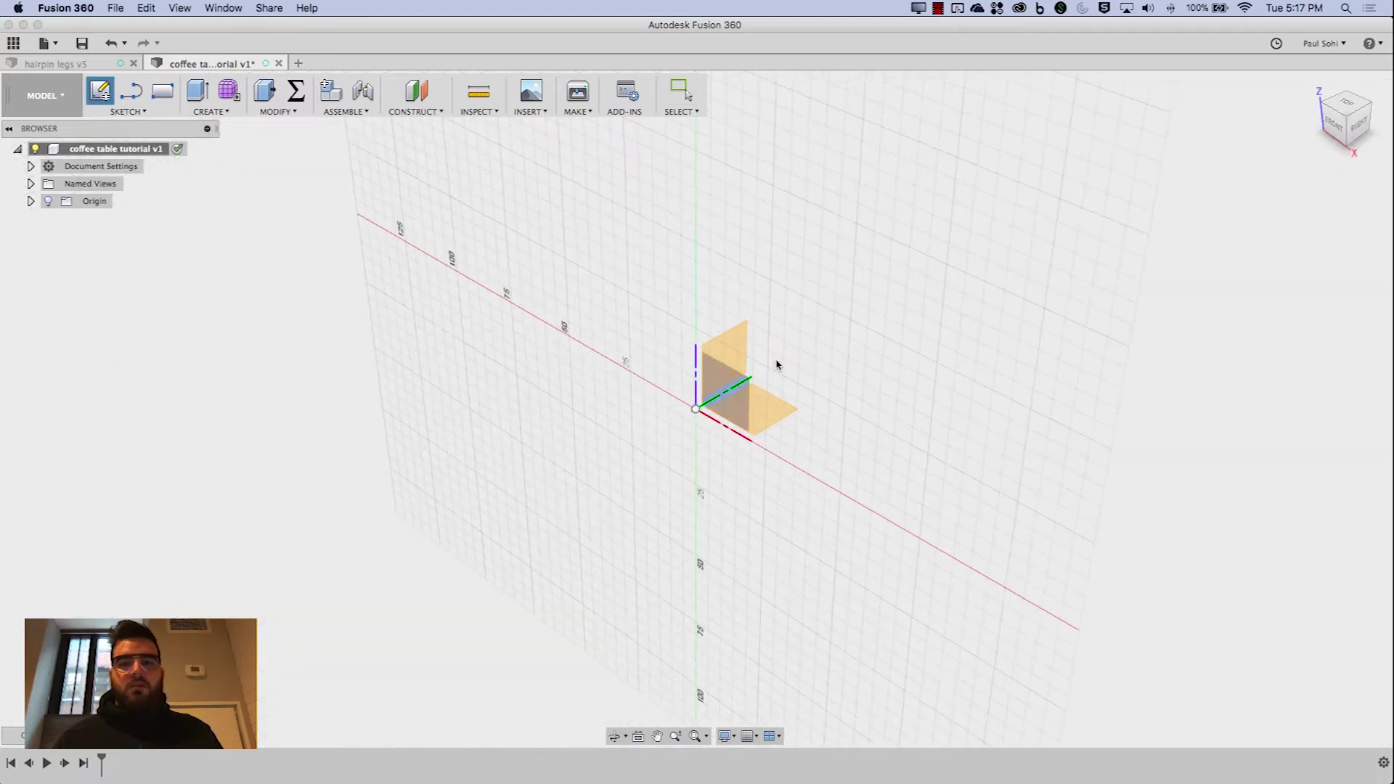
{"action": "left_click", "coordinate": [783, 415]}
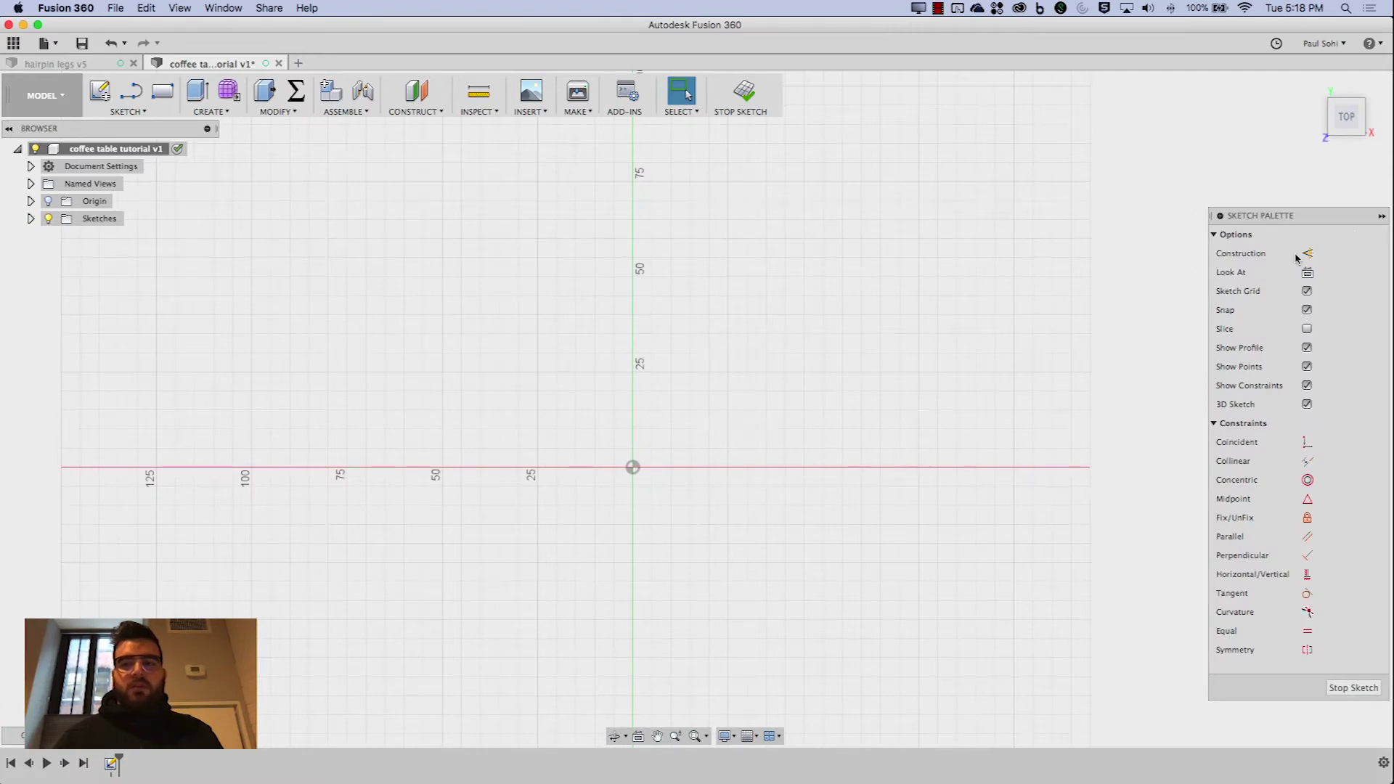
{"action": "middle_click_drag", "start_coordinate": [857, 330], "coordinate": [769, 454]}
{"action": "key", "text": "r"}
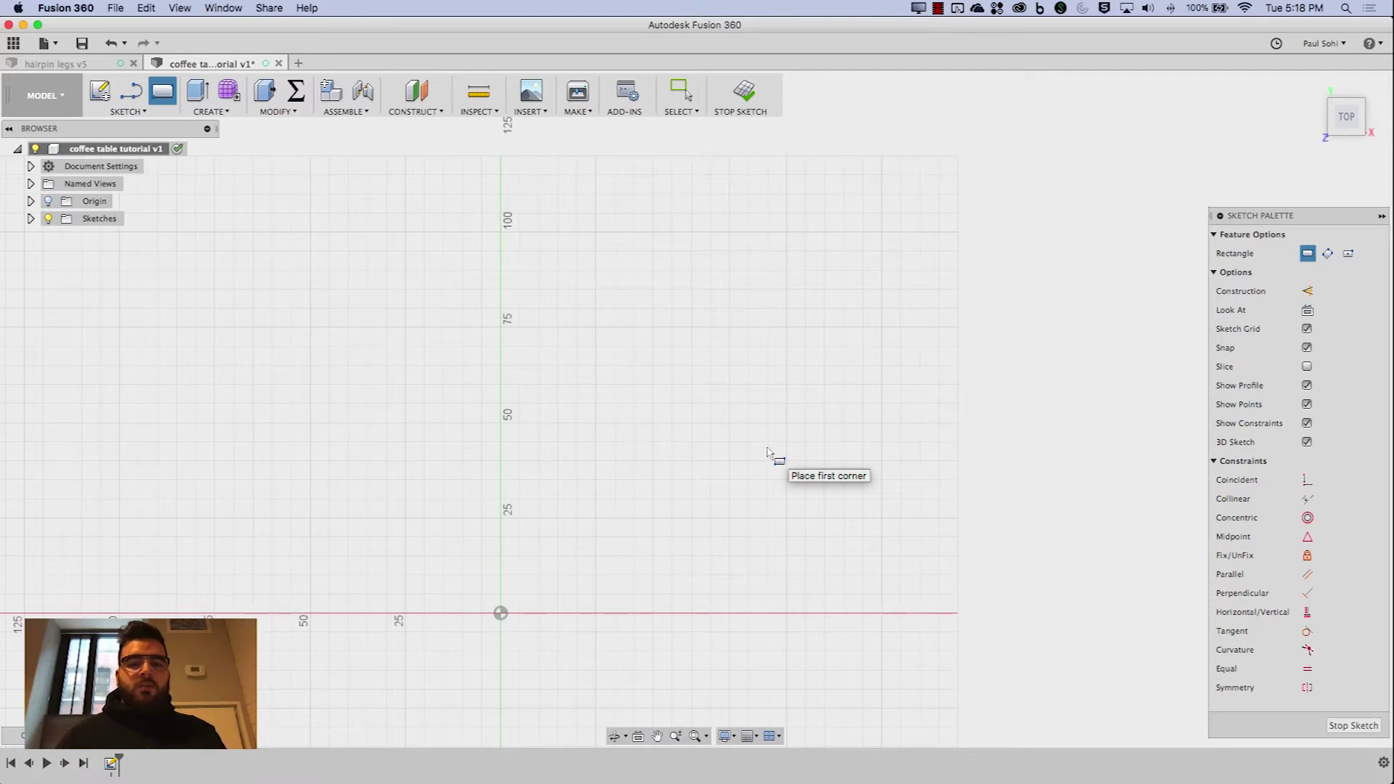
{"action": "left_click", "coordinate": [502, 613]}
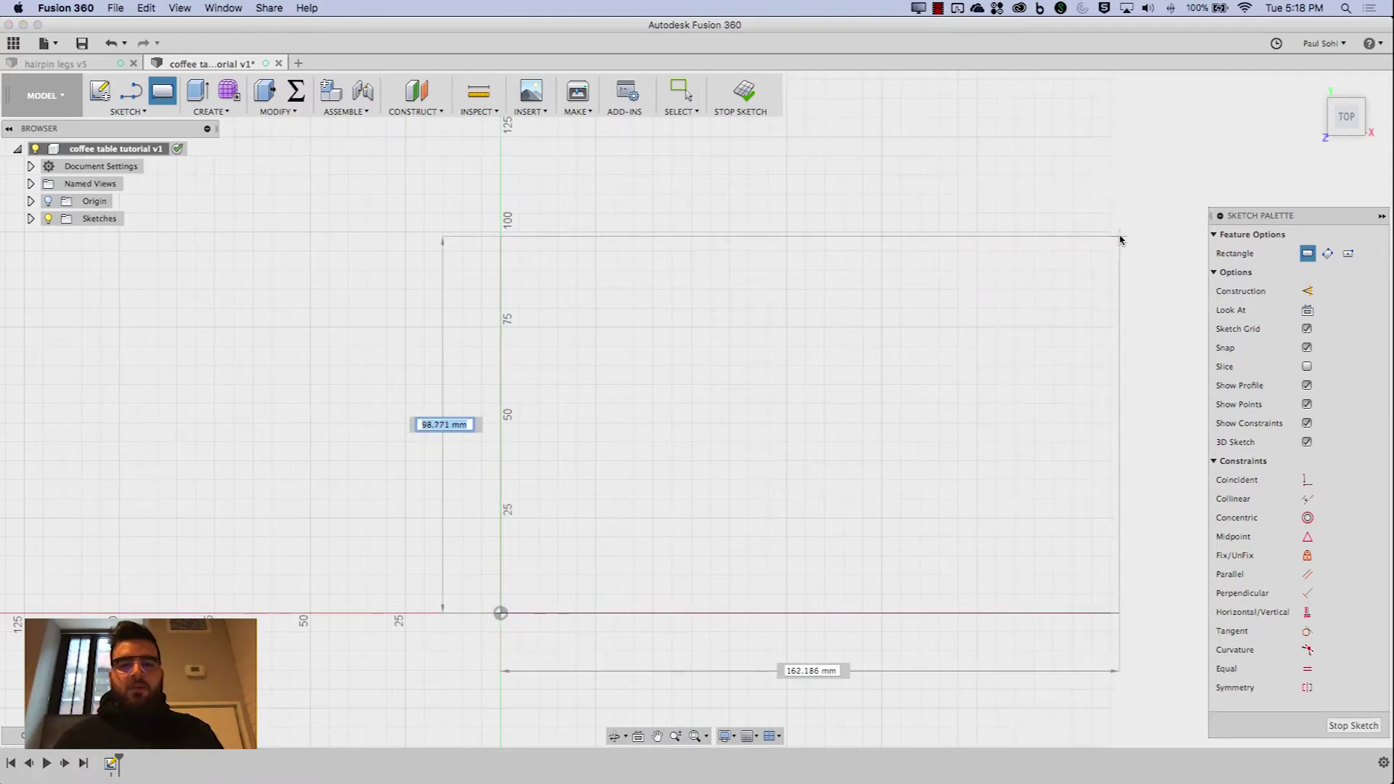
{"action": "left_click", "coordinate": [1089, 274]}
{"action": "key", "text": "Escape"}
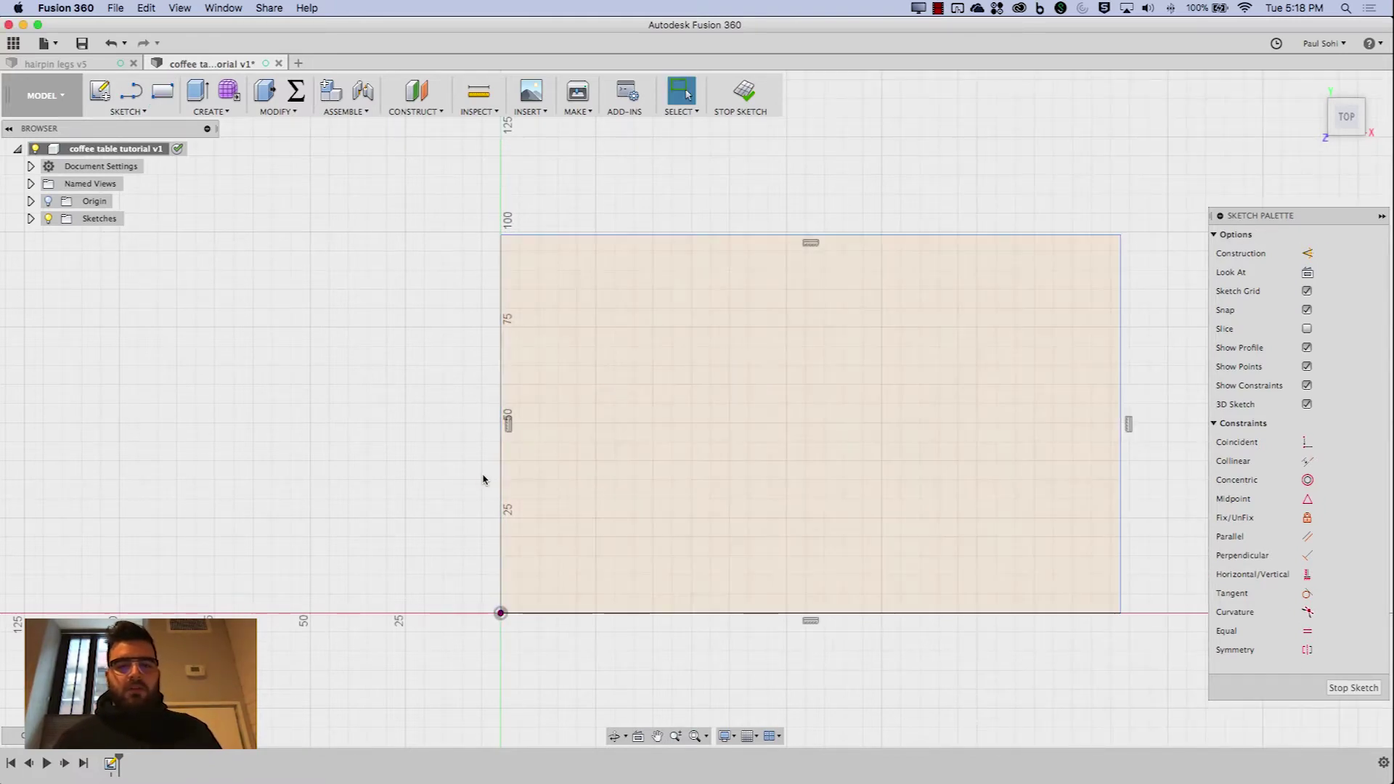
Dimension the rectangle's horizontal edge along the red axis to 1200 mm
{"action": "scroll", "coordinate": [485, 478], "scroll_direction": "up", "scroll_amount": 2}
{"action": "scroll", "coordinate": [483, 478], "scroll_direction": "down", "scroll_amount": 5}
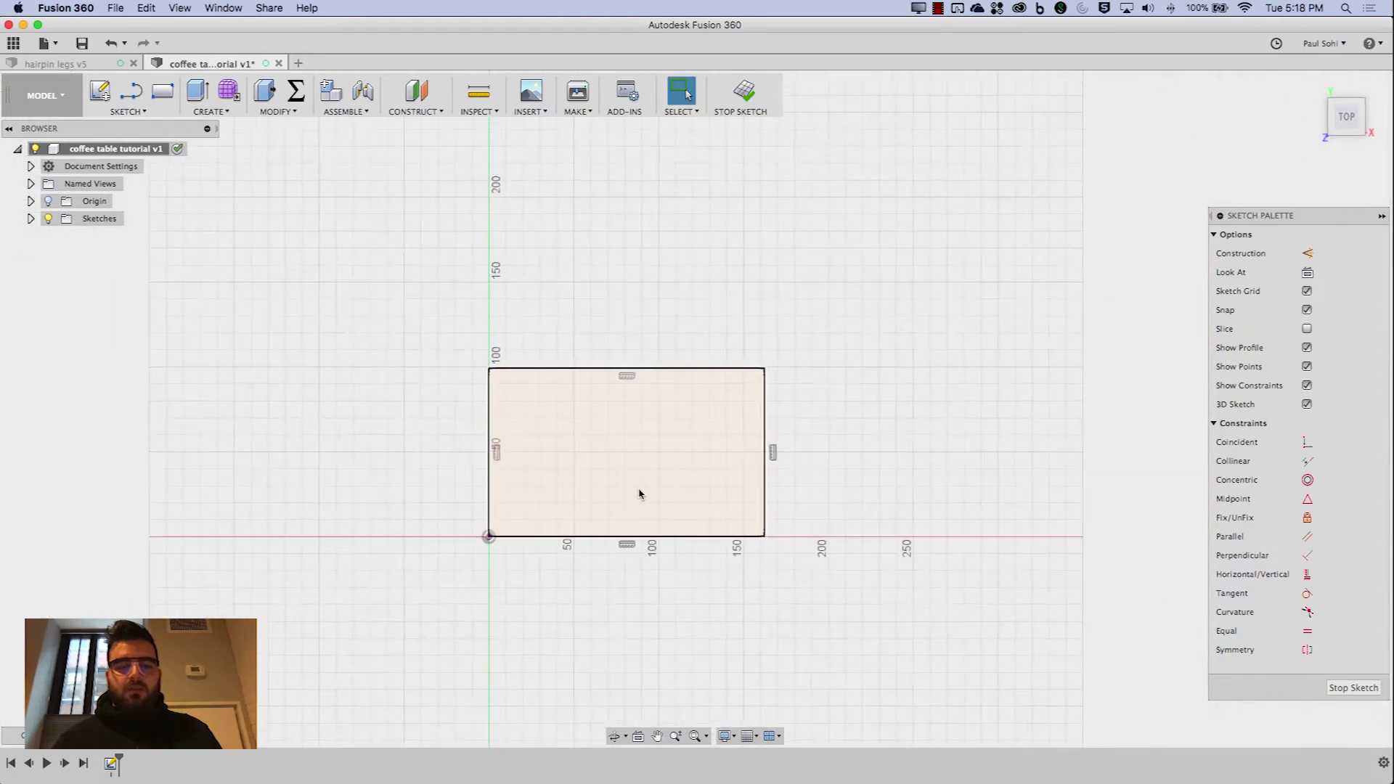
{"action": "key", "text": "d"}
{"action": "left_click", "coordinate": [675, 538]}
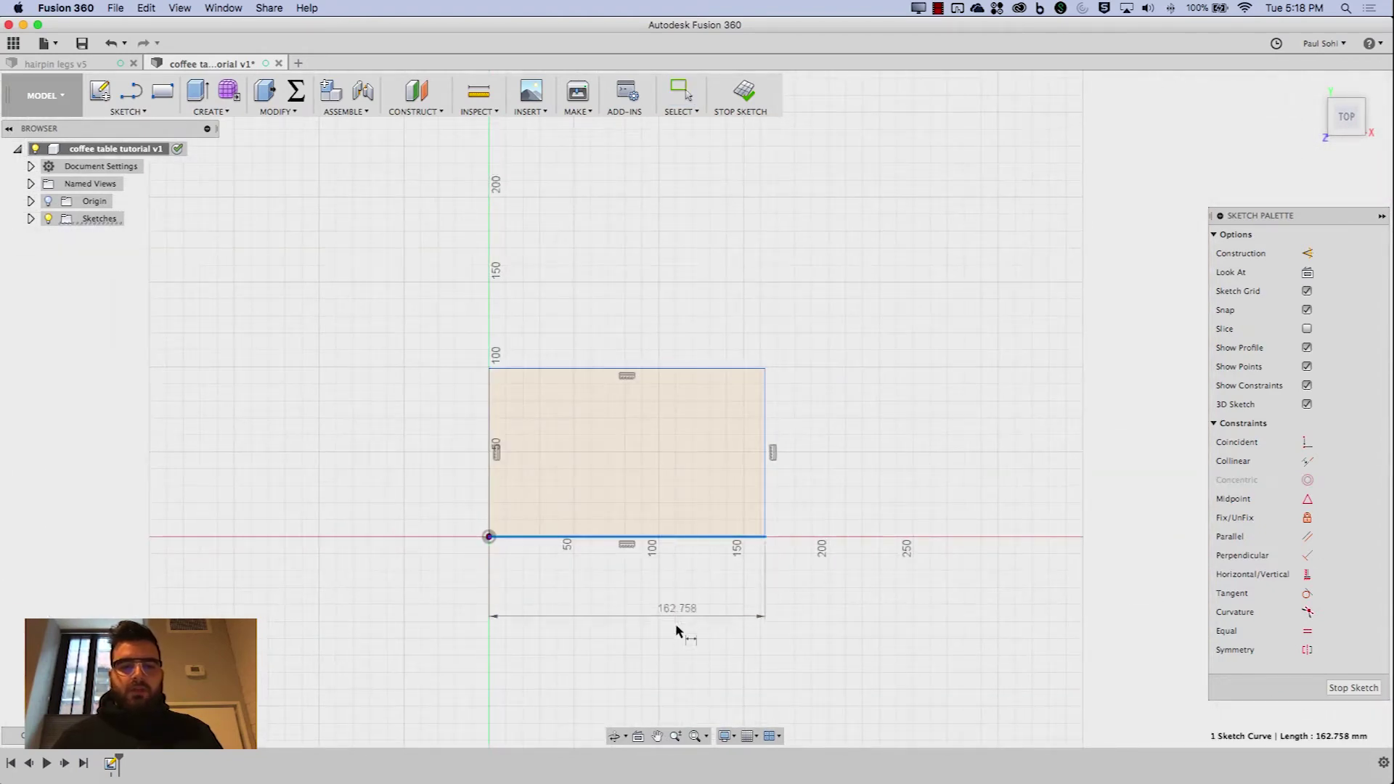
{"action": "left_click", "coordinate": [664, 642]}
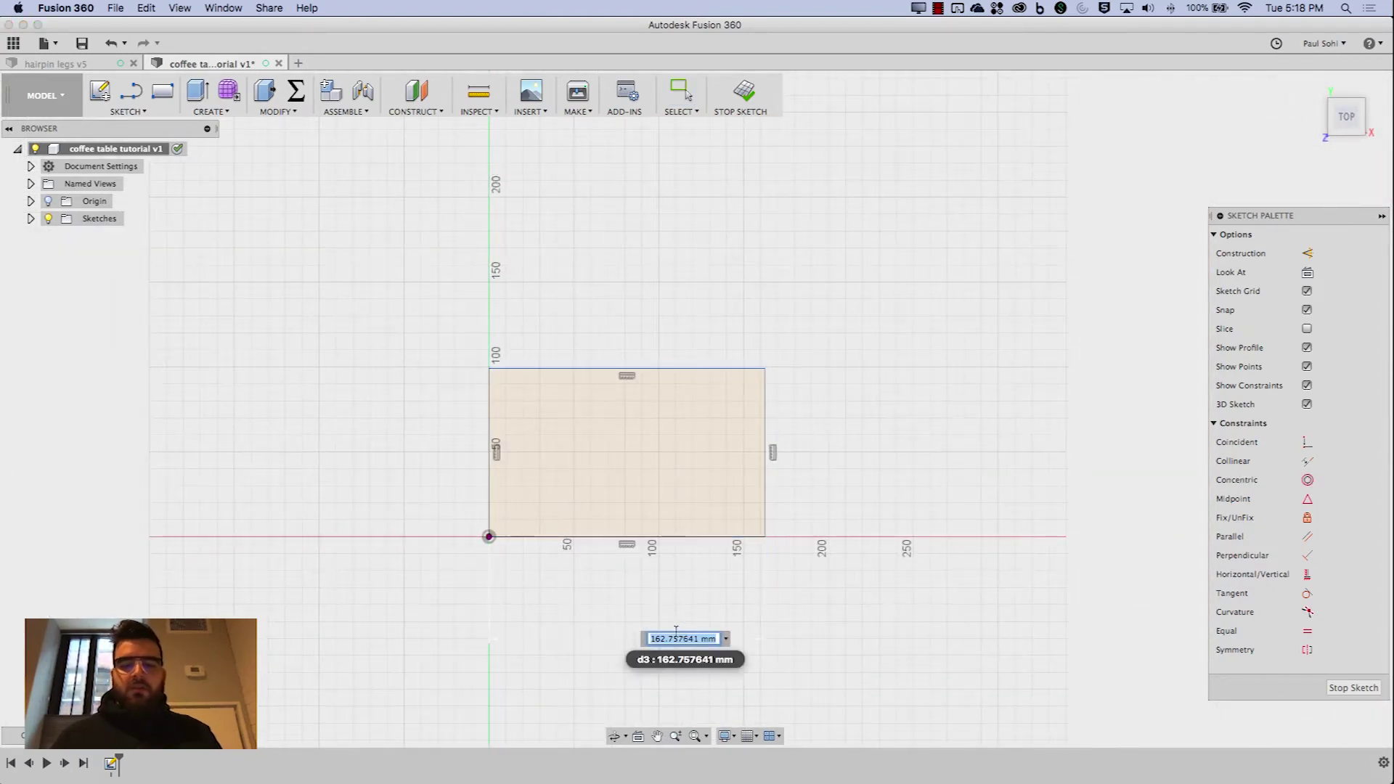
{"action": "type", "text": "200"}
{"action": "key", "text": "Return"}
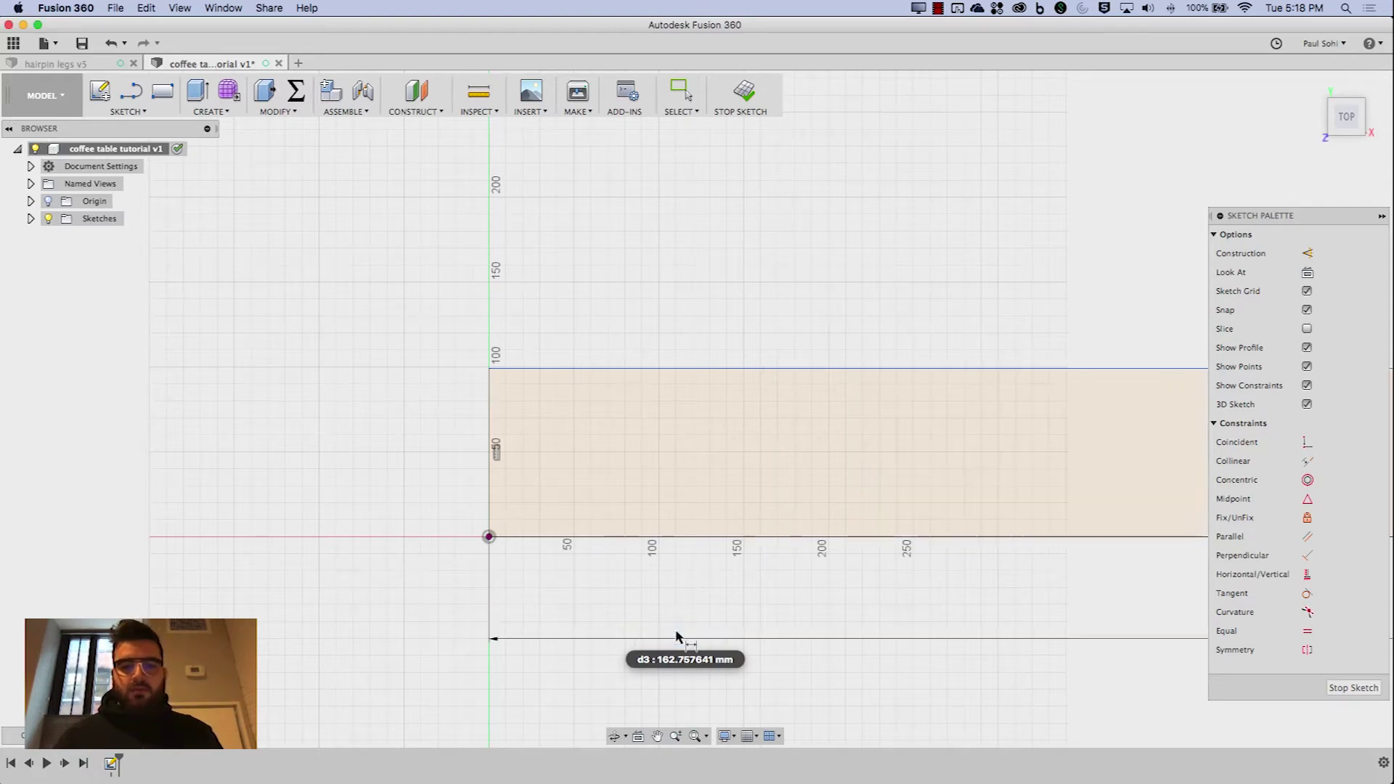
Dimension the rectangle's vertical edge along the green axis to 450 mm and finish the sketch
{"action": "left_click", "coordinate": [487, 471]}
{"action": "left_click", "coordinate": [413, 476]}
{"action": "type", "text": "450"}
{"action": "key", "text": "Return"}
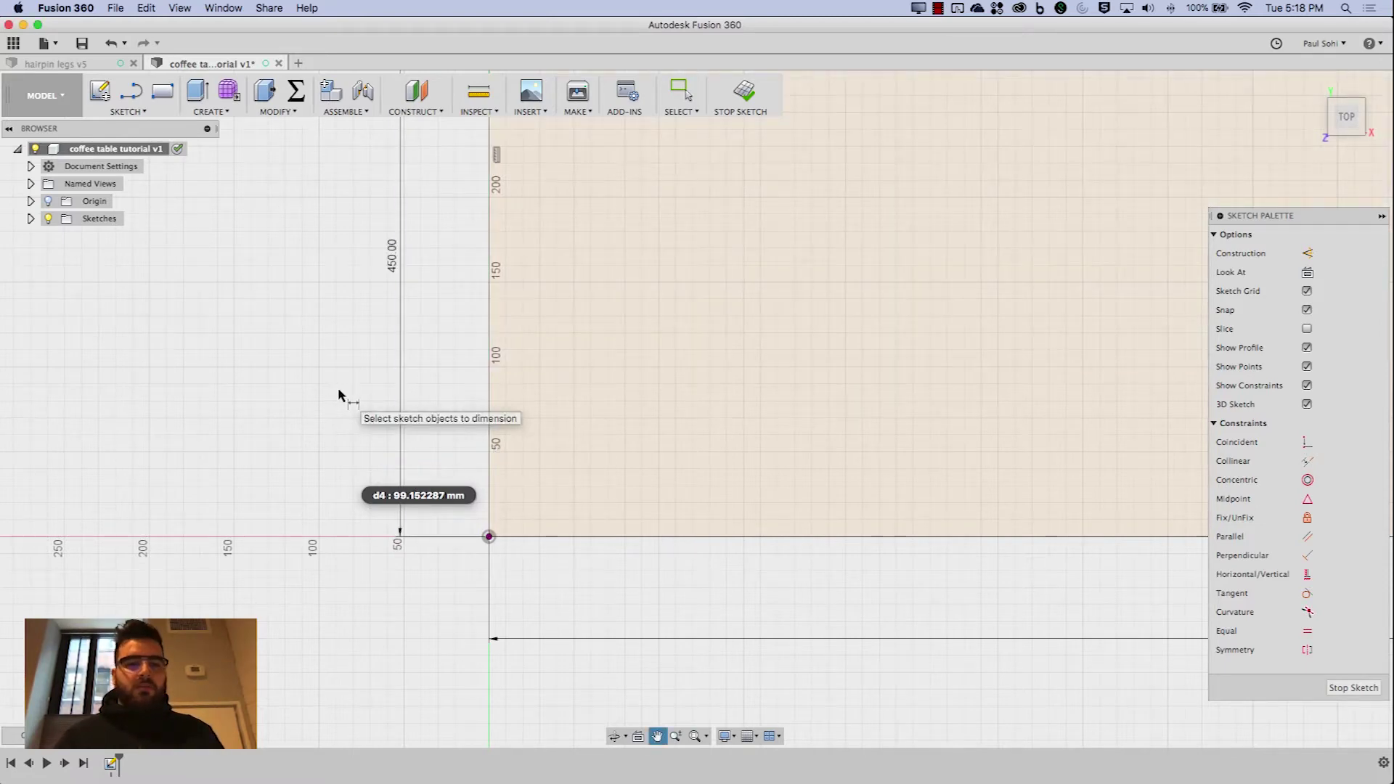
{"action": "key", "text": "F6"}
{"action": "scroll", "coordinate": [327, 475], "scroll_direction": "down", "scroll_amount": 4}
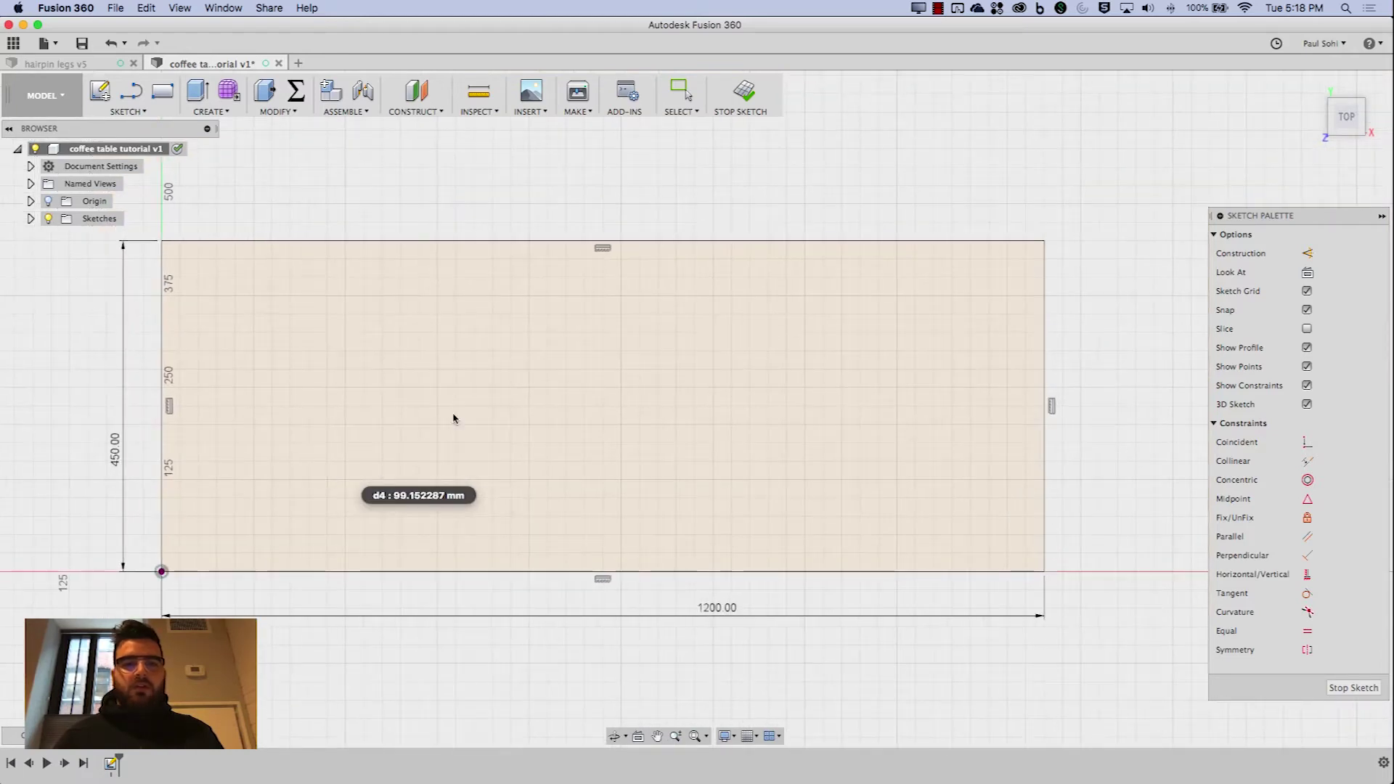
{"action": "left_click", "coordinate": [745, 99]}
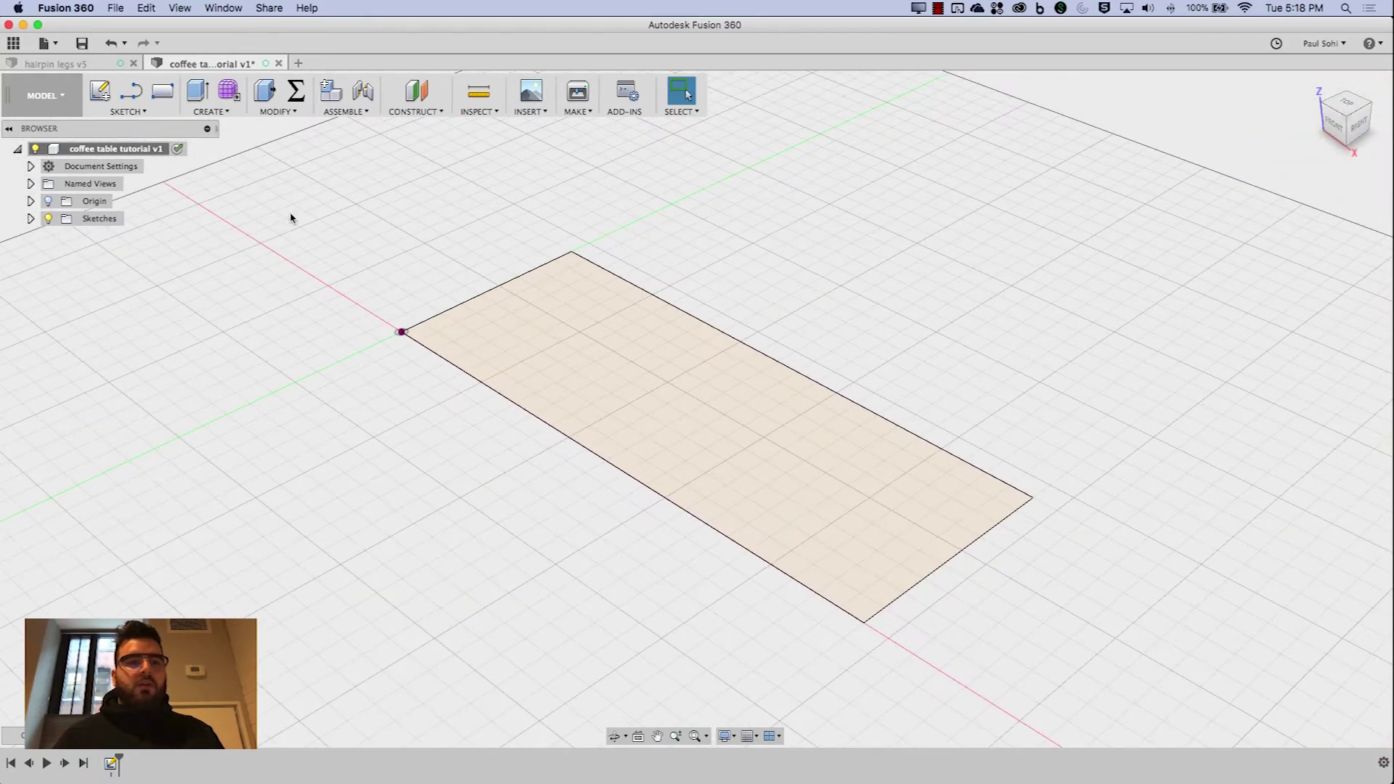
Extrude the rectangle profile as a new body, using the wood parameter as the distance
{"action": "left_click", "coordinate": [222, 113]}
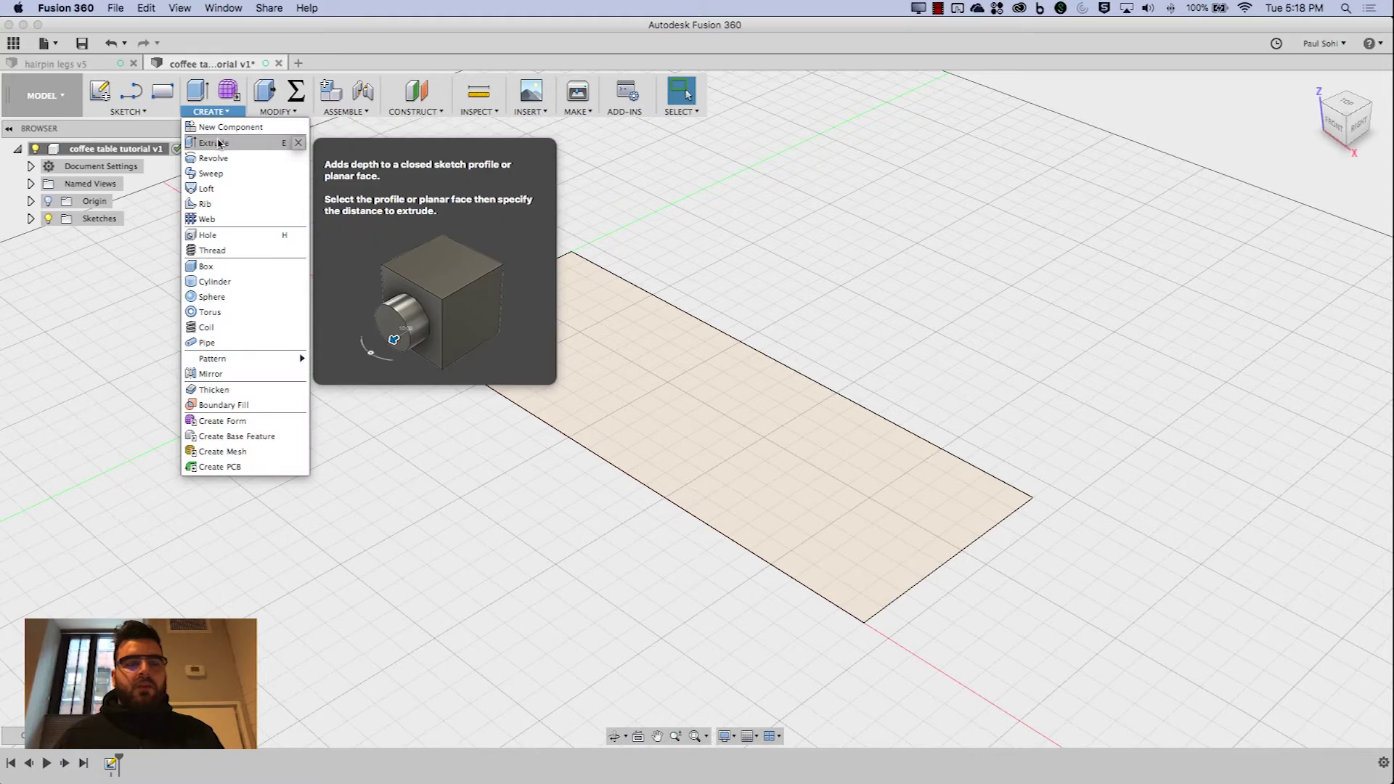
{"action": "left_click", "coordinate": [214, 143]}
{"action": "left_click", "coordinate": [524, 371]}
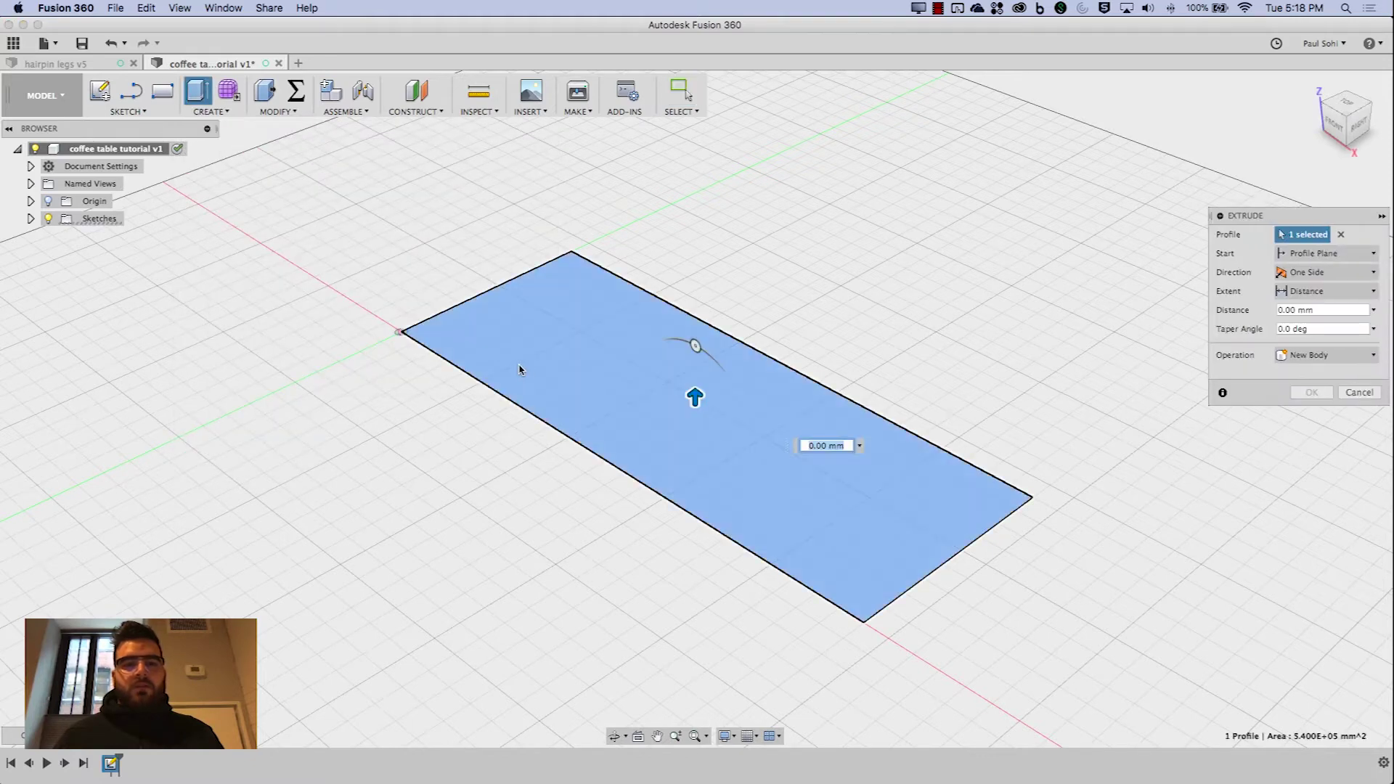
{"action": "type", "text": "wo"}
{"action": "key", "text": "Return"}
{"action": "key", "text": "Return"}
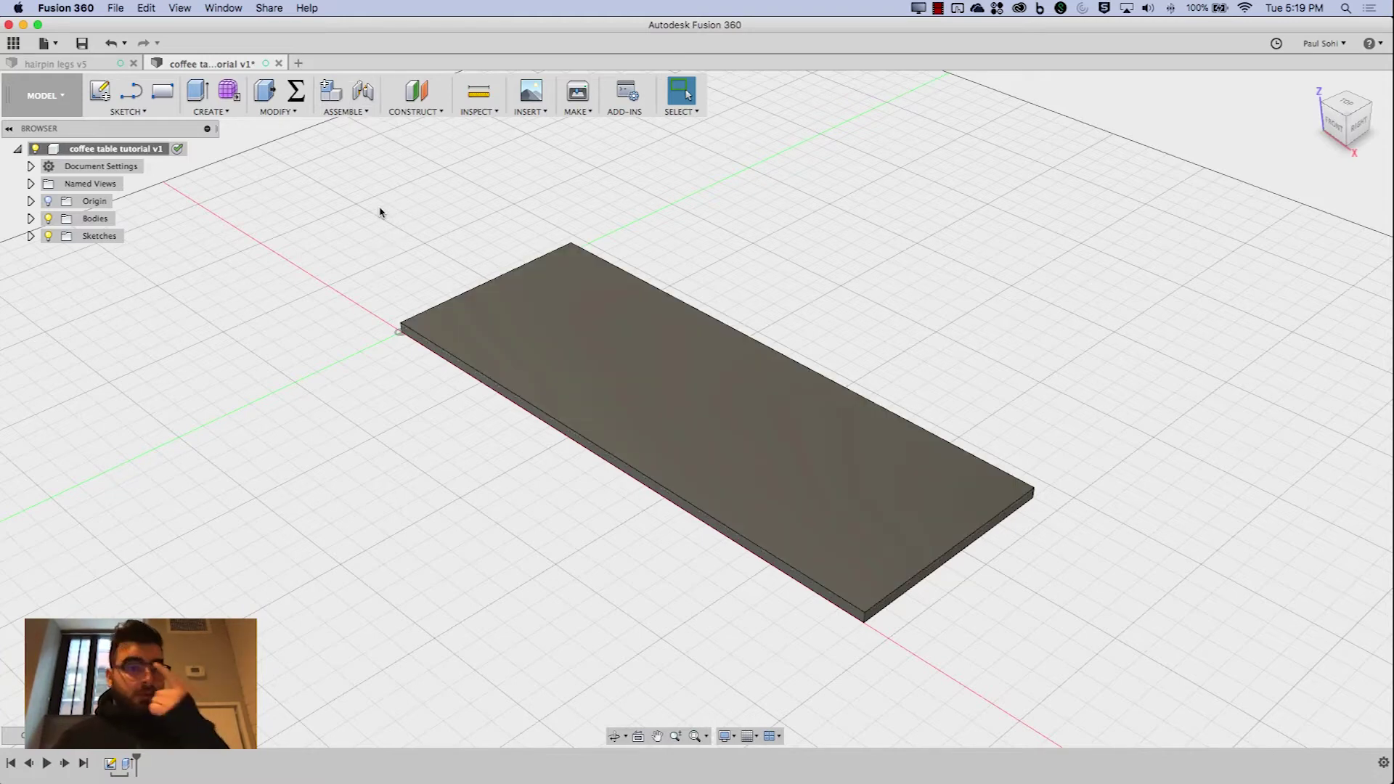
Chamfer the tabletop's four vertical corner edges with an equal distance of 50 mm
{"action": "left_click", "coordinate": [282, 113]}
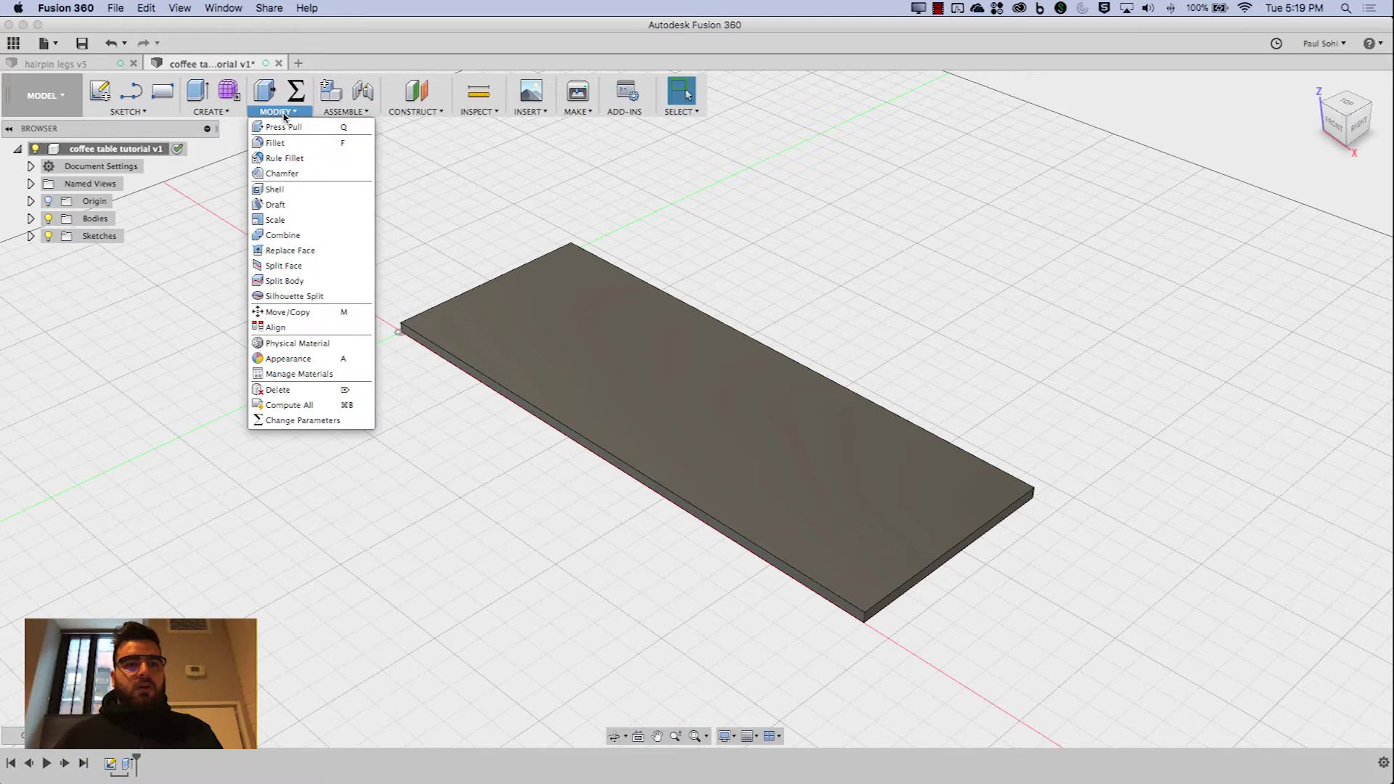
{"action": "left_click", "coordinate": [279, 174]}
{"action": "left_click", "coordinate": [866, 616]}
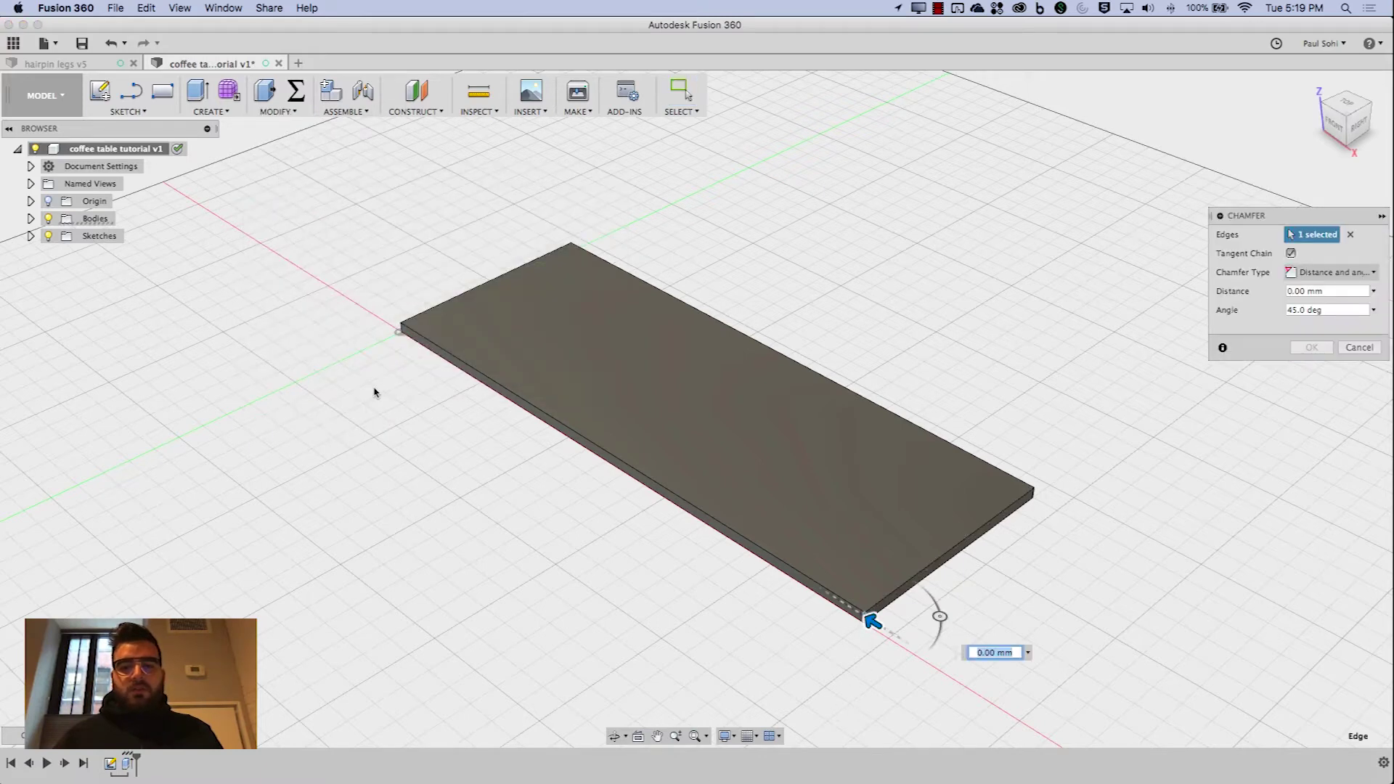
{"action": "left_click", "coordinate": [401, 328]}
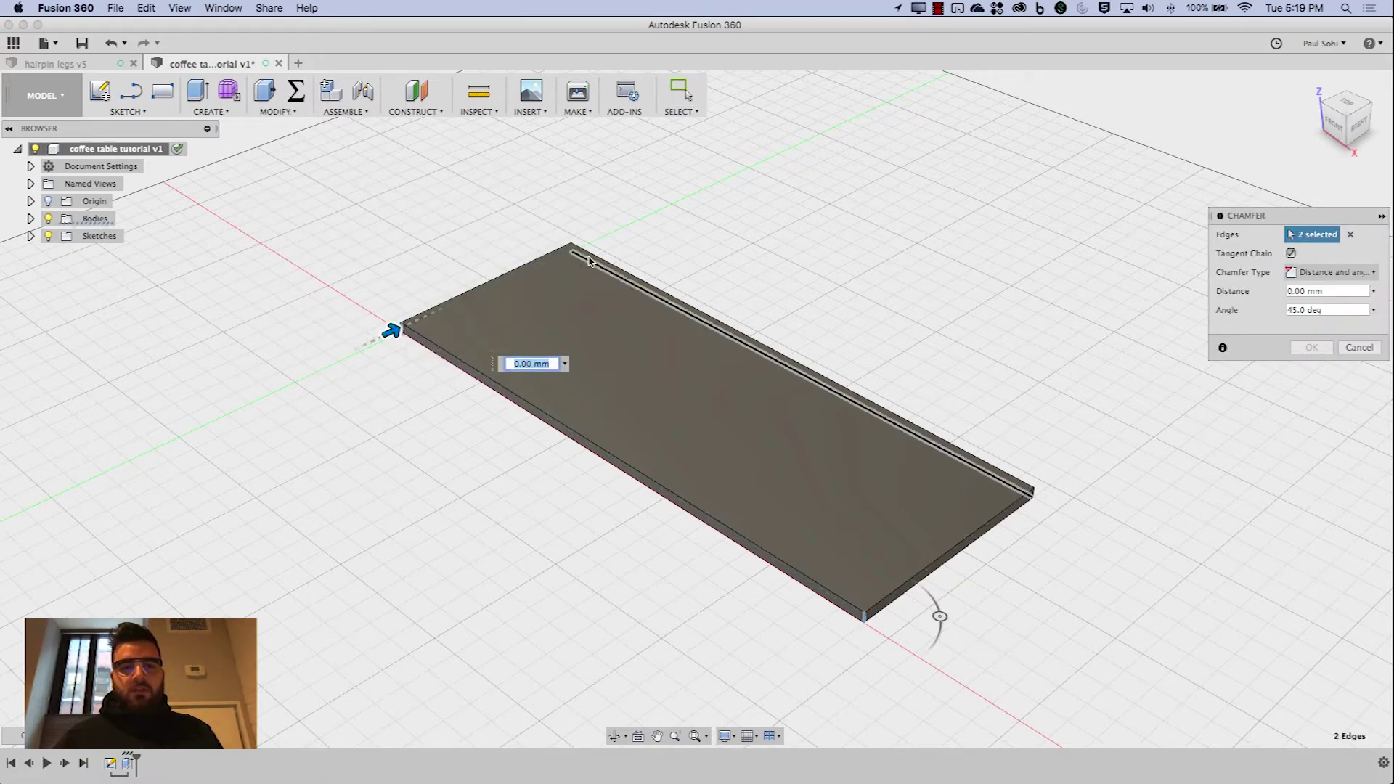
{"action": "left_click", "coordinate": [572, 249]}
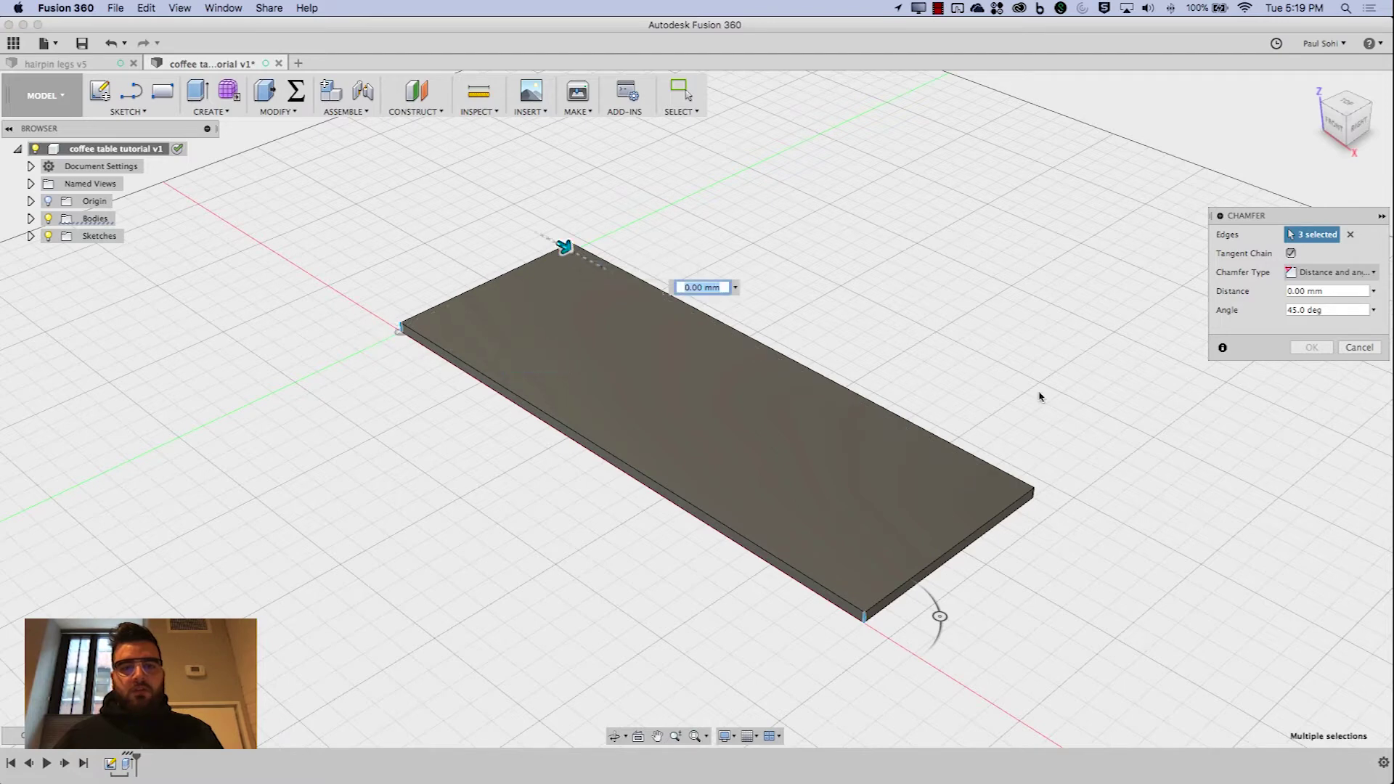
{"action": "left_click", "coordinate": [1037, 493]}
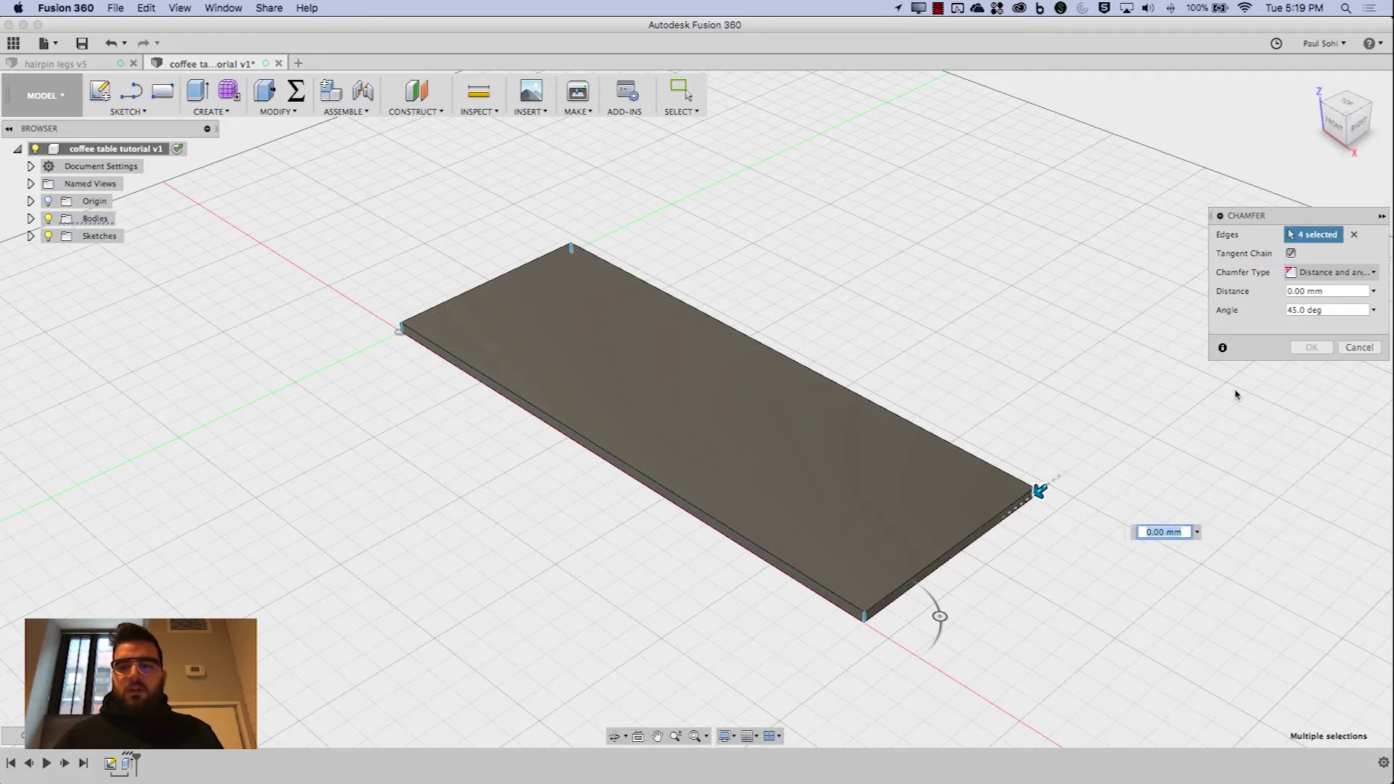
{"action": "left_click", "coordinate": [1335, 292]}
{"action": "triple_click", "coordinate": [1335, 292]}
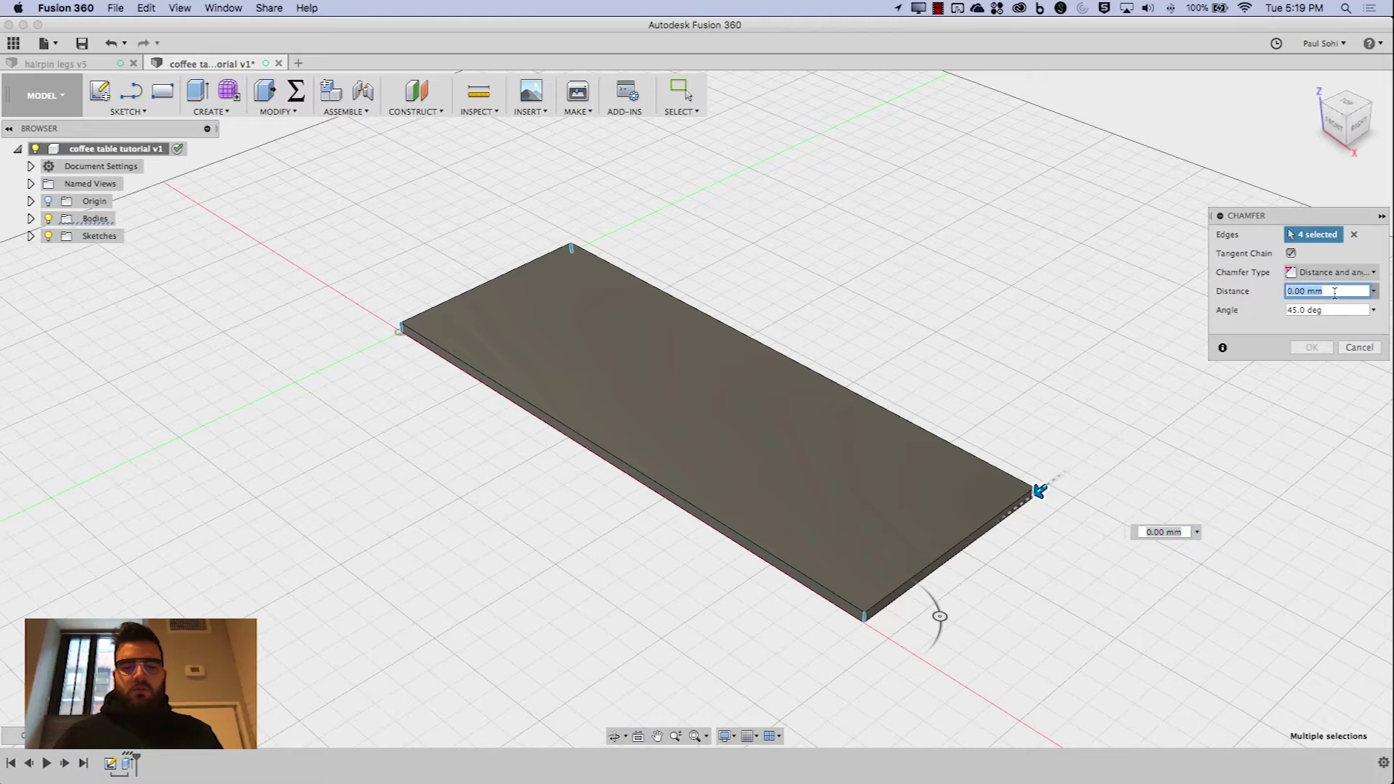
{"action": "left_click", "coordinate": [1335, 272]}
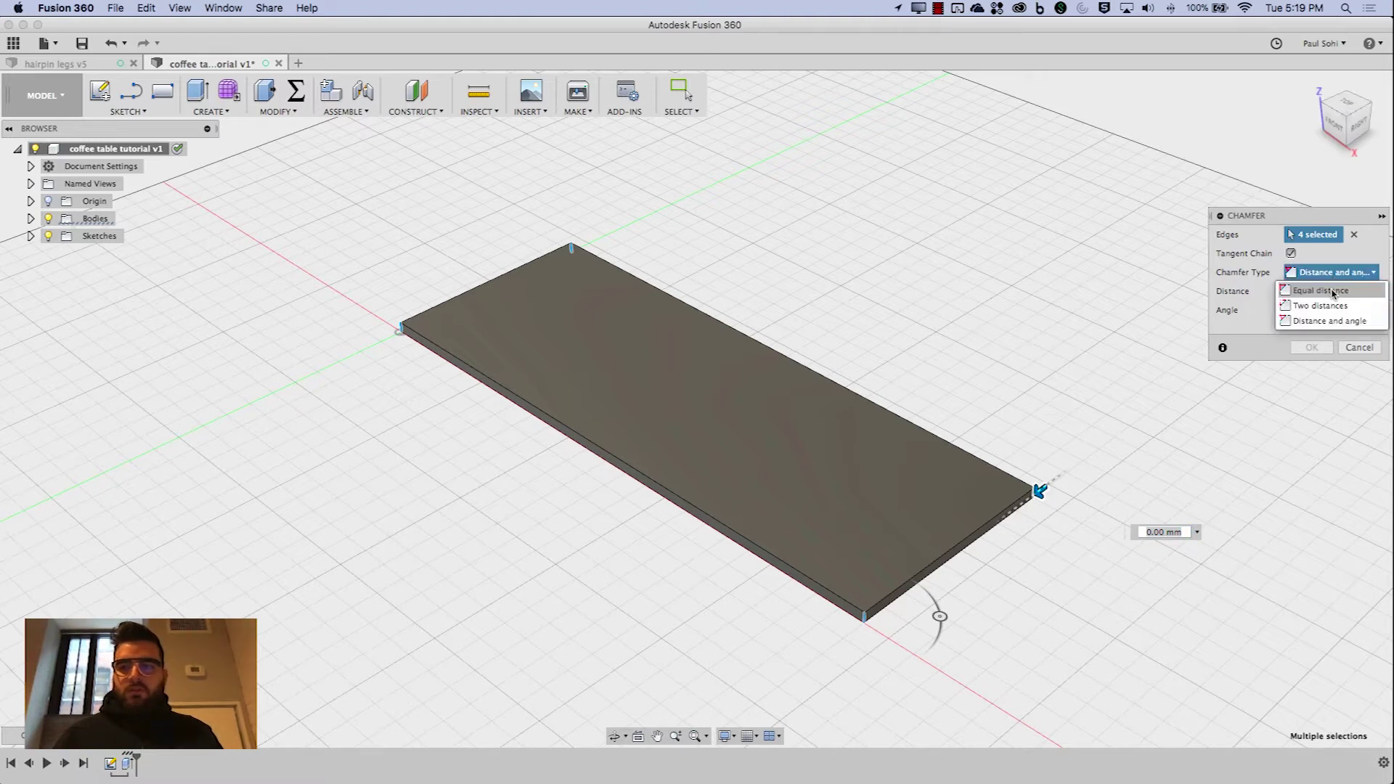
{"action": "left_click", "coordinate": [1329, 286]}
{"action": "type", "text": "50"}
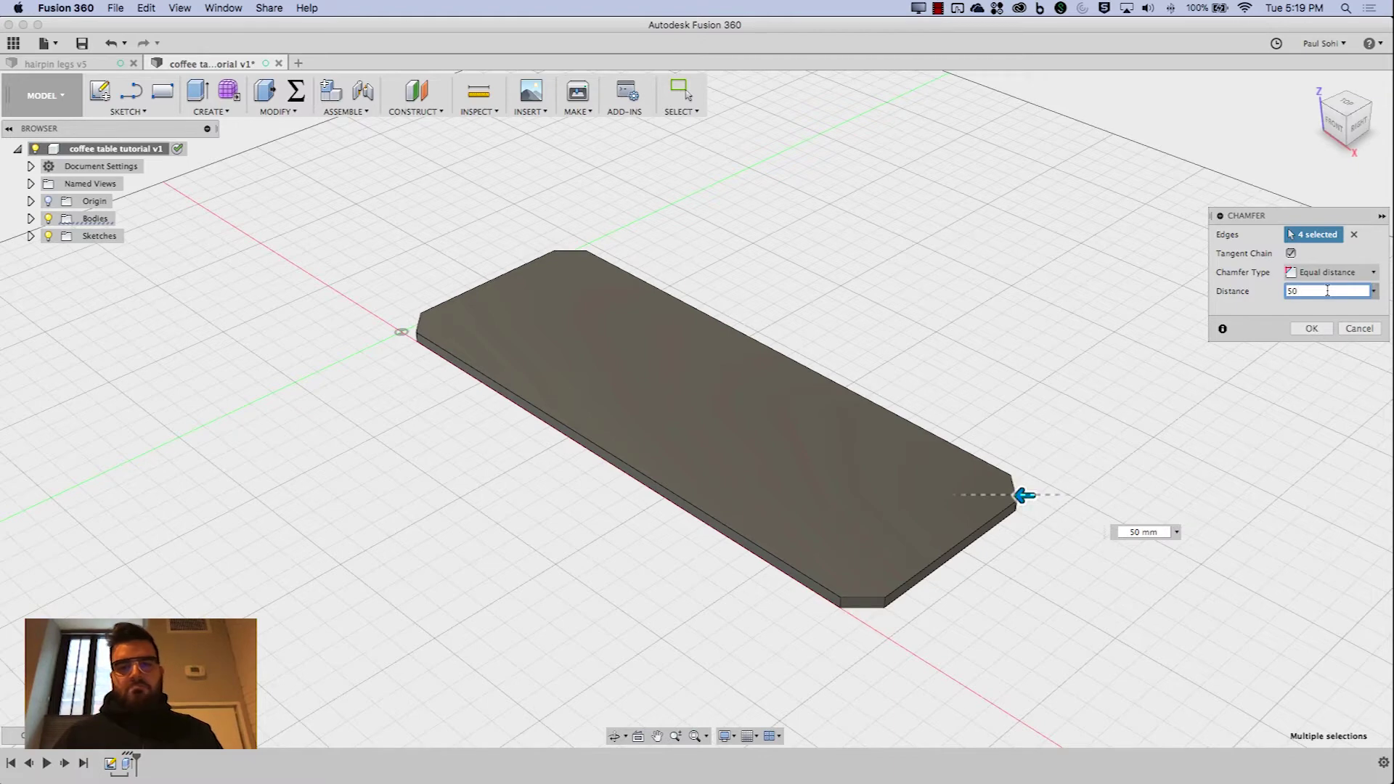
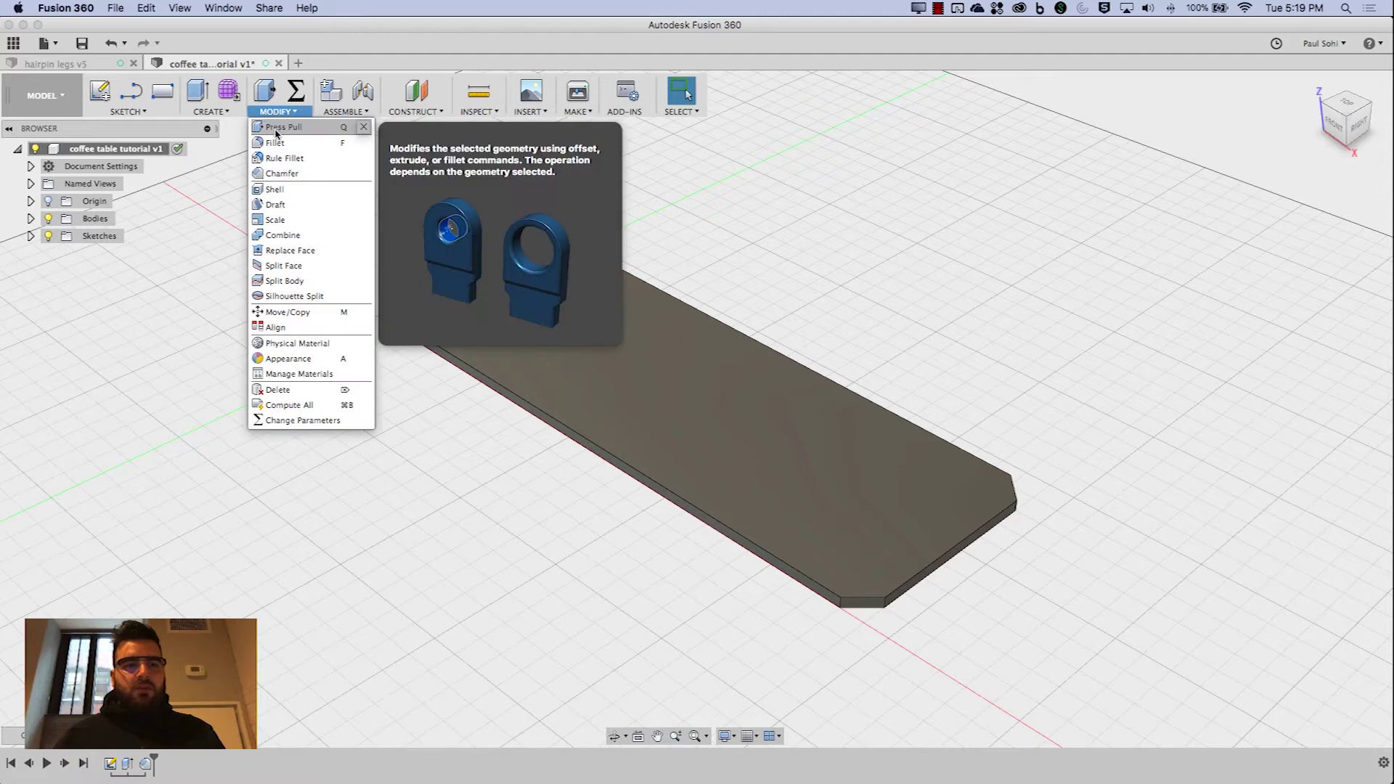
Chamfer all eight edges around the tabletop's underside by distance and angle, using wood/1.5 as the distance
{"action": "left_click", "coordinate": [280, 173]}
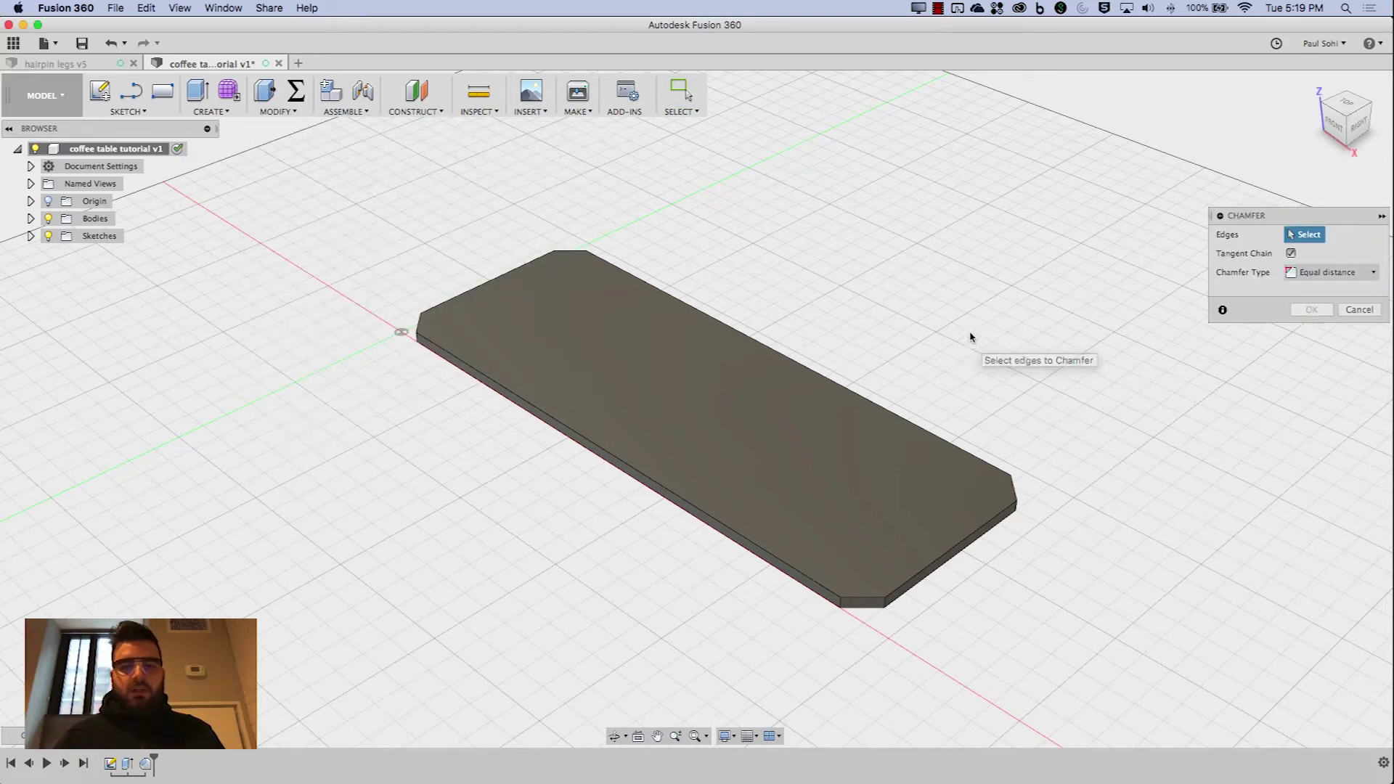
{"action": "middle_click_drag", "start_coordinate": [968, 320], "coordinate": [959, 327], "text": "shift"}
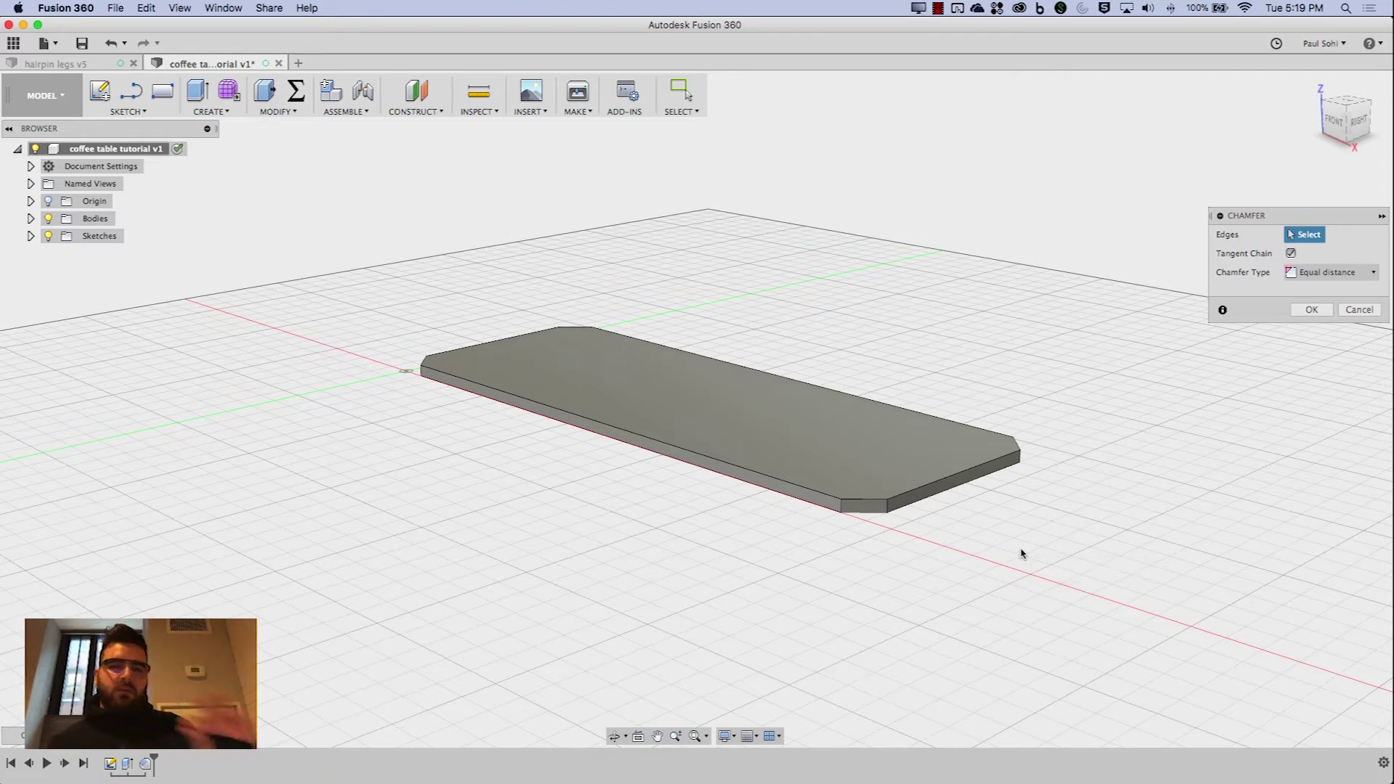
{"action": "left_click", "coordinate": [1336, 119]}
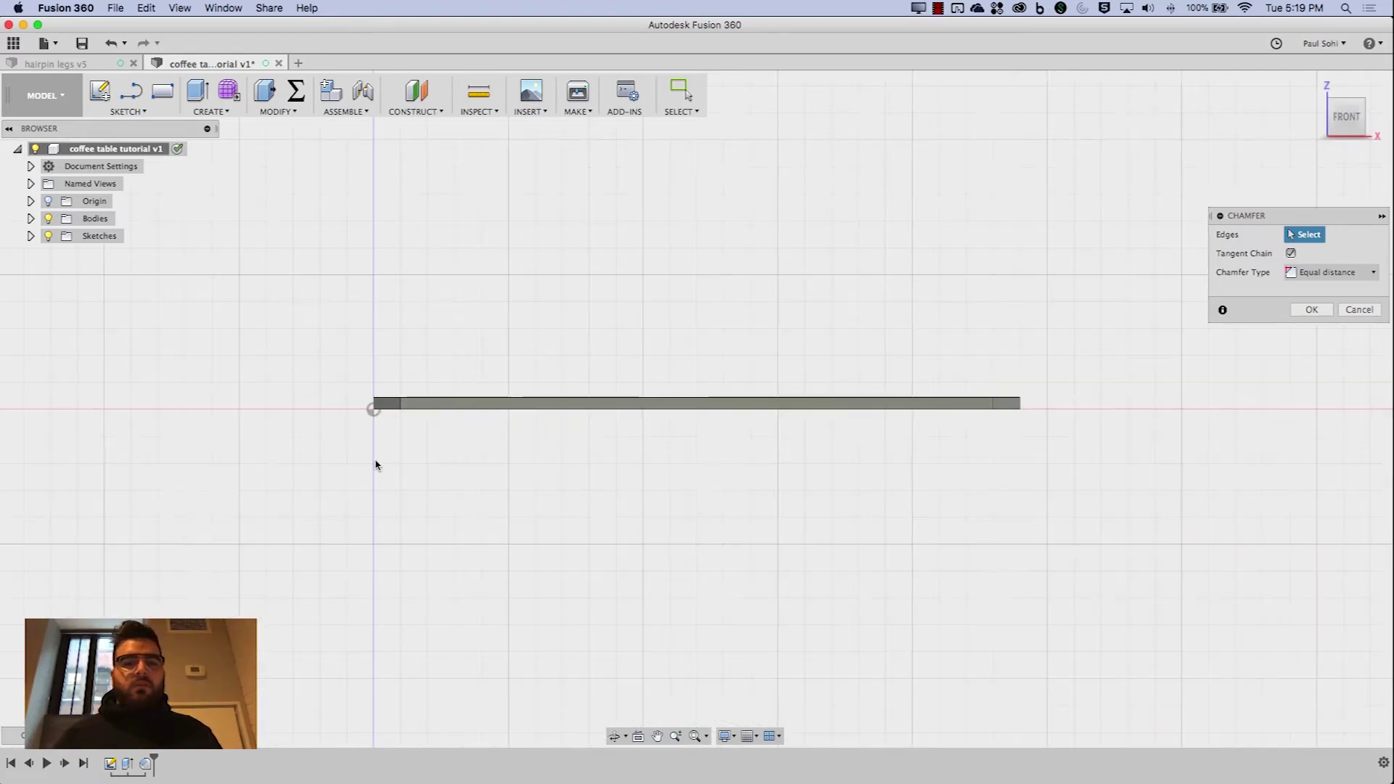
{"action": "left_click_drag", "start_coordinate": [302, 479], "coordinate": [1255, 407]}
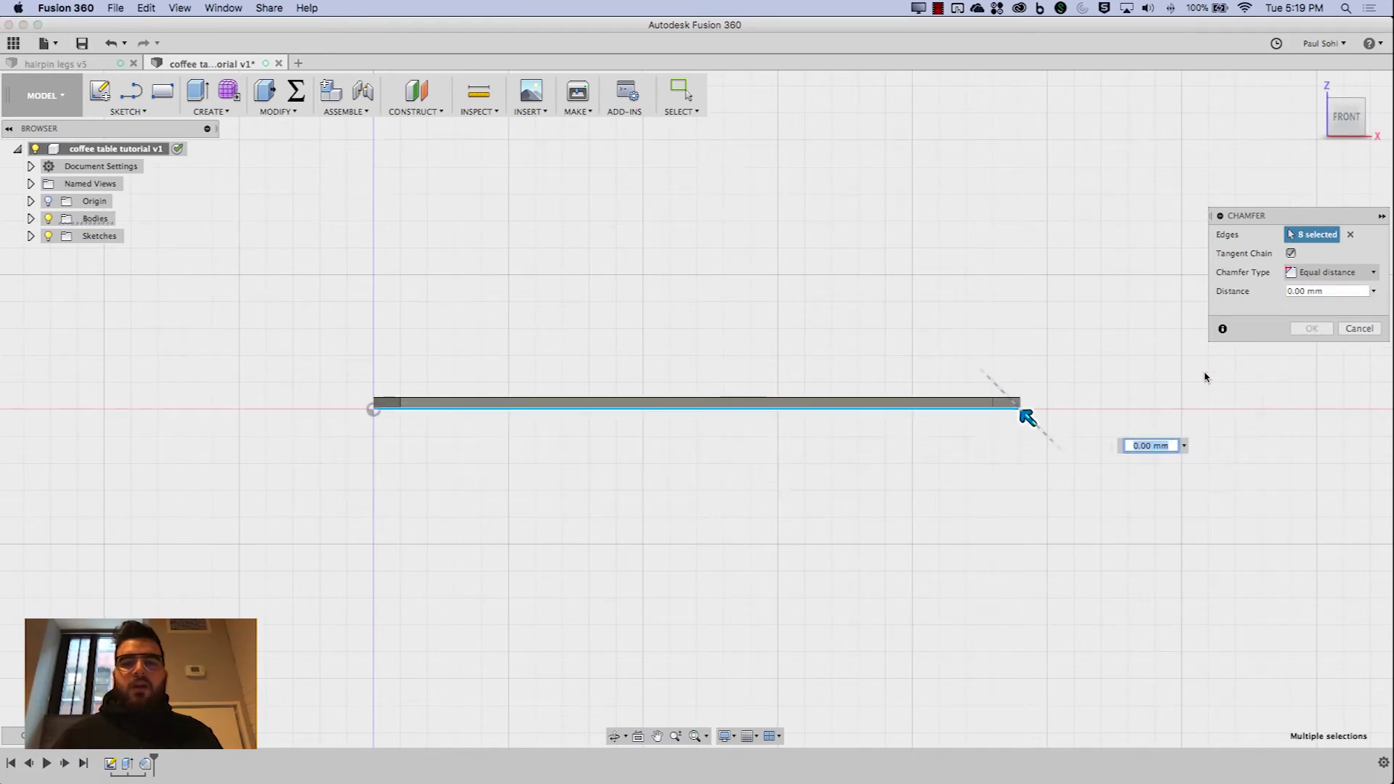
{"action": "left_click_drag", "start_coordinate": [1344, 124], "coordinate": [1334, 82]}
{"action": "left_click", "coordinate": [1340, 120]}
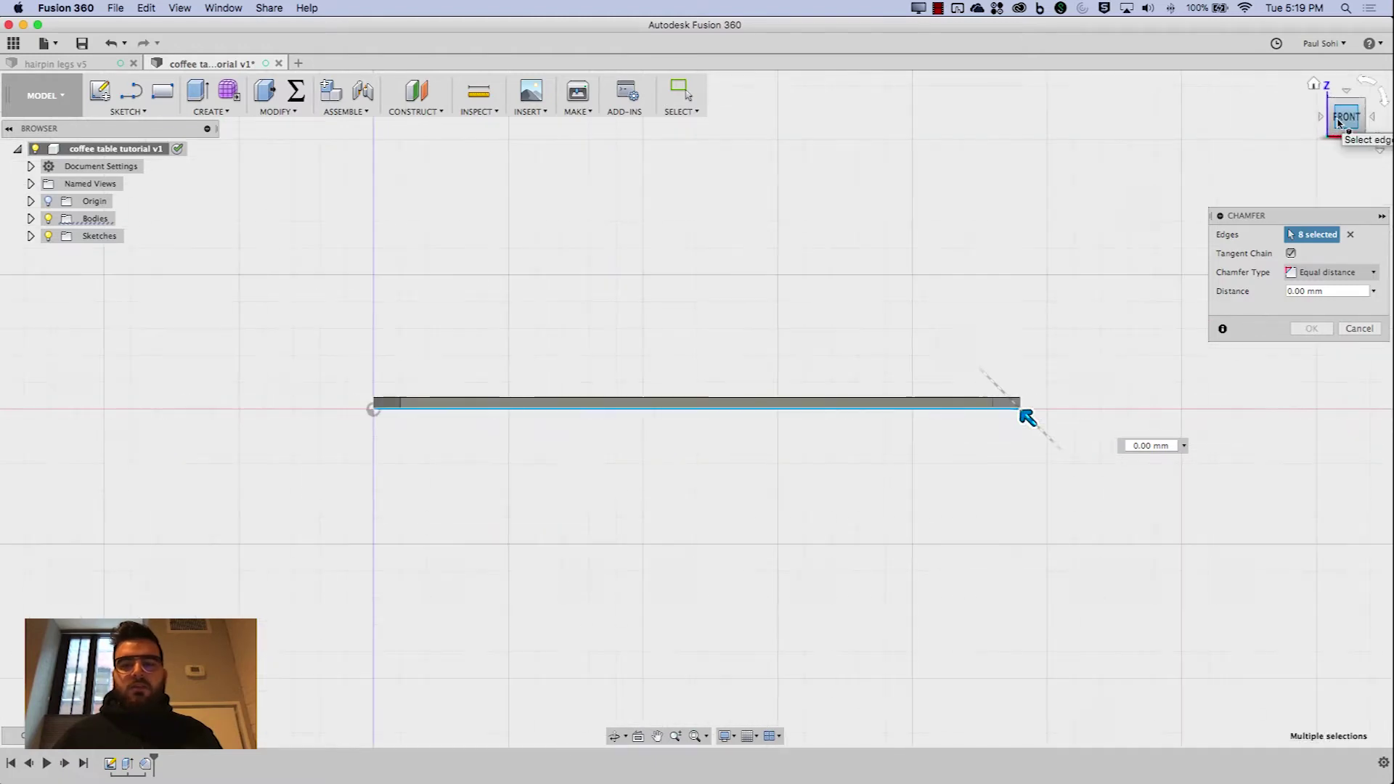
{"action": "left_click", "coordinate": [1320, 275]}
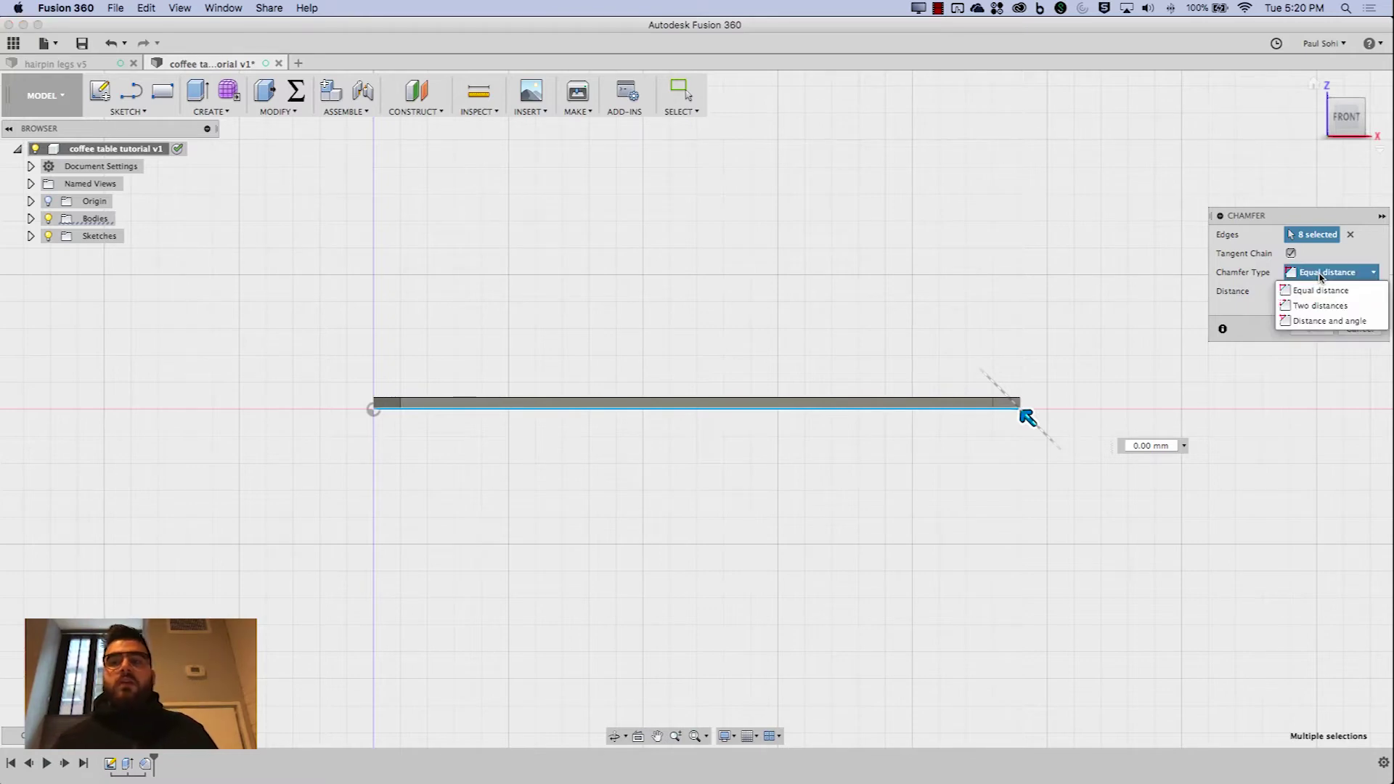
{"action": "left_click", "coordinate": [1314, 321]}
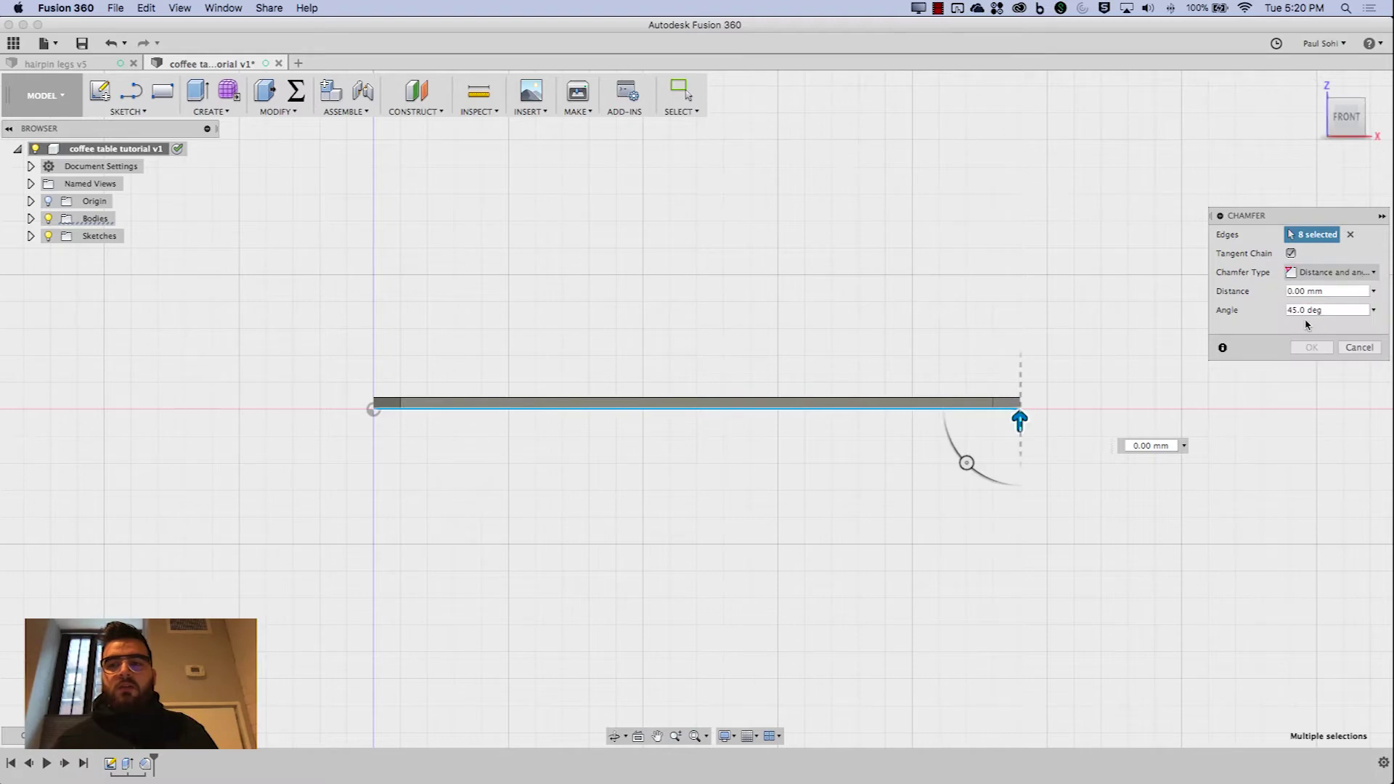
{"action": "left_click", "coordinate": [1328, 292]}
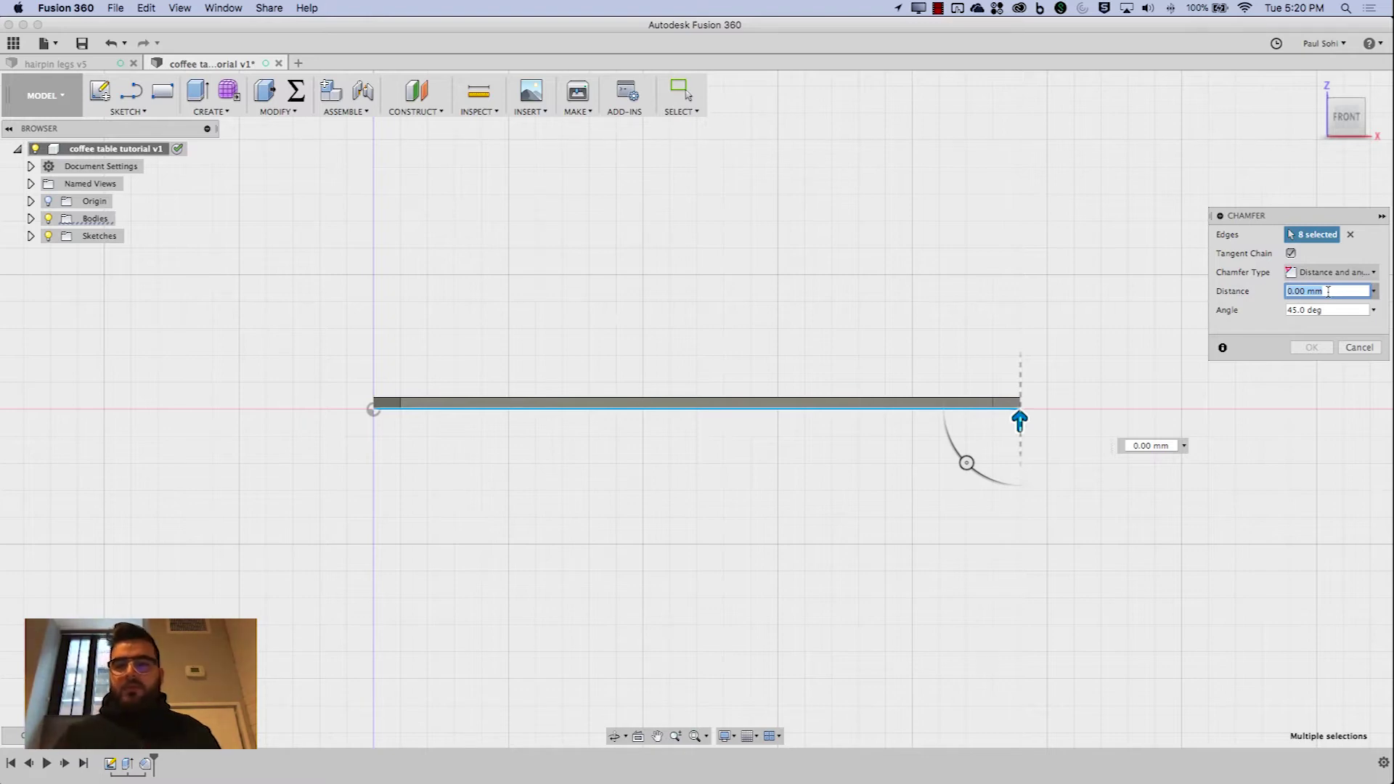
{"action": "type", "text": "wood/1"}
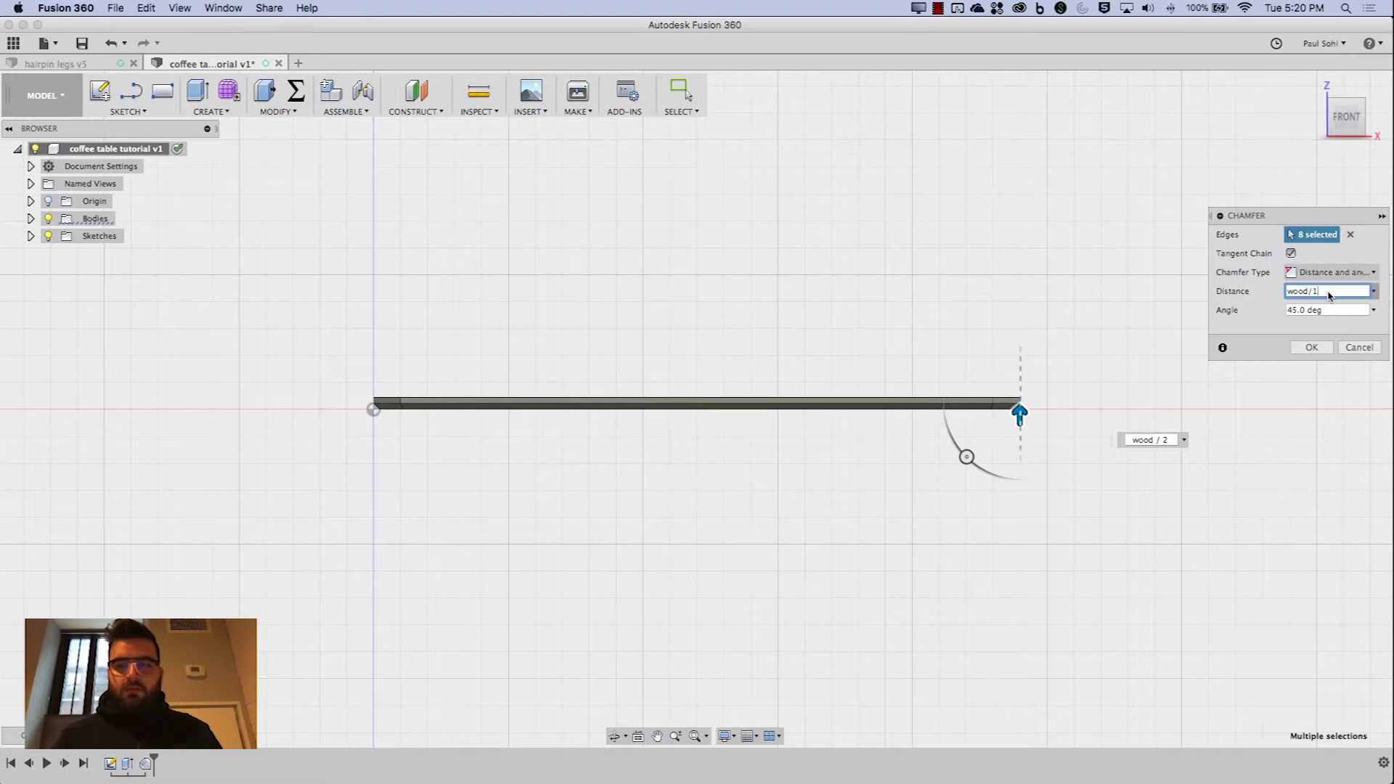
{"action": "key", "text": "BackSpace"}
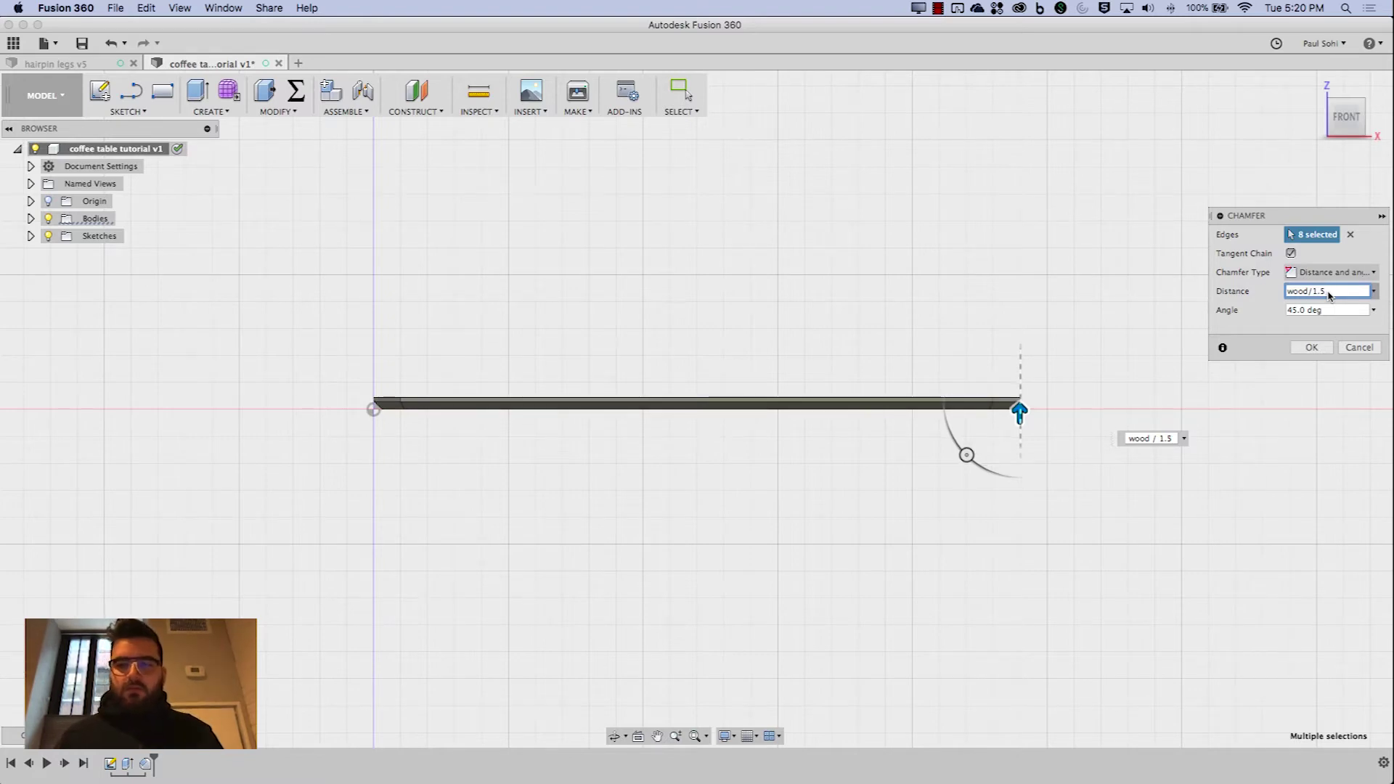
{"action": "key", "text": "Return"}
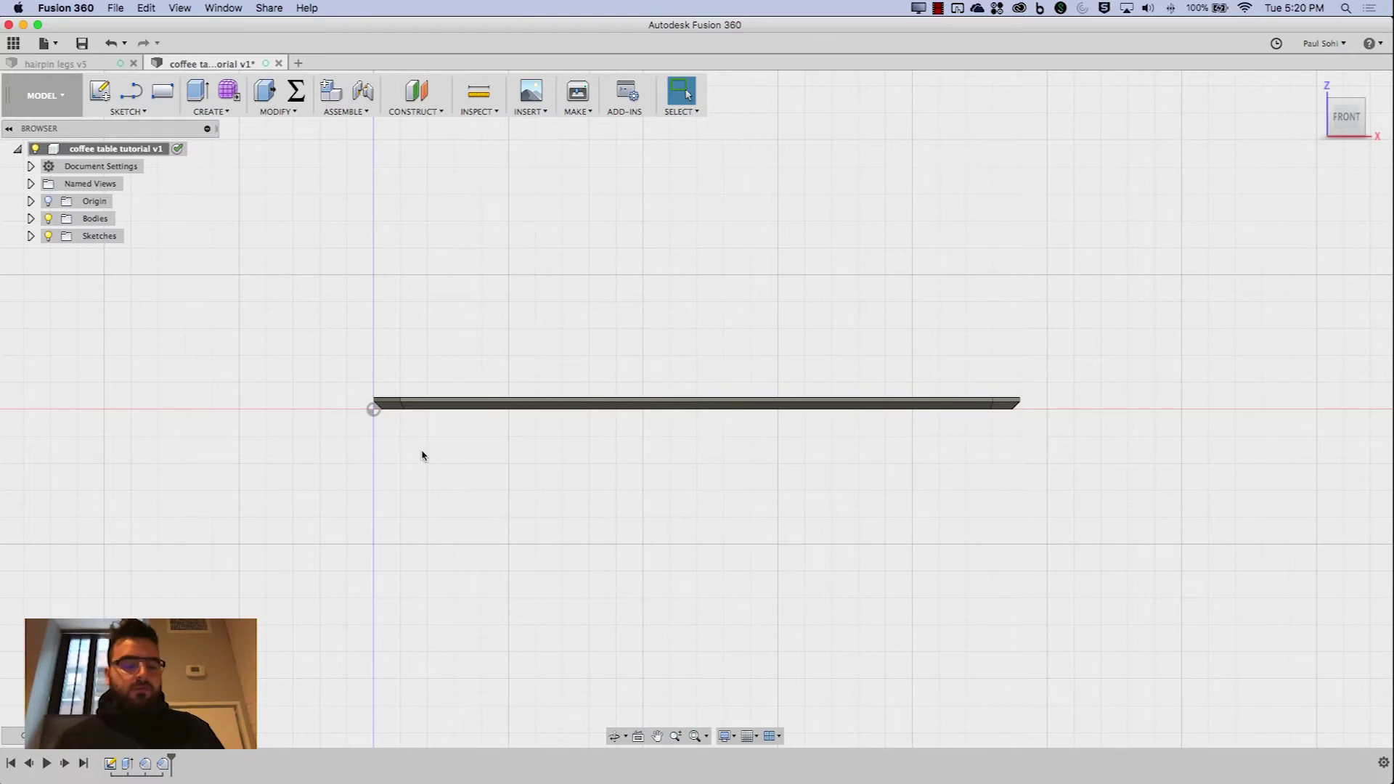
Edit the underside chamfer to set its angle to 30 degrees
{"action": "double_click", "coordinate": [163, 763]}
{"action": "left_click", "coordinate": [1300, 308]}
{"action": "type", "text": "30"}
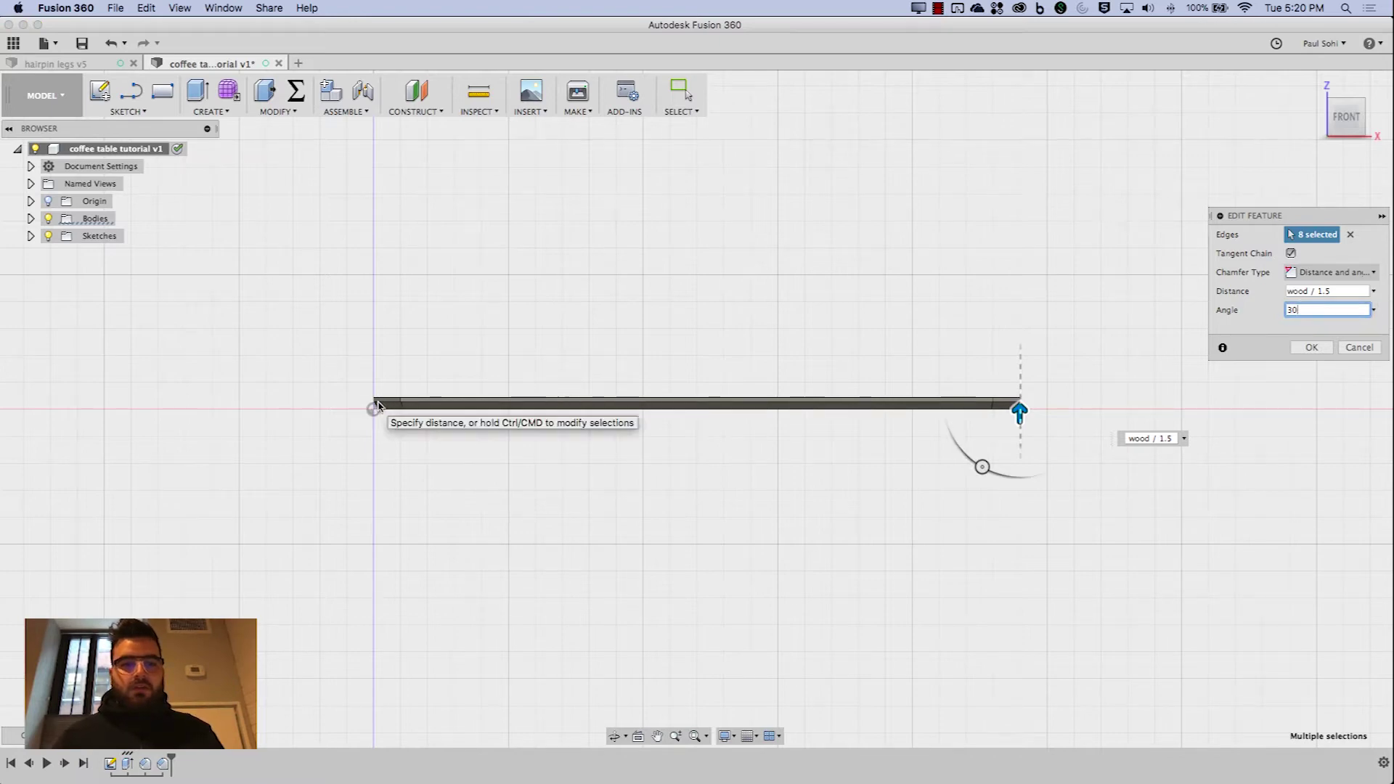
{"action": "scroll", "coordinate": [377, 411], "scroll_direction": "down", "scroll_amount": 1}
{"action": "scroll", "coordinate": [367, 413], "scroll_direction": "up", "scroll_amount": 5}
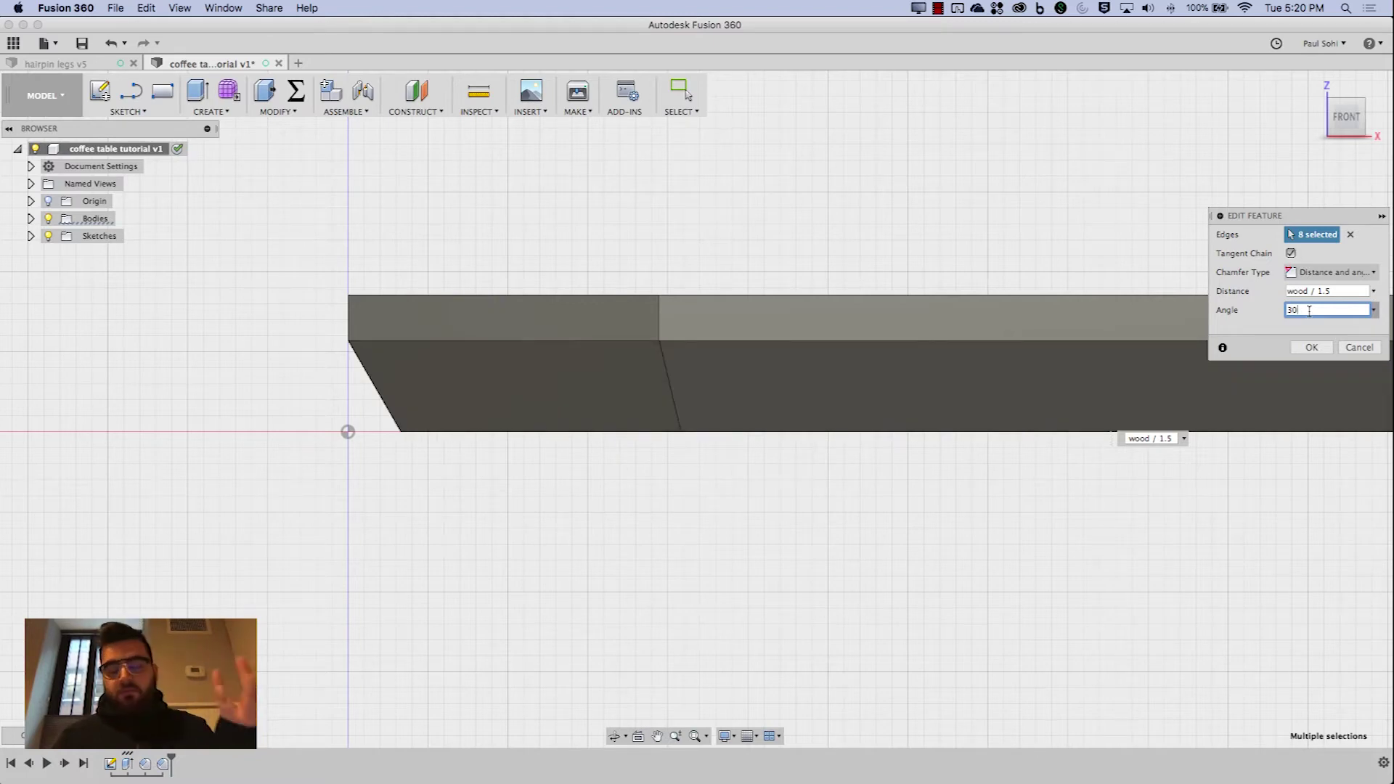
{"action": "left_click", "coordinate": [1312, 347]}
{"action": "left_click", "coordinate": [1313, 86]}
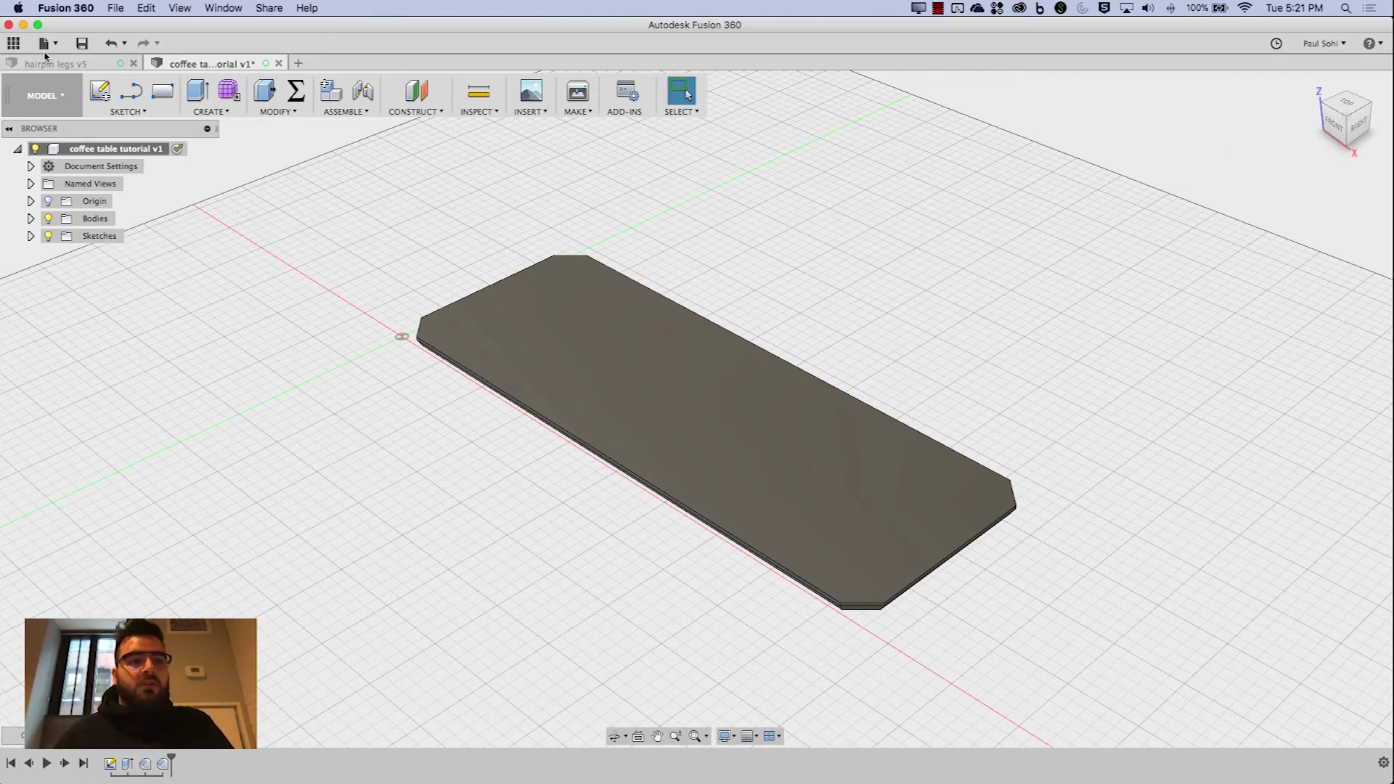
Insert the hairpin legs design from the project's master folder into the current design
{"action": "left_click", "coordinate": [13, 43]}
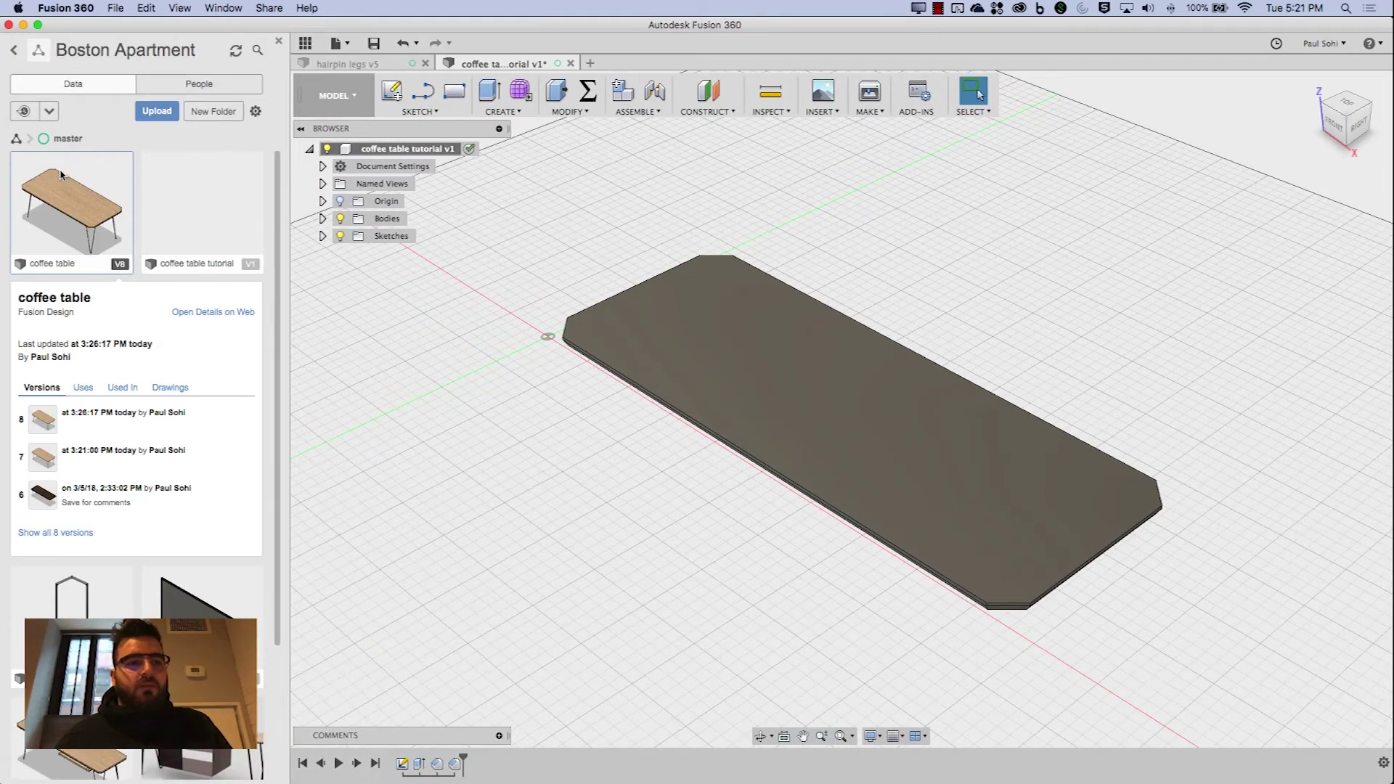
{"action": "left_click", "coordinate": [120, 265]}
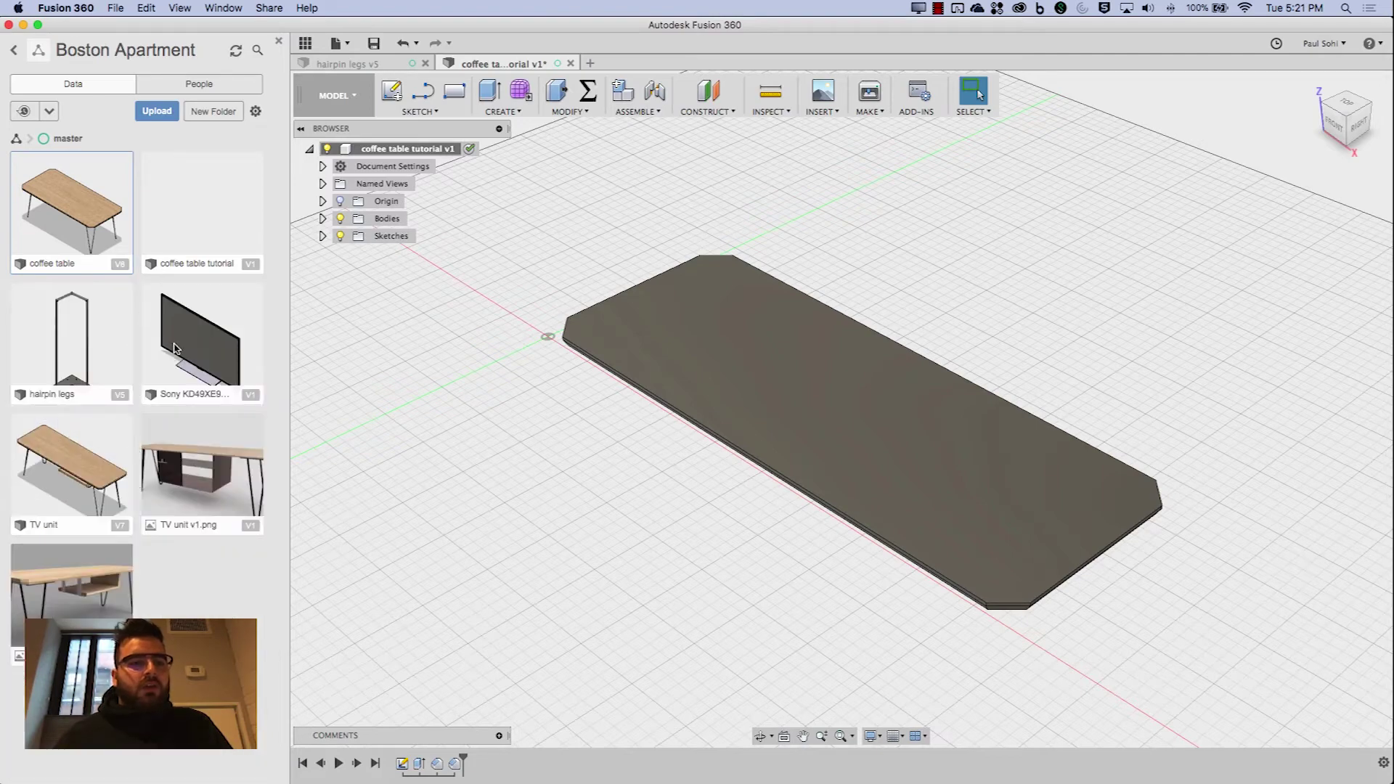
{"action": "left_click", "coordinate": [91, 354]}
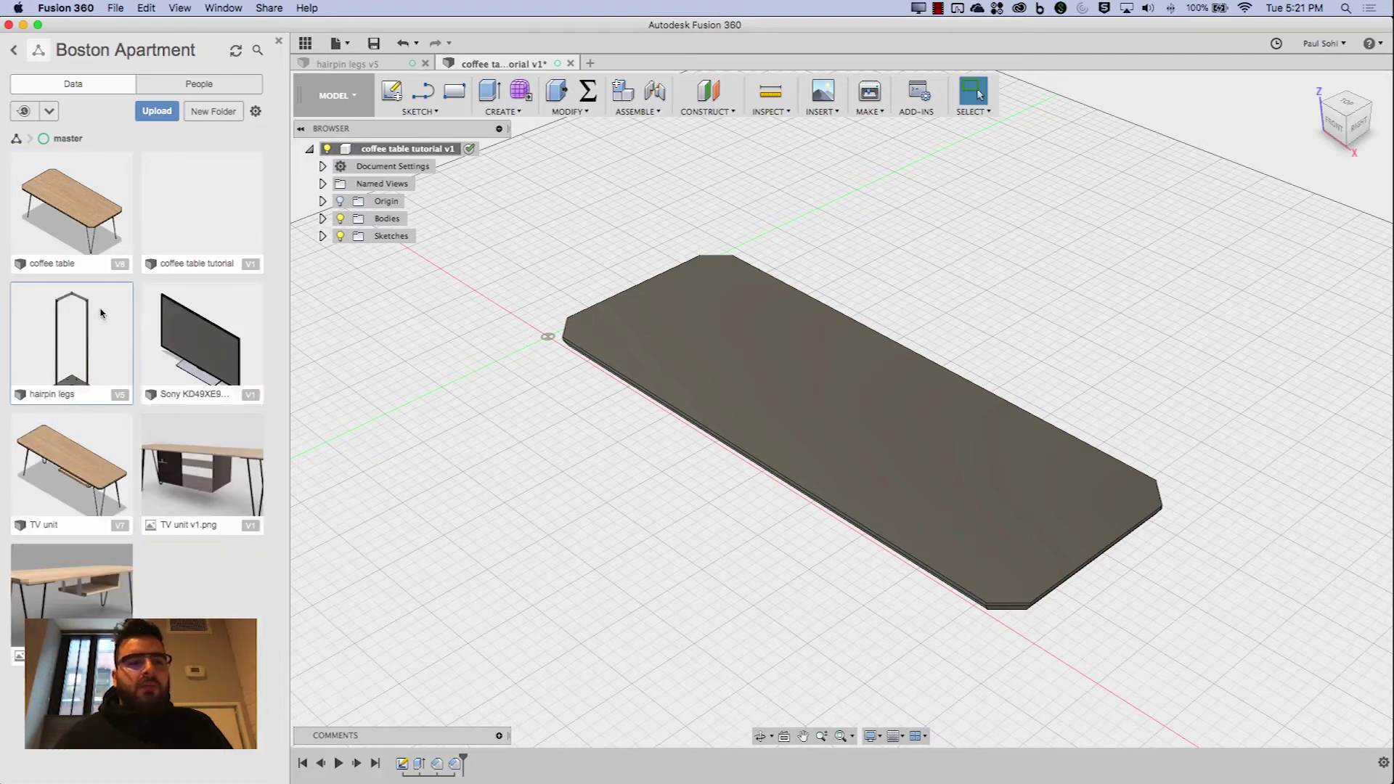
{"action": "right_click", "coordinate": [95, 307]}
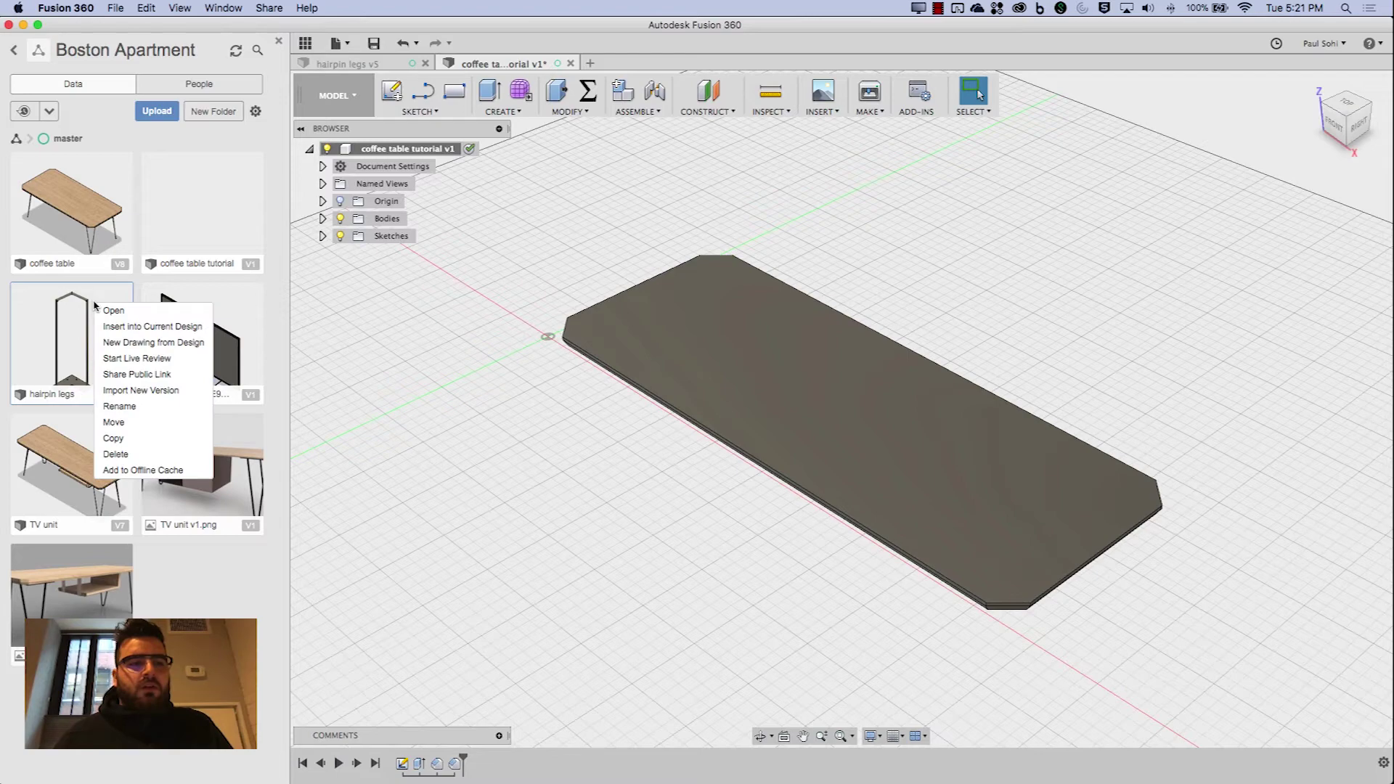
{"action": "left_click", "coordinate": [122, 329]}
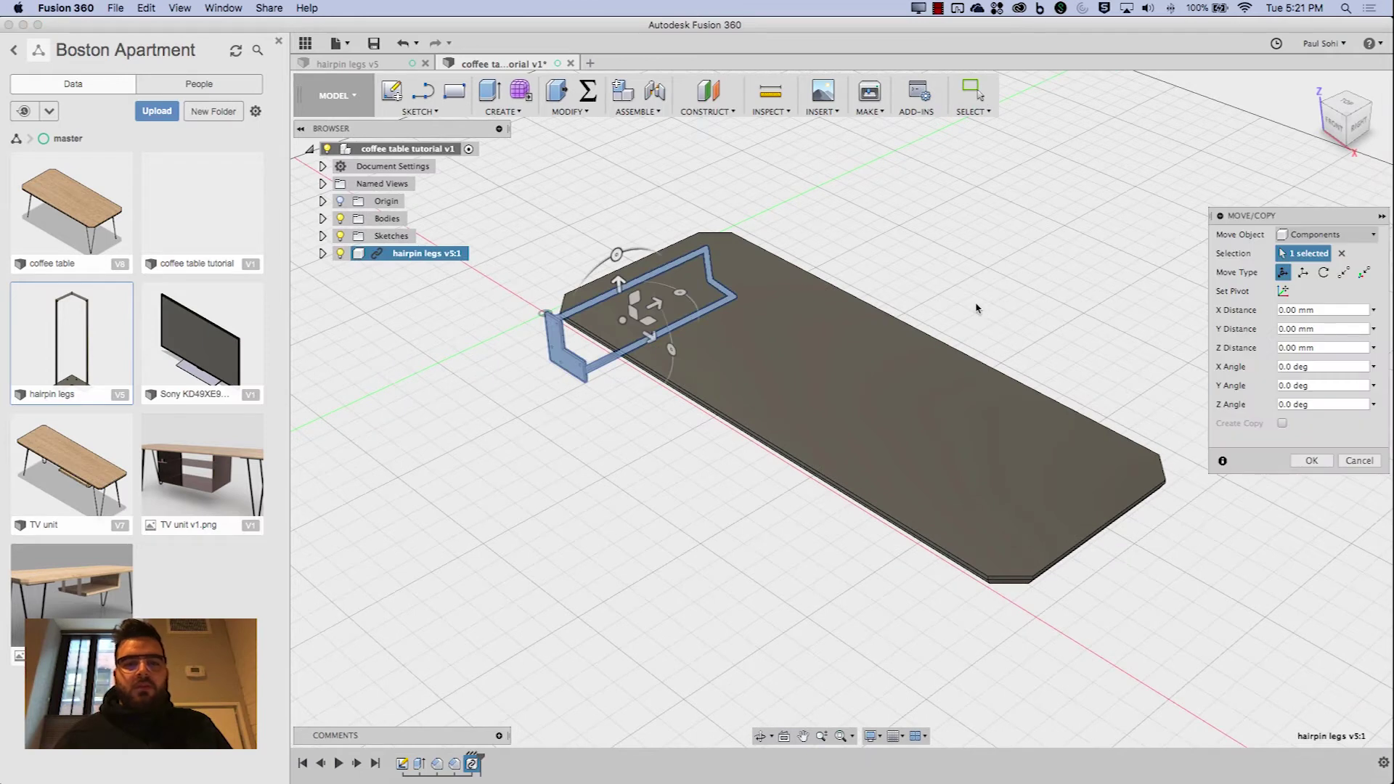
Rotate the inserted hairpin leg 270 degrees about X to stand upright and move it 150 mm down below the tabletop
{"action": "left_click_drag", "start_coordinate": [616, 253], "coordinate": [682, 292]}
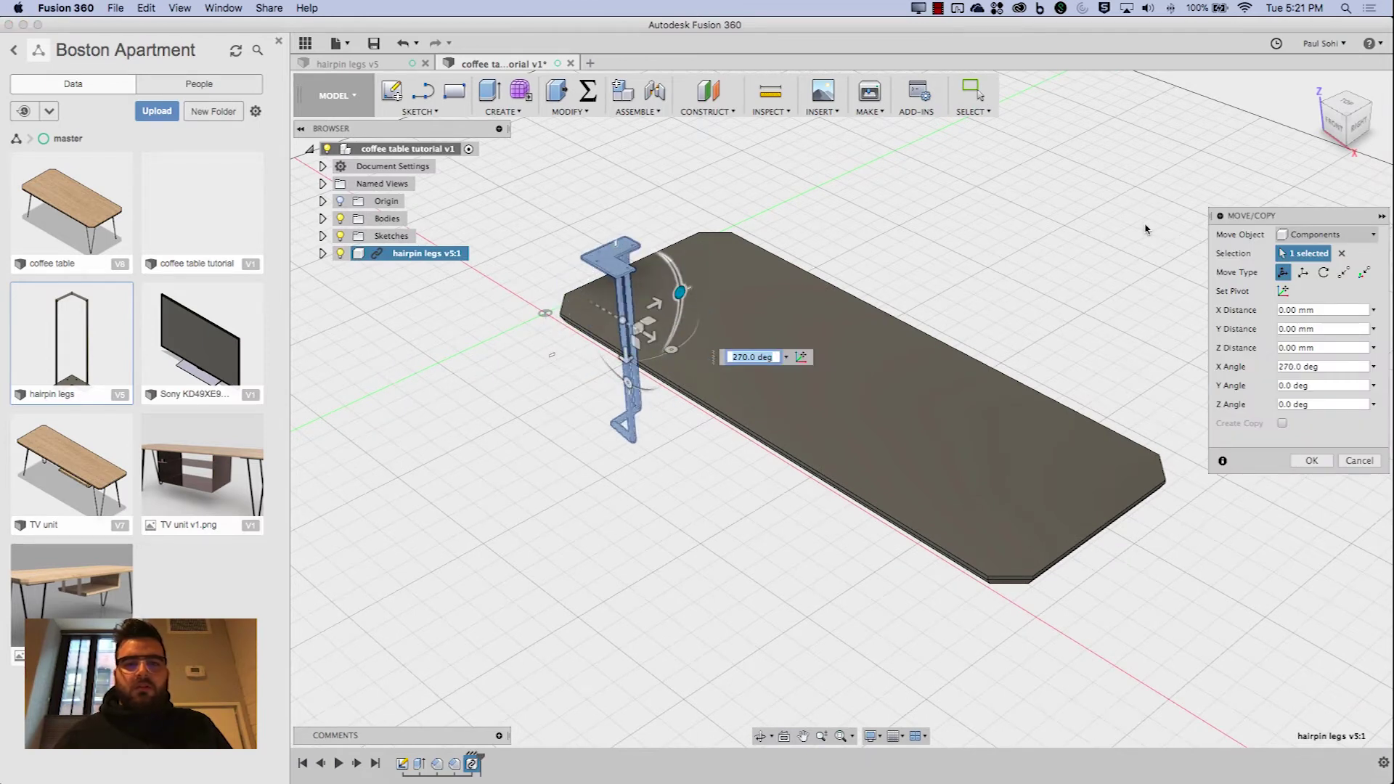
{"action": "left_click", "coordinate": [1342, 126]}
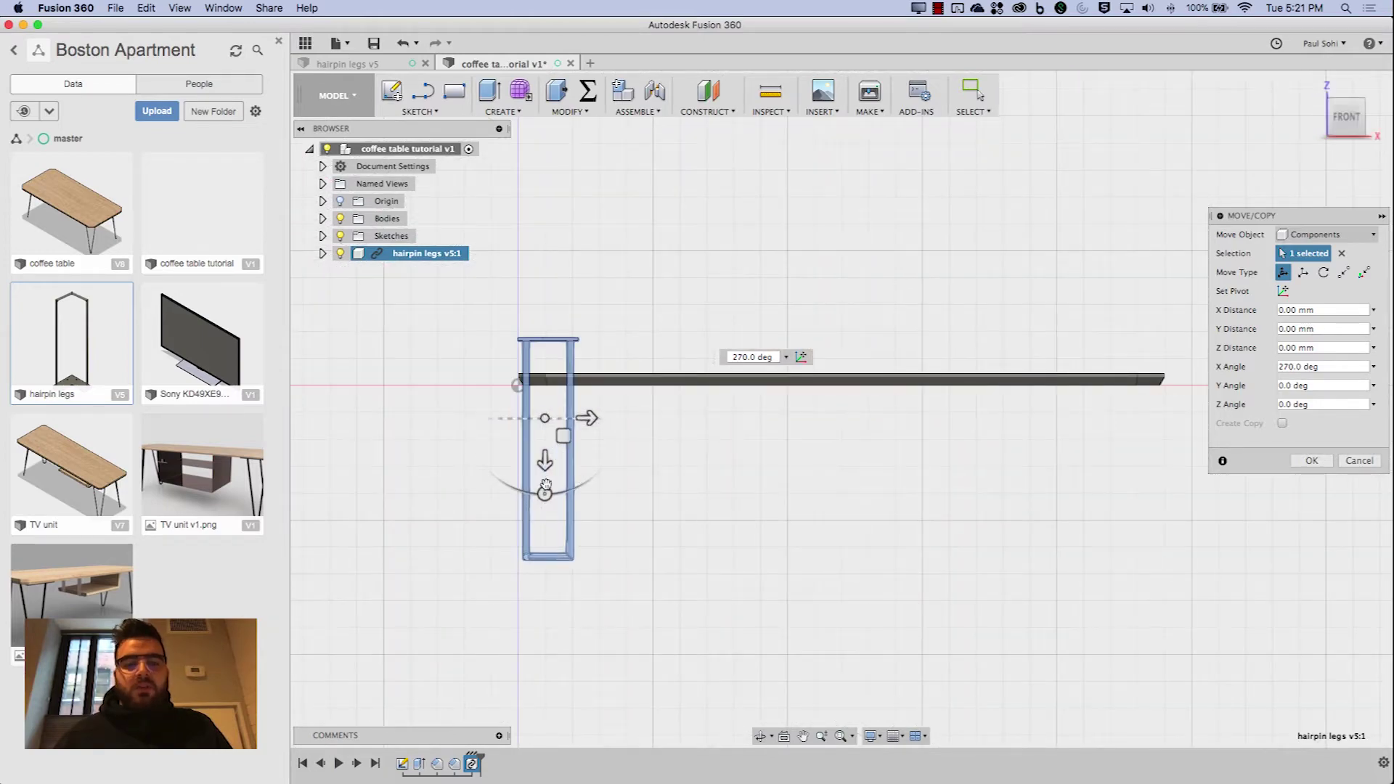
{"action": "left_click_drag", "start_coordinate": [545, 462], "coordinate": [545, 542]}
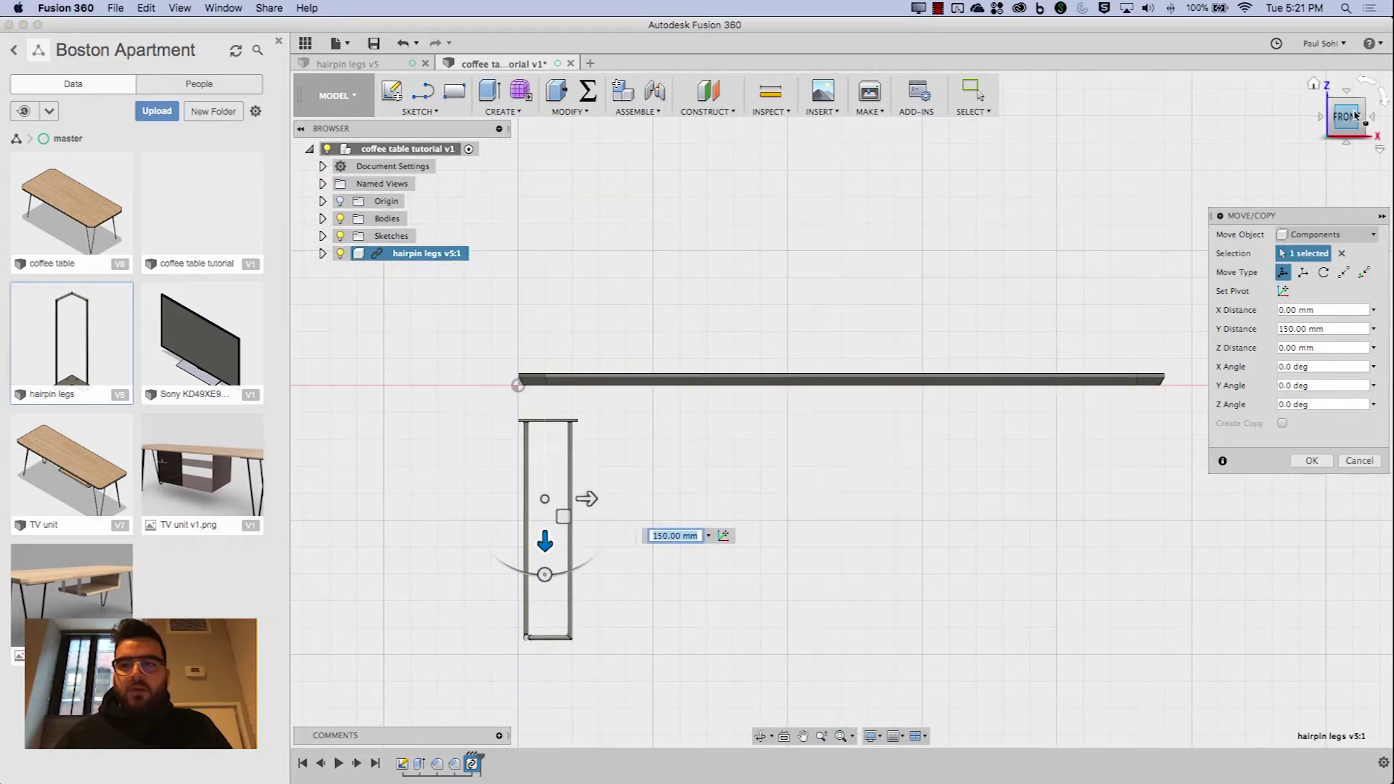
Set the move pivot of the hairpin leg to the outer corner on top of its mounting plate
{"action": "middle_click_drag", "start_coordinate": [828, 349], "coordinate": [810, 386], "text": "shift"}
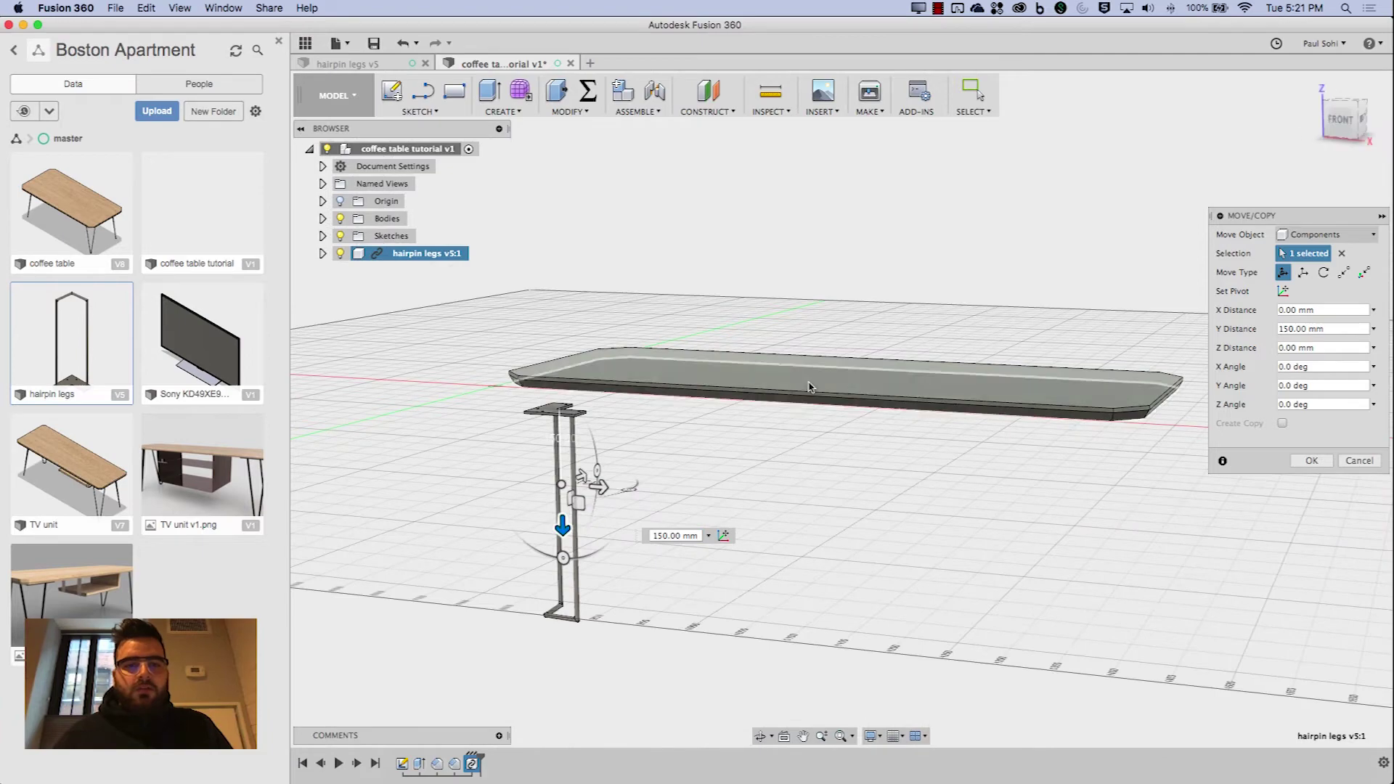
{"action": "scroll", "coordinate": [518, 424], "scroll_direction": "up", "scroll_amount": 5}
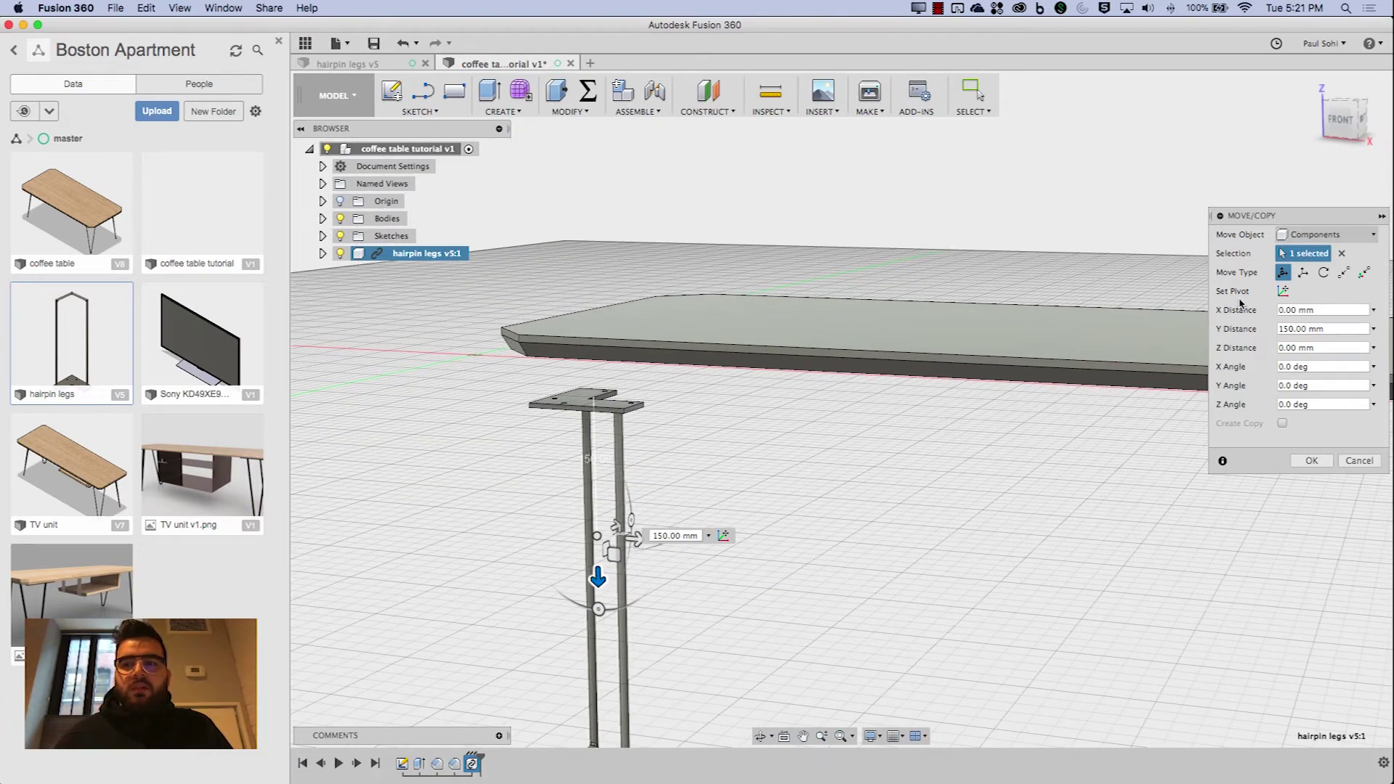
{"action": "left_click", "coordinate": [1283, 291]}
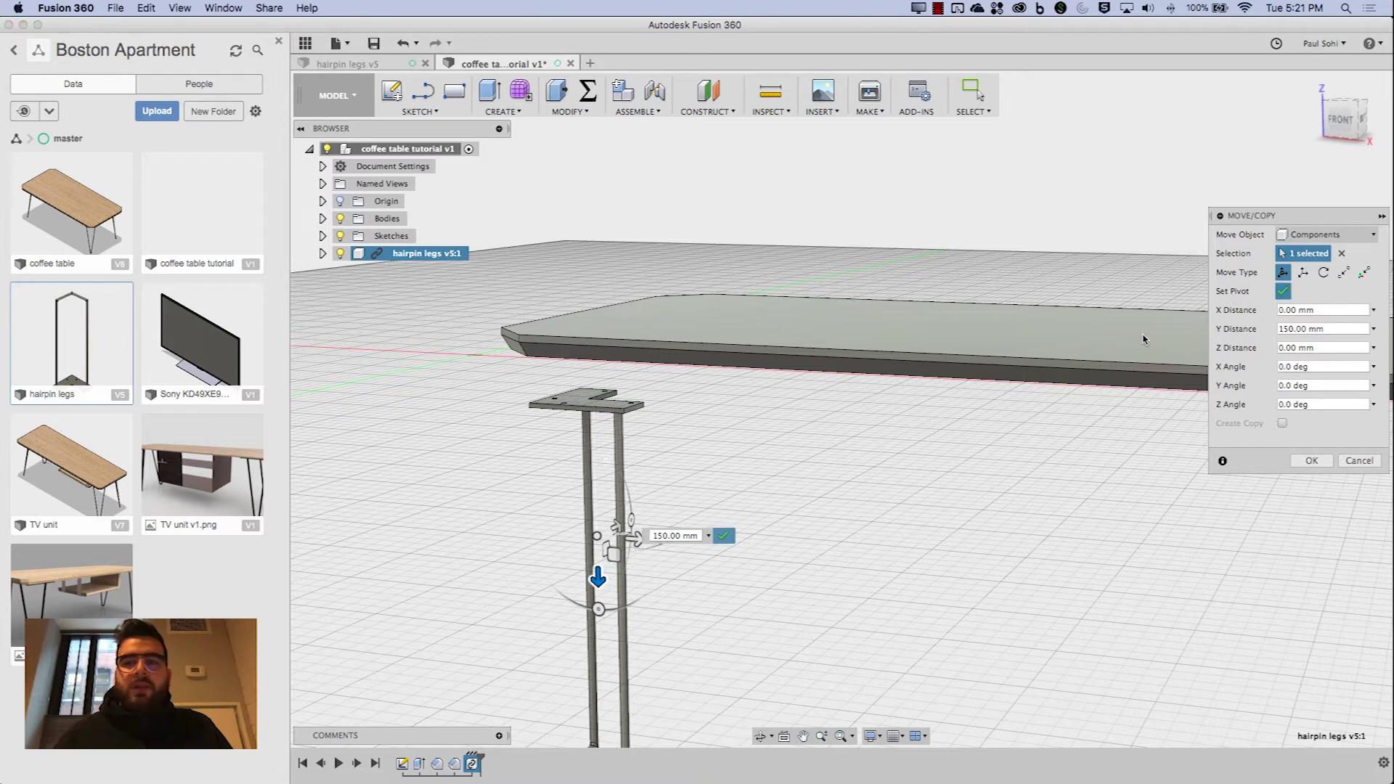
{"action": "left_click", "coordinate": [529, 407]}
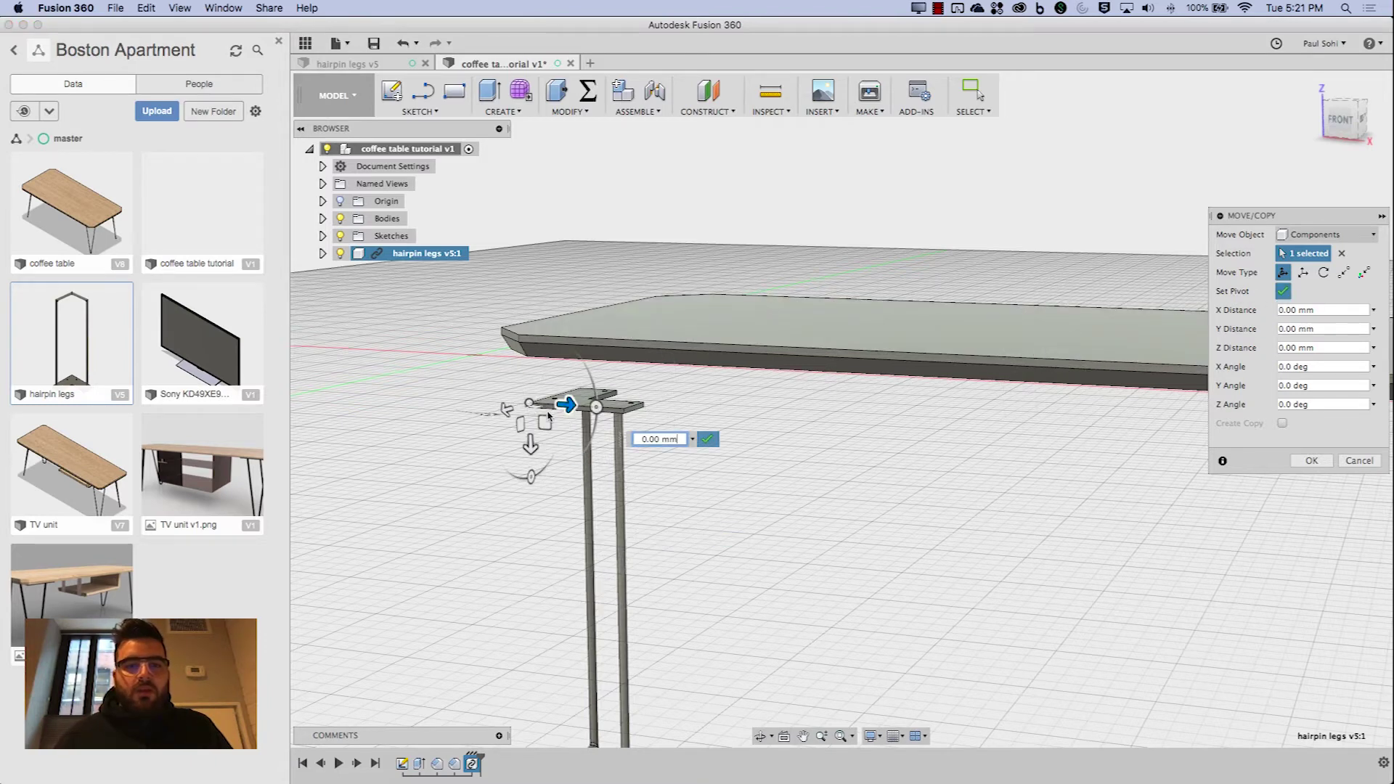
{"action": "left_click", "coordinate": [708, 439]}
Move the hairpin leg up about 62 mm so its mounting plate meets the tabletop's underside
{"action": "left_click_drag", "start_coordinate": [532, 448], "coordinate": [534, 520]}
{"action": "middle_click_drag", "start_coordinate": [840, 404], "coordinate": [715, 363], "text": "shift"}
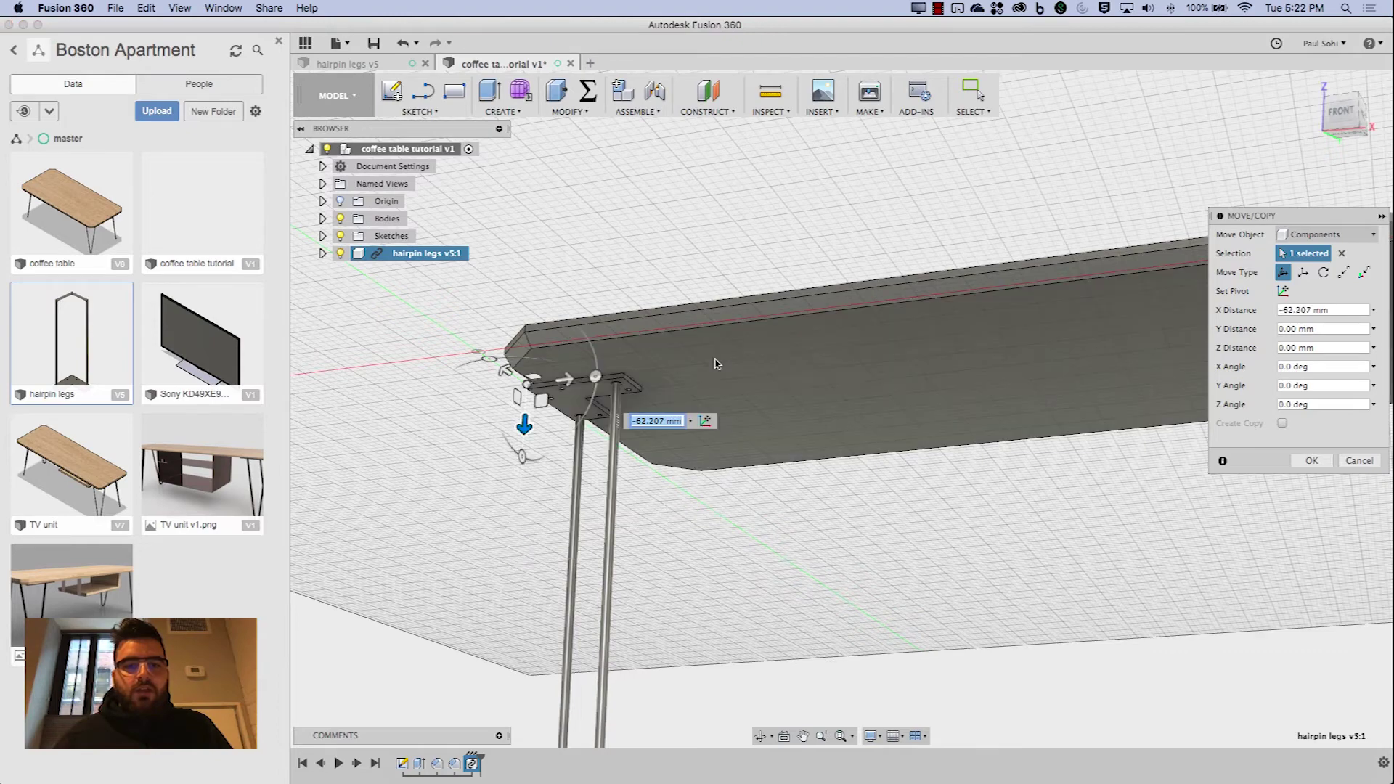
{"action": "left_click", "coordinate": [1340, 116]}
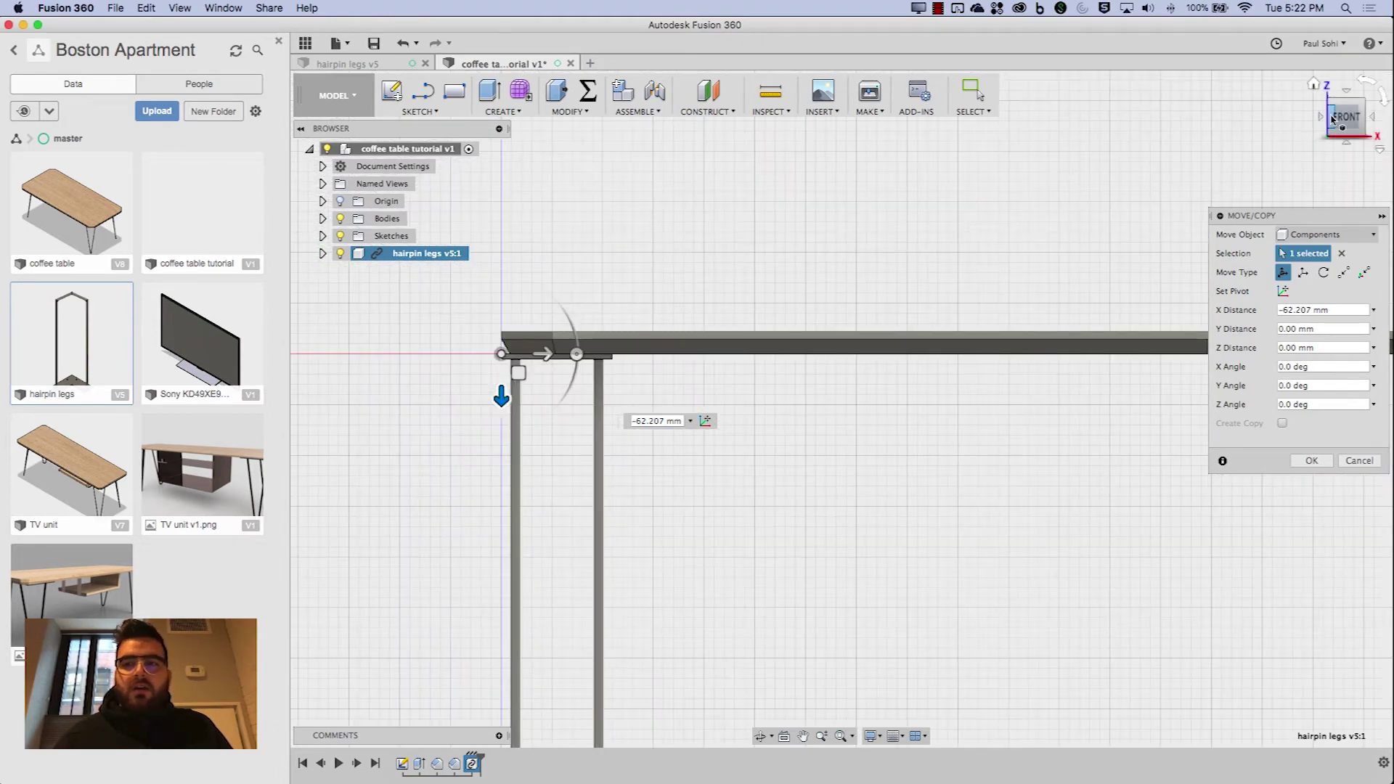
{"action": "left_click", "coordinate": [1320, 117]}
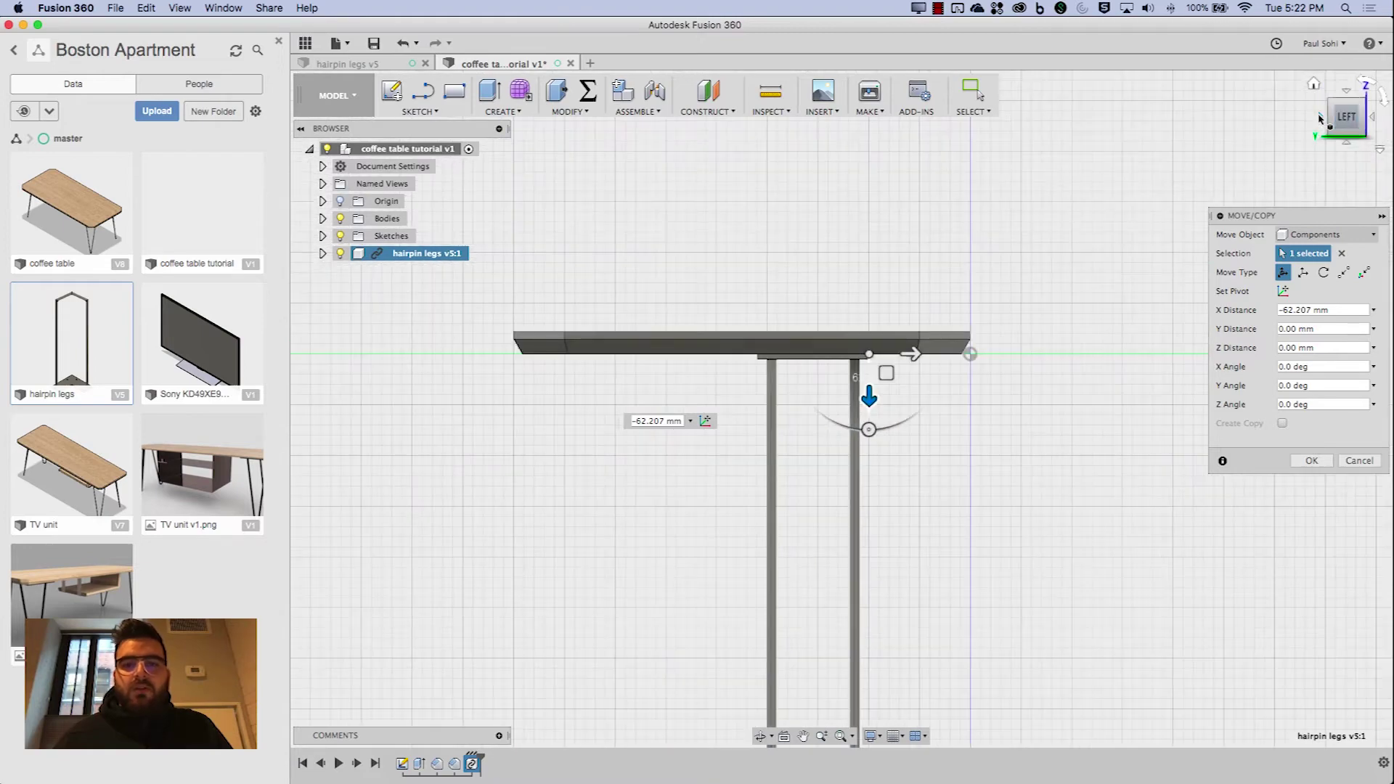
Move the leg about 45 mm in from the tabletop's short end and about 48 mm toward the near long edge, and accept the move
{"action": "left_click", "coordinate": [1347, 145]}
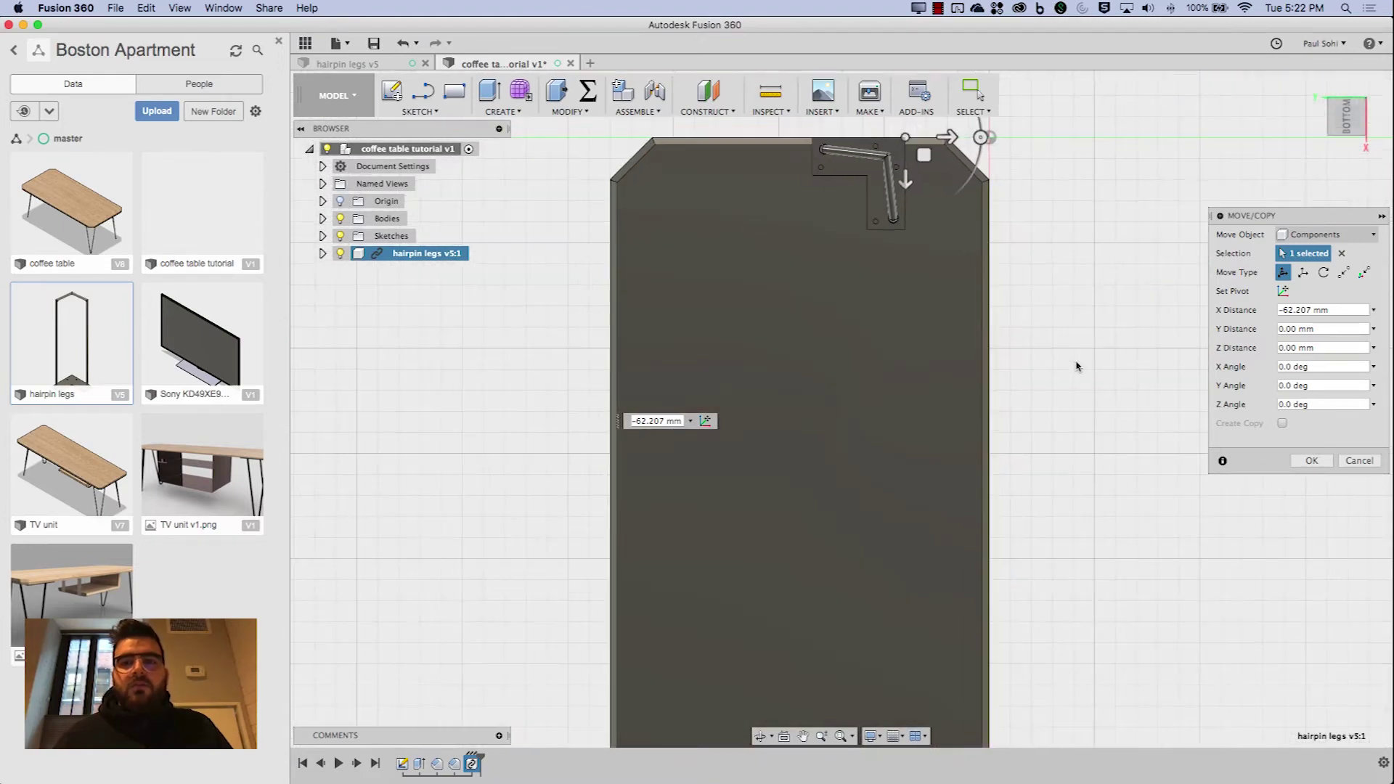
{"action": "mouse_move", "coordinate": [1345, 118]}
{"action": "left_mouse_down"}
{"action": "mouse_move", "coordinate": [1312, 172]}
{"action": "mouse_move", "coordinate": [1340, 129]}
{"action": "left_mouse_up"}
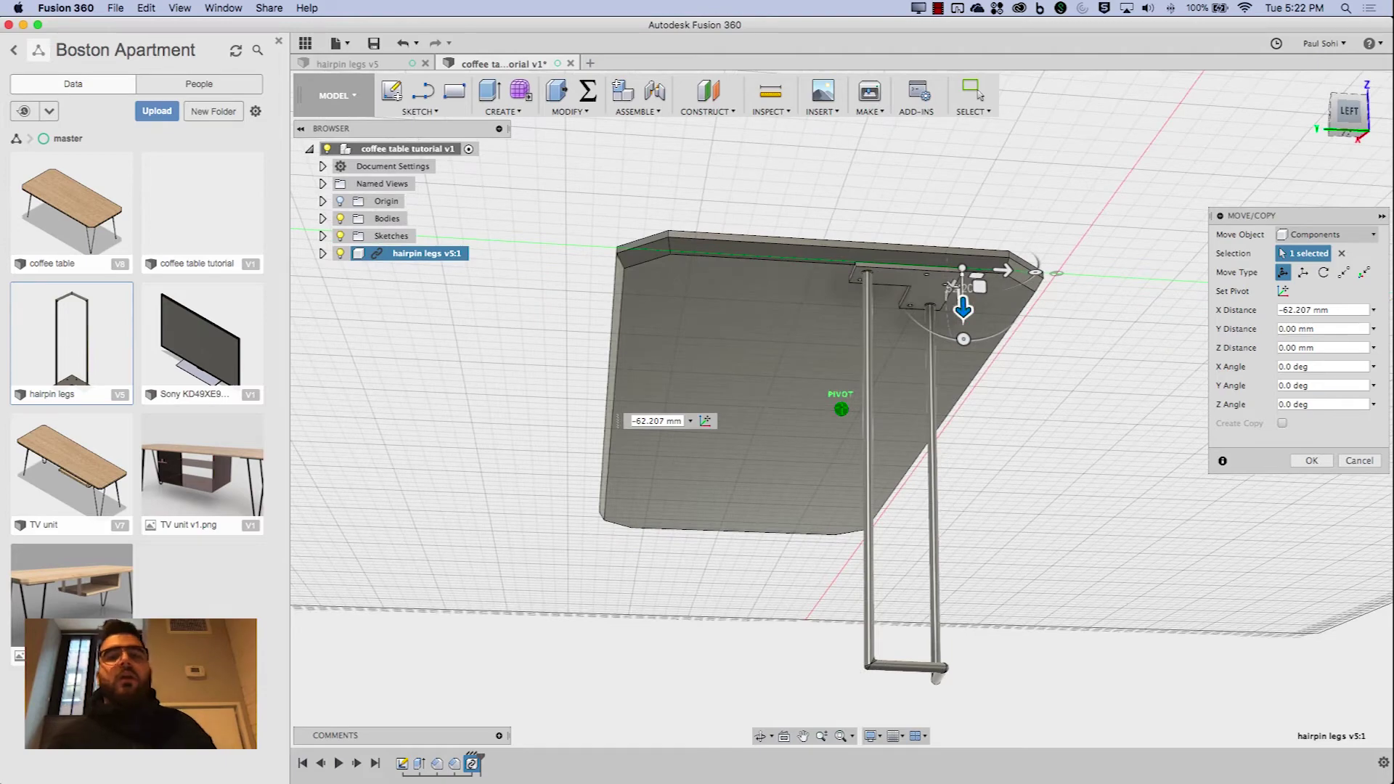
{"action": "left_click", "coordinate": [1347, 135]}
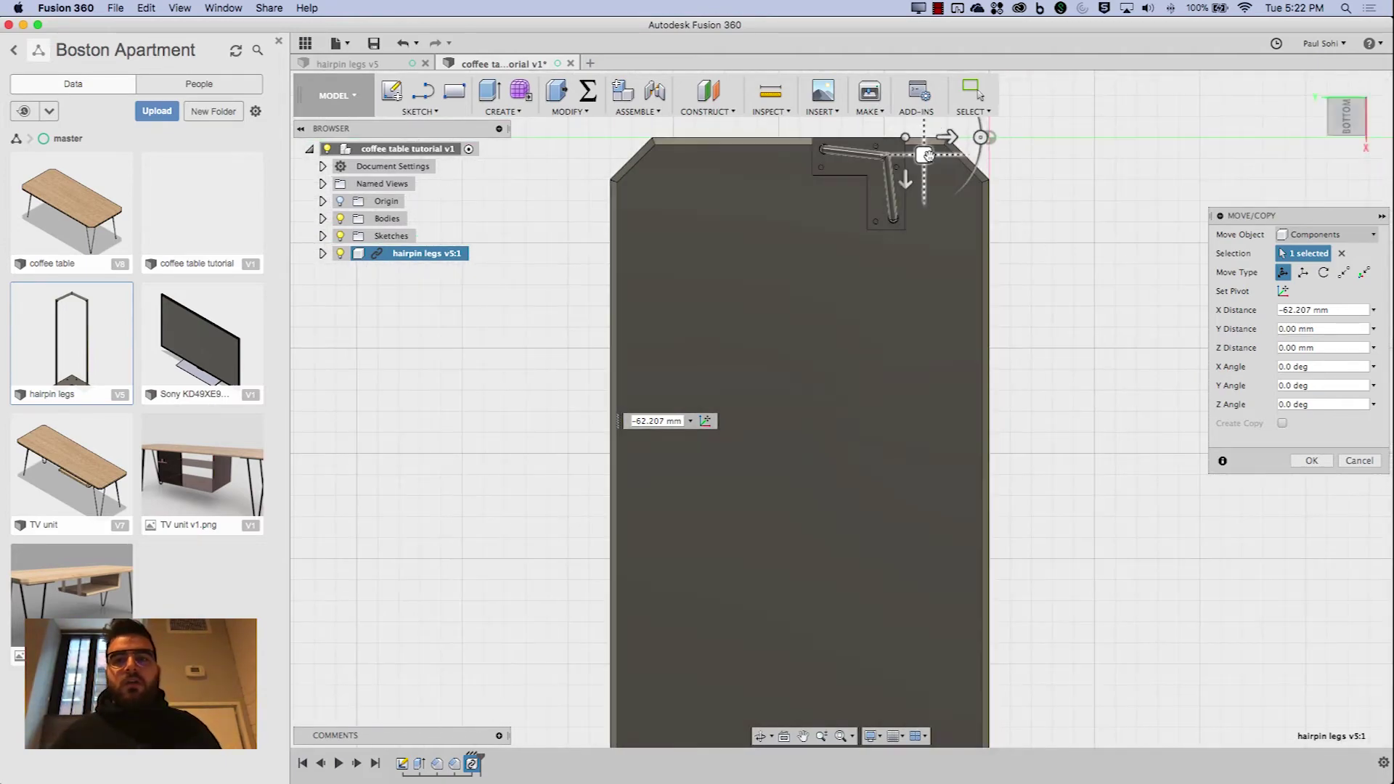
{"action": "left_click_drag", "start_coordinate": [930, 155], "coordinate": [970, 196]}
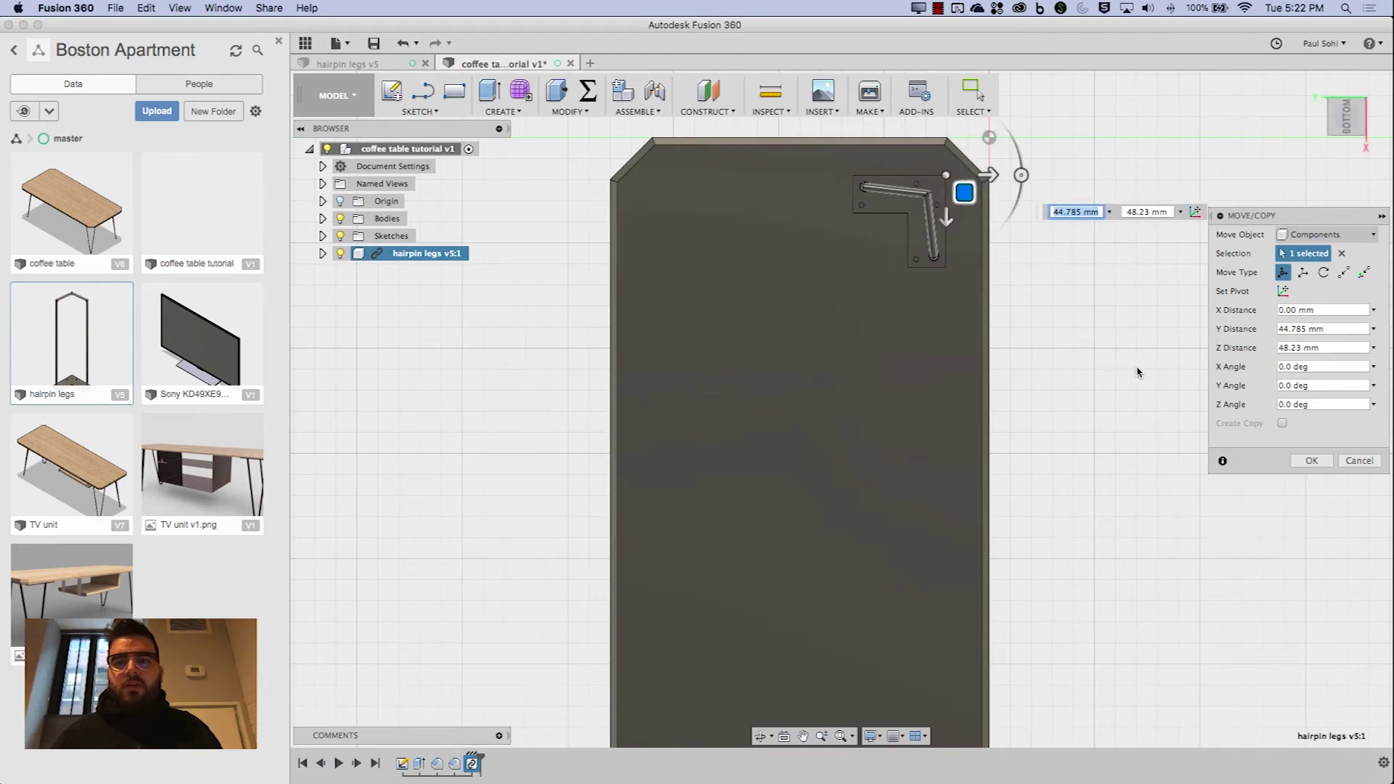
{"action": "left_click", "coordinate": [1311, 462]}
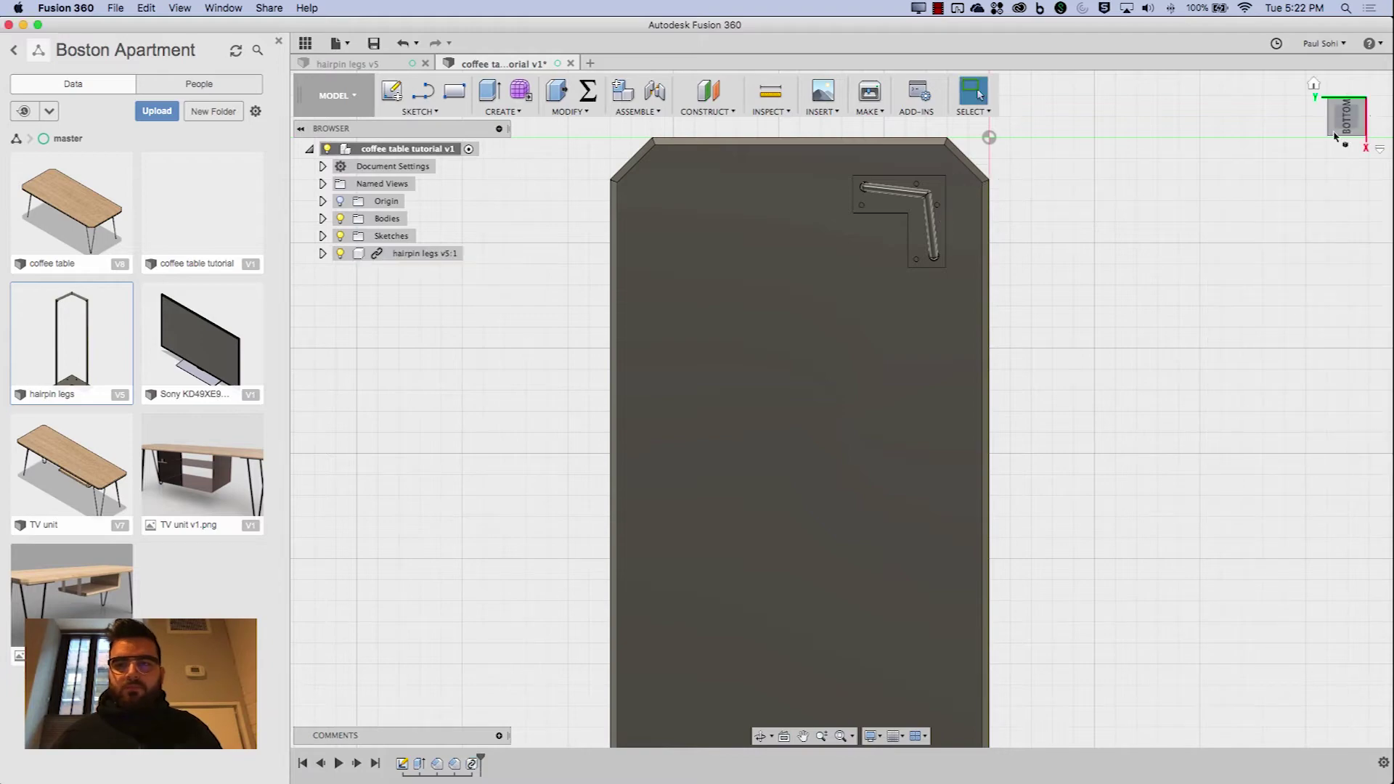
Examine the positioned leg under the table and compare it with the original hairpin legs design
{"action": "left_click", "coordinate": [1313, 86]}
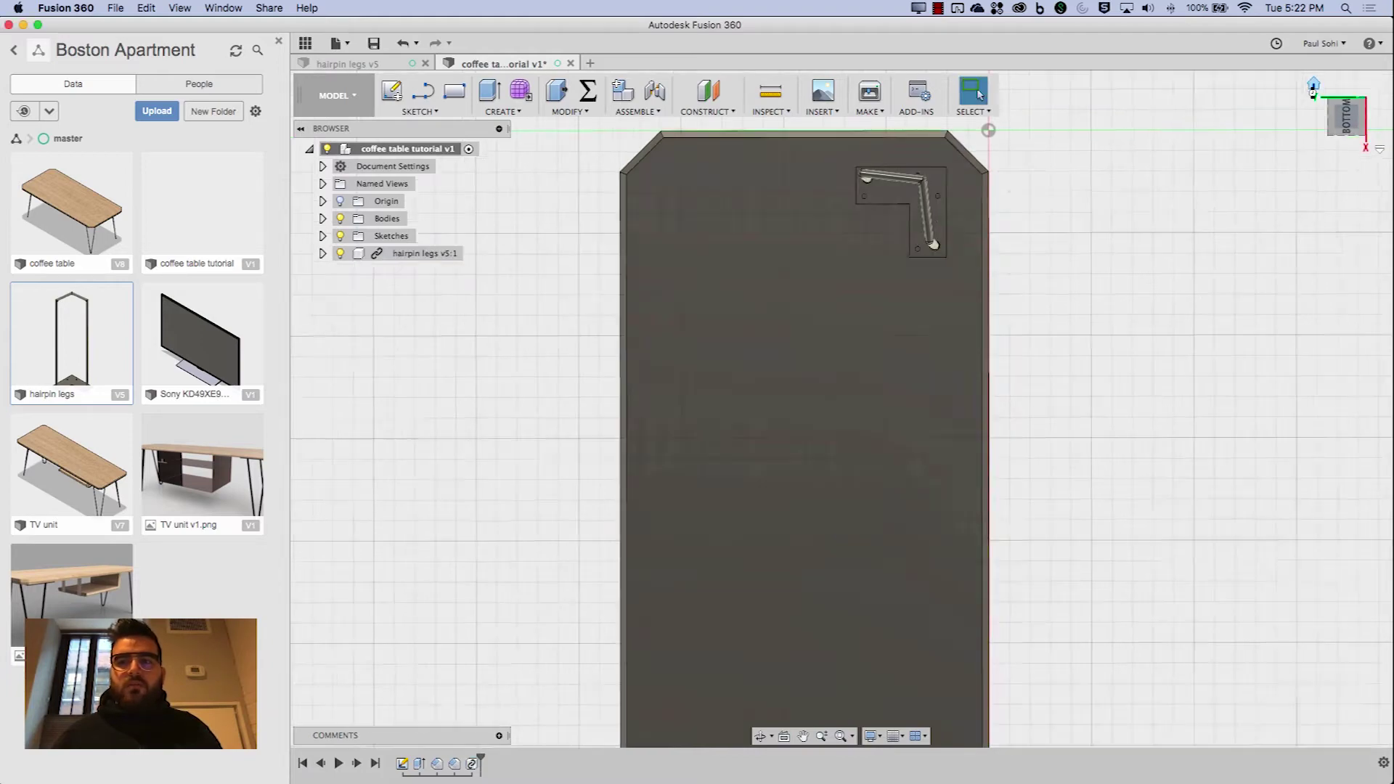
{"action": "mouse_move", "coordinate": [841, 409]}
{"action": "middle_mouse_down", "text": "shift"}
{"action": "mouse_move", "coordinate": [740, 343]}
{"action": "mouse_move", "coordinate": [703, 593]}
{"action": "middle_mouse_up", "text": "shift"}
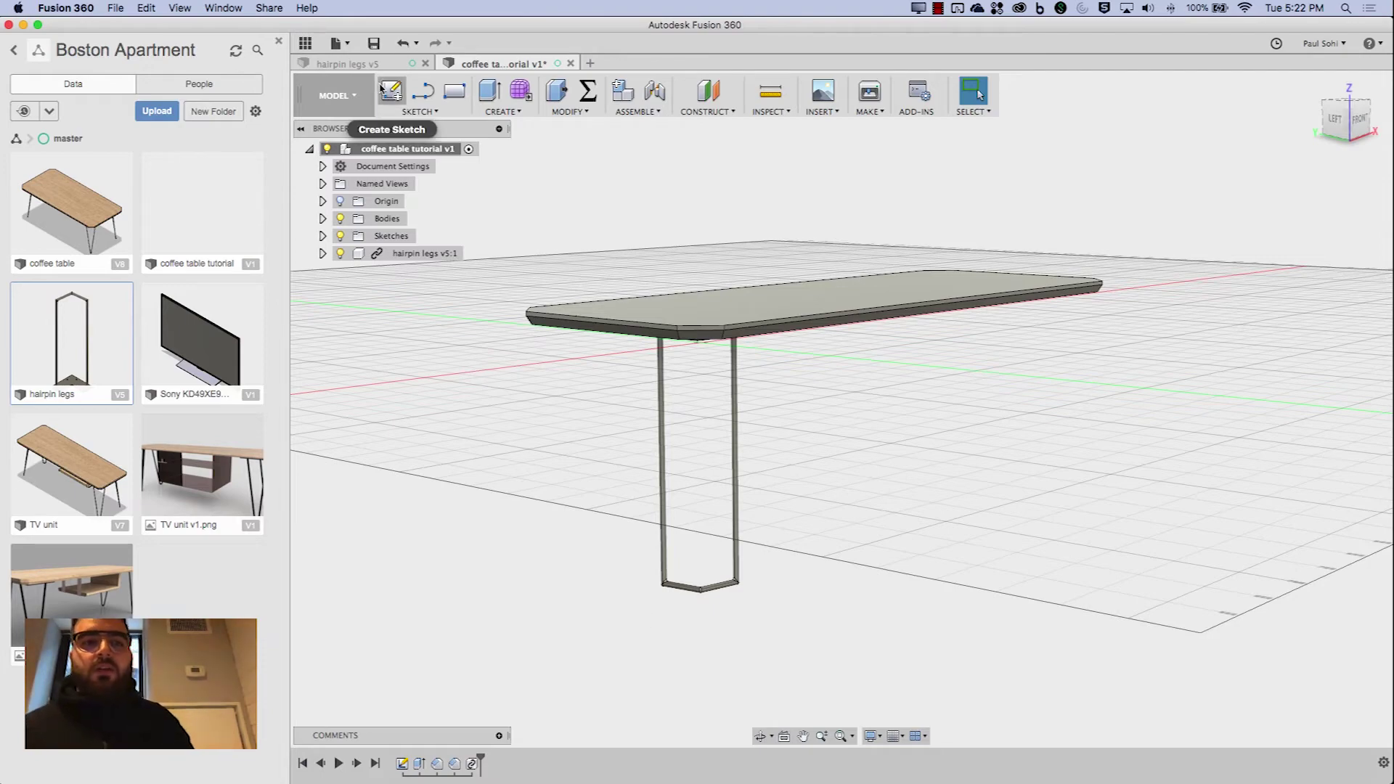
{"action": "left_click", "coordinate": [378, 61]}
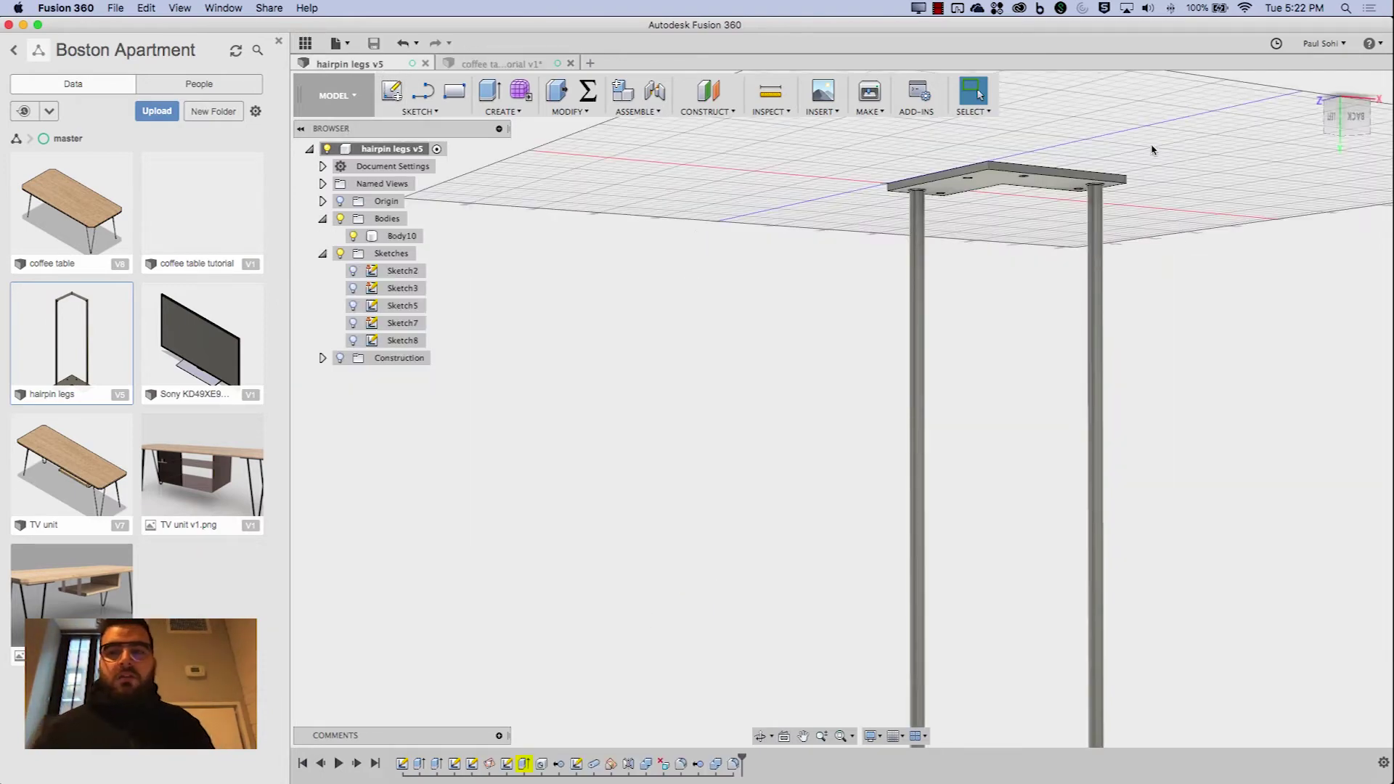
{"action": "left_click", "coordinate": [1314, 85]}
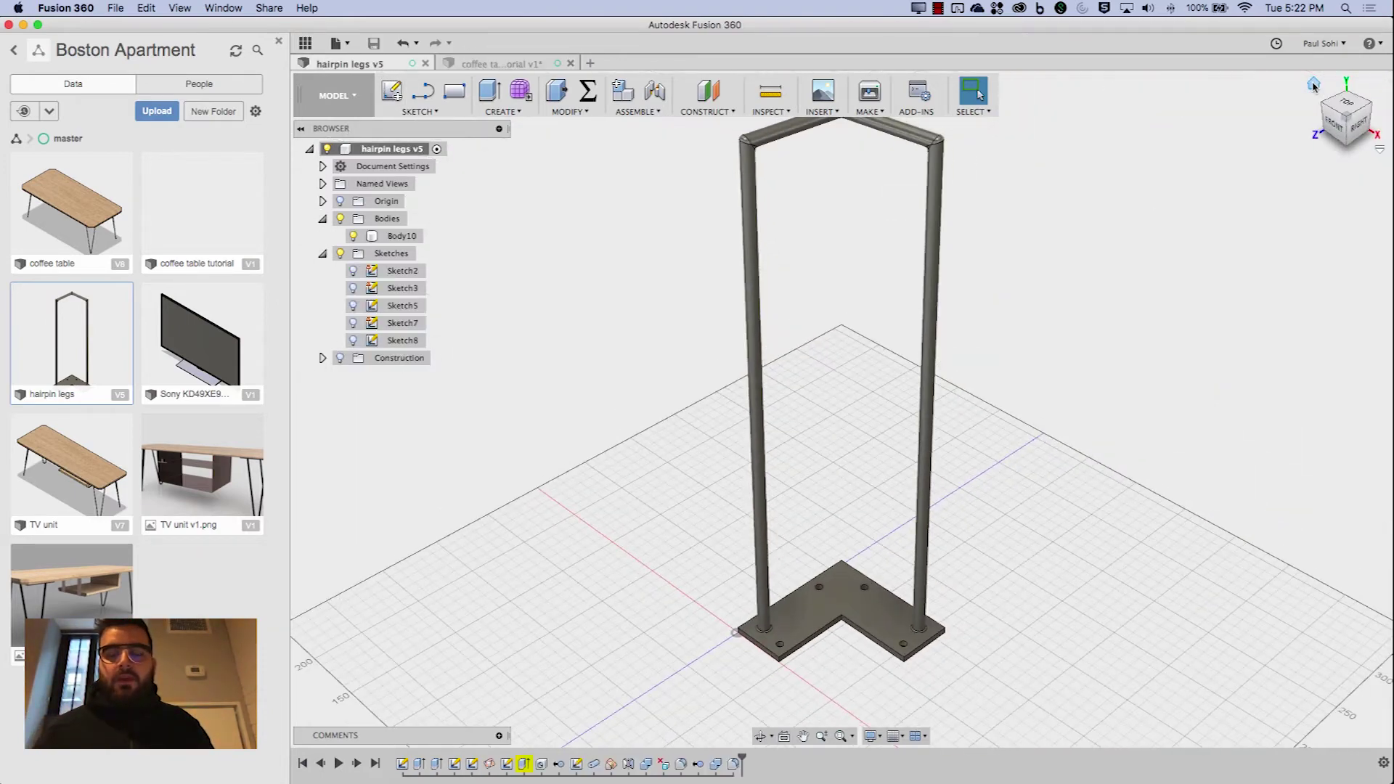
{"action": "left_click", "coordinate": [516, 67]}
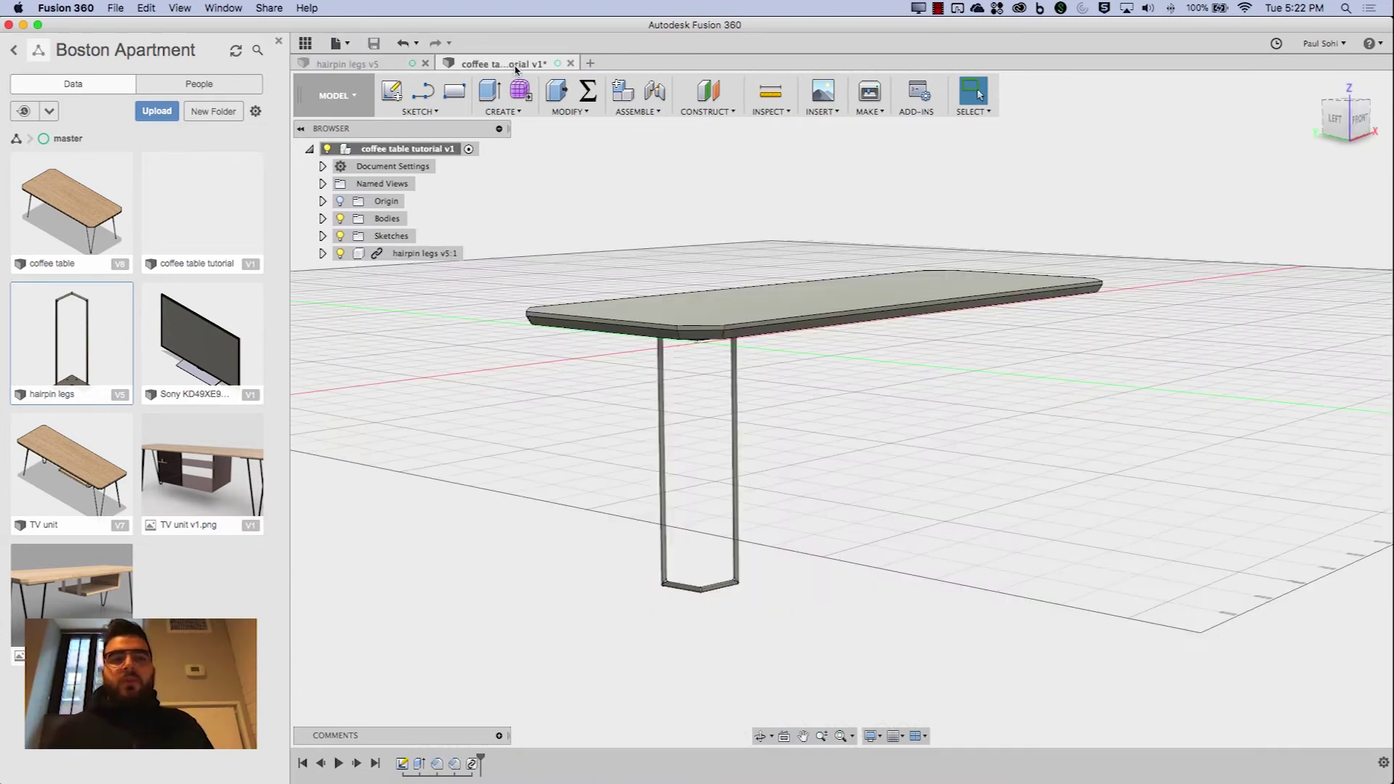
Switch the inserted hairpin legs component to version v4
{"action": "right_click", "coordinate": [413, 256]}
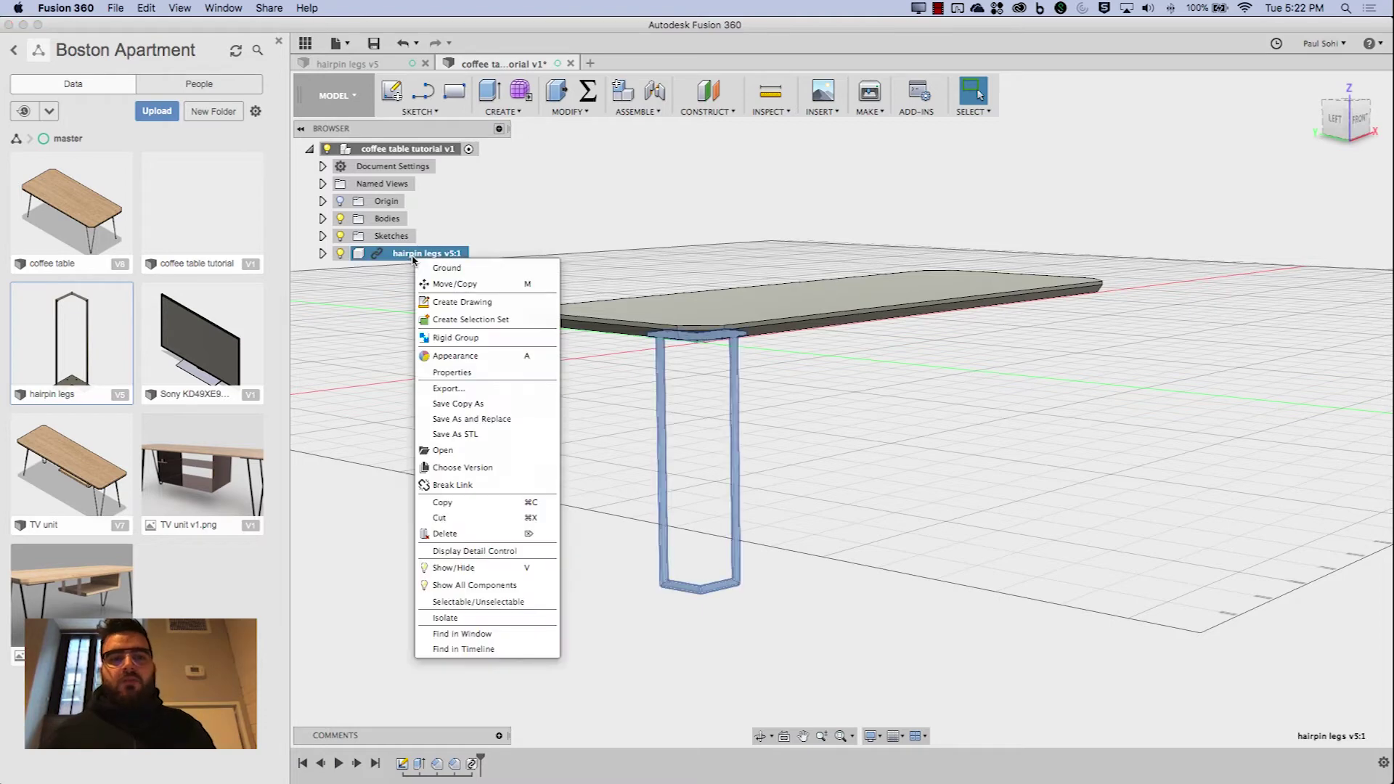
{"action": "left_click", "coordinate": [465, 468]}
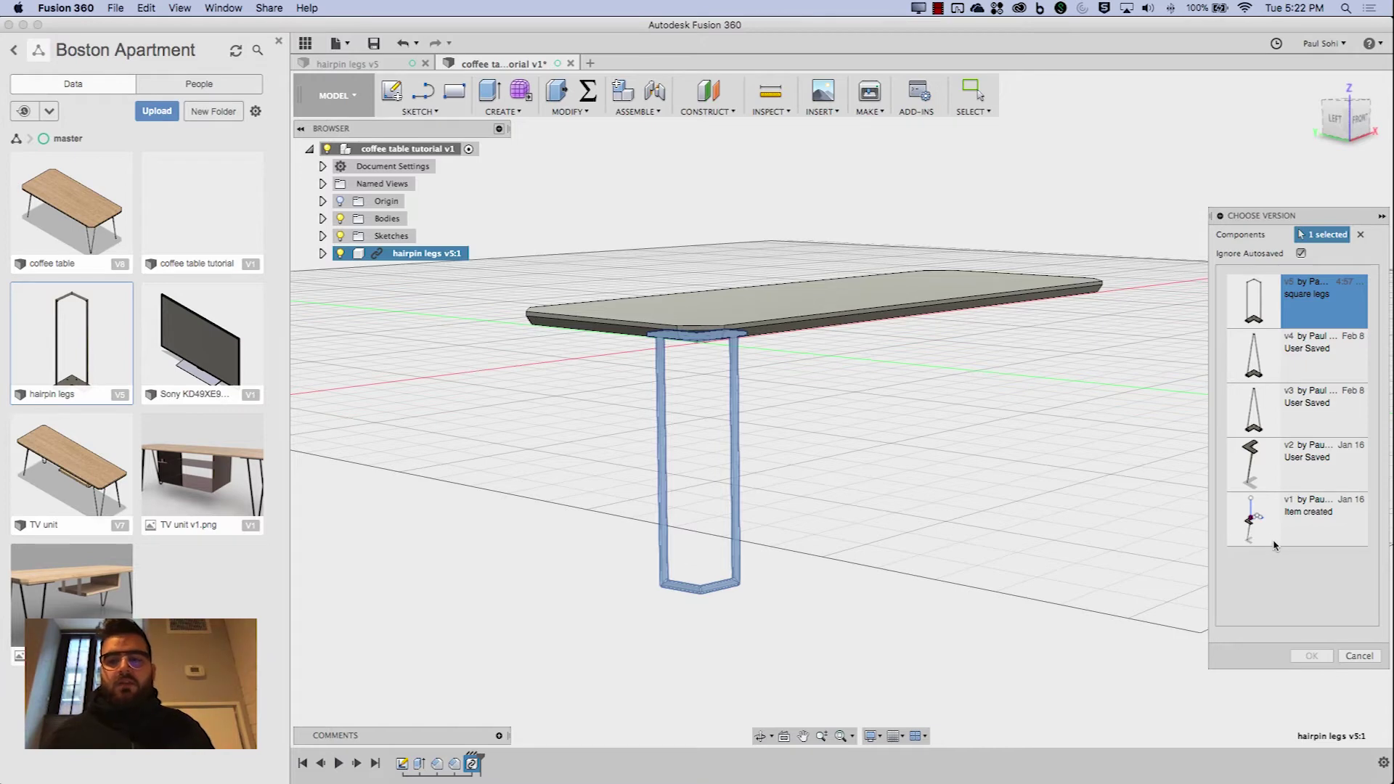
{"action": "left_click", "coordinate": [1268, 357]}
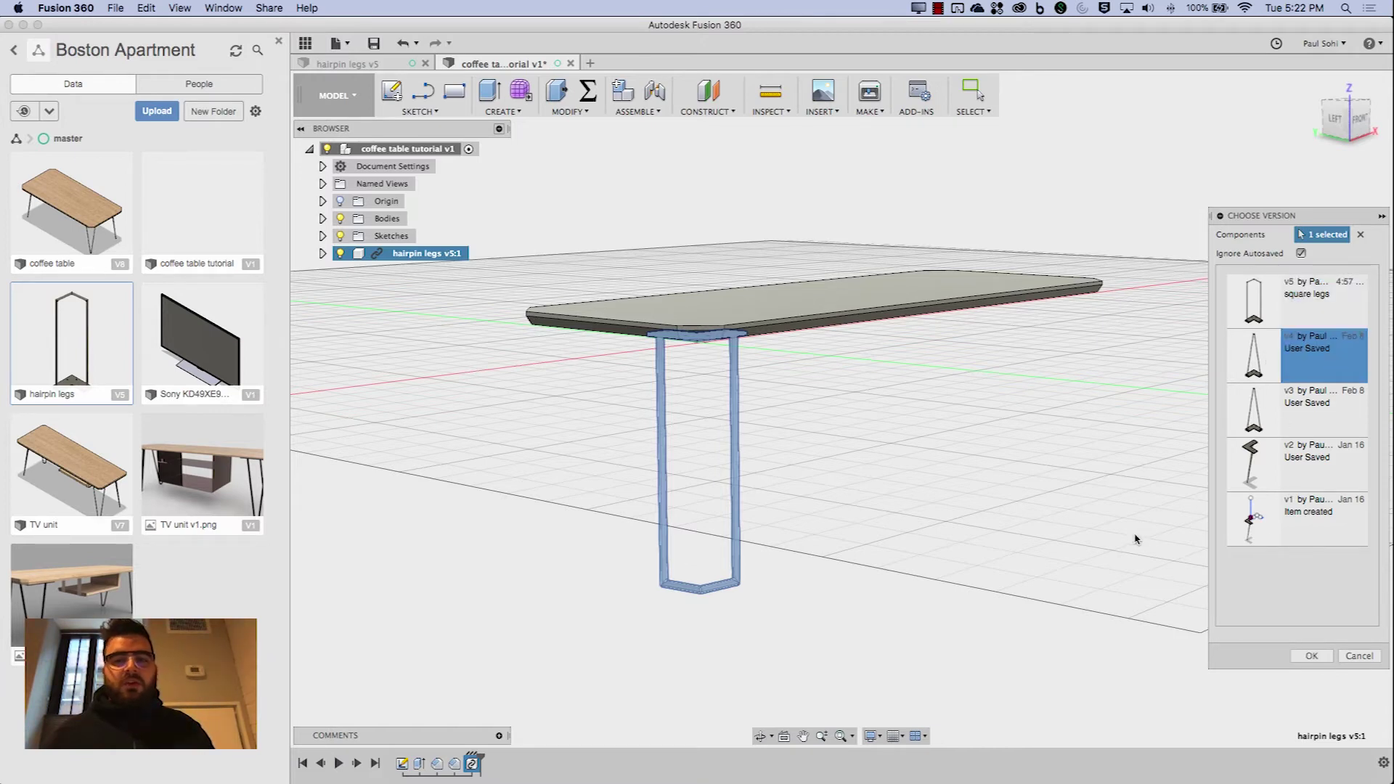
{"action": "left_click", "coordinate": [1321, 658]}
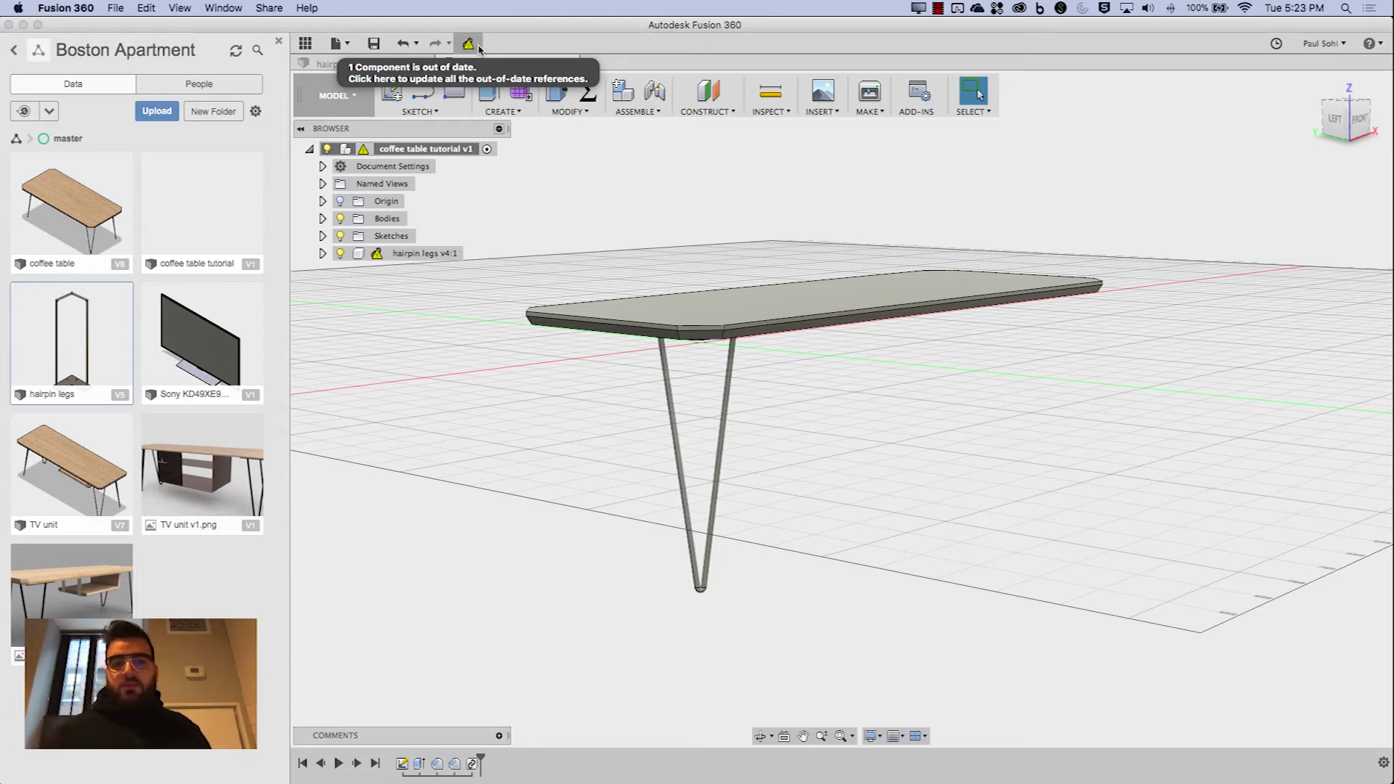
Promote version 4 of the hairpin legs design to the latest version and update the out-of-date reference in the coffee table
{"action": "left_click", "coordinate": [358, 64]}
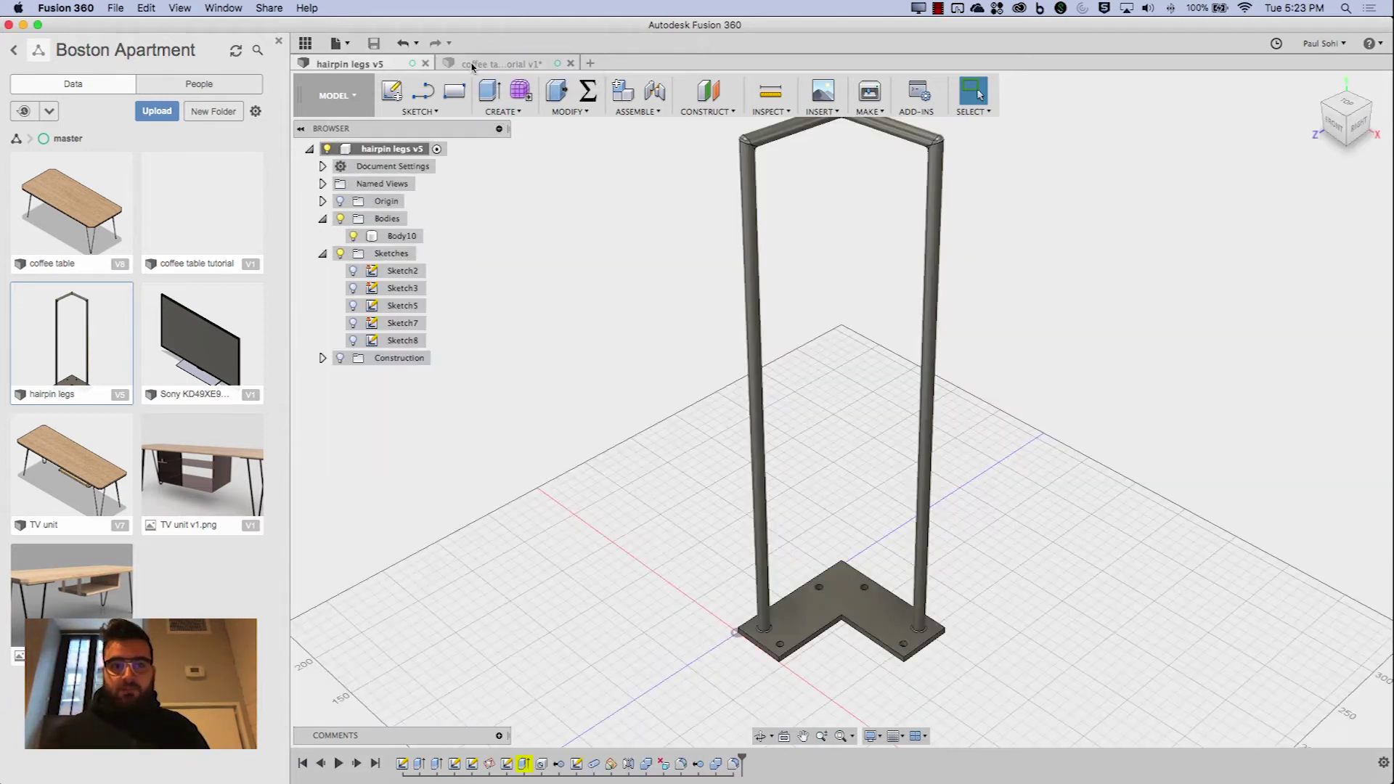
{"action": "left_click", "coordinate": [497, 65]}
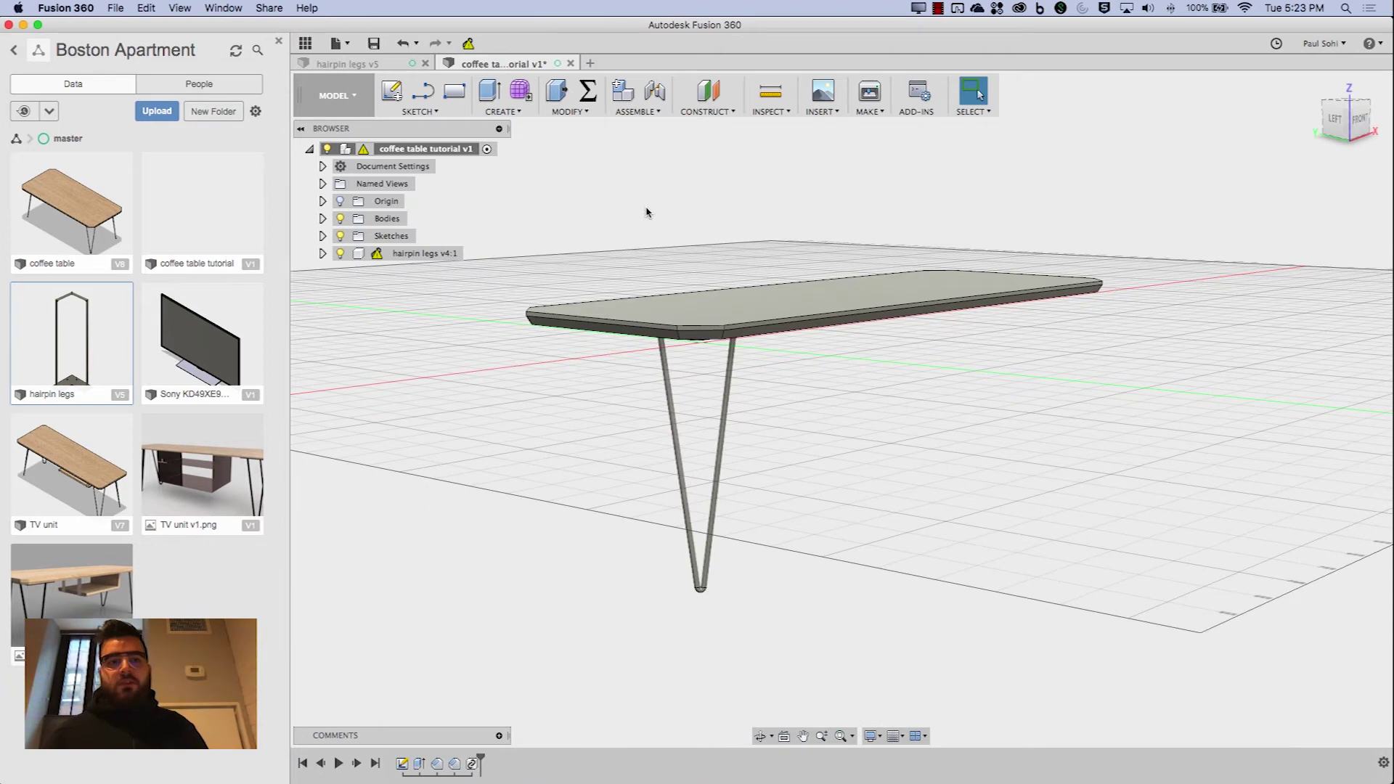
{"action": "left_click", "coordinate": [120, 395]}
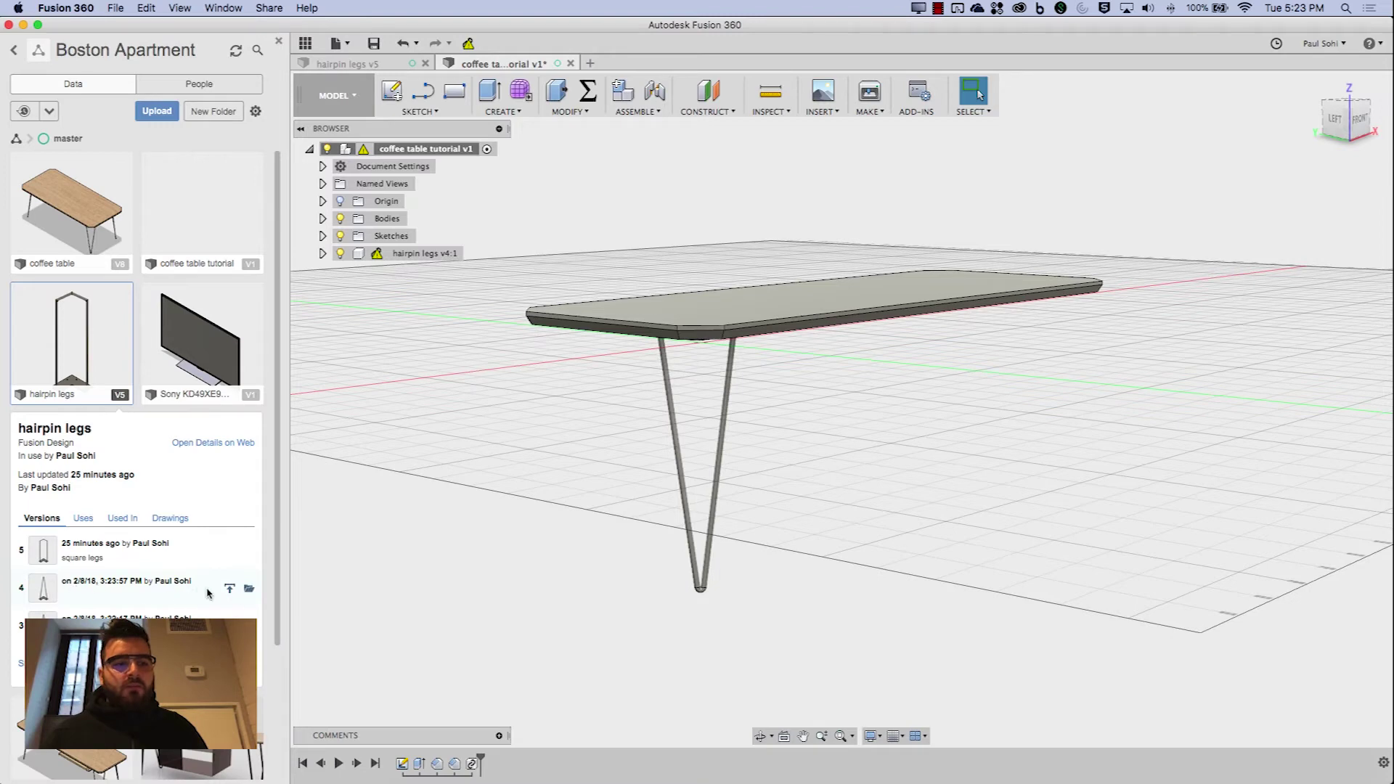
{"action": "scroll", "coordinate": [132, 435], "scroll_direction": "down", "scroll_amount": 3}
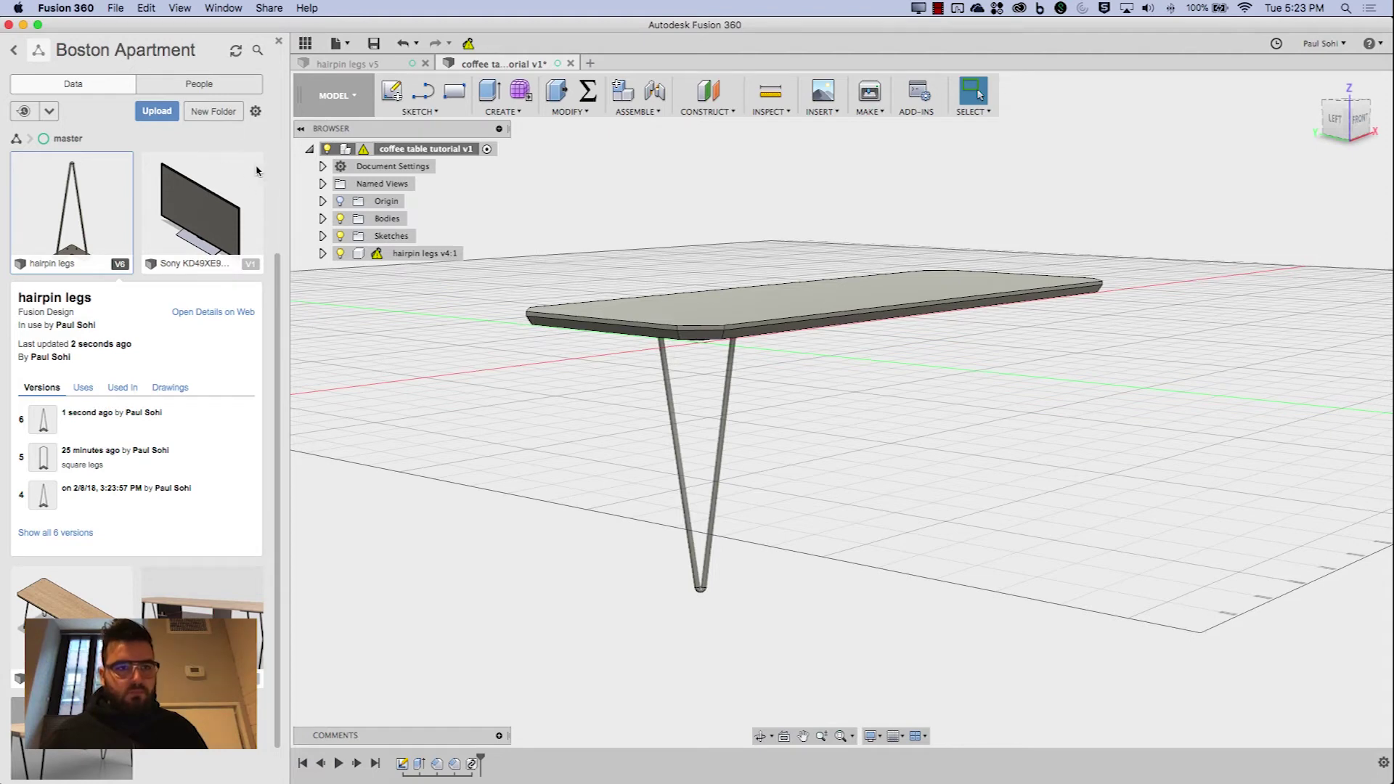
{"action": "left_click", "coordinate": [469, 45]}
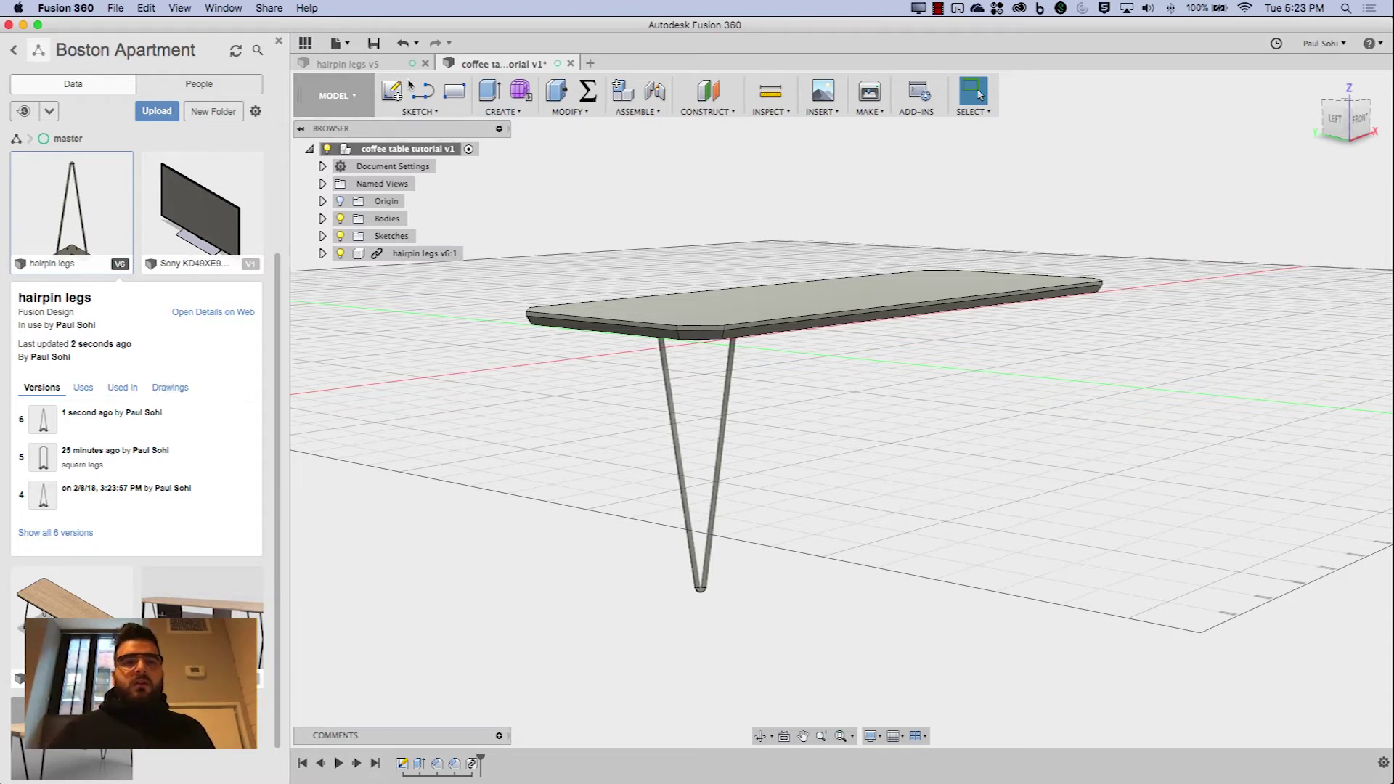
{"action": "left_click", "coordinate": [306, 45]}
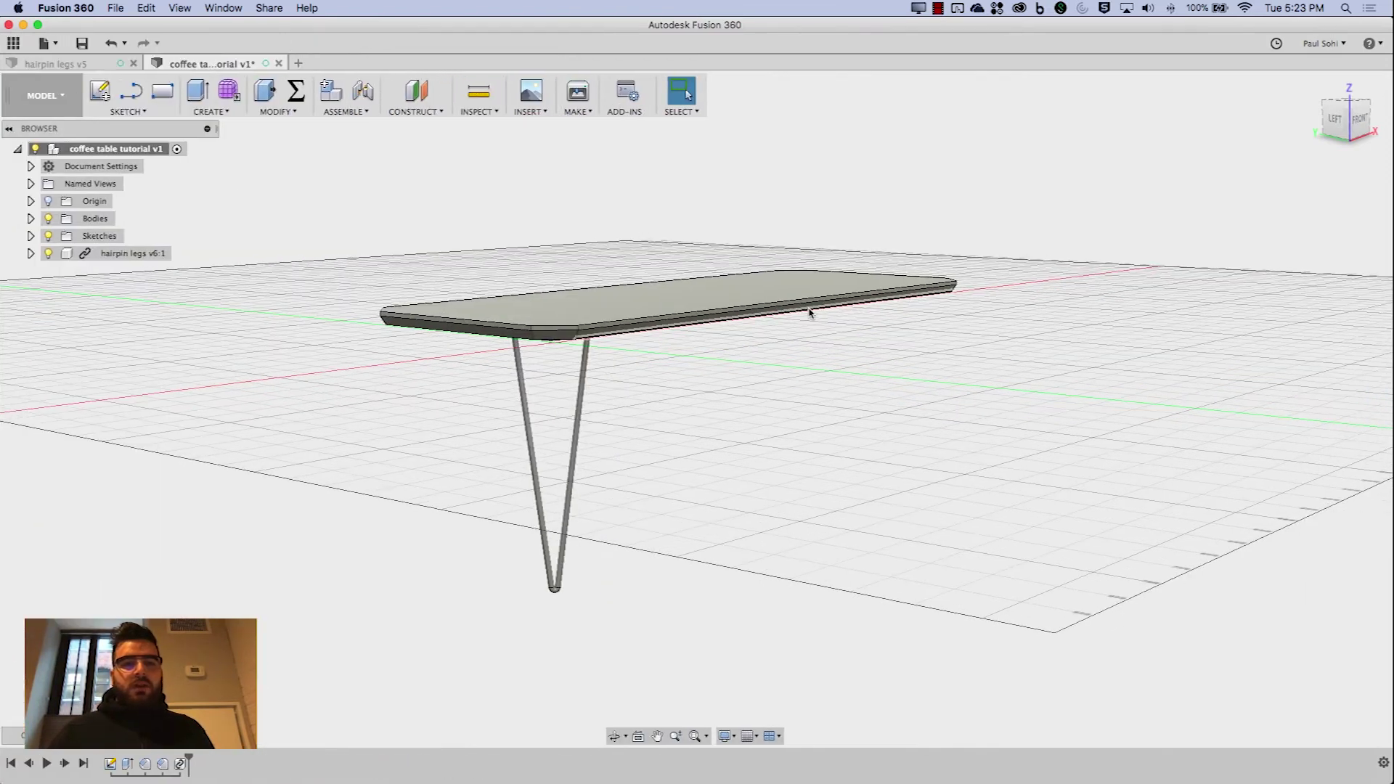
Start a new sketch on the underside face of the tabletop, beside the leg's mounting plate
{"action": "mouse_move", "coordinate": [1235, 102]}
{"action": "middle_mouse_down", "text": "shift"}
{"action": "mouse_move", "coordinate": [1235, 276]}
{"action": "mouse_move", "coordinate": [1279, 218]}
{"action": "middle_mouse_up", "text": "shift"}
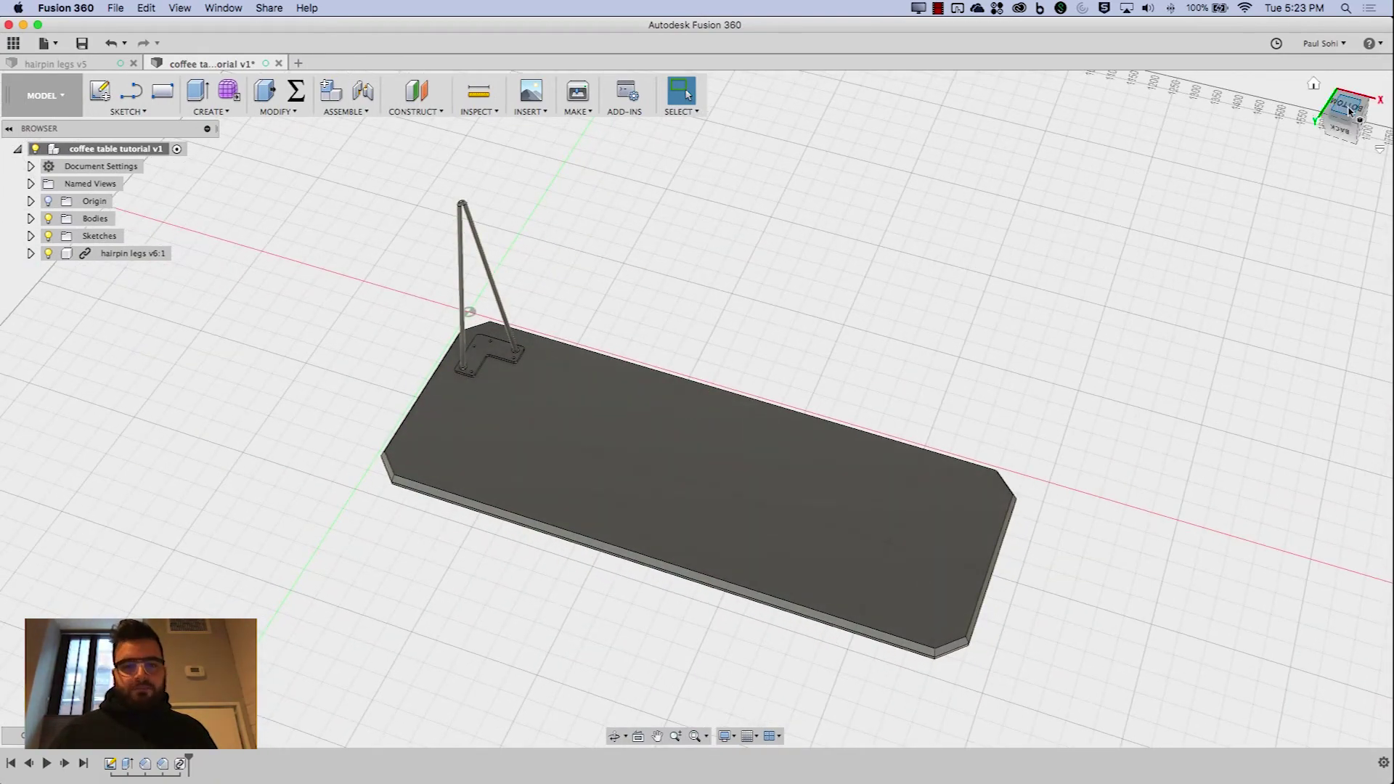
{"action": "left_click", "coordinate": [1347, 111]}
{"action": "scroll", "coordinate": [375, 317], "scroll_direction": "down", "scroll_amount": 3}
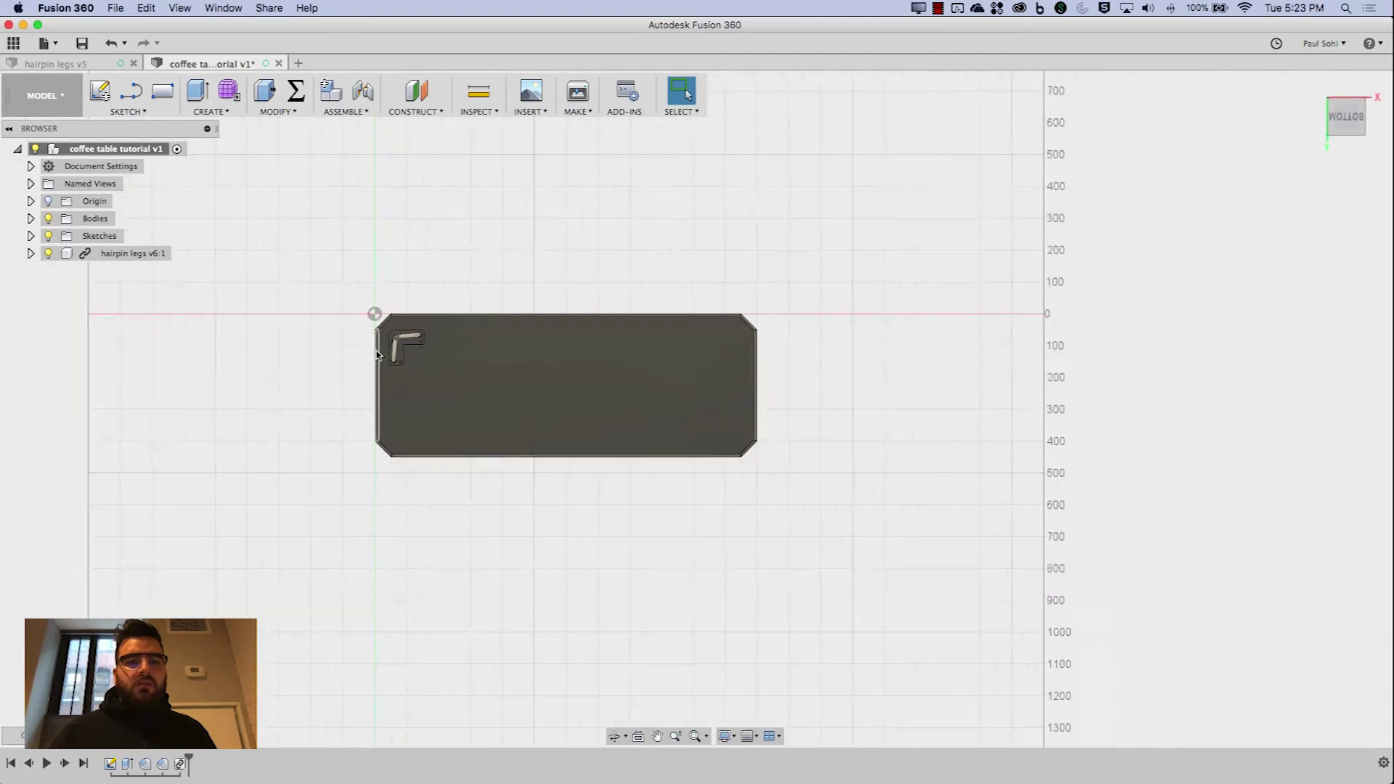
{"action": "scroll", "coordinate": [435, 337], "scroll_direction": "up", "scroll_amount": 8}
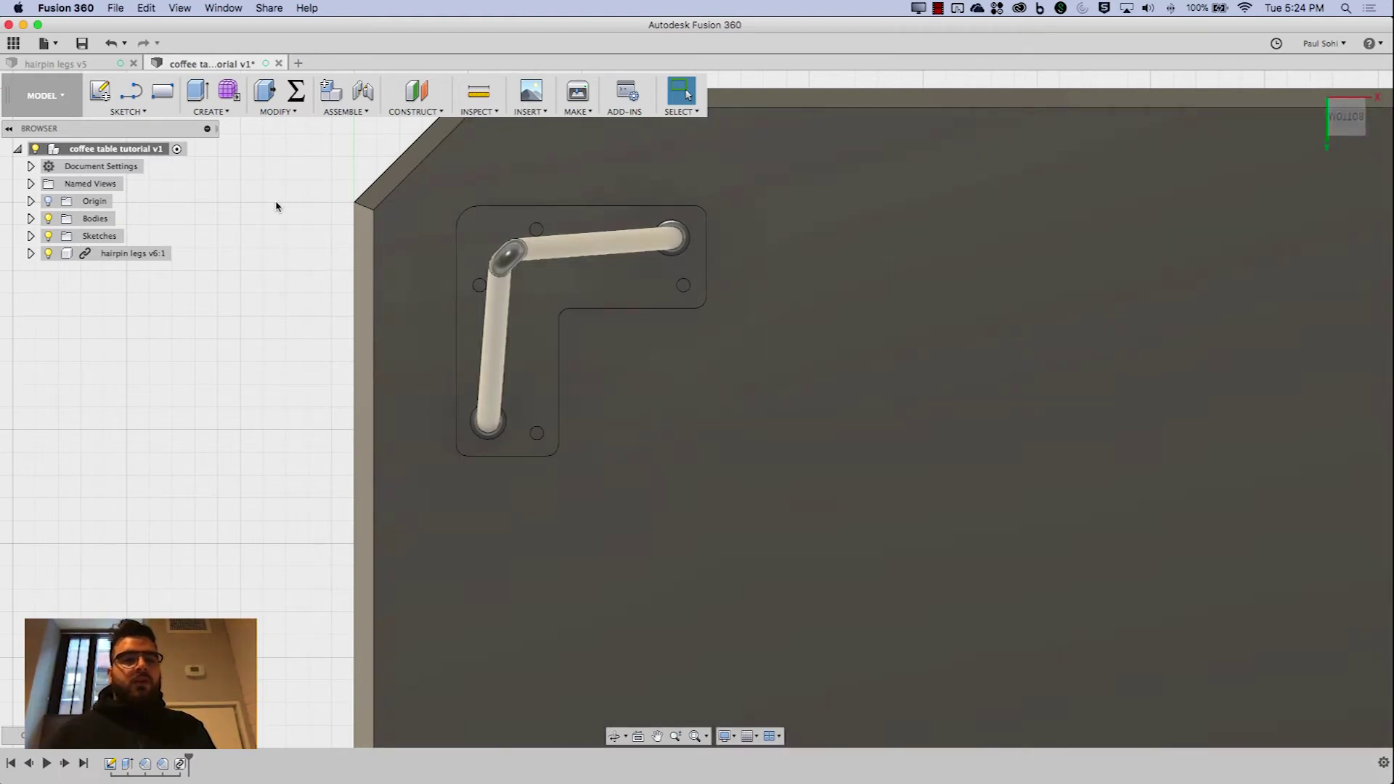
{"action": "left_click", "coordinate": [130, 111]}
{"action": "left_click", "coordinate": [123, 129]}
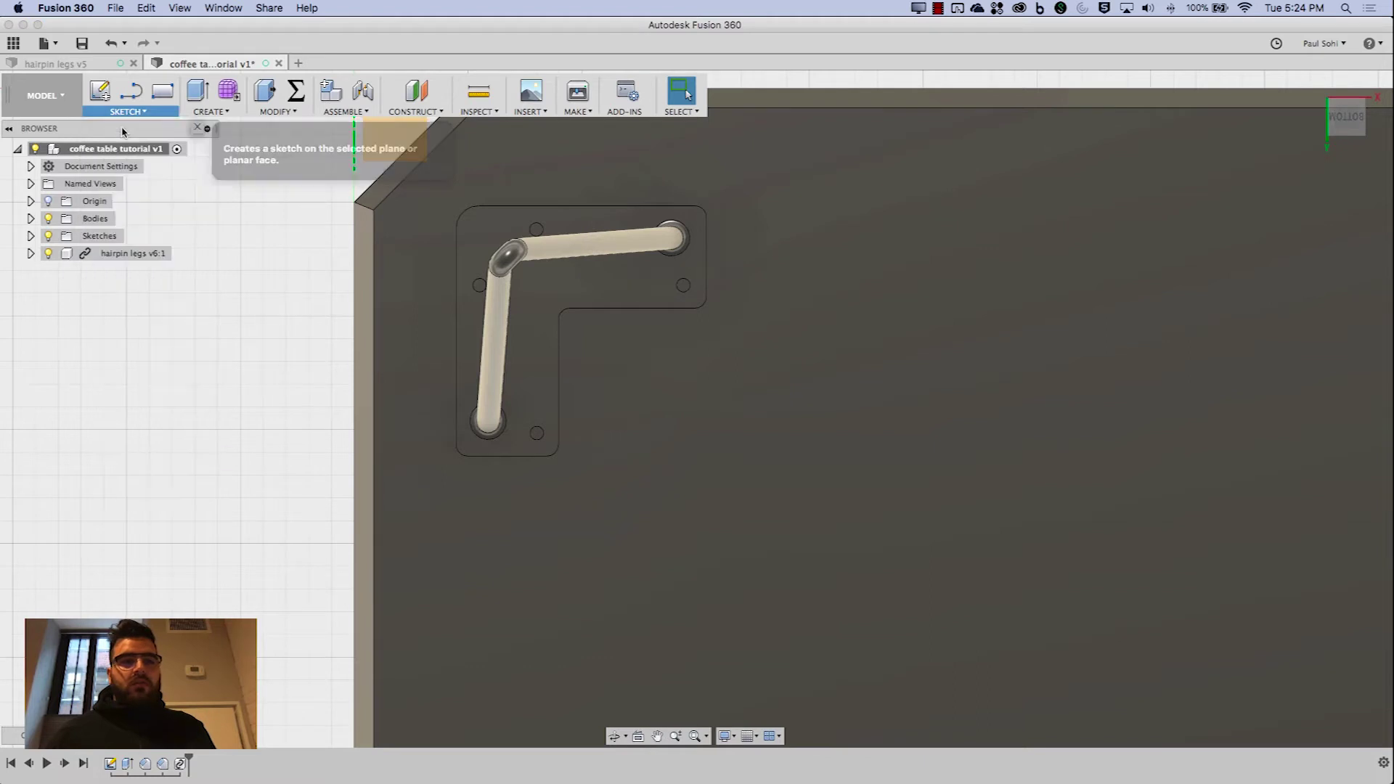
{"action": "left_click", "coordinate": [784, 421]}
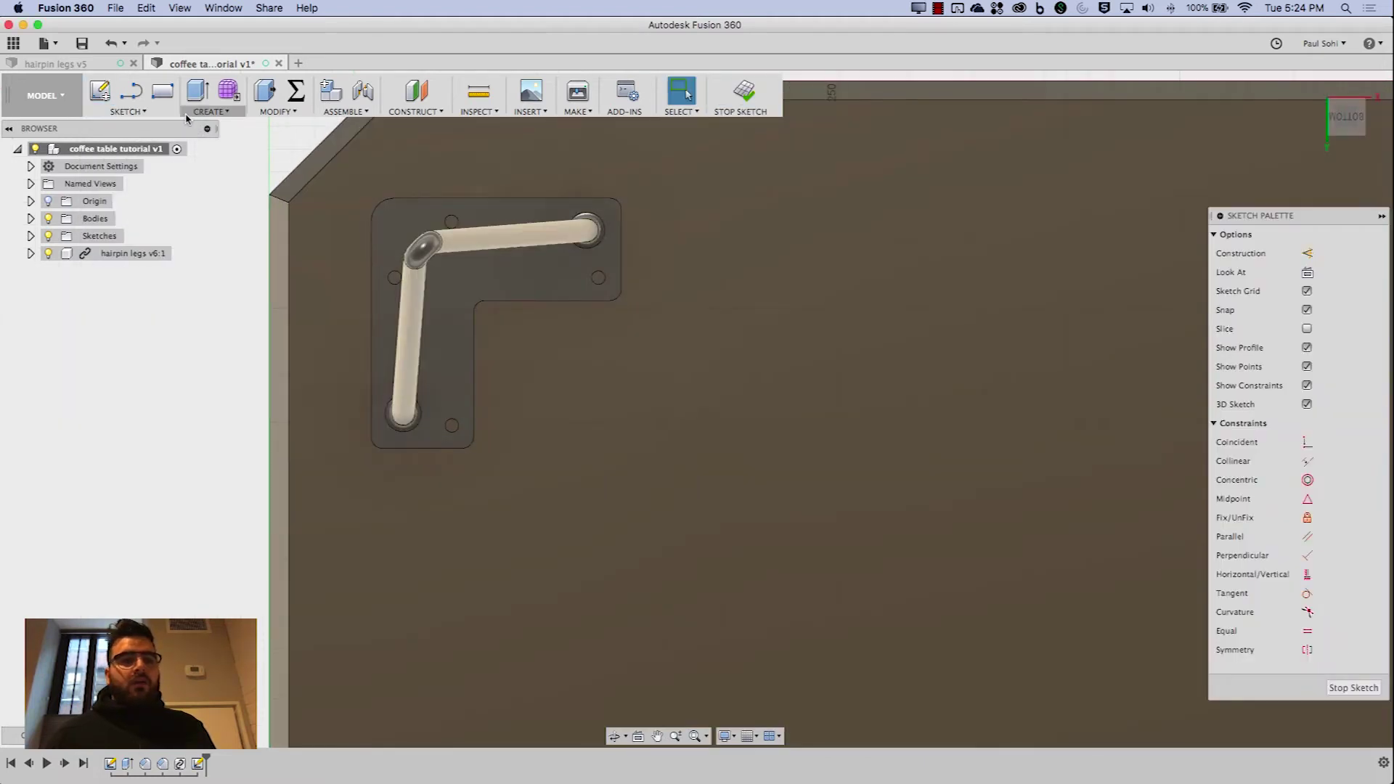
Project the four screw holes of the leg's mounting plate into the underside sketch and finish the sketch
{"action": "left_click", "coordinate": [173, 115]}
{"action": "mouse_move", "coordinate": [174, 455]}
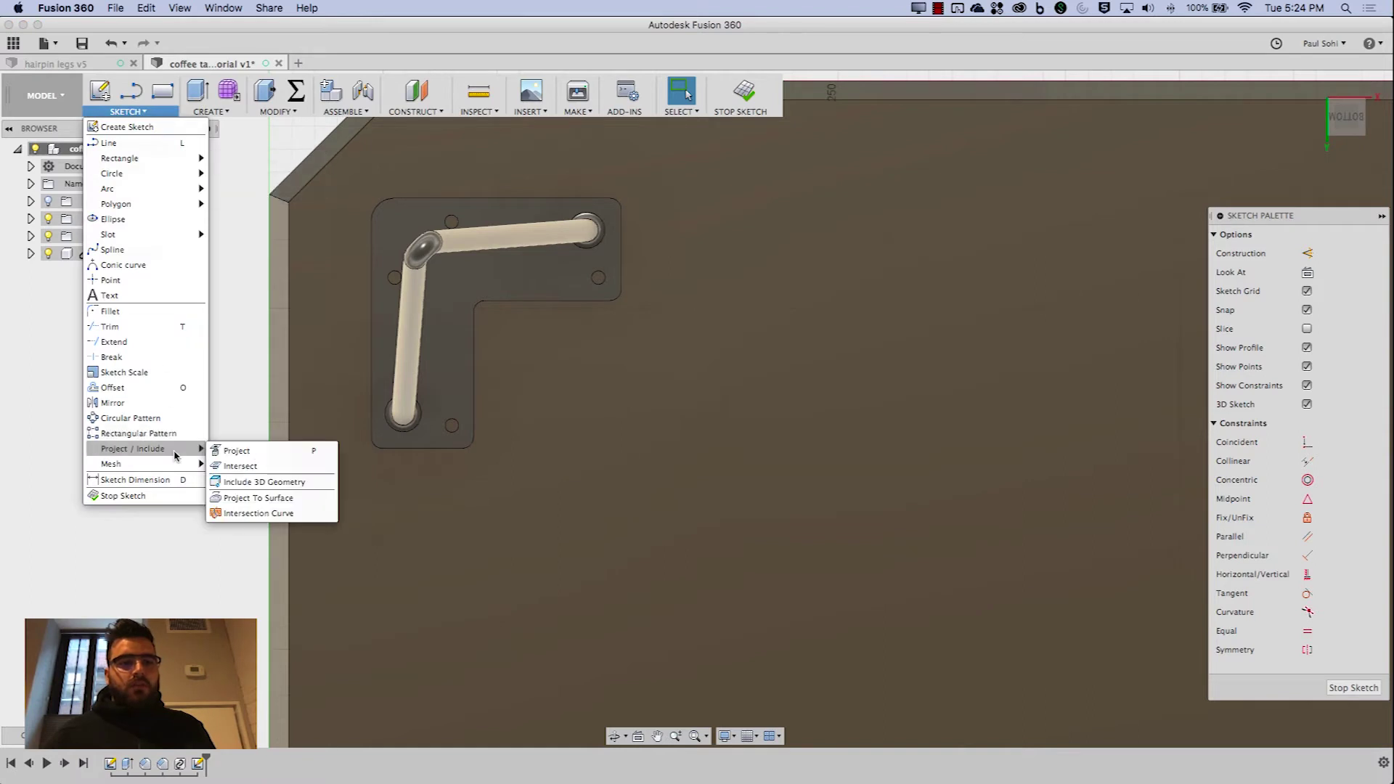
{"action": "left_click", "coordinate": [240, 452]}
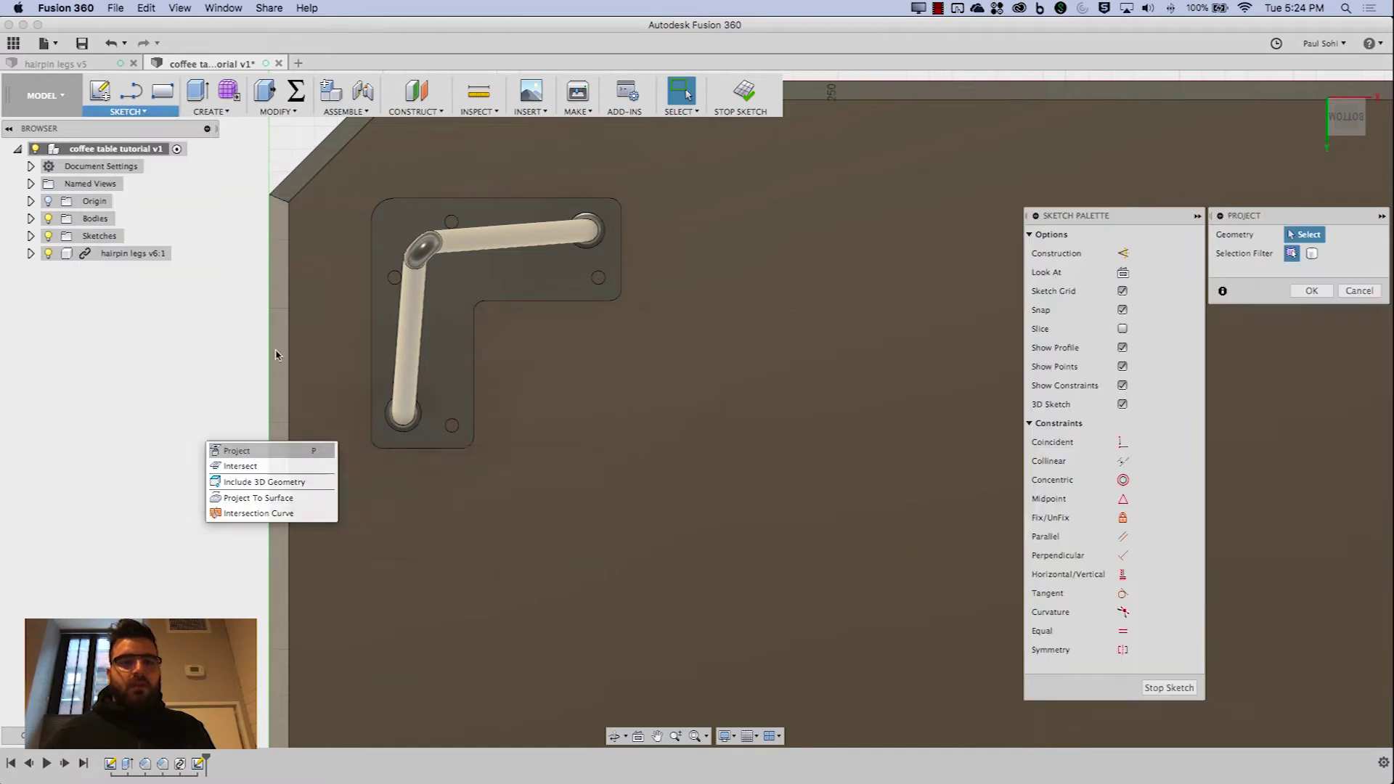
{"action": "left_click", "coordinate": [454, 221]}
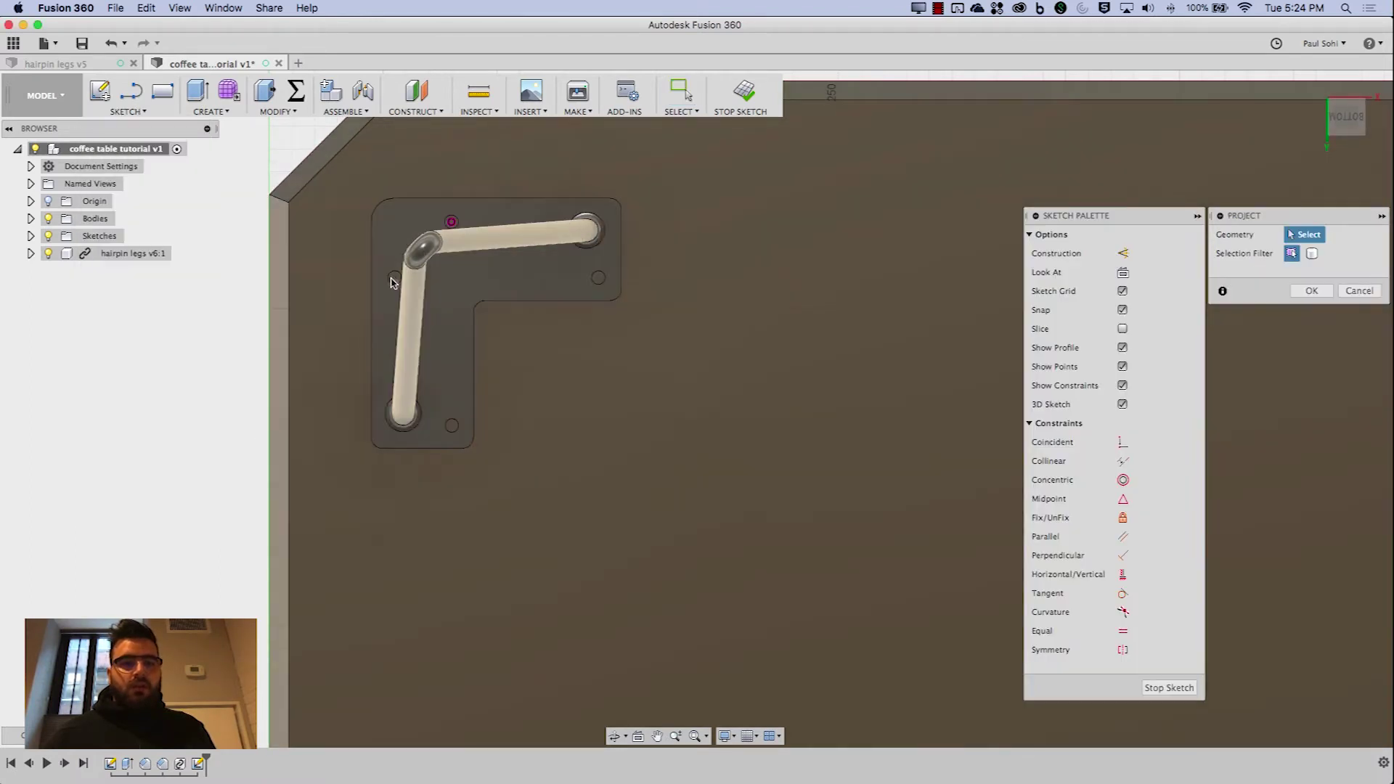
{"action": "left_click", "coordinate": [393, 279]}
{"action": "left_click", "coordinate": [451, 425]}
{"action": "left_click", "coordinate": [600, 279]}
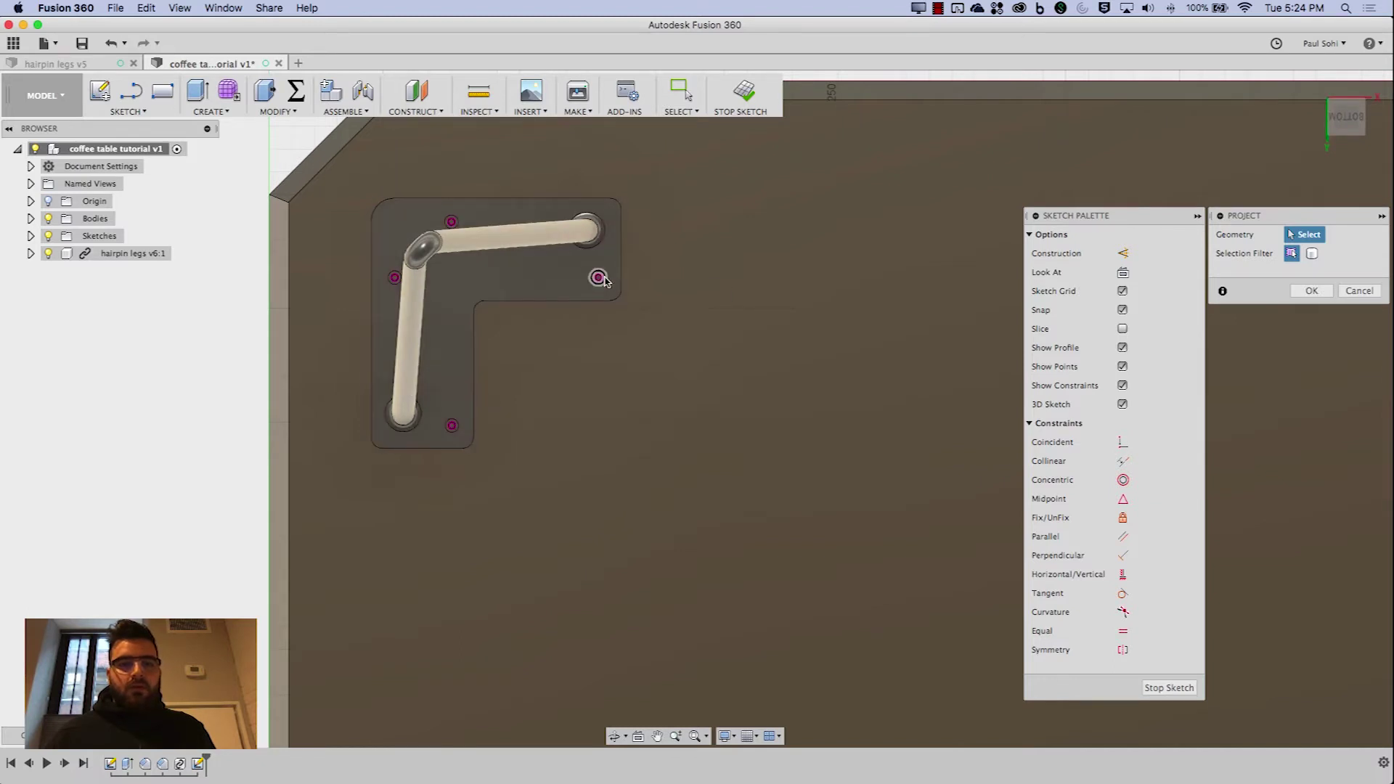
{"action": "left_click", "coordinate": [715, 116]}
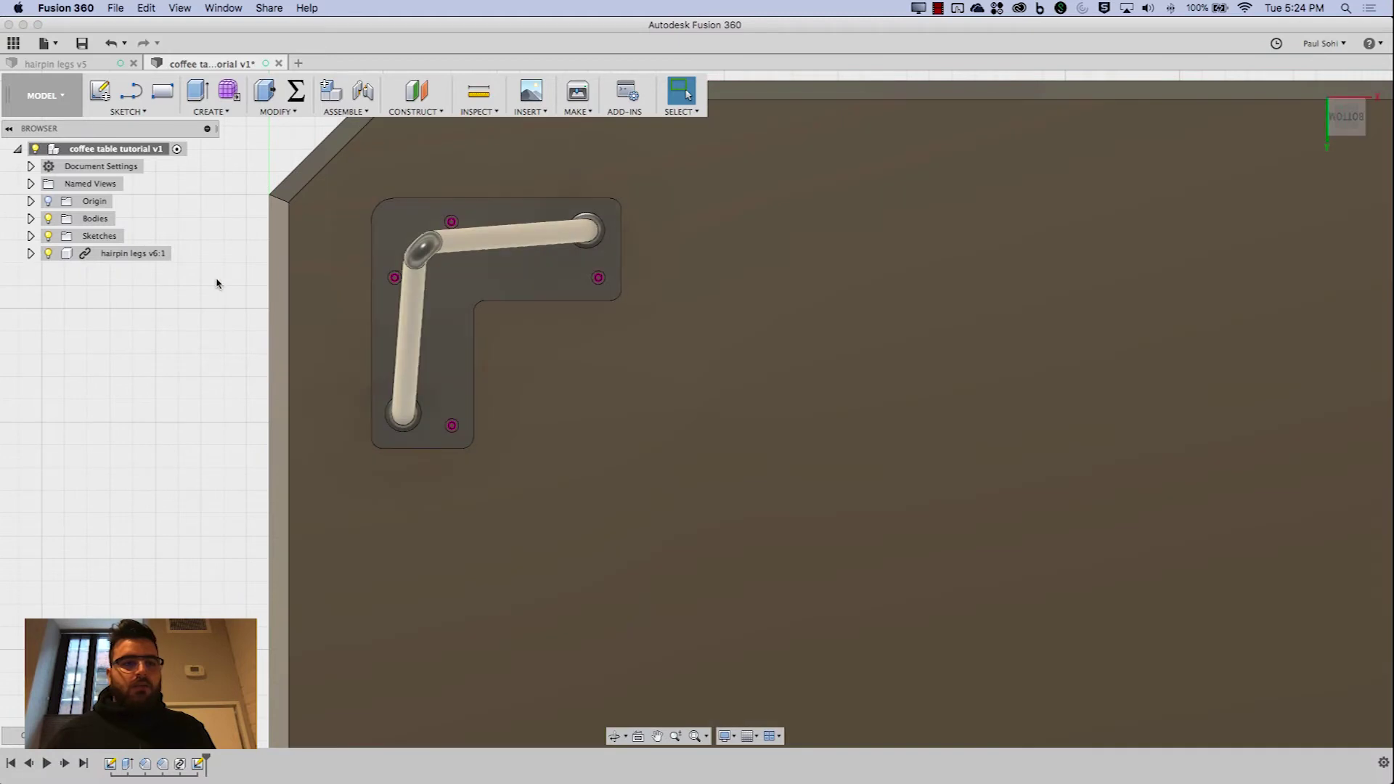
Hide the hairpin legs component to expose the projected screw holes on the tabletop's underside
{"action": "left_click", "coordinate": [53, 256]}
{"action": "left_click", "coordinate": [48, 254]}
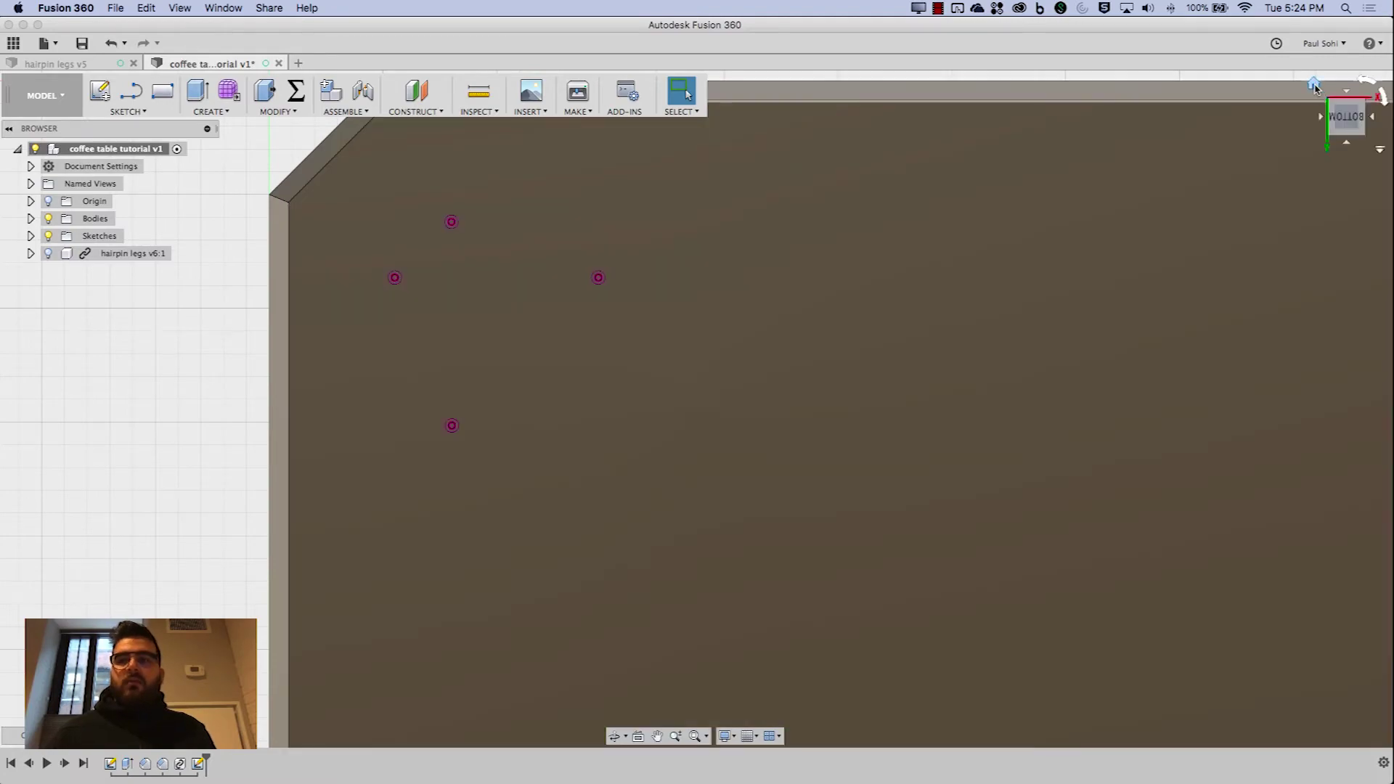
{"action": "left_click", "coordinate": [1315, 85]}
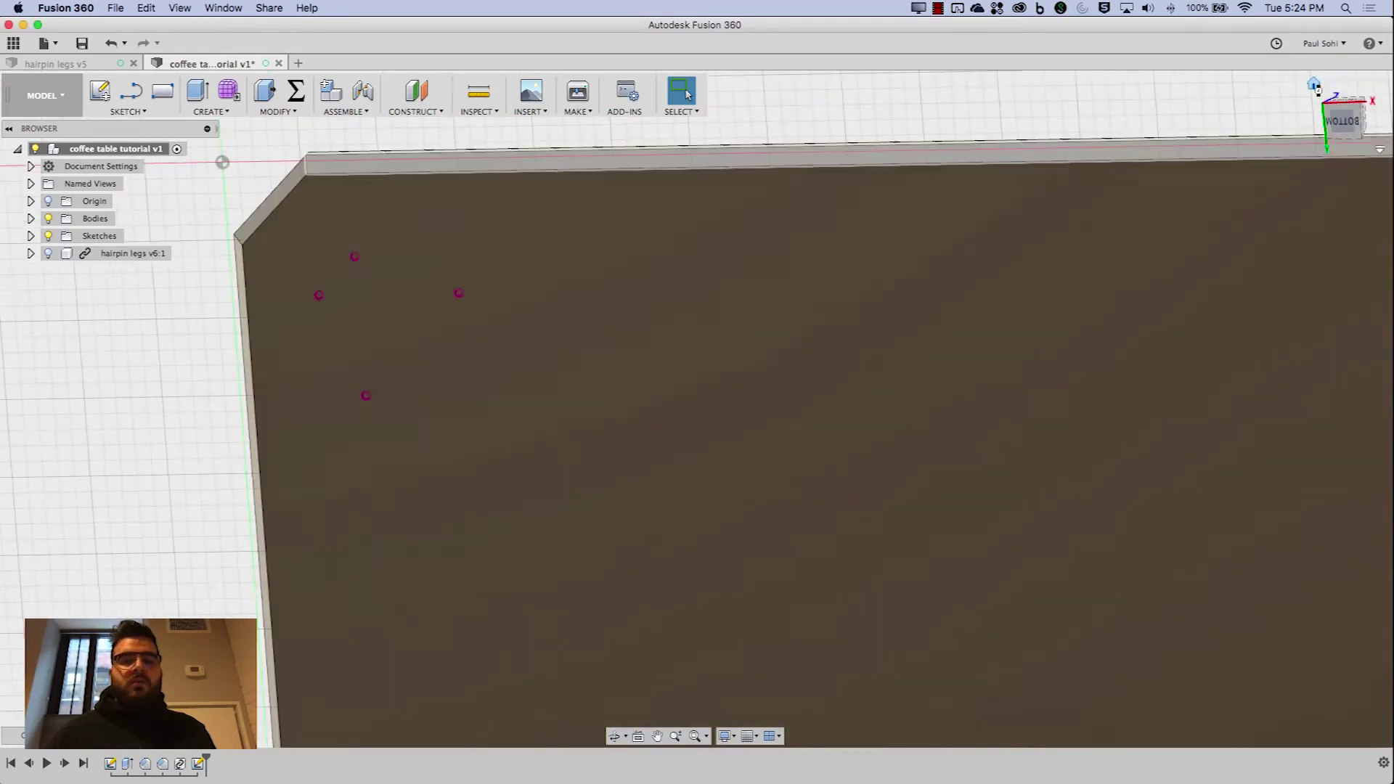
{"action": "middle_click_drag", "start_coordinate": [695, 398], "coordinate": [1297, 346], "text": "shift"}
{"action": "middle_click_drag", "start_coordinate": [554, 632], "coordinate": [529, 353], "text": "shift"}
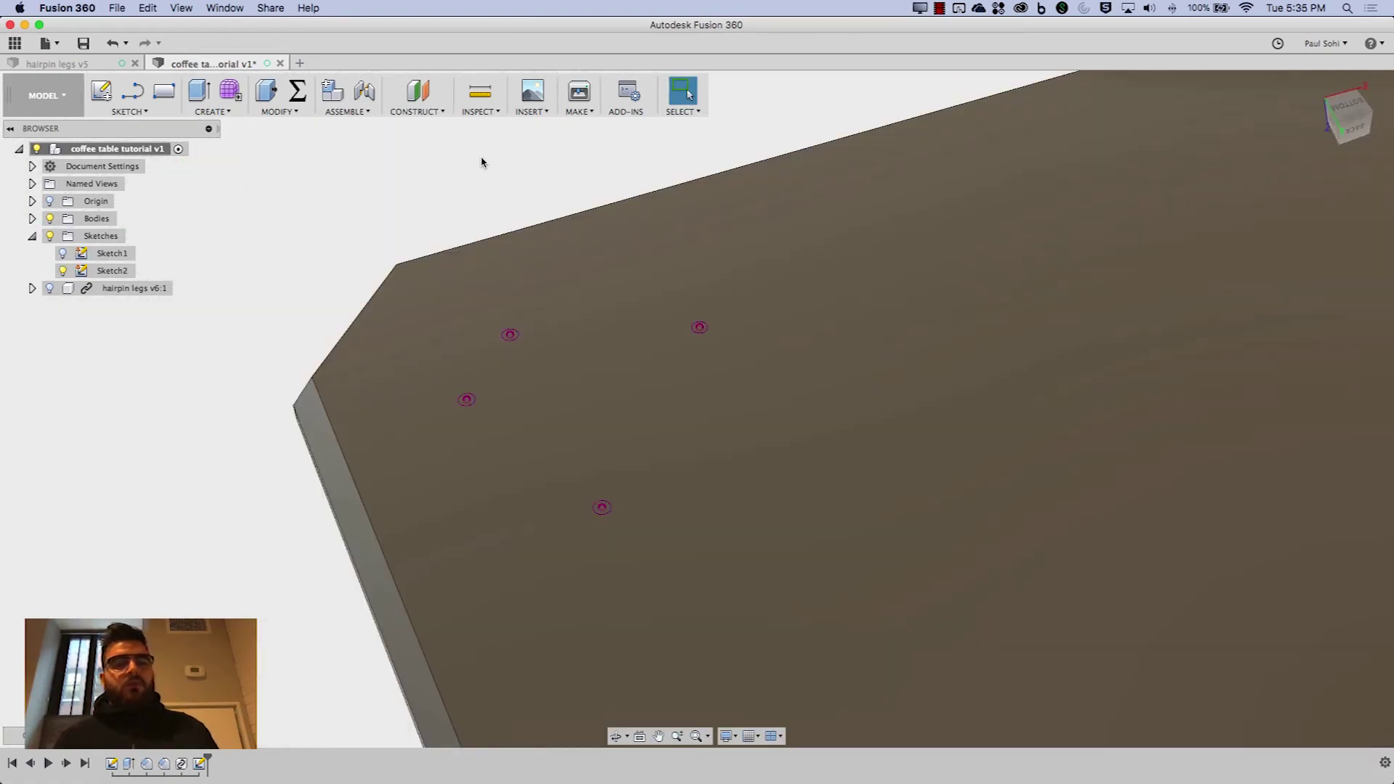
Start a Hole feature with From Sketch (Multiple Holes) placement and select the four projected hole centre points
{"action": "left_click", "coordinate": [213, 115]}
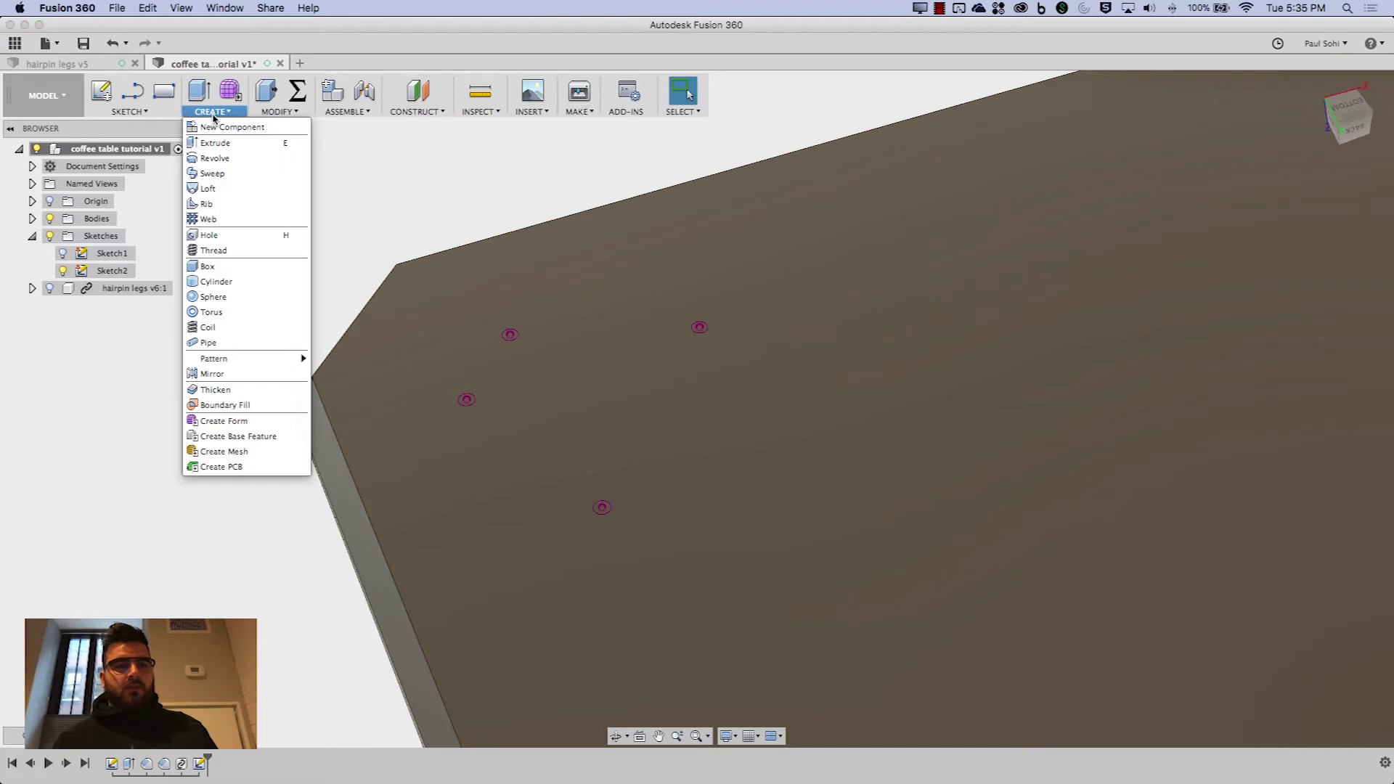
{"action": "left_click", "coordinate": [215, 240]}
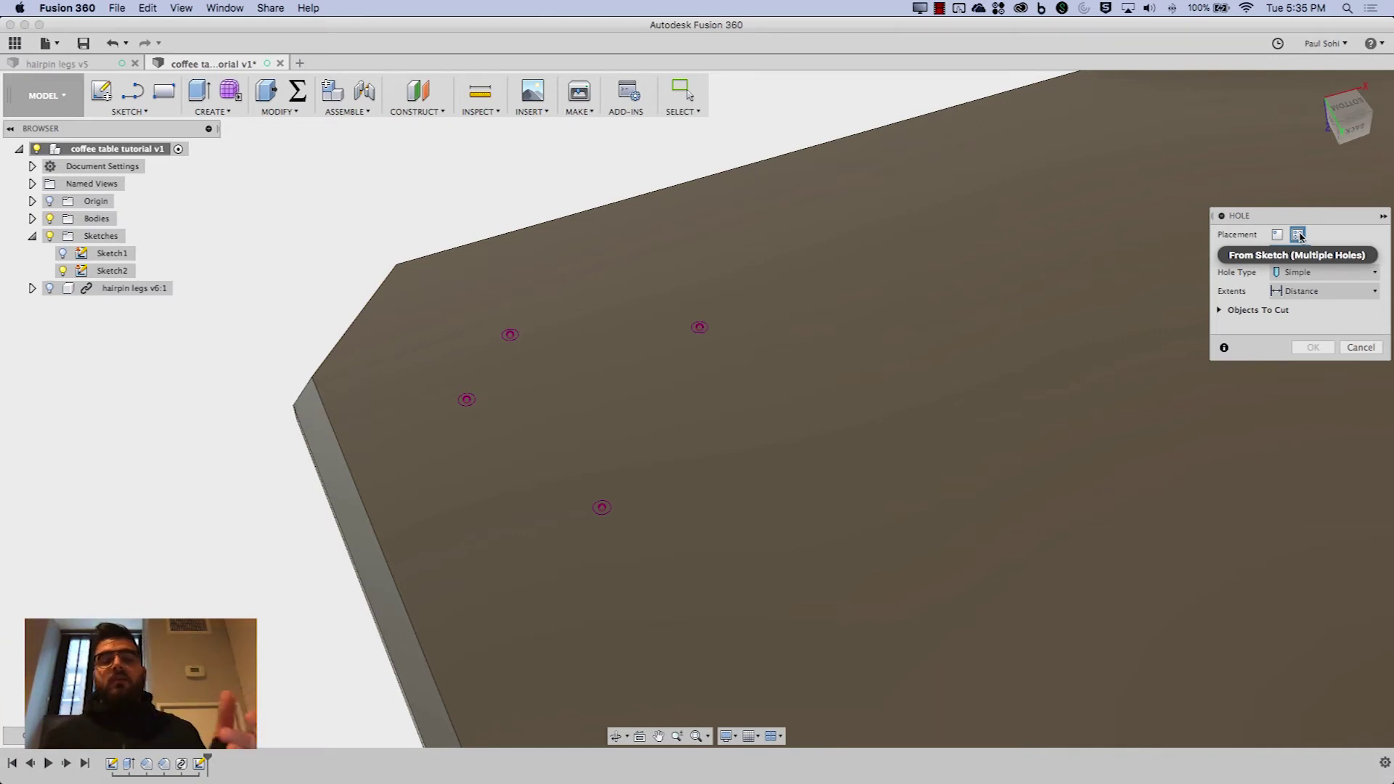
{"action": "left_click", "coordinate": [1298, 235]}
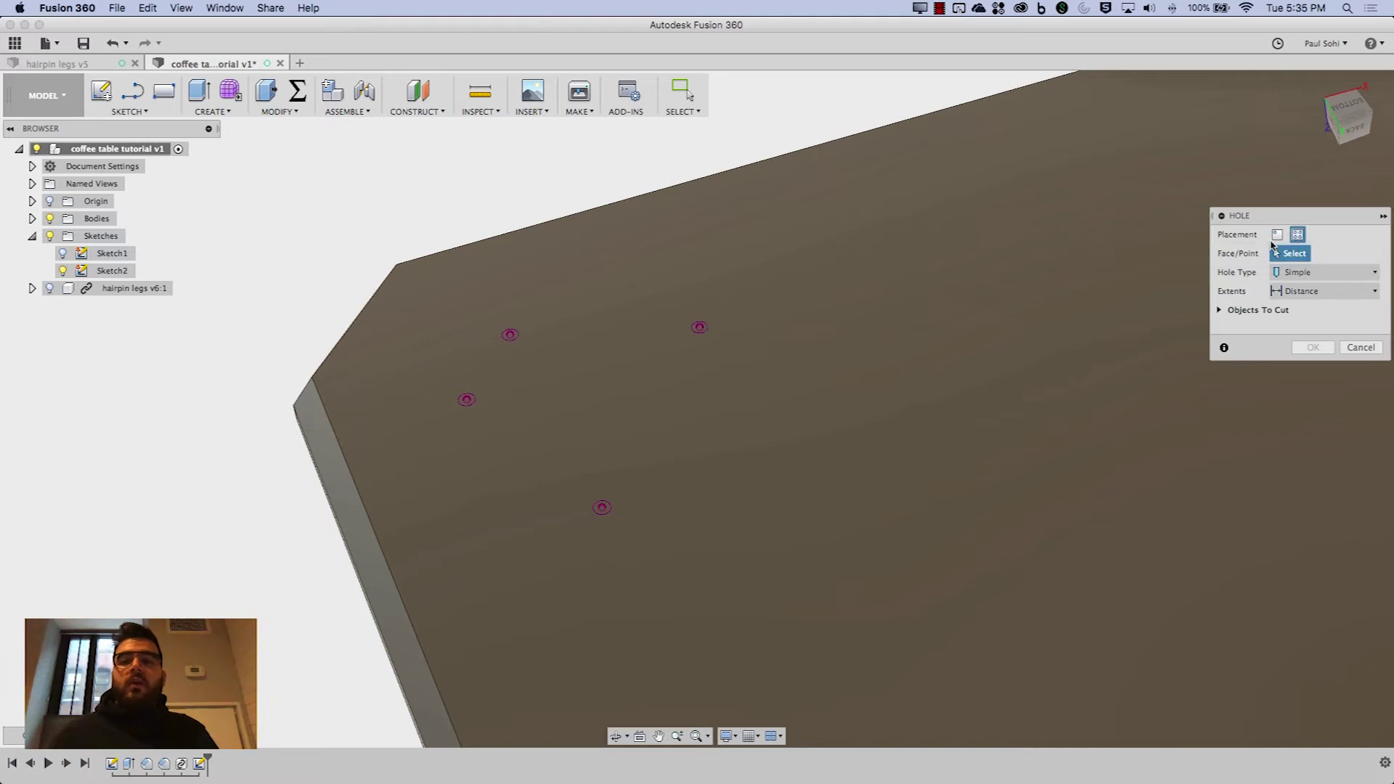
{"action": "left_click", "coordinate": [701, 328]}
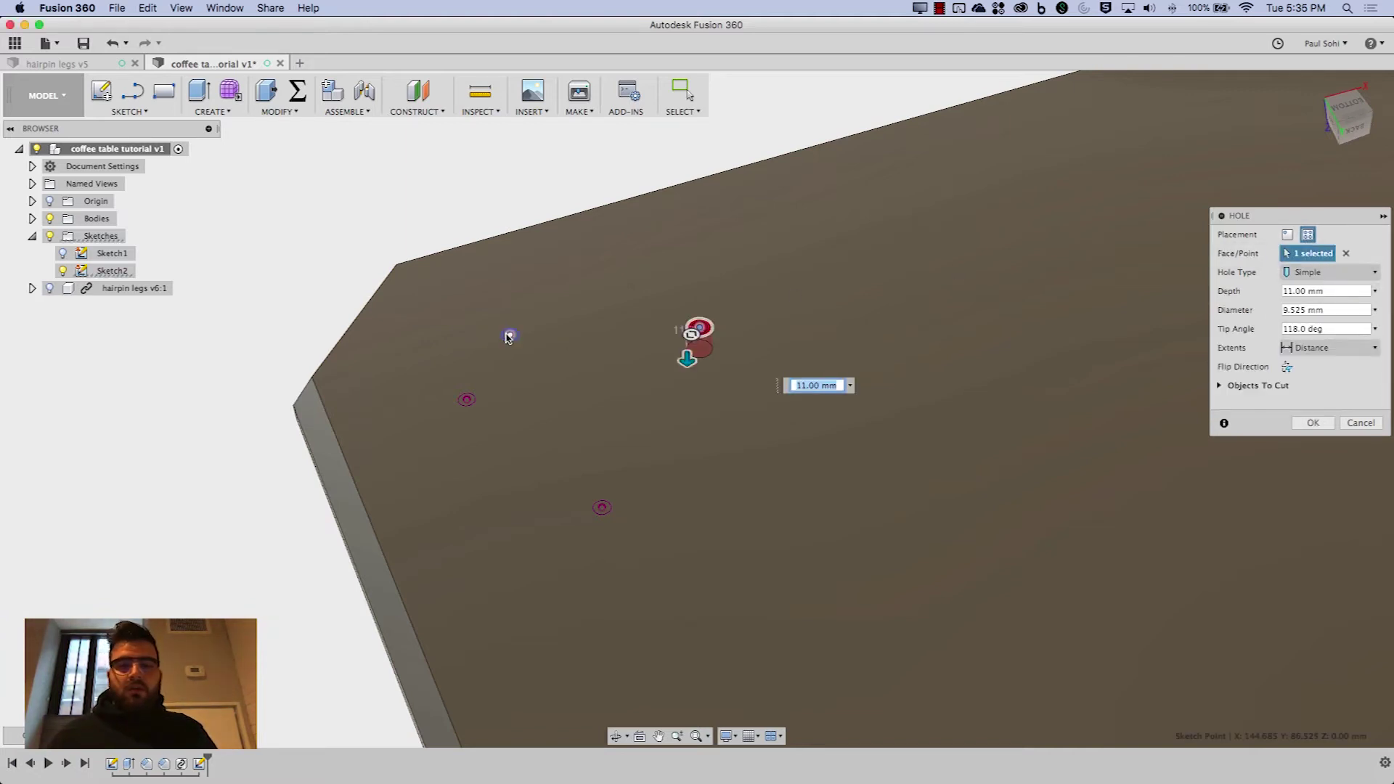
{"action": "left_click", "coordinate": [510, 335]}
{"action": "left_click", "coordinate": [467, 400]}
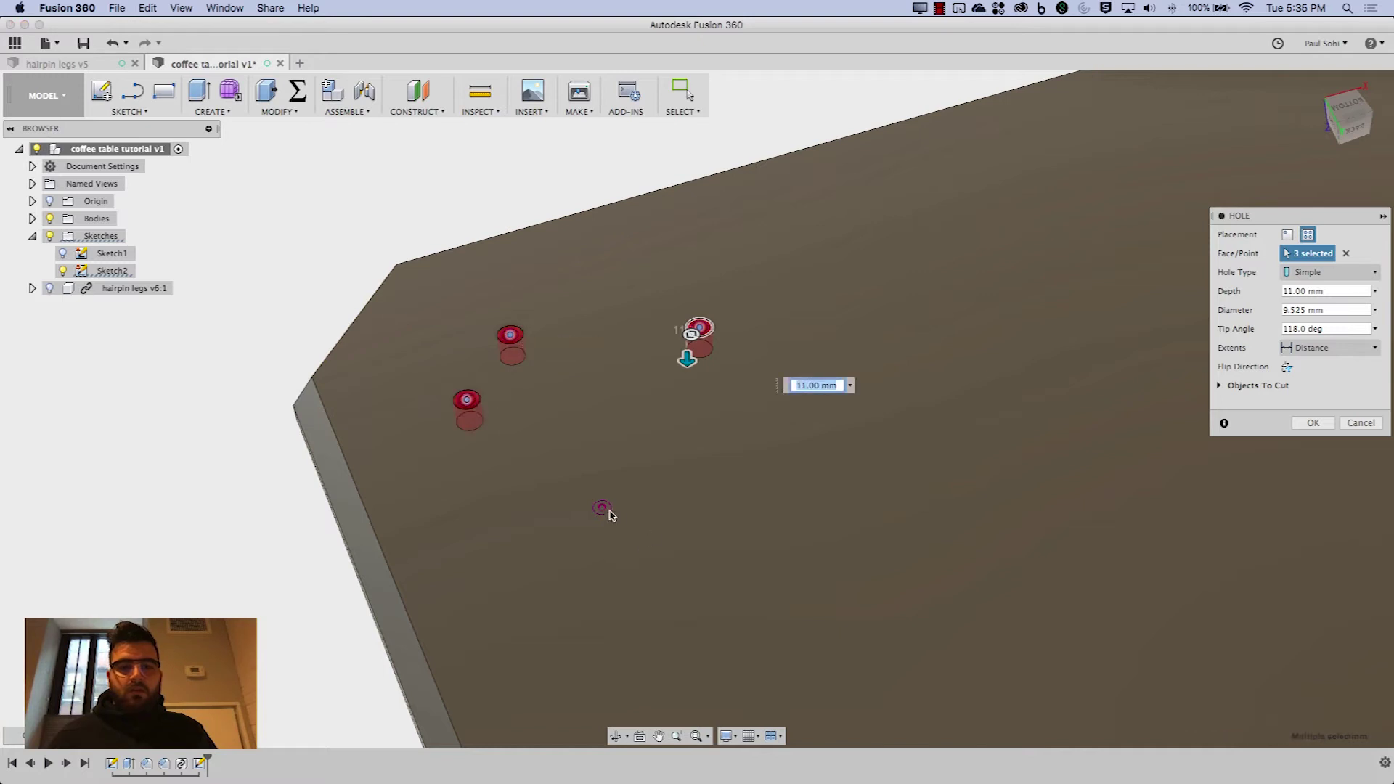
{"action": "left_click", "coordinate": [602, 507]}
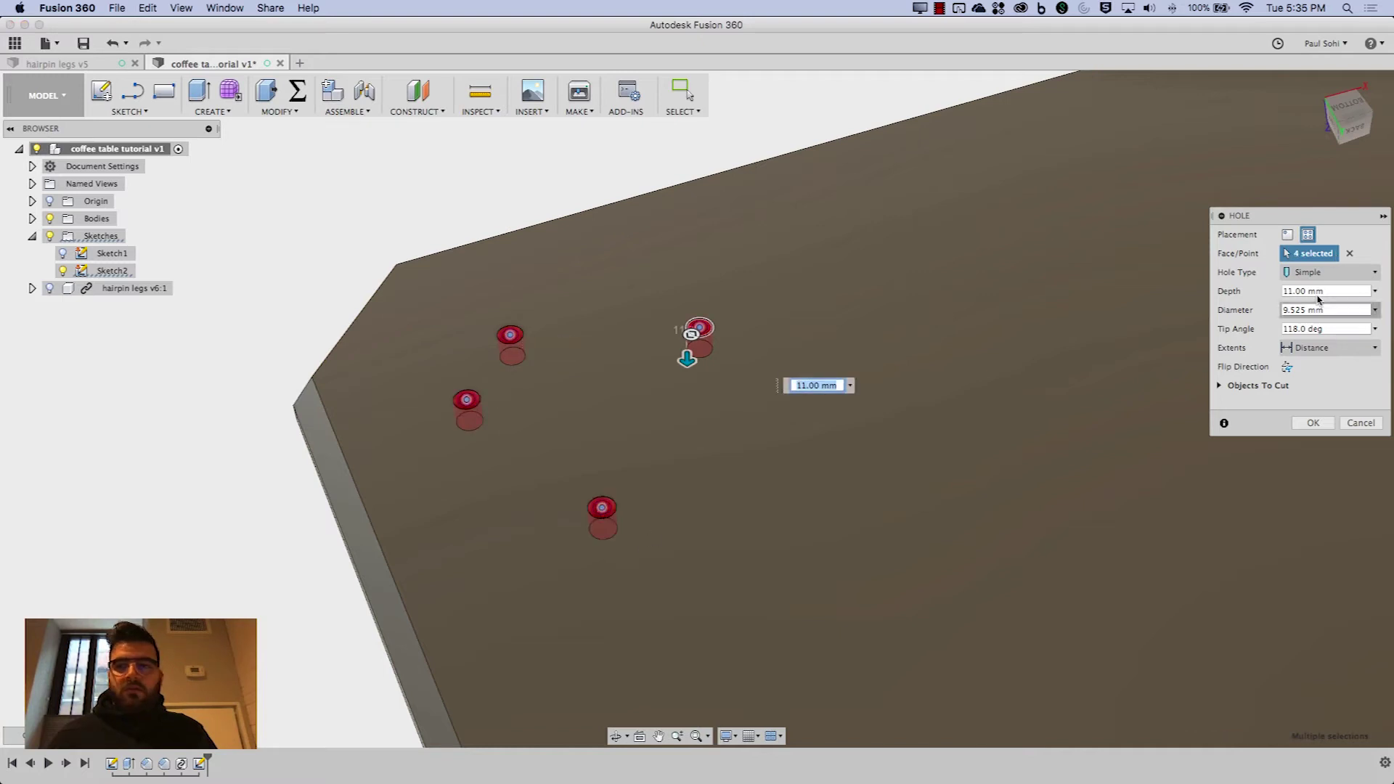
Set the hole diameter to .375" and the tip angle to 118 degrees, and create the holes
{"action": "left_click", "coordinate": [1307, 311]}
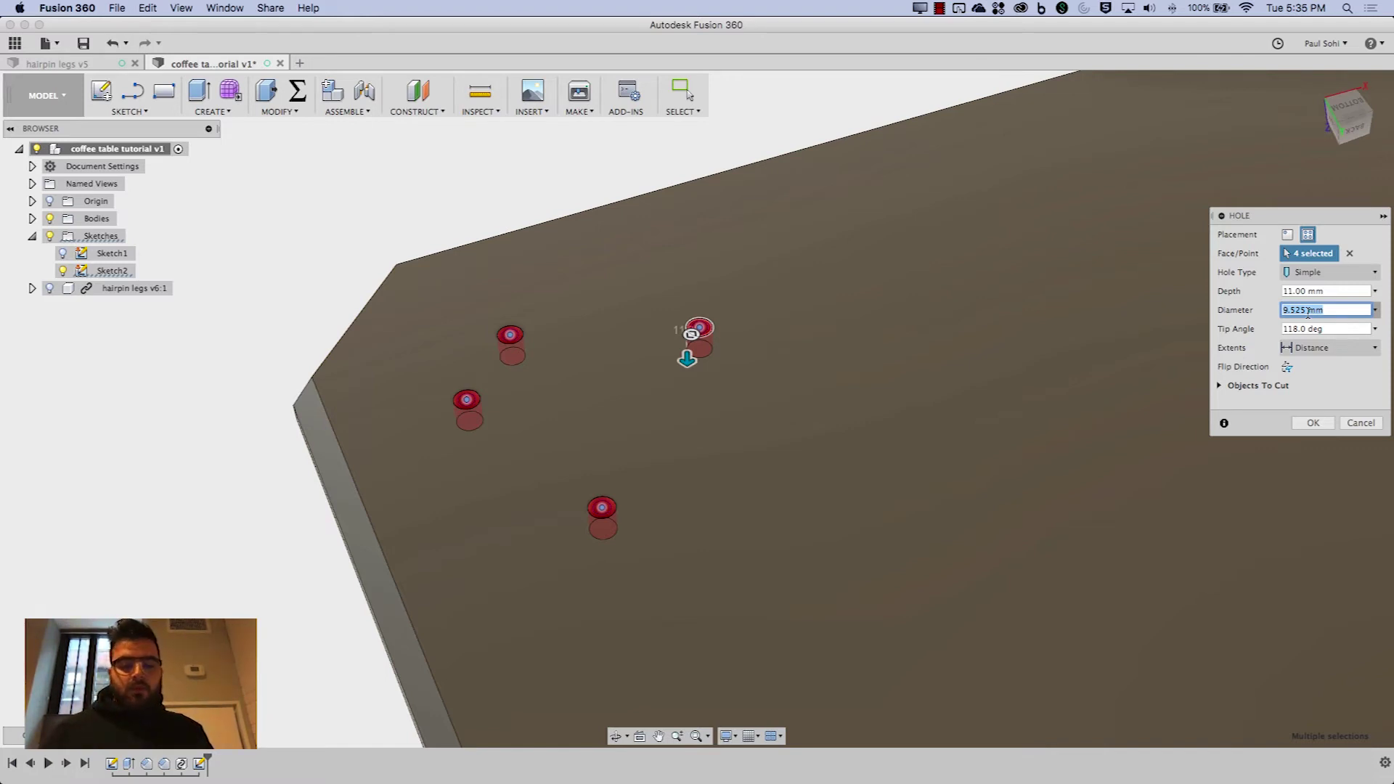
{"action": "type", "text": ".3"}
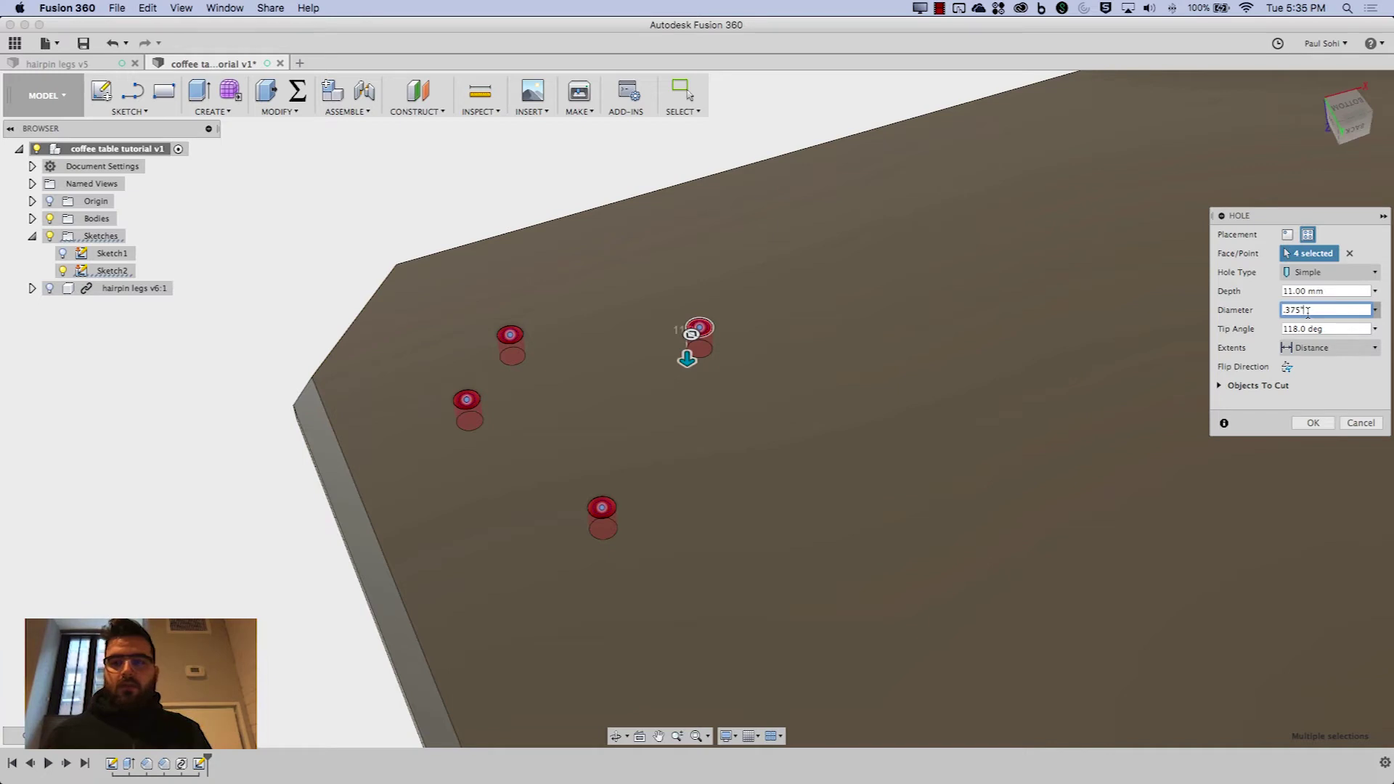
{"action": "type", "text": "75\""}
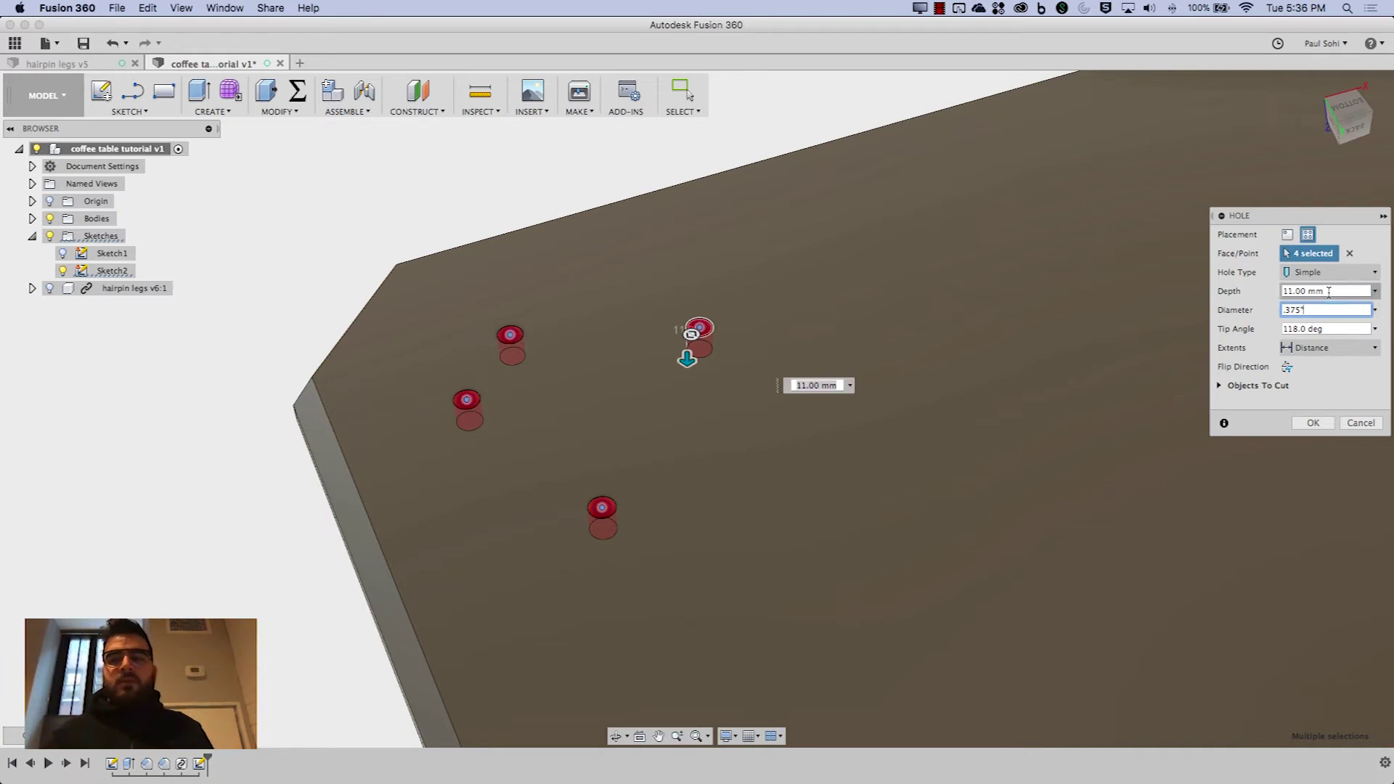
{"action": "left_click", "coordinate": [1335, 133]}
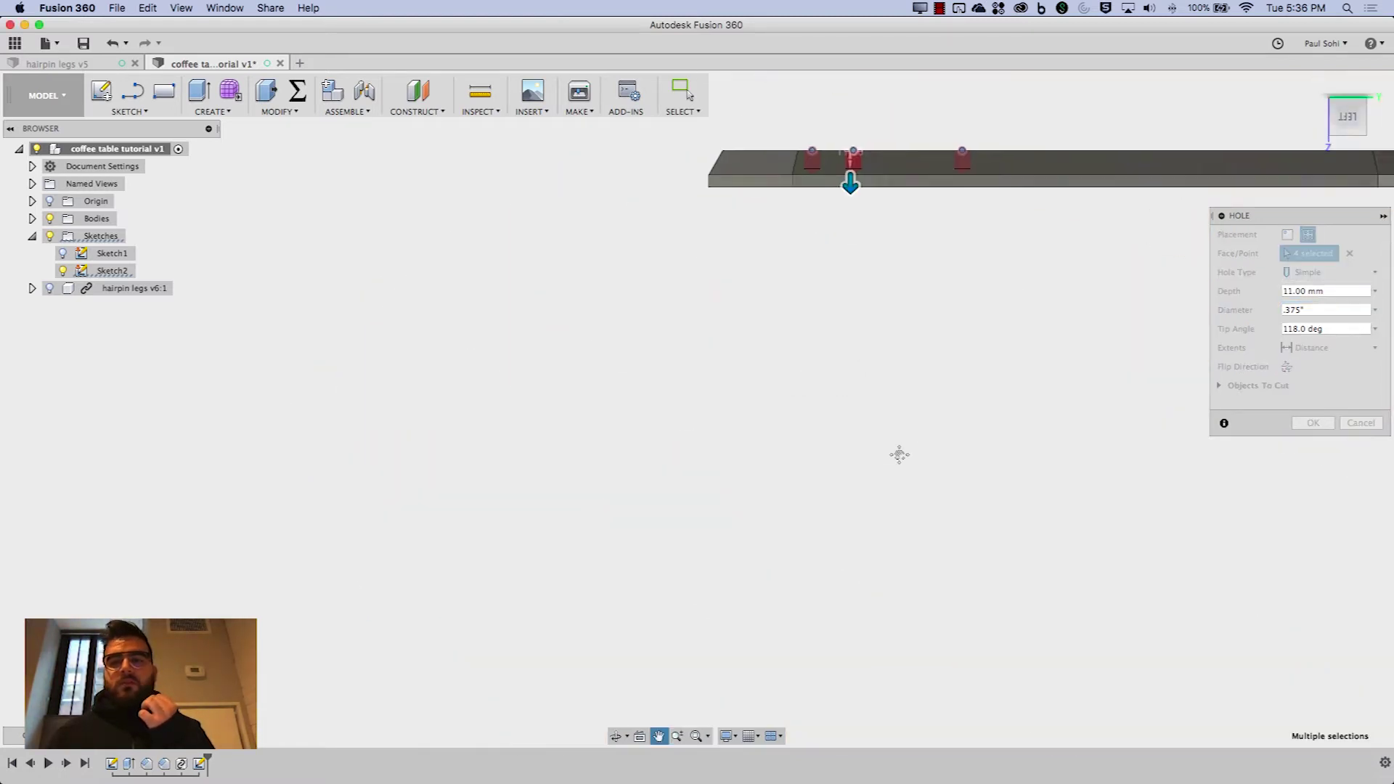
{"action": "scroll", "coordinate": [772, 303], "scroll_direction": "up", "scroll_amount": 10}
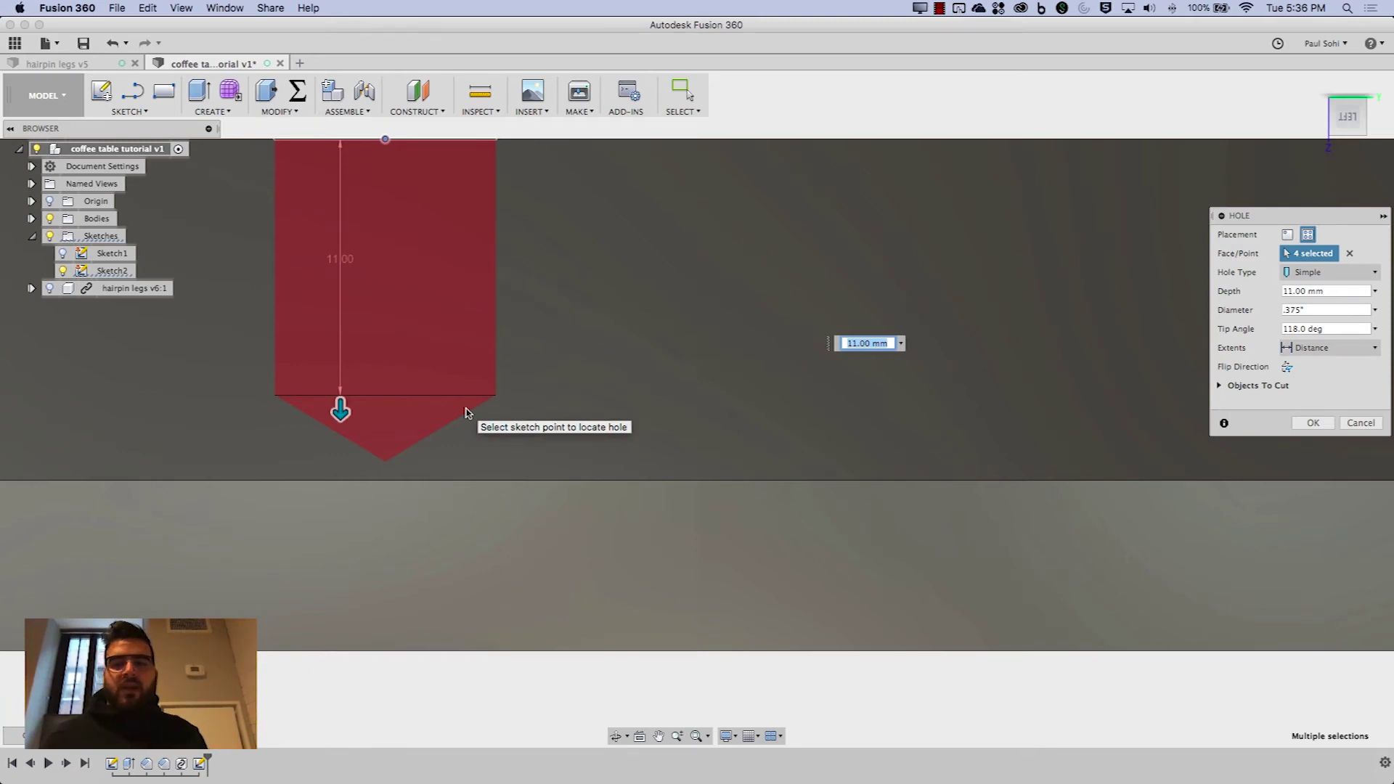
{"action": "left_click", "coordinate": [1313, 329]}
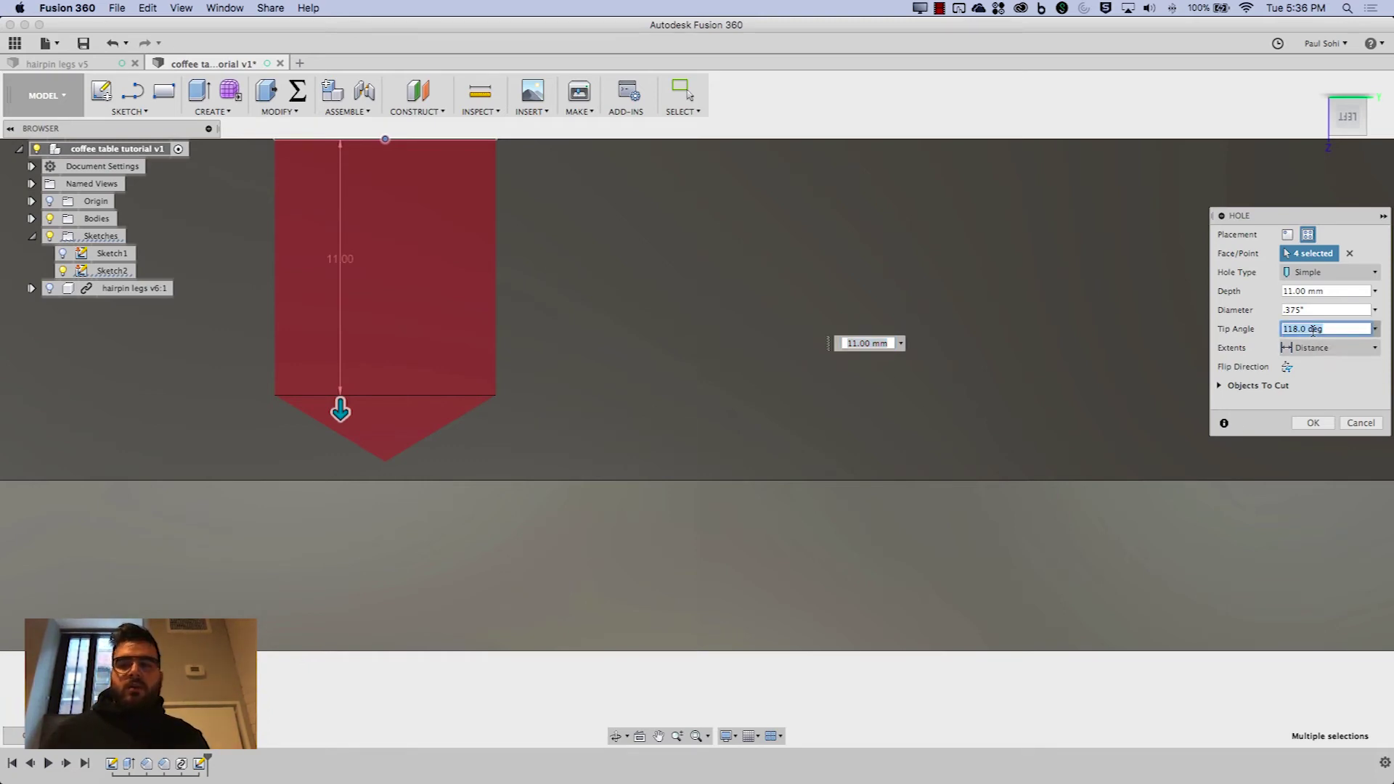
{"action": "type", "text": "180"}
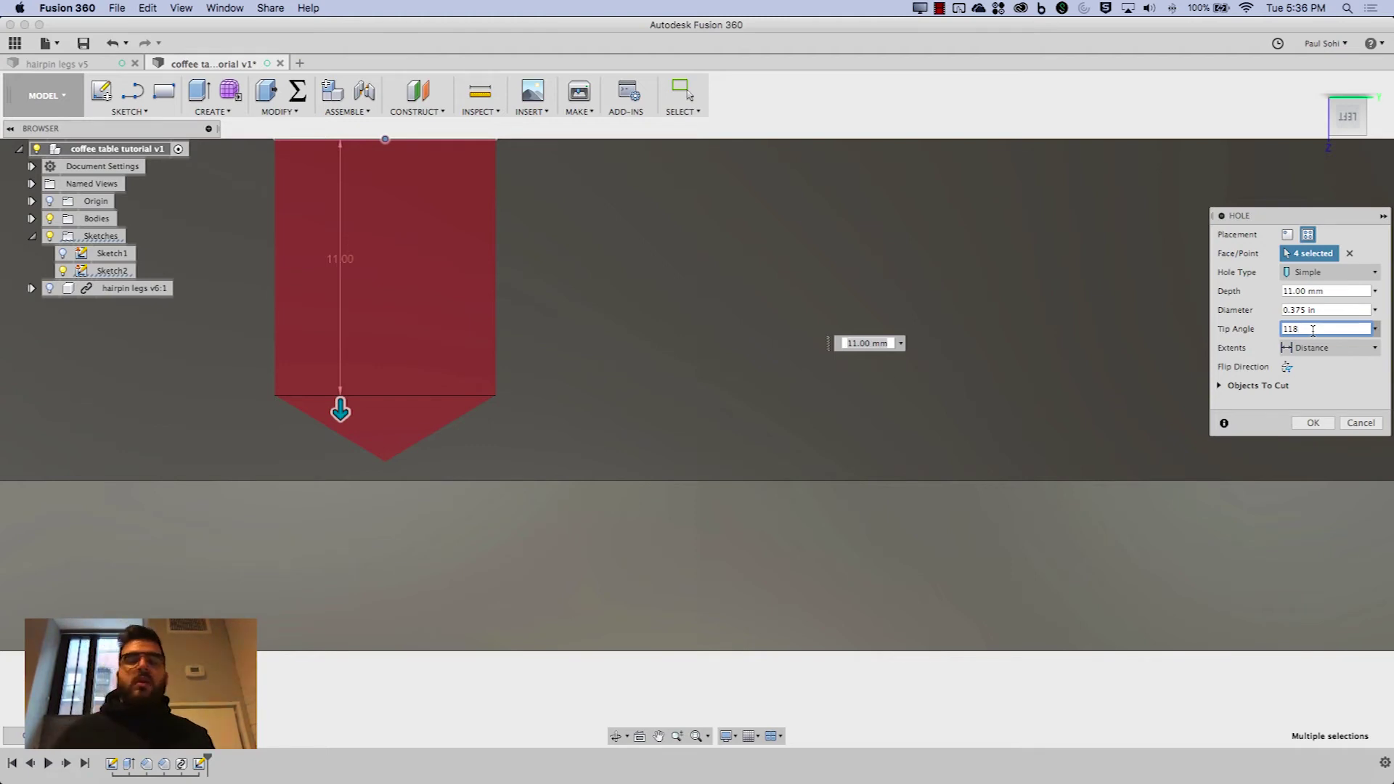
{"action": "left_click", "coordinate": [1305, 423]}
Hide Sketch2 so that only the drilled holes show on the tabletop's underside
{"action": "left_click", "coordinate": [1316, 85]}
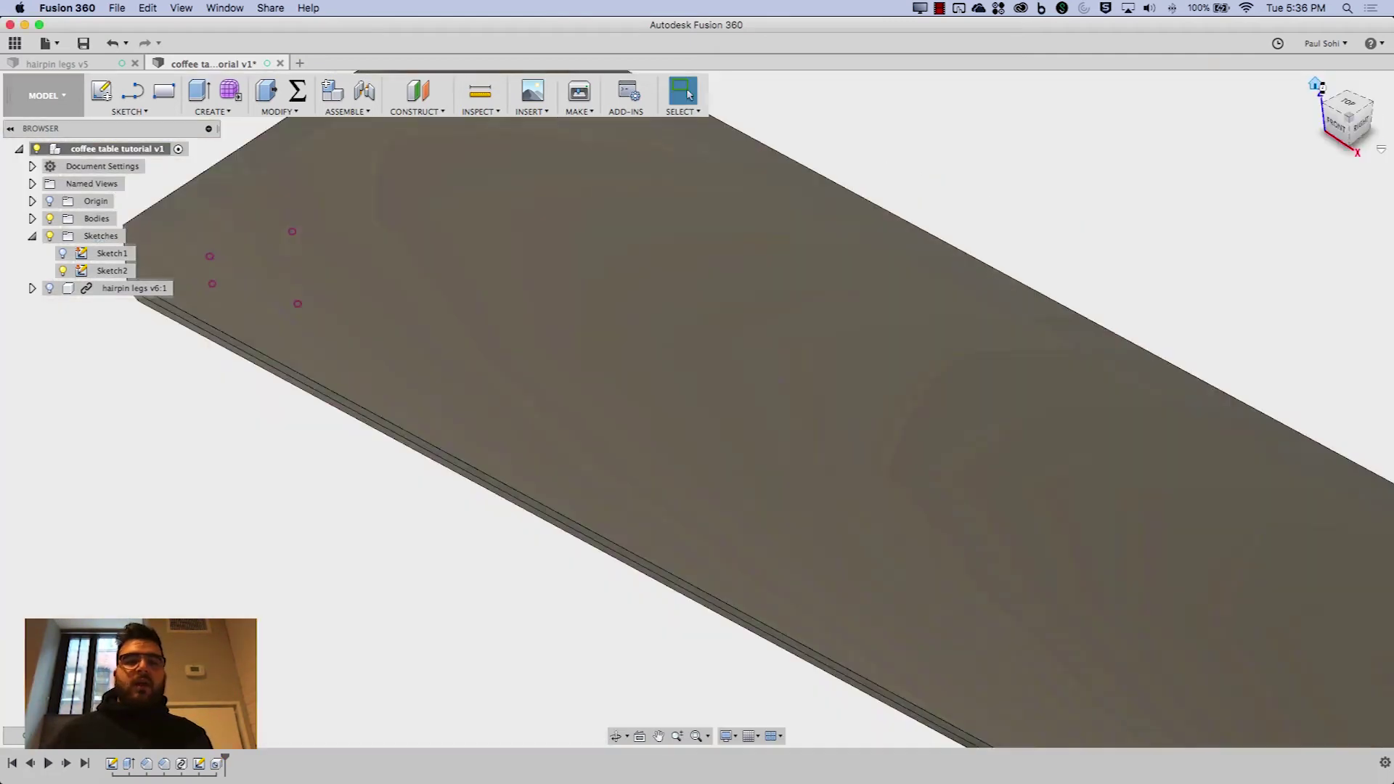
{"action": "left_click_drag", "start_coordinate": [1325, 144], "coordinate": [1351, 109]}
{"action": "middle_click_drag", "start_coordinate": [429, 666], "coordinate": [508, 489]}
{"action": "scroll", "coordinate": [508, 484], "scroll_direction": "up", "scroll_amount": 6}
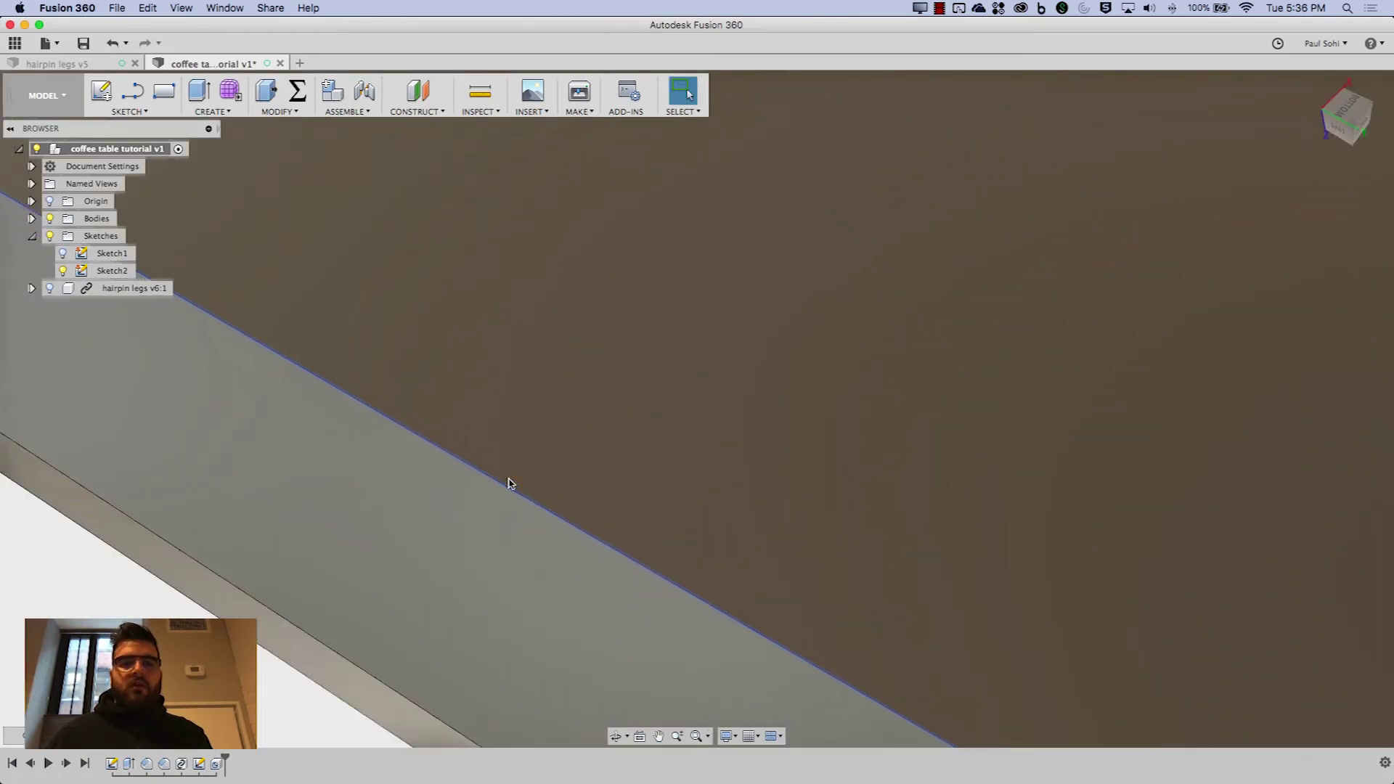
{"action": "scroll", "coordinate": [508, 483], "scroll_direction": "down", "scroll_amount": 5}
{"action": "middle_click_drag", "start_coordinate": [725, 289], "coordinate": [663, 482]}
{"action": "left_click", "coordinate": [64, 272]}
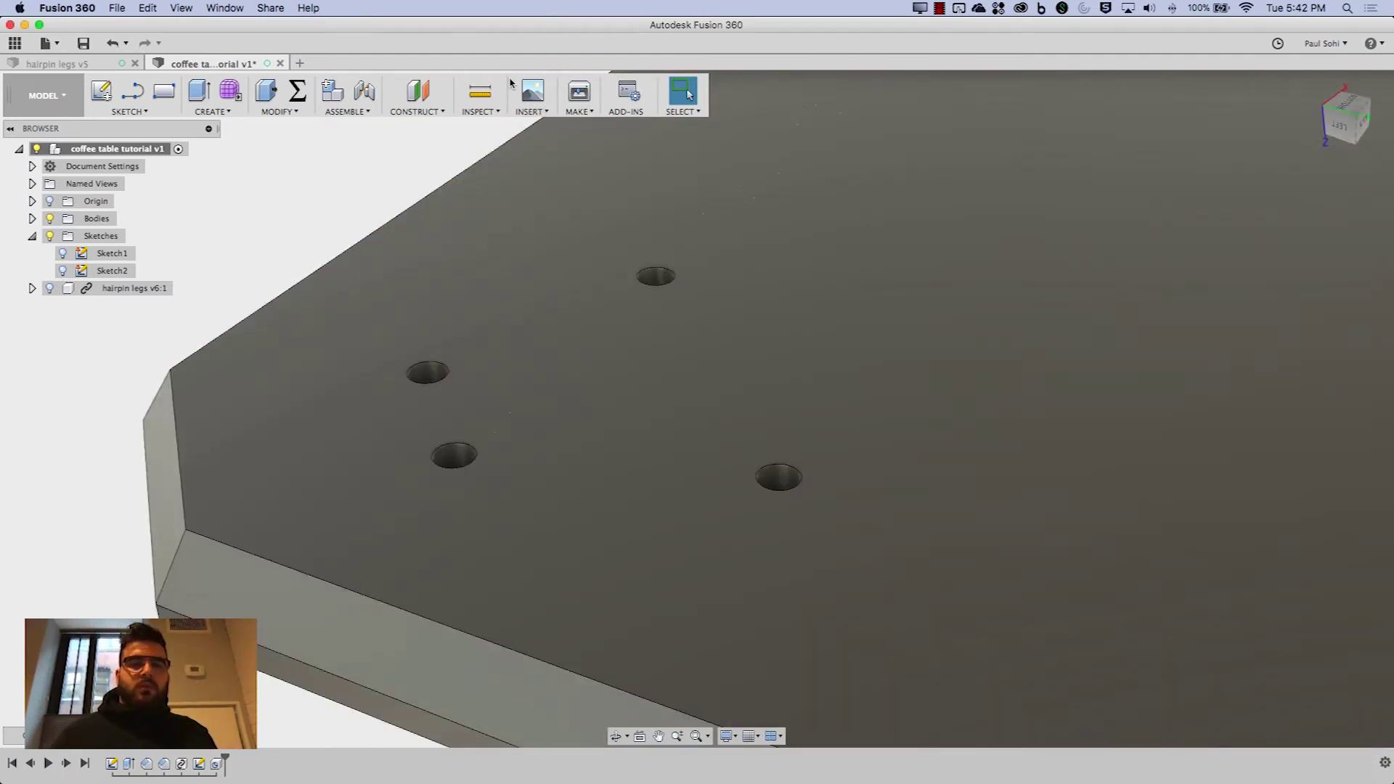
Open the McMaster-Carr component catalog, search for "threaded inserts" and open the threaded inserts product listing
{"action": "left_click", "coordinate": [531, 109]}
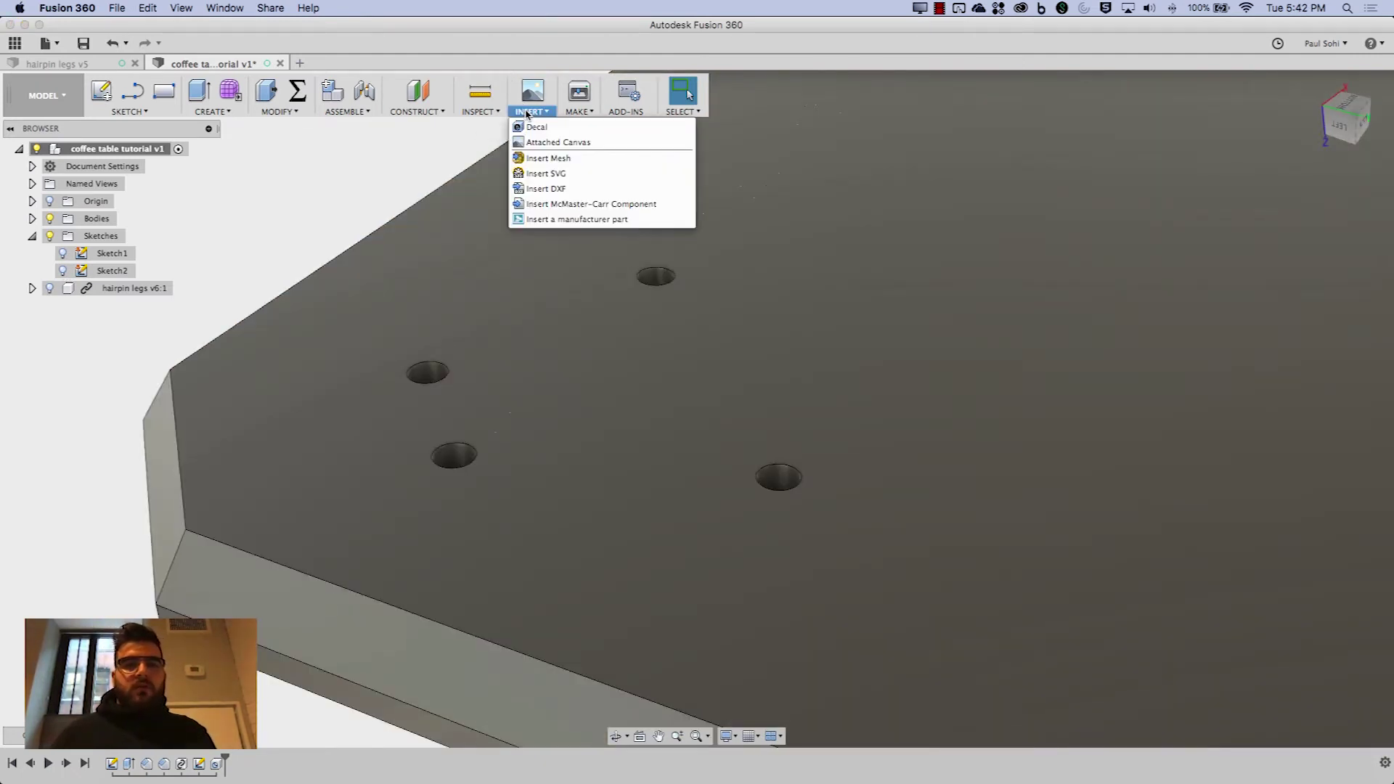
{"action": "left_click", "coordinate": [535, 205]}
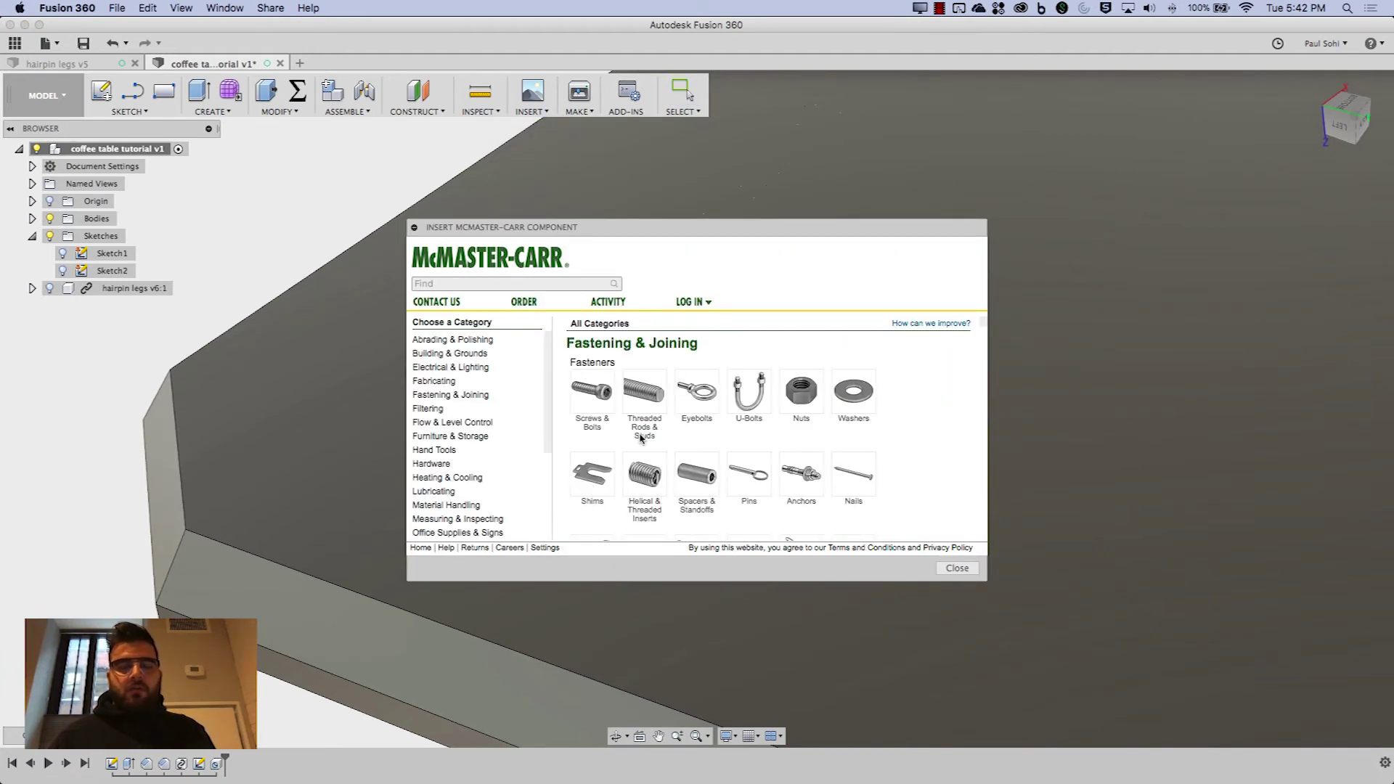
{"action": "left_click", "coordinate": [644, 508]}
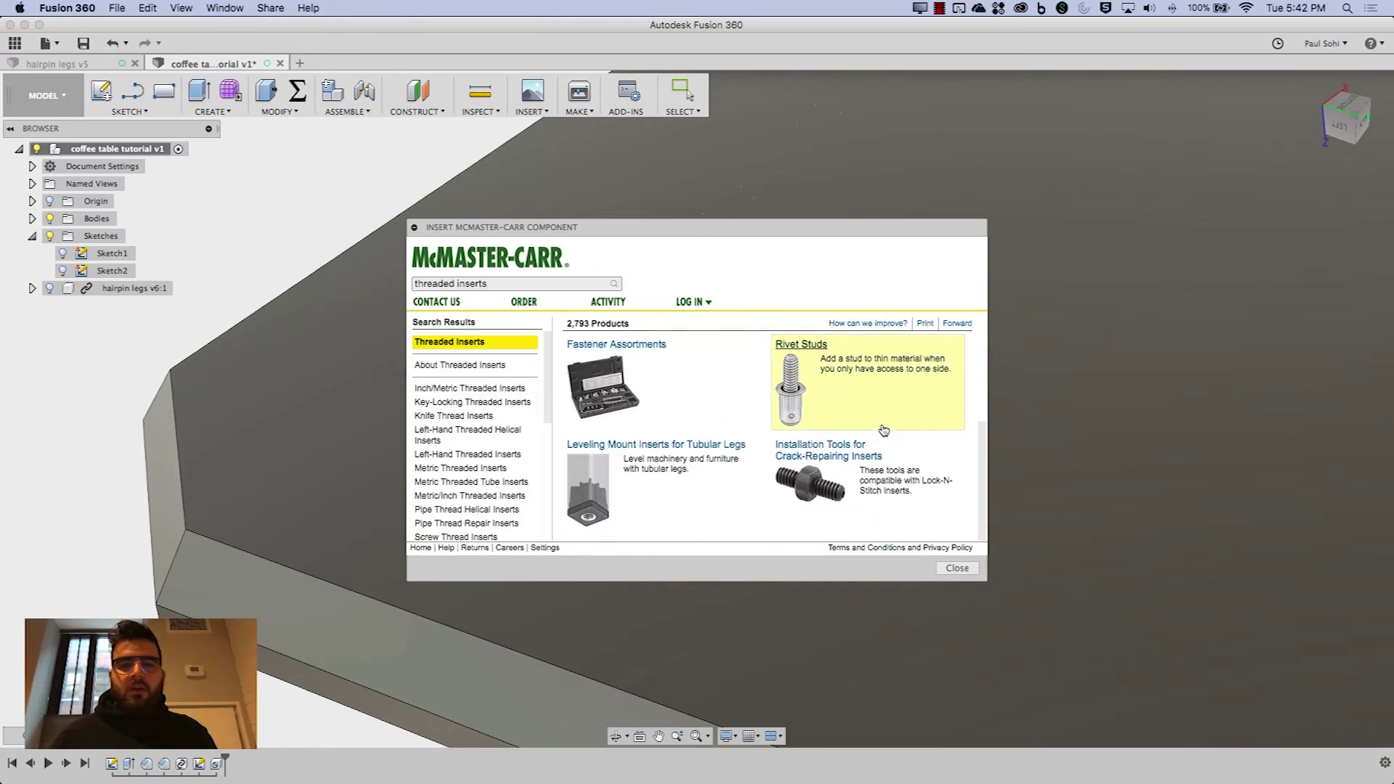
{"action": "left_click", "coordinate": [682, 399]}
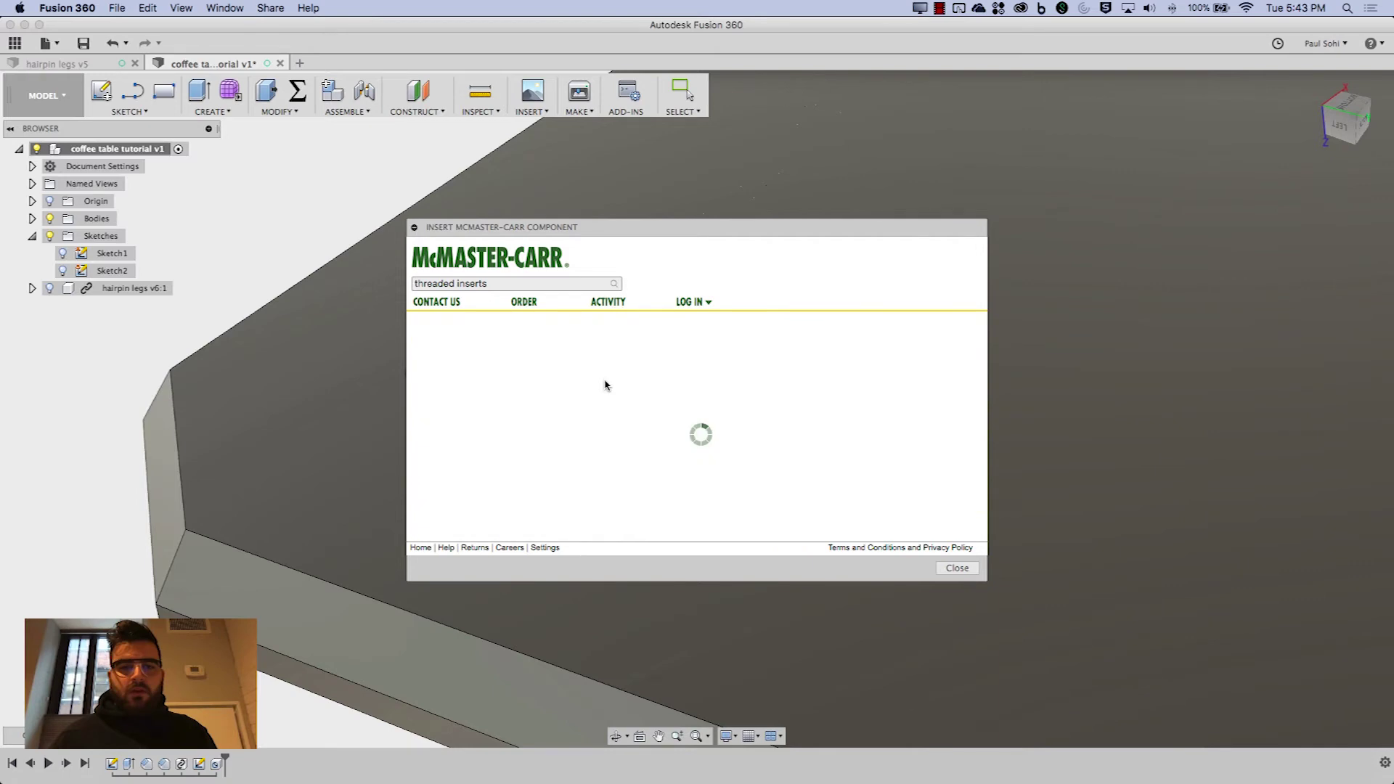
Browse the threaded insert listing to the tapping inserts for wood and open Brass Tapping Inserts for Hardwood
{"action": "scroll", "coordinate": [711, 451], "scroll_direction": "down", "scroll_amount": 5}
{"action": "scroll", "coordinate": [710, 451], "scroll_direction": "down", "scroll_amount": 15}
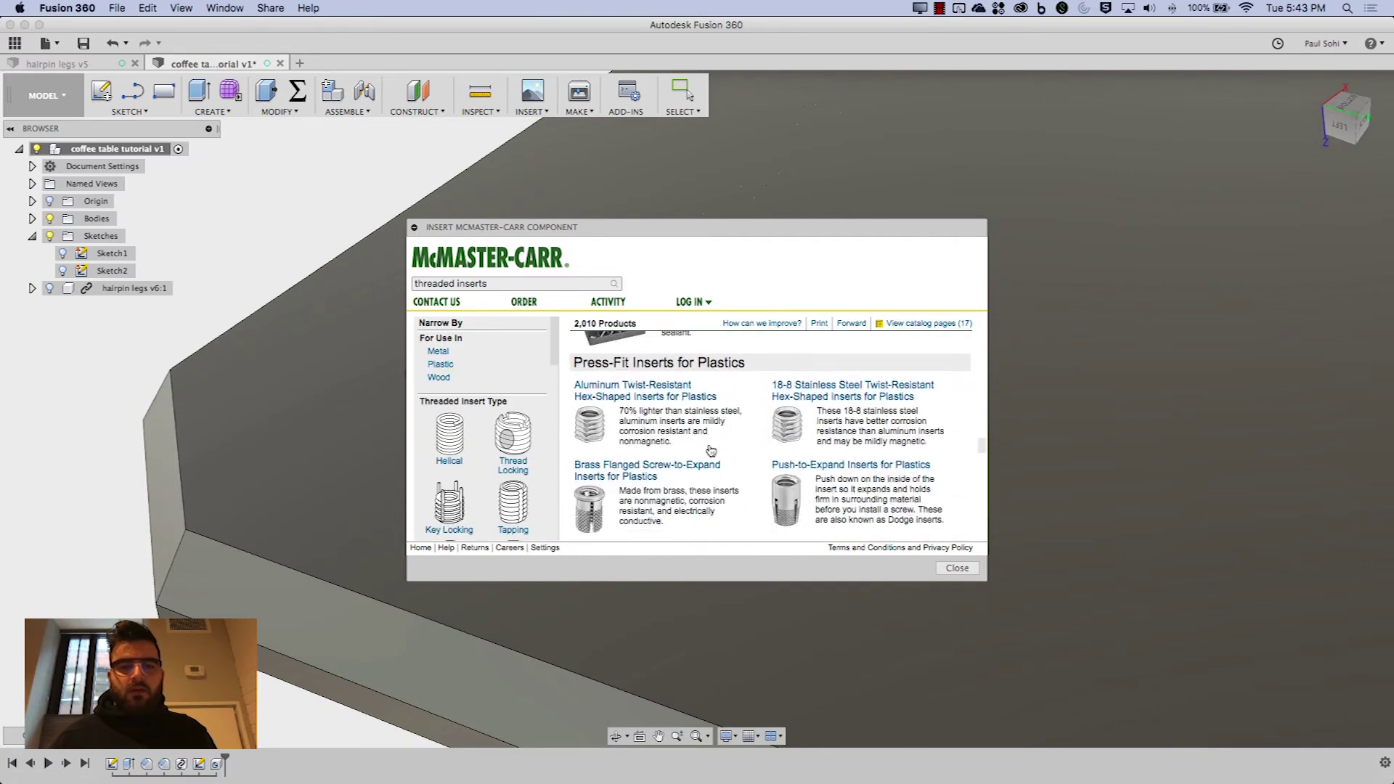
{"action": "scroll", "coordinate": [710, 451], "scroll_direction": "down", "scroll_amount": 6}
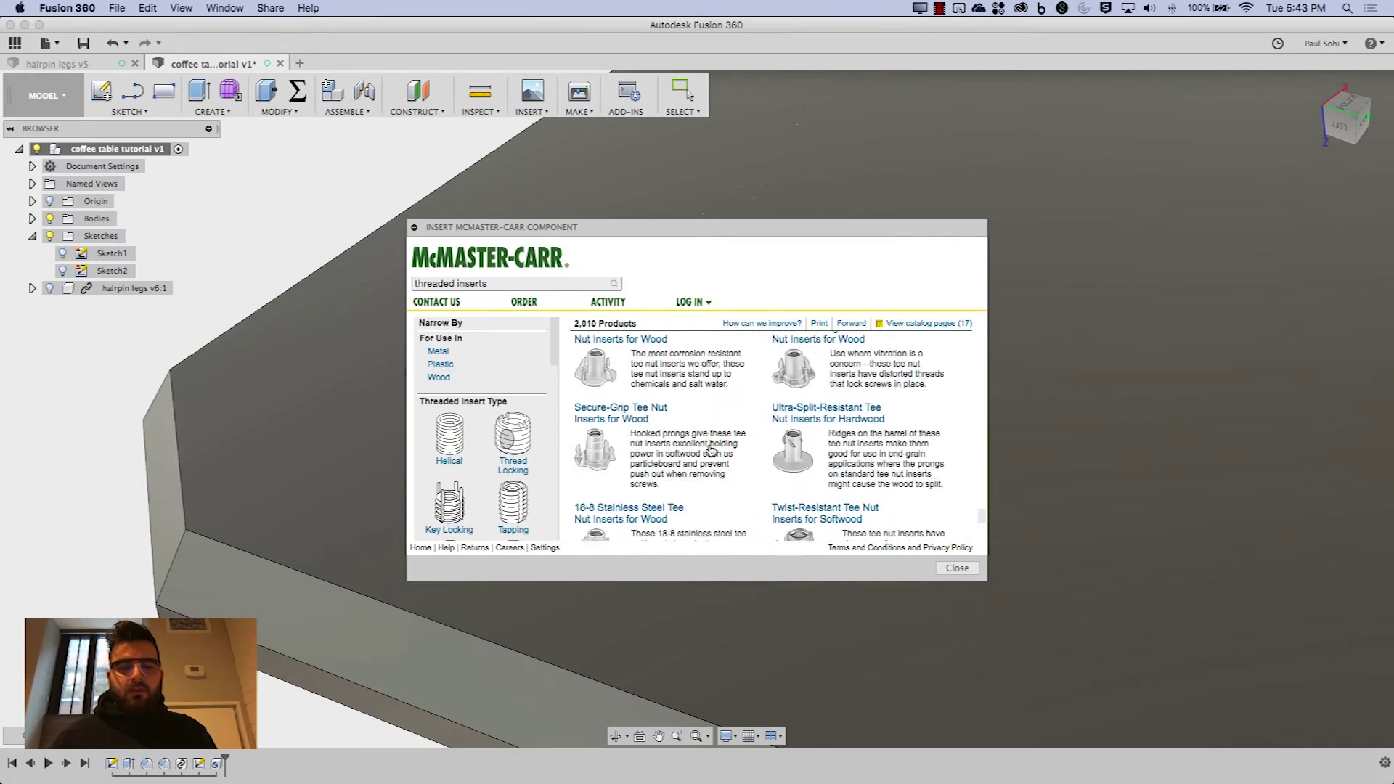
{"action": "scroll", "coordinate": [711, 451], "scroll_direction": "up", "scroll_amount": 8}
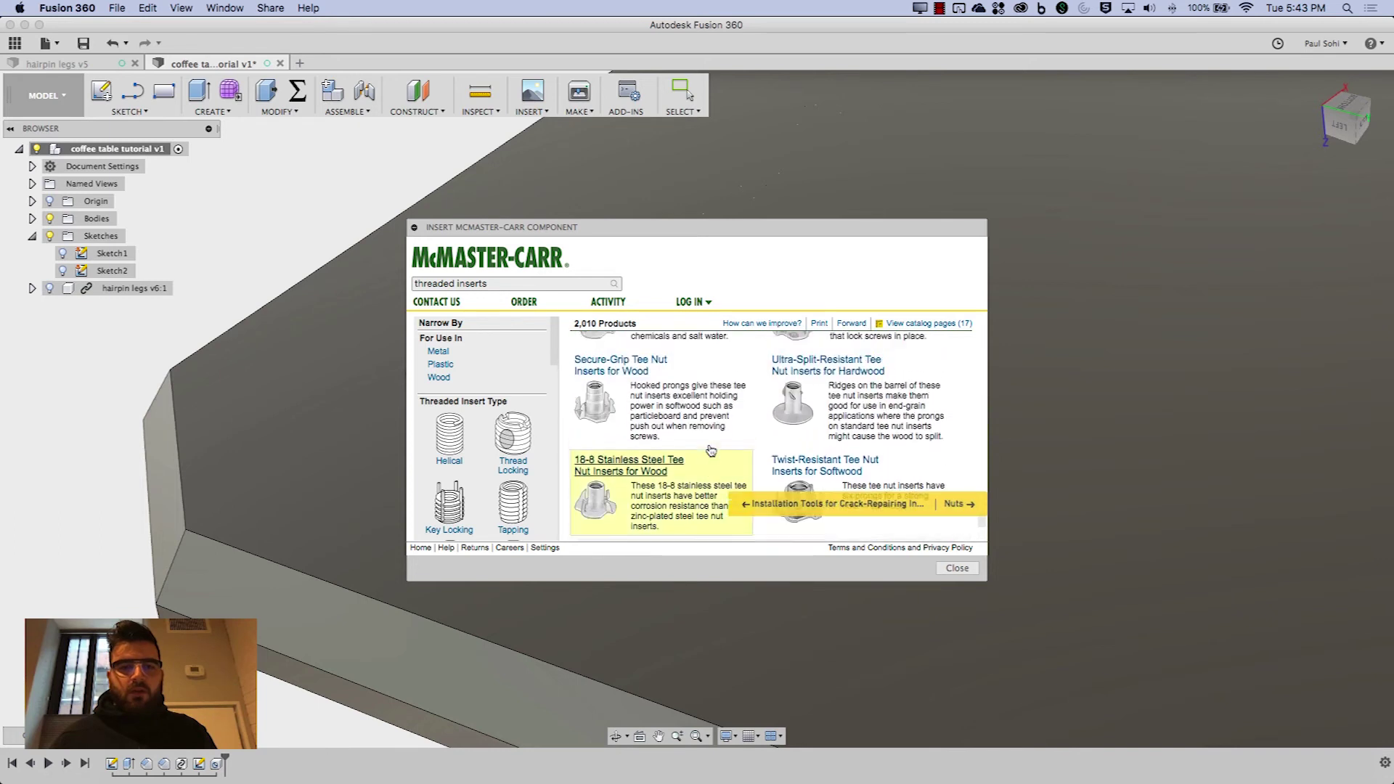
{"action": "scroll", "coordinate": [711, 449], "scroll_direction": "up", "scroll_amount": 5}
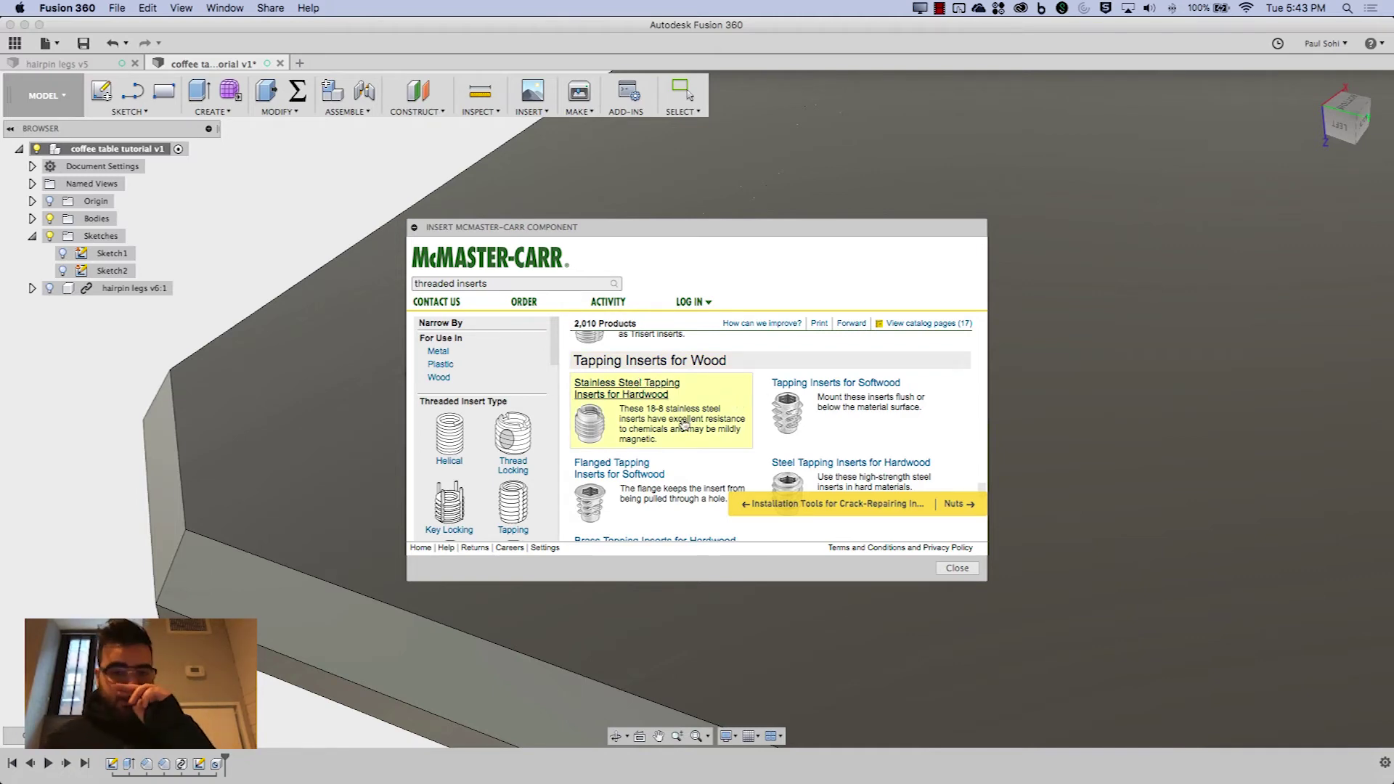
{"action": "scroll", "coordinate": [630, 421], "scroll_direction": "down", "scroll_amount": 3}
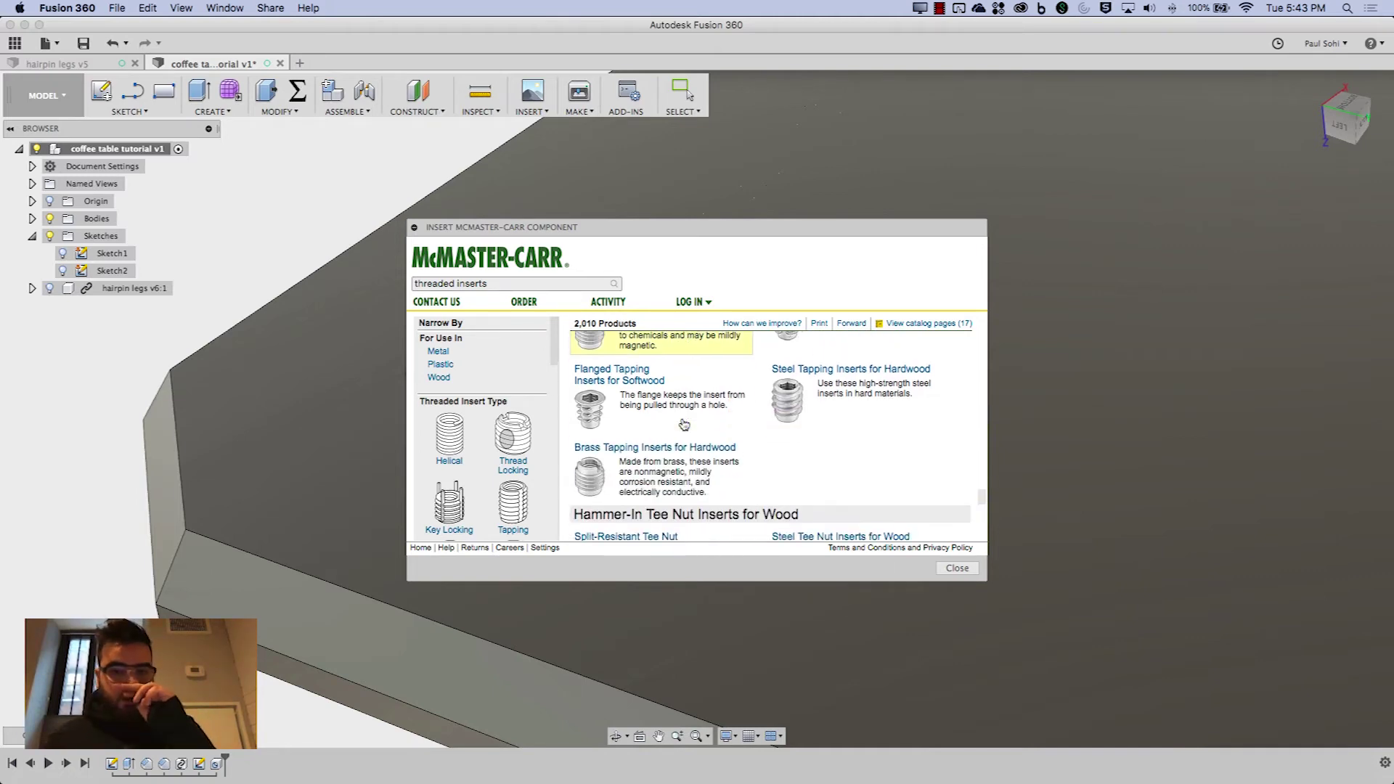
{"action": "left_click", "coordinate": [628, 447]}
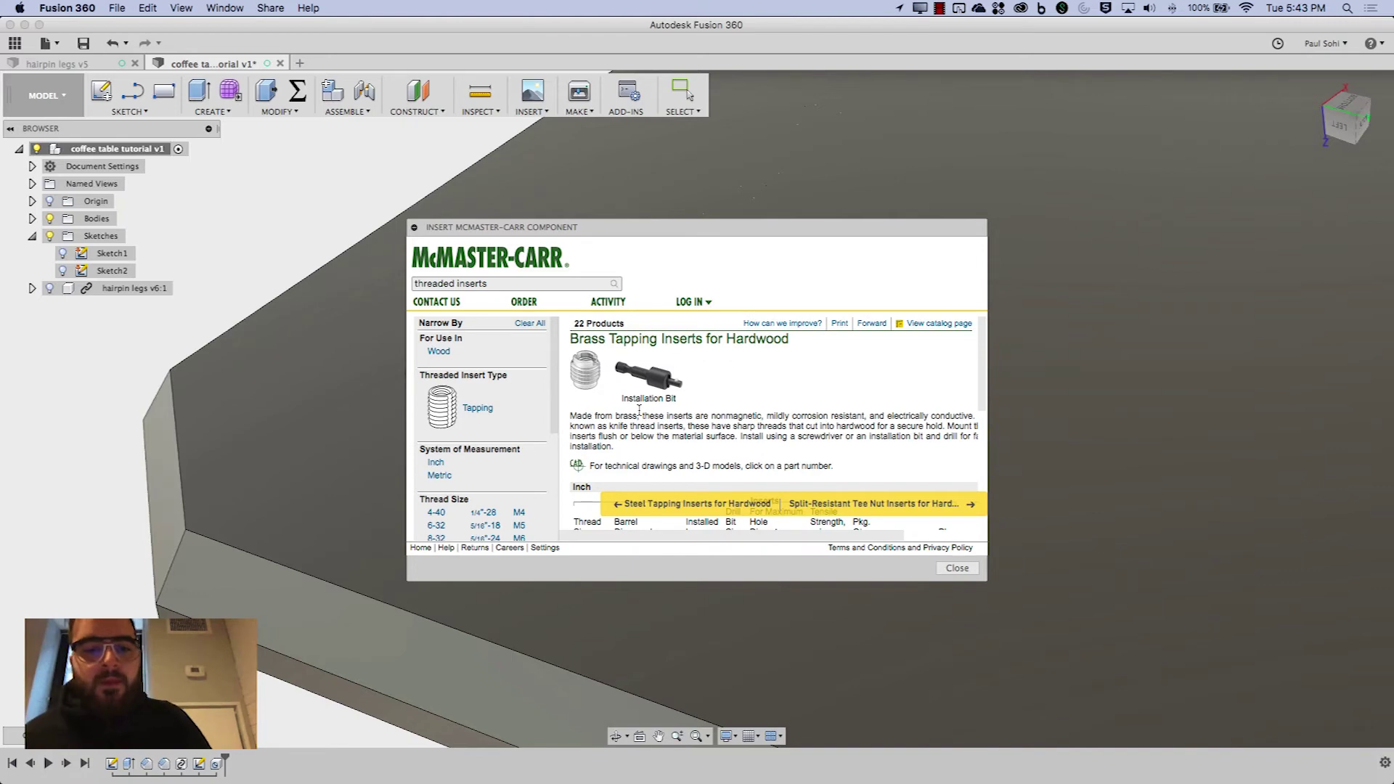
Filter the inserts to M5 thread size, open the product detail of part 95631A100 and insert its 3-D model into the design
{"action": "scroll", "coordinate": [522, 473], "scroll_direction": "down", "scroll_amount": 3}
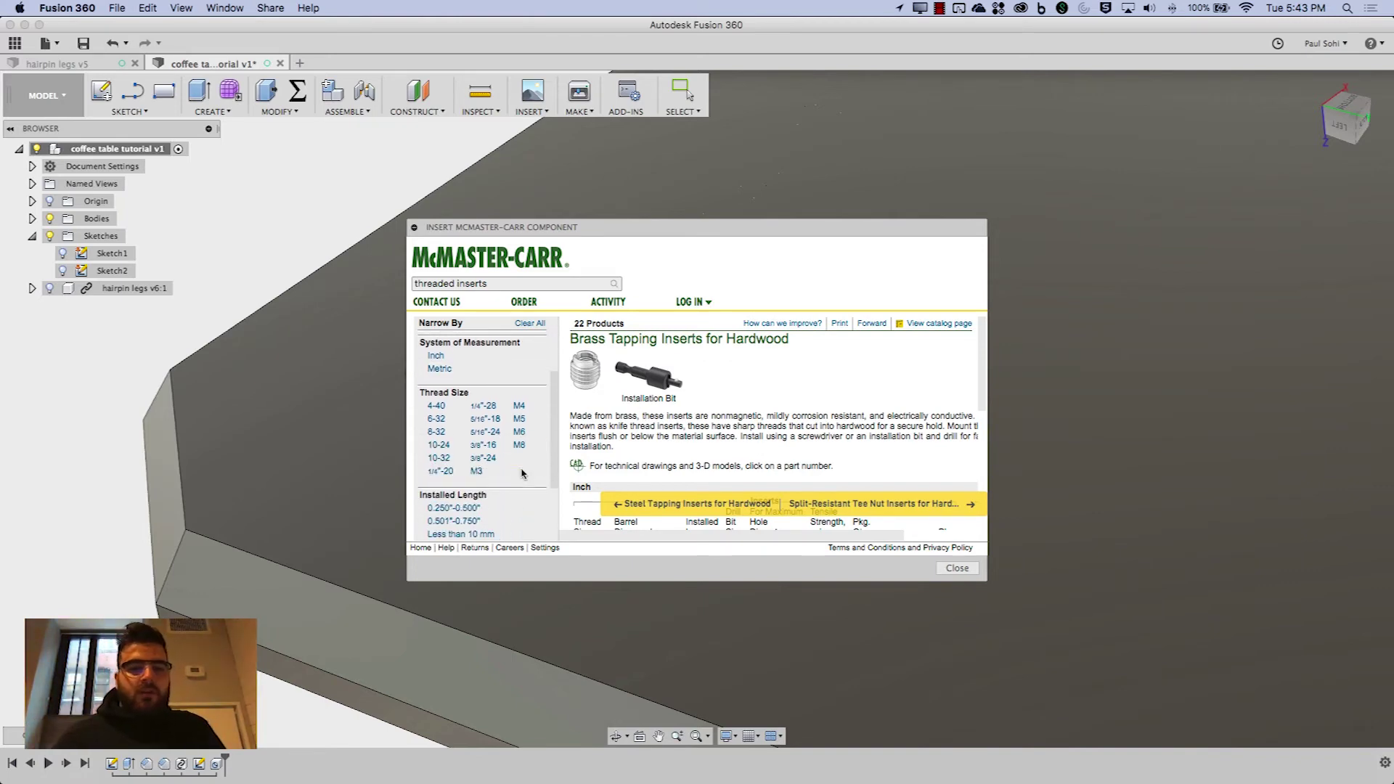
{"action": "left_click", "coordinate": [519, 419]}
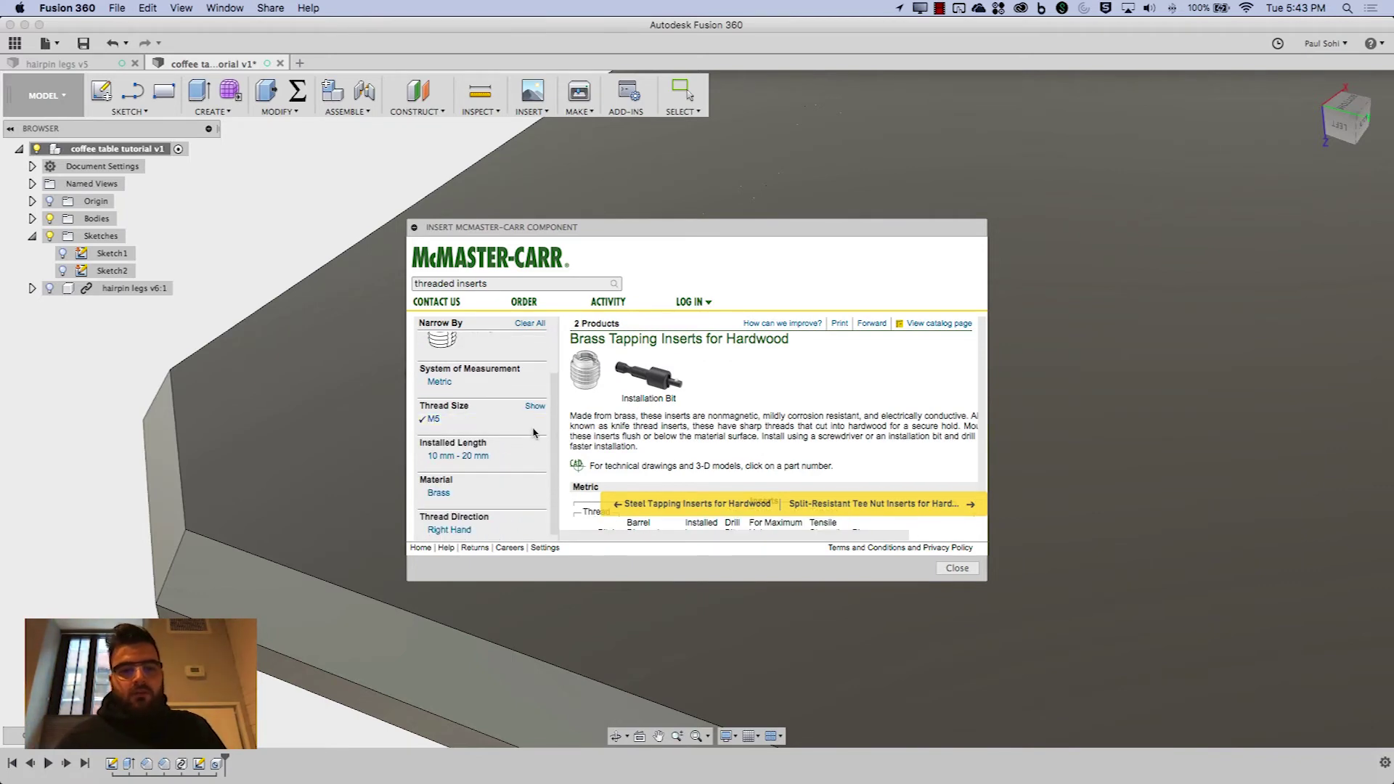
{"action": "scroll", "coordinate": [605, 437], "scroll_direction": "down", "scroll_amount": 2}
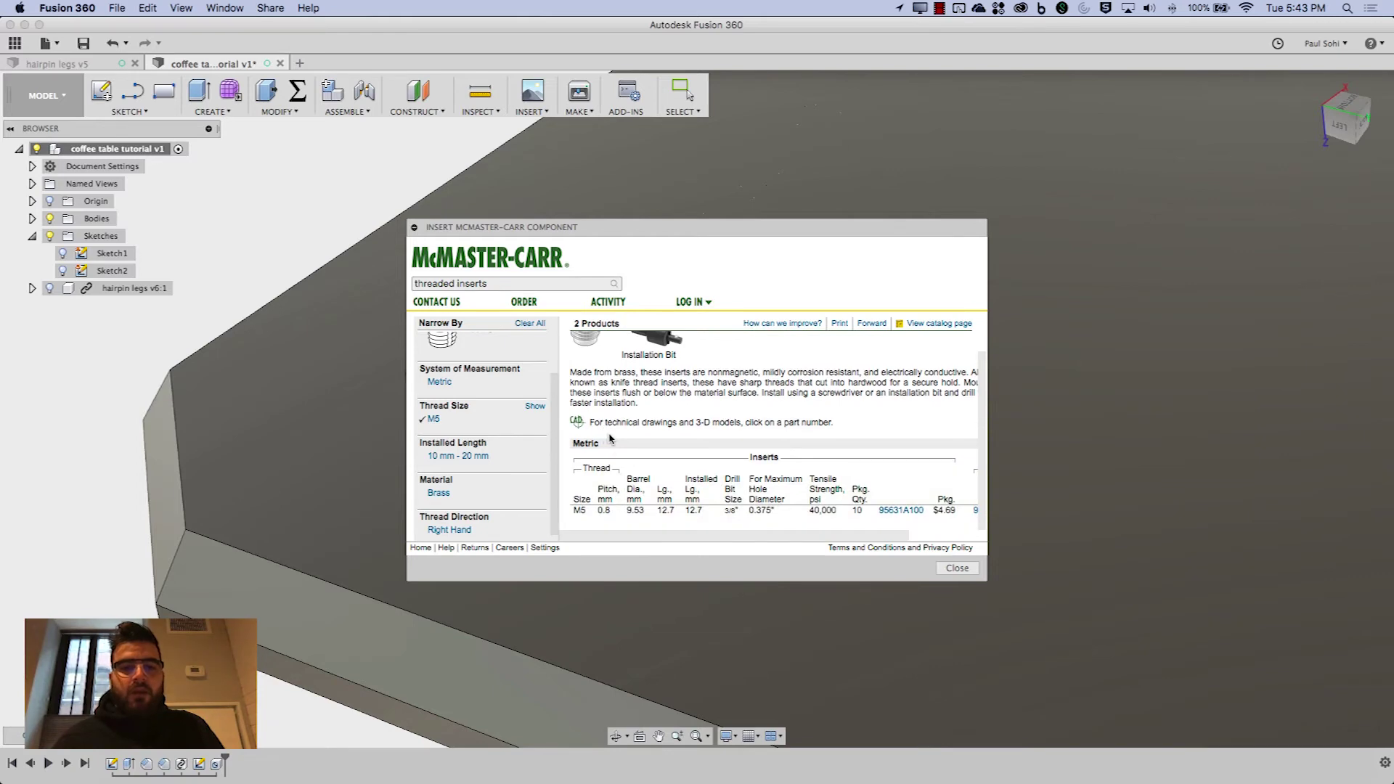
{"action": "left_click", "coordinate": [902, 511]}
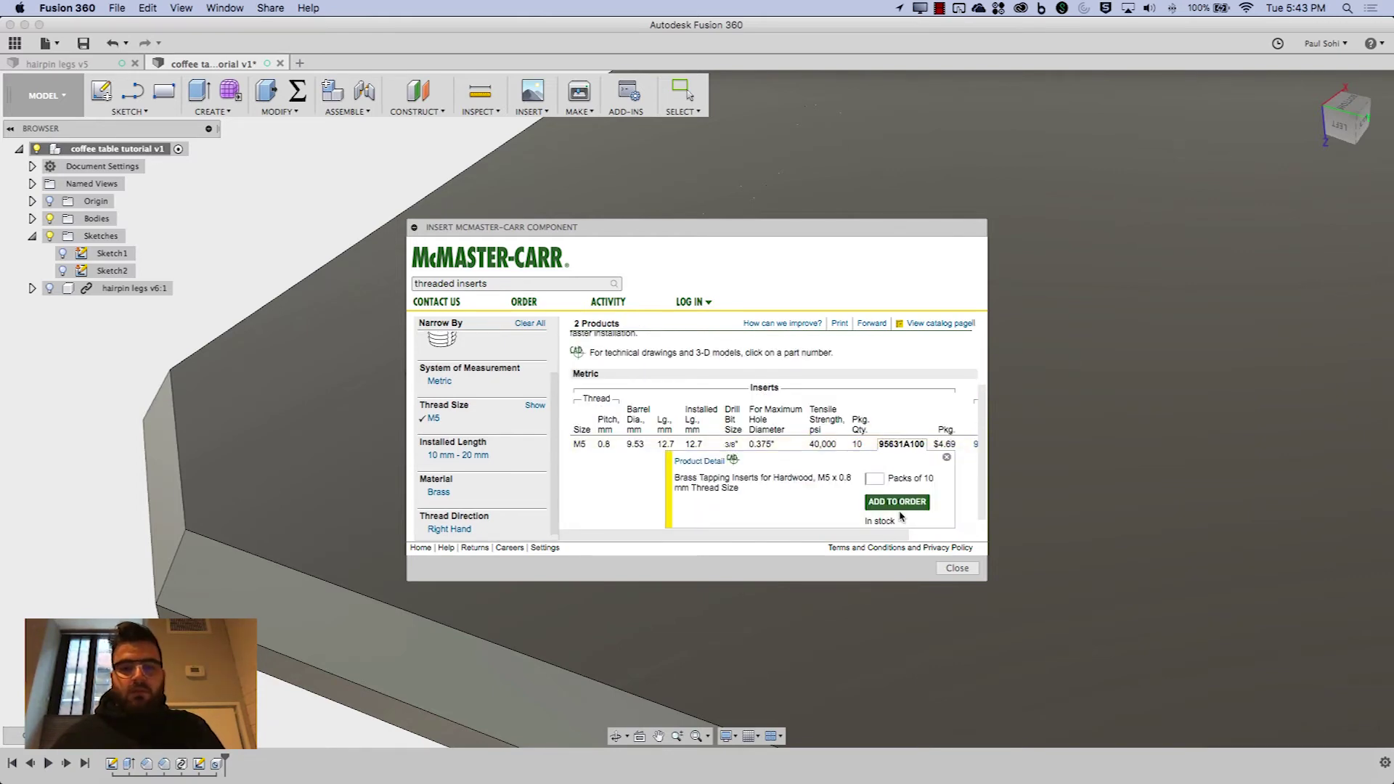
{"action": "left_click", "coordinate": [701, 465]}
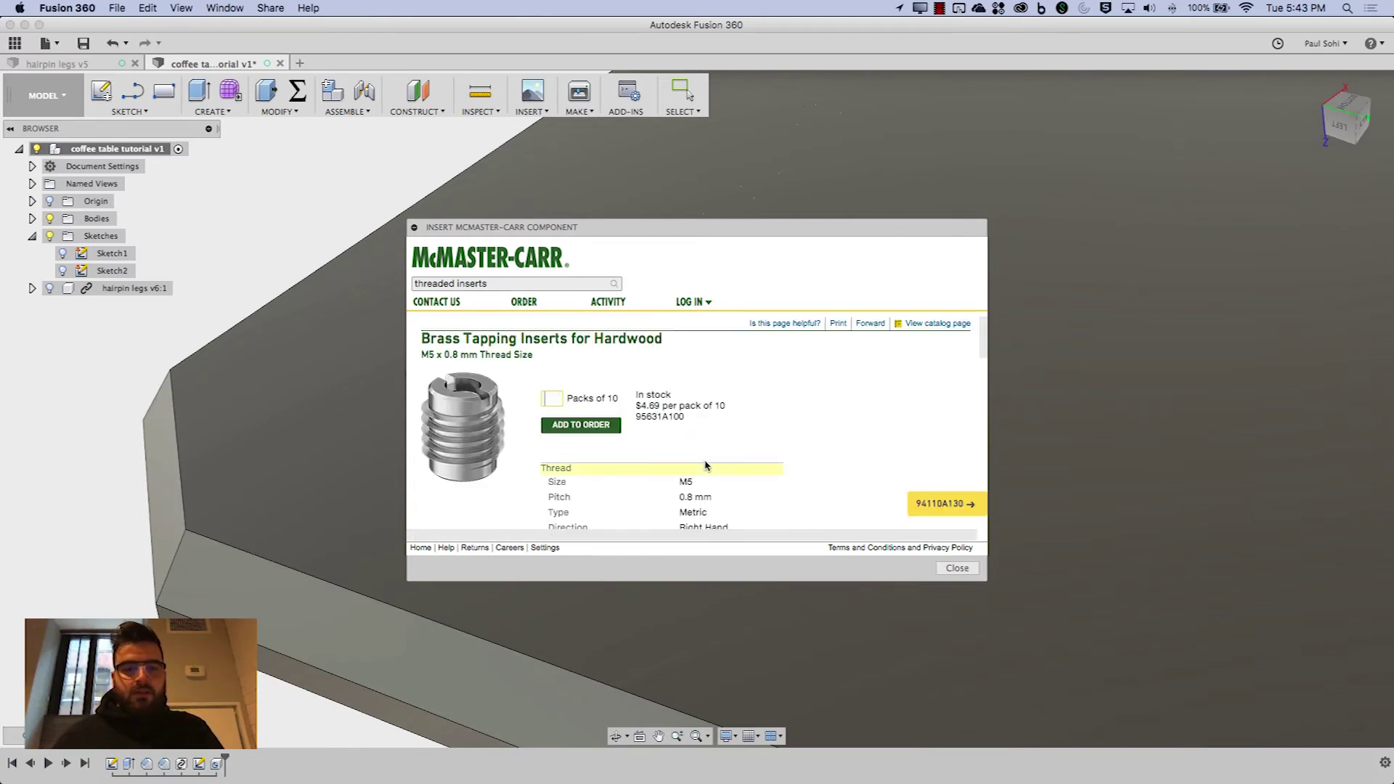
{"action": "scroll", "coordinate": [762, 431], "scroll_direction": "down", "scroll_amount": 10}
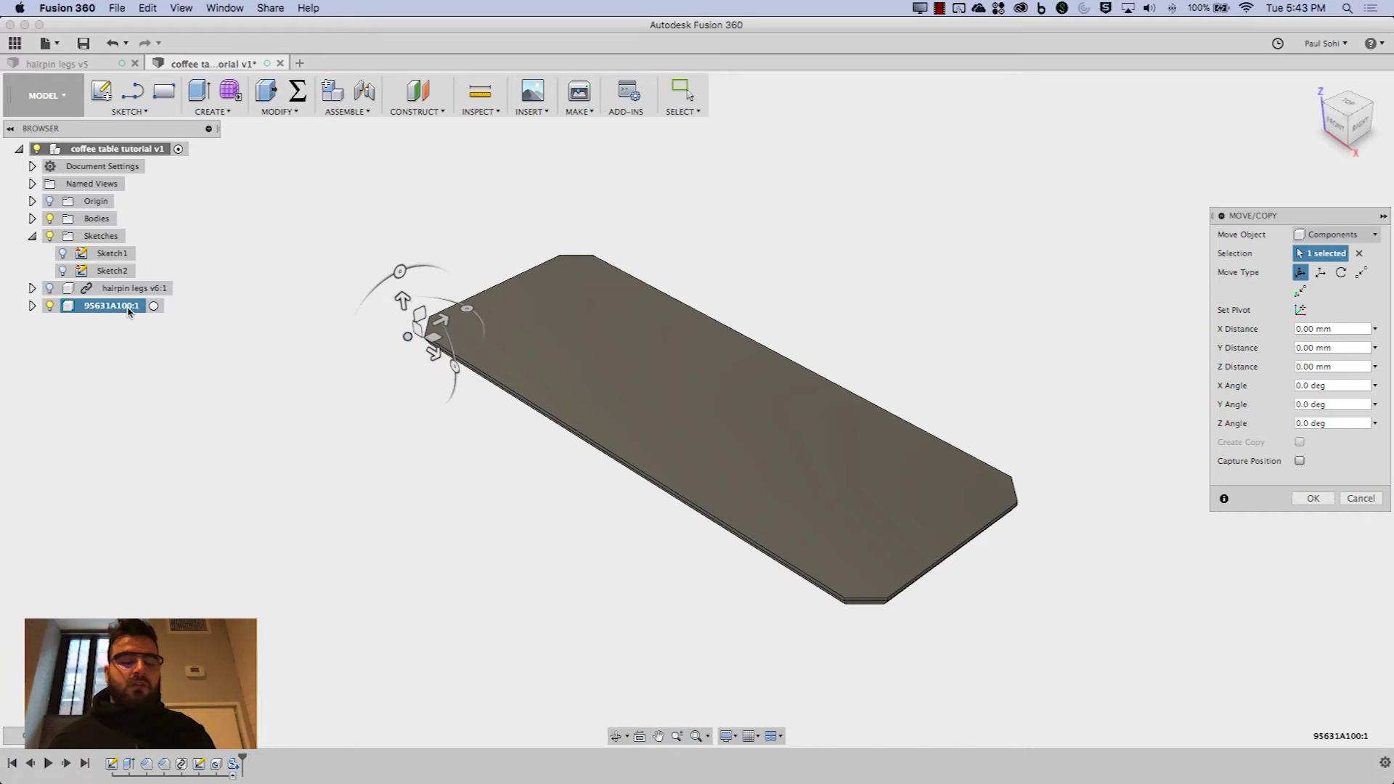
Rotate the inserted threaded insert to an X angle of 90 degrees and enable Capture Position
{"action": "scroll", "coordinate": [373, 335], "scroll_direction": "up", "scroll_amount": 3}
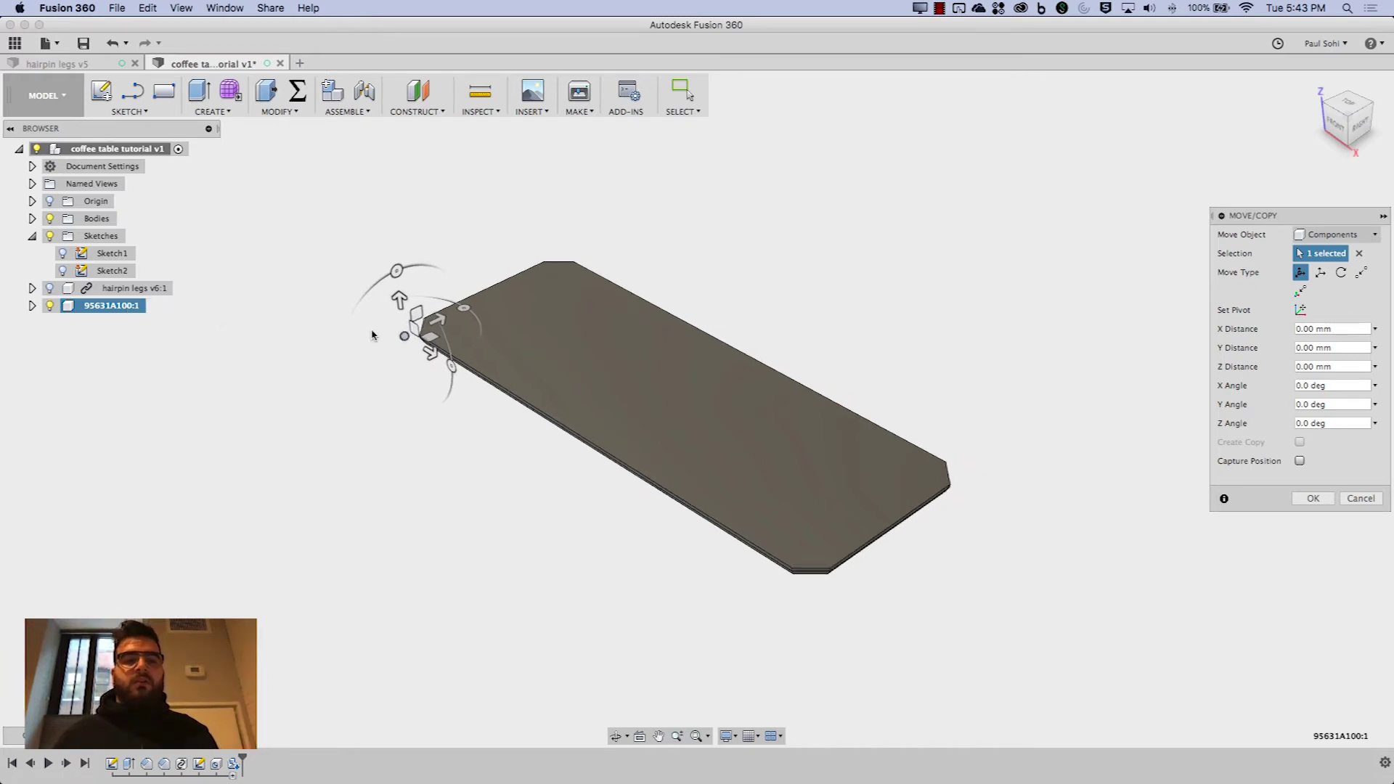
{"action": "scroll", "coordinate": [374, 335], "scroll_direction": "up", "scroll_amount": 3}
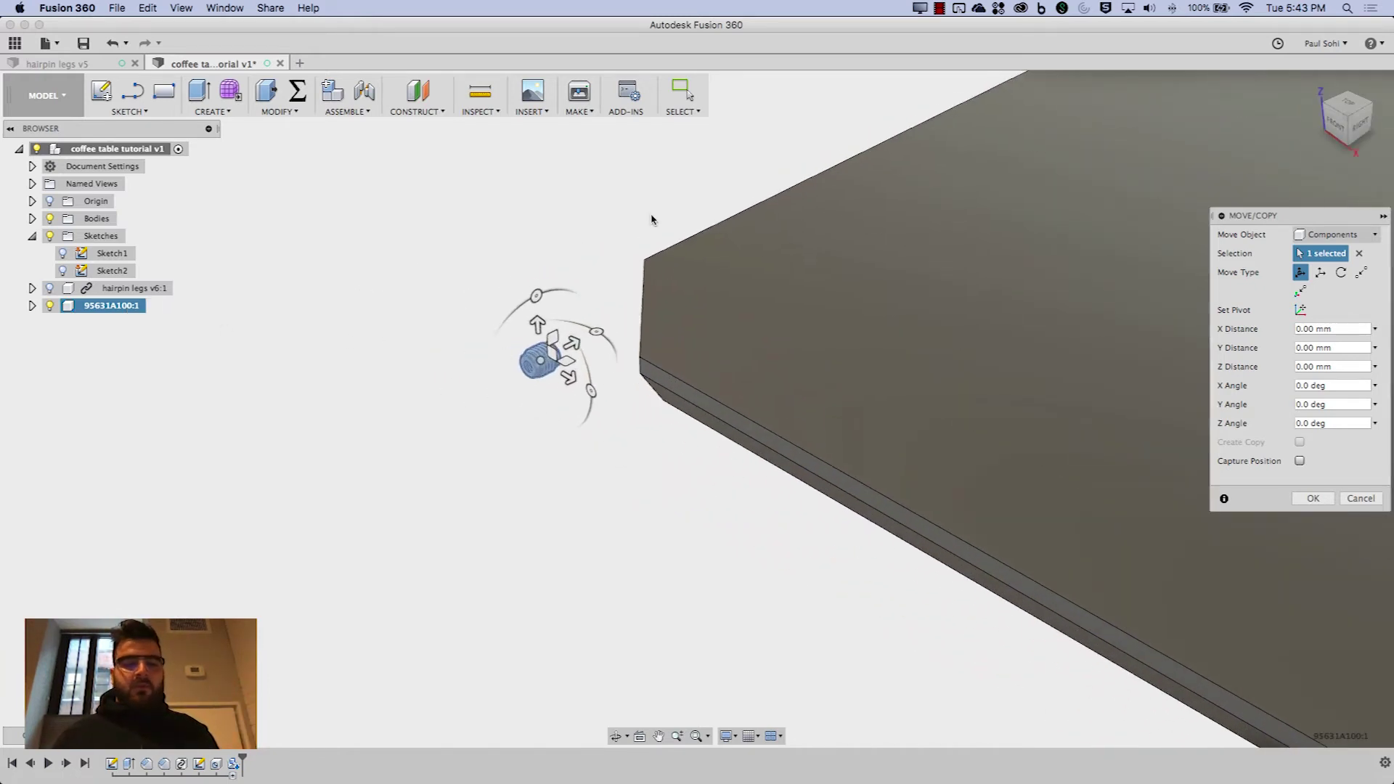
{"action": "middle_click_drag", "start_coordinate": [651, 218], "coordinate": [613, 345], "text": "shift"}
{"action": "middle_click_drag", "start_coordinate": [632, 290], "coordinate": [436, 445]}
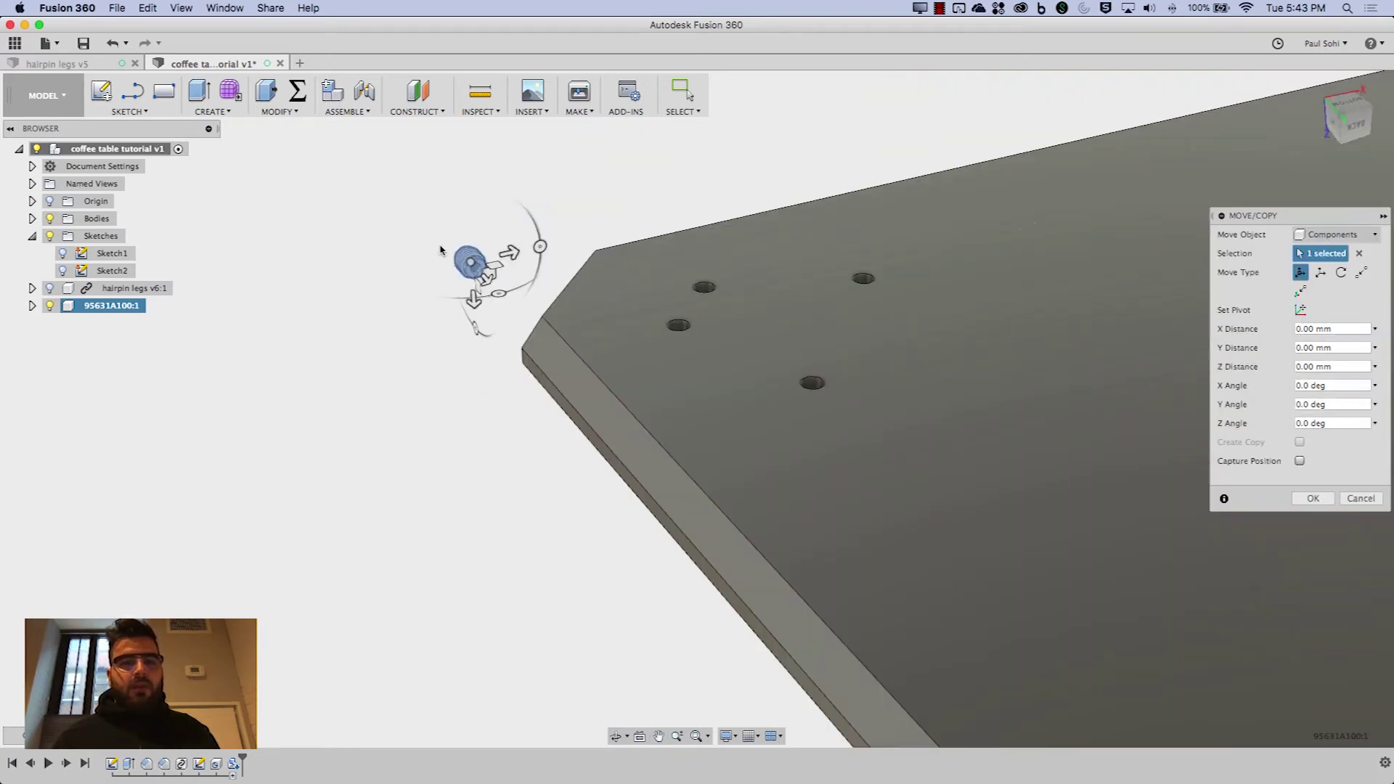
{"action": "scroll", "coordinate": [448, 258], "scroll_direction": "up", "scroll_amount": 5}
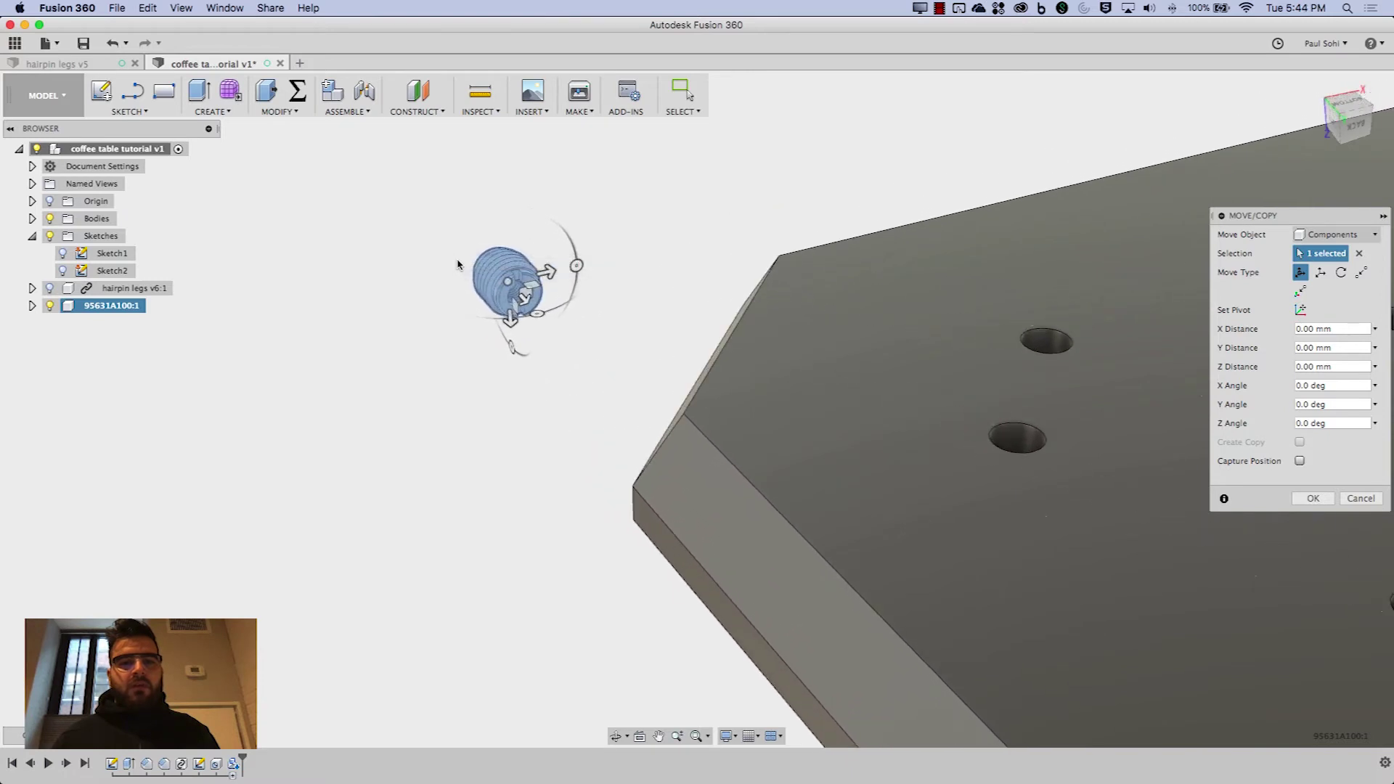
{"action": "scroll", "coordinate": [505, 278], "scroll_direction": "up", "scroll_amount": 5}
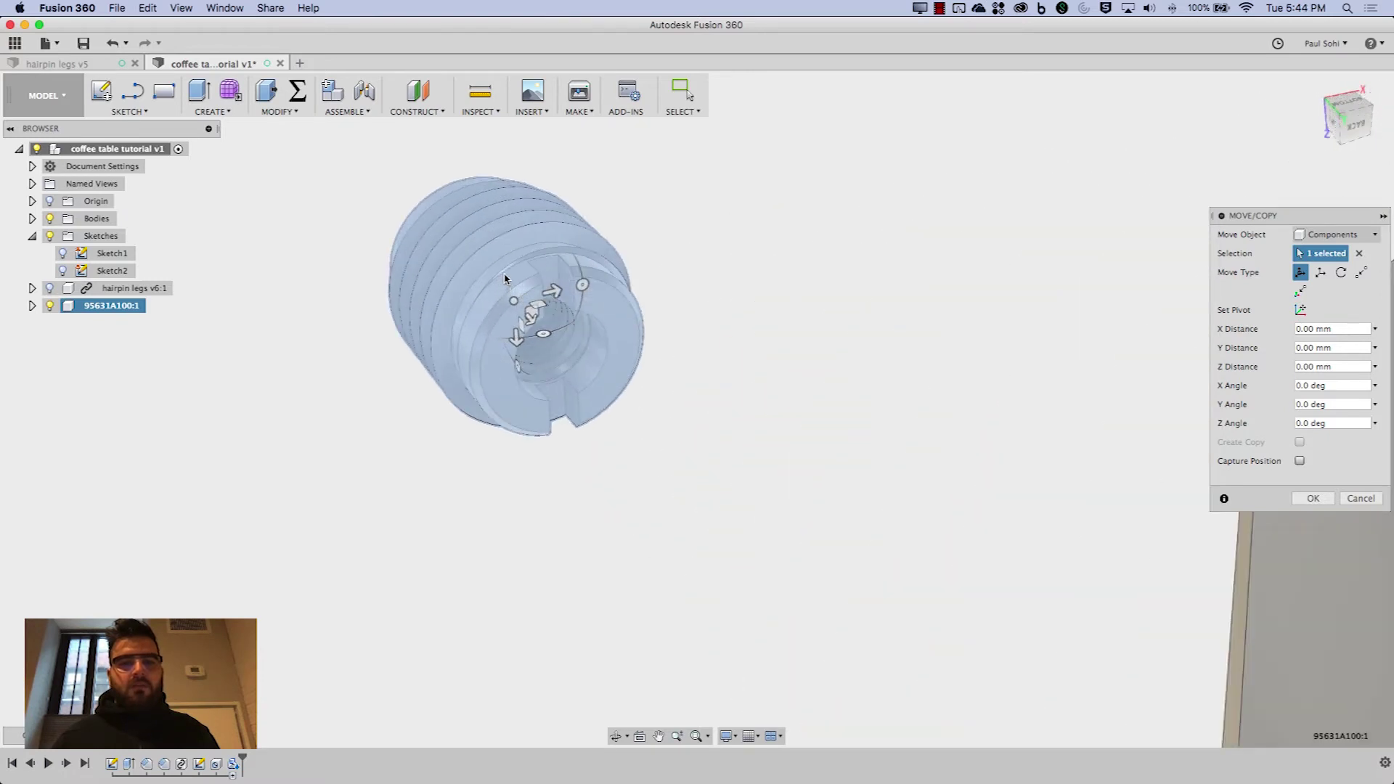
{"action": "scroll", "coordinate": [523, 277], "scroll_direction": "up", "scroll_amount": 2}
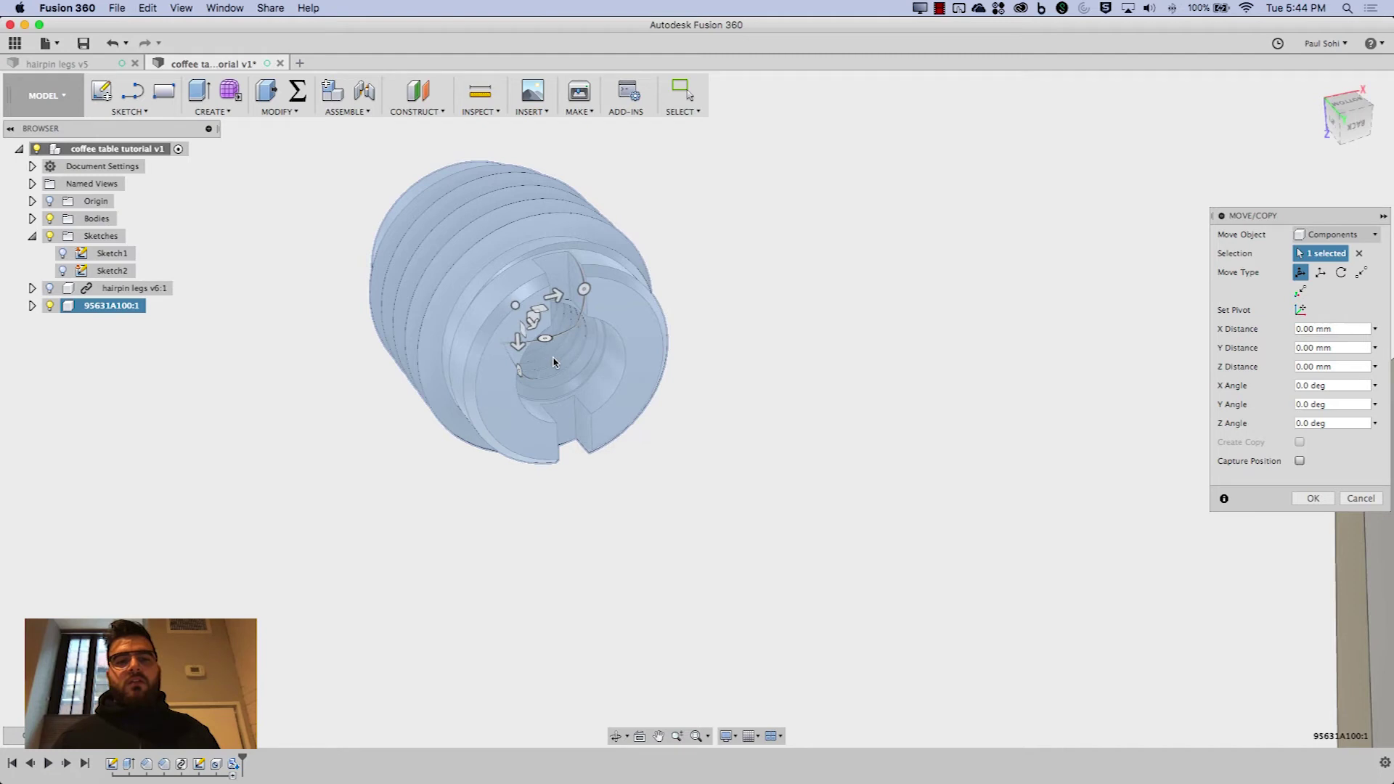
{"action": "scroll", "coordinate": [558, 365], "scroll_direction": "down", "scroll_amount": 6}
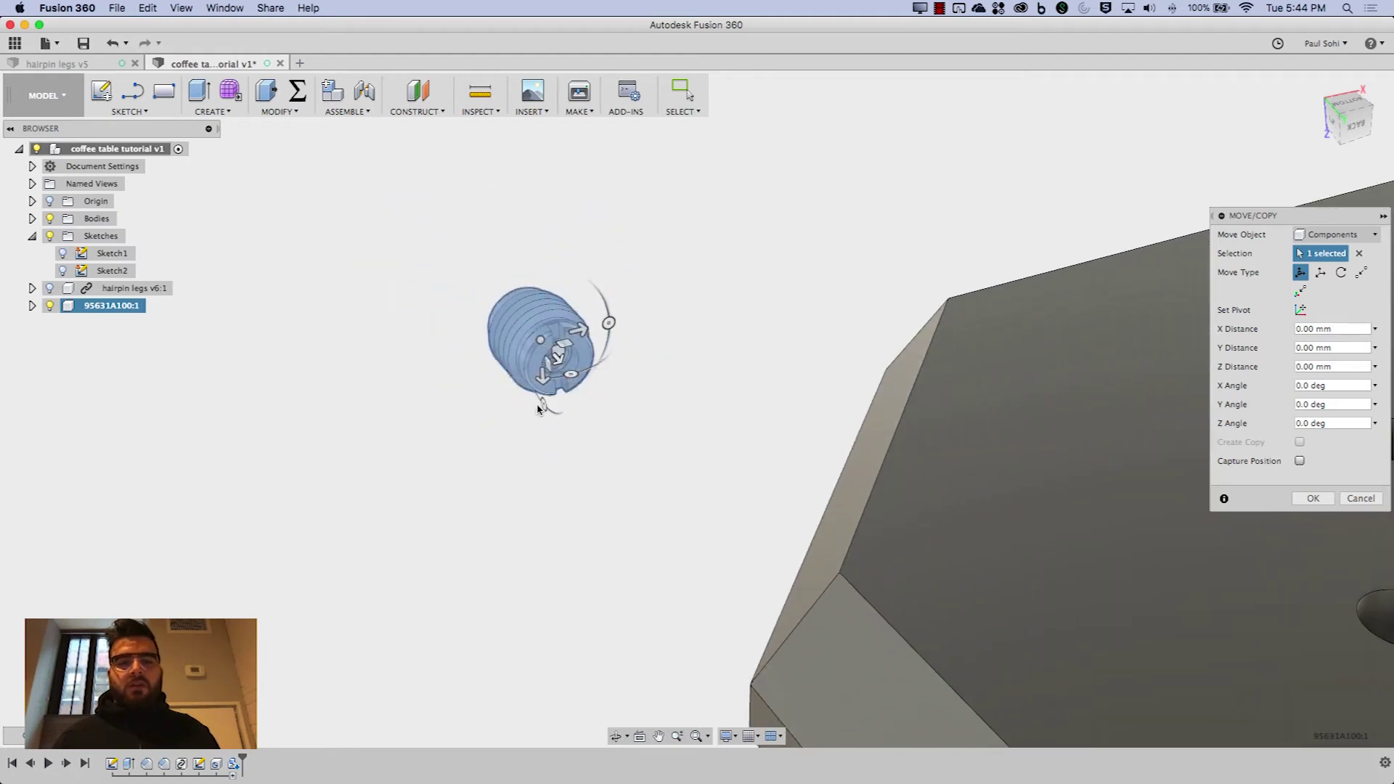
{"action": "left_click_drag", "start_coordinate": [538, 409], "coordinate": [569, 380]}
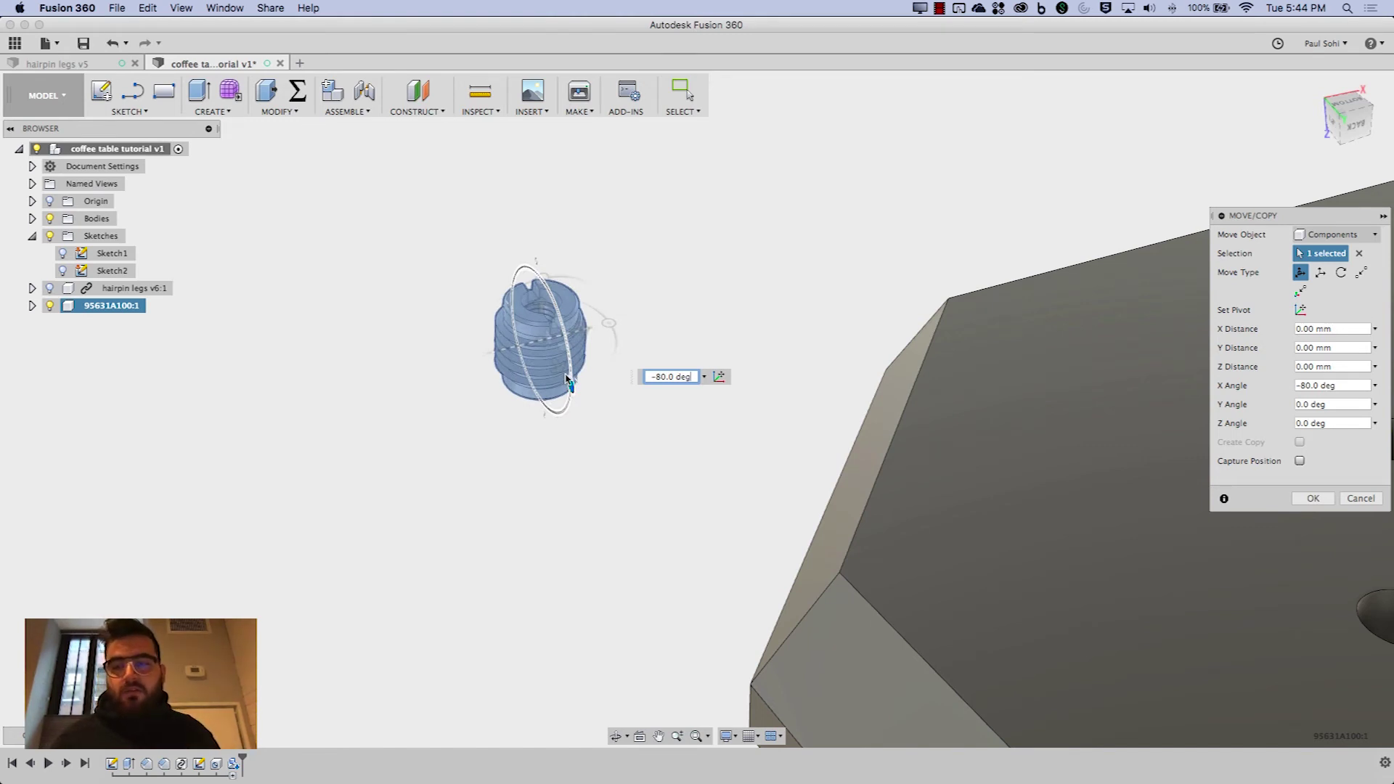
{"action": "left_click_drag", "start_coordinate": [567, 379], "coordinate": [512, 311]}
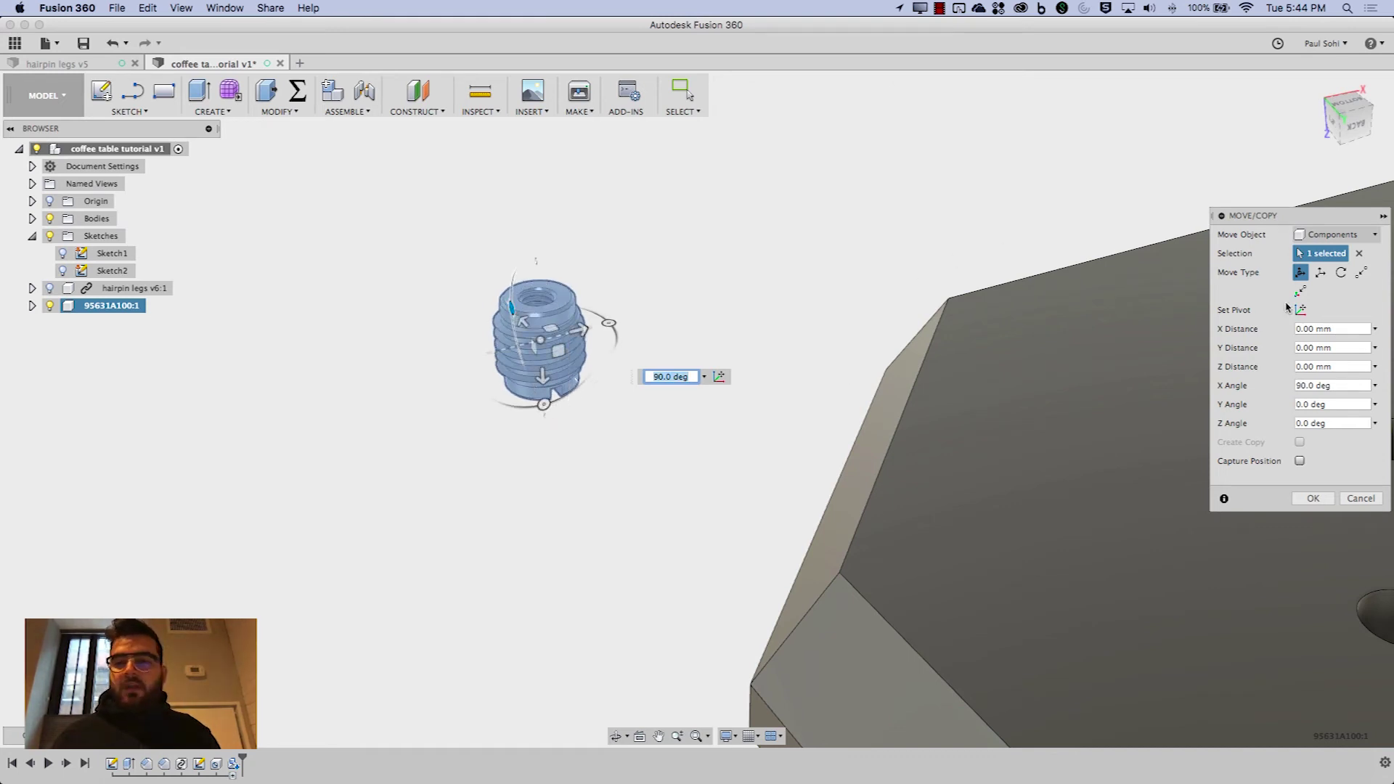
{"action": "left_click", "coordinate": [1300, 461]}
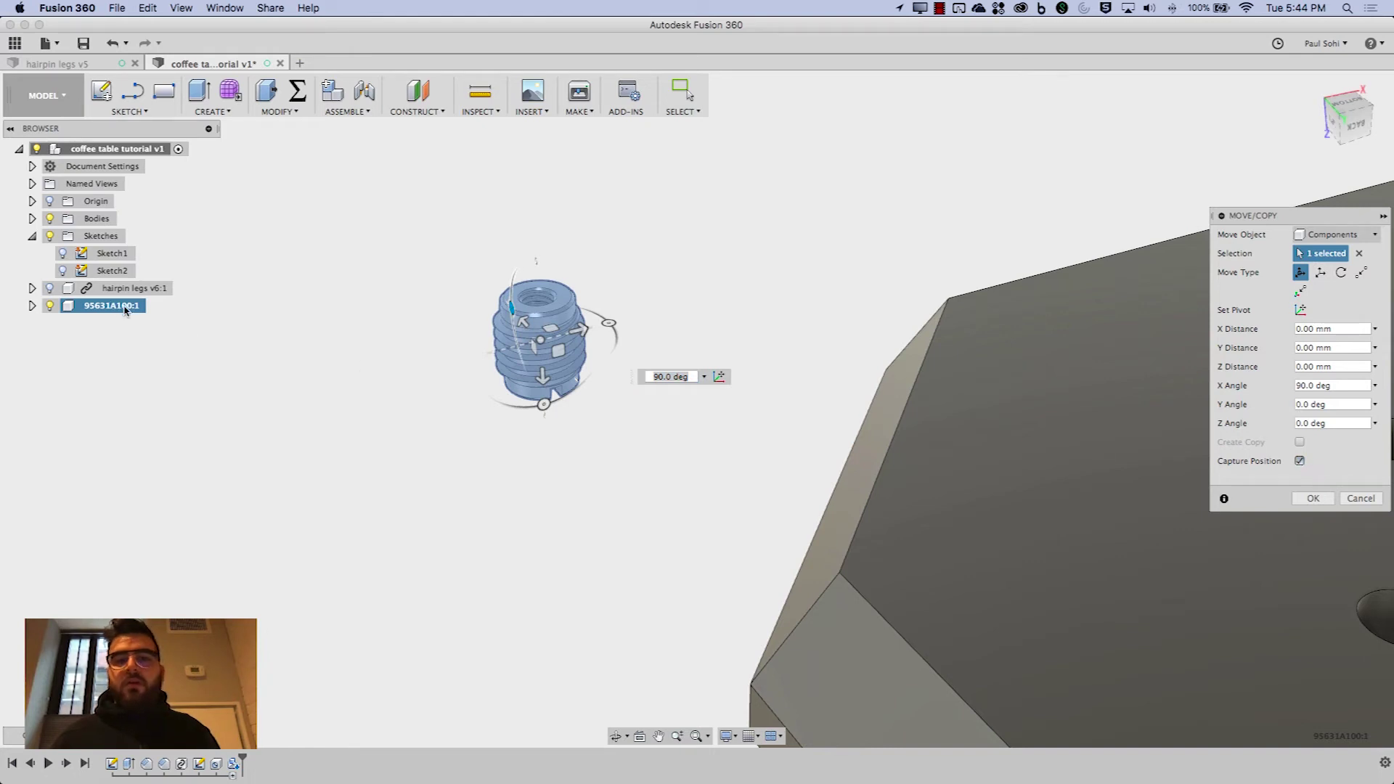
Move the threaded insert point to point, from its end-face circle centre to the rim centre of the first hole near the tabletop corner
{"action": "scroll", "coordinate": [488, 365], "scroll_direction": "down", "scroll_amount": 3}
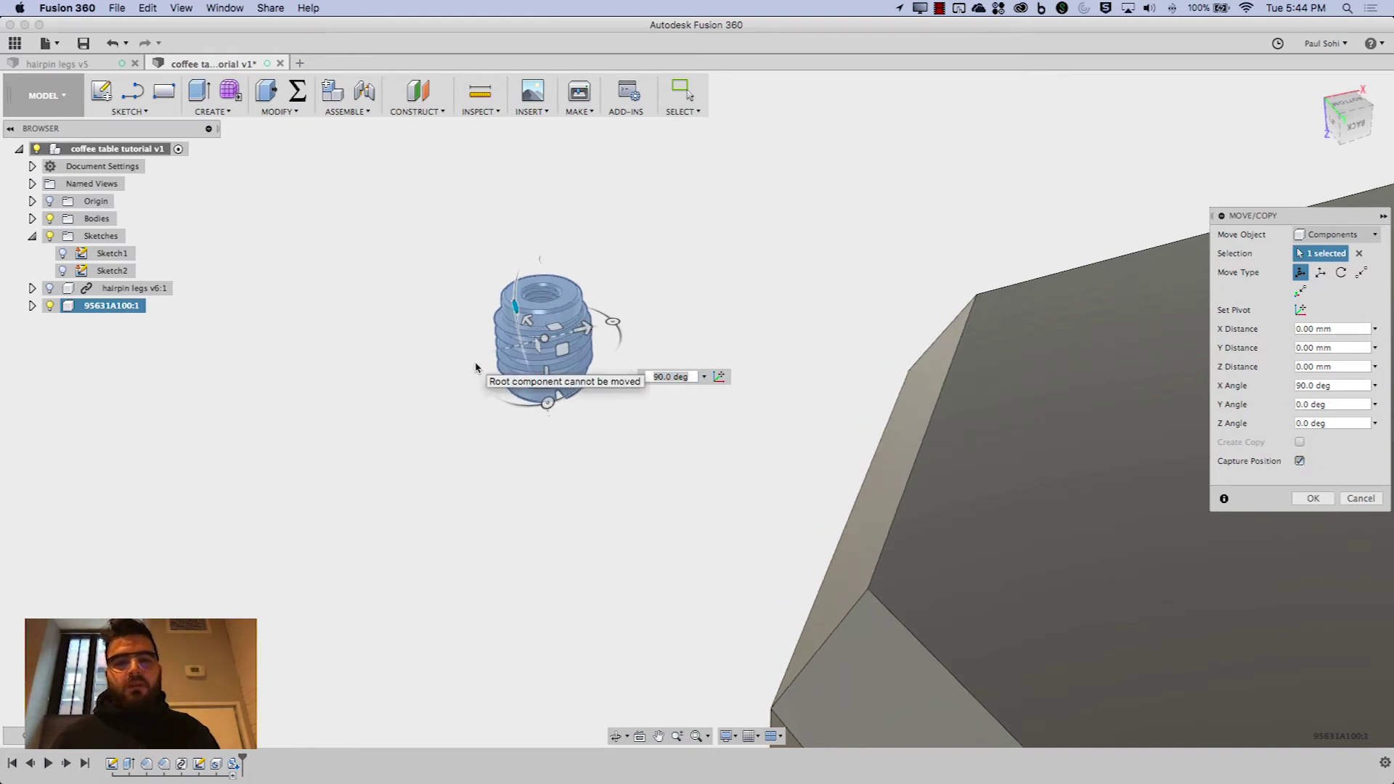
{"action": "left_click", "coordinate": [1362, 273]}
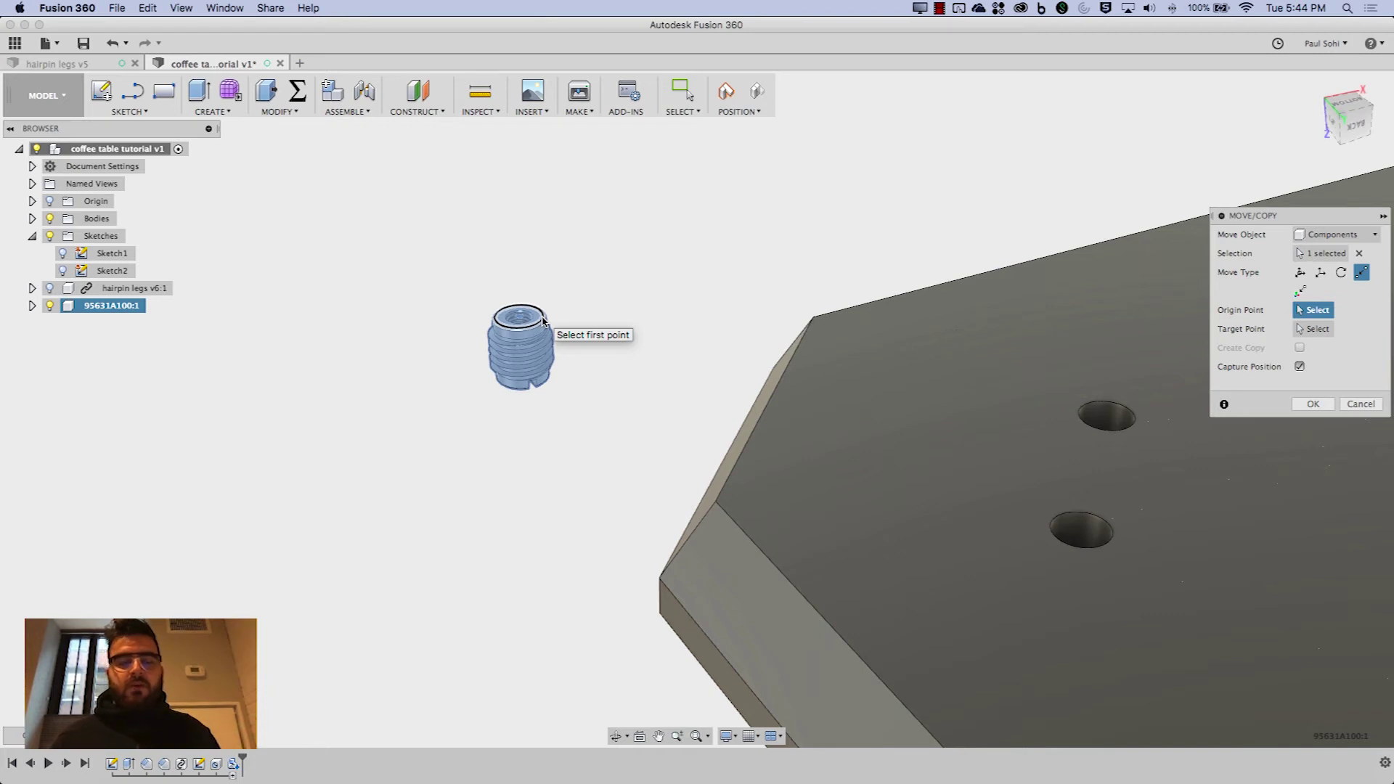
{"action": "left_click", "coordinate": [543, 320]}
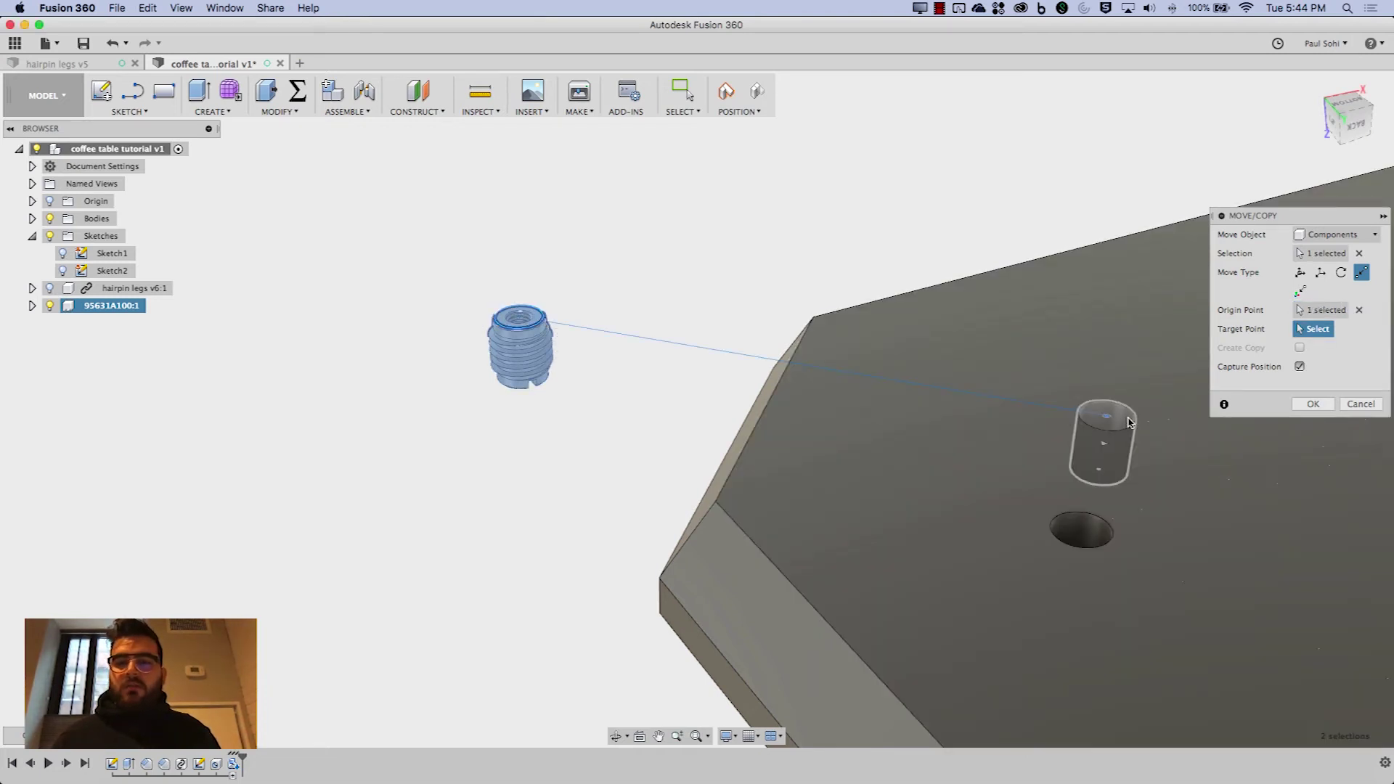
{"action": "left_click", "coordinate": [1133, 418]}
{"action": "scroll", "coordinate": [617, 349], "scroll_direction": "down", "scroll_amount": 3}
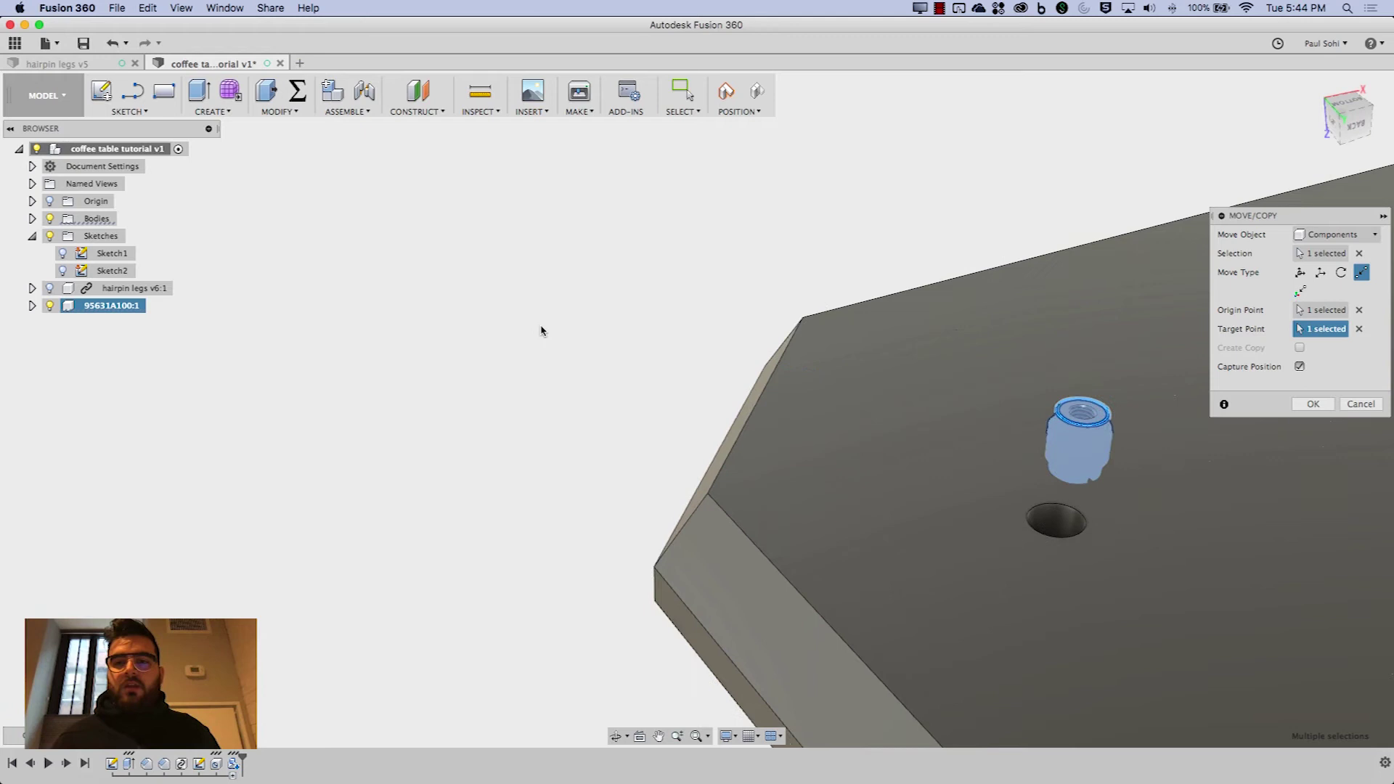
{"action": "left_click", "coordinate": [1310, 404]}
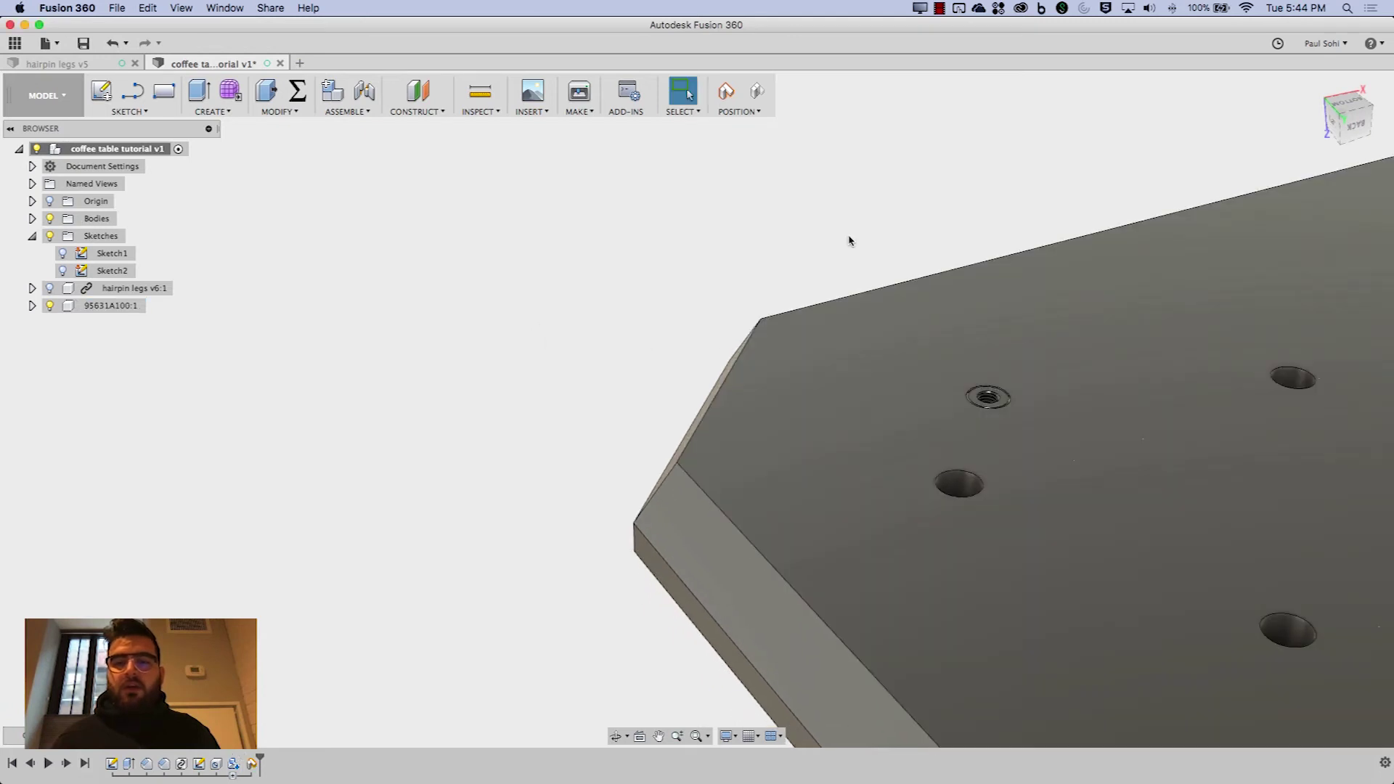
Create a copy of the threaded insert and move it point to point into the adjacent hole near the chamfered corner
{"action": "middle_click_drag", "start_coordinate": [927, 199], "coordinate": [825, 215]}
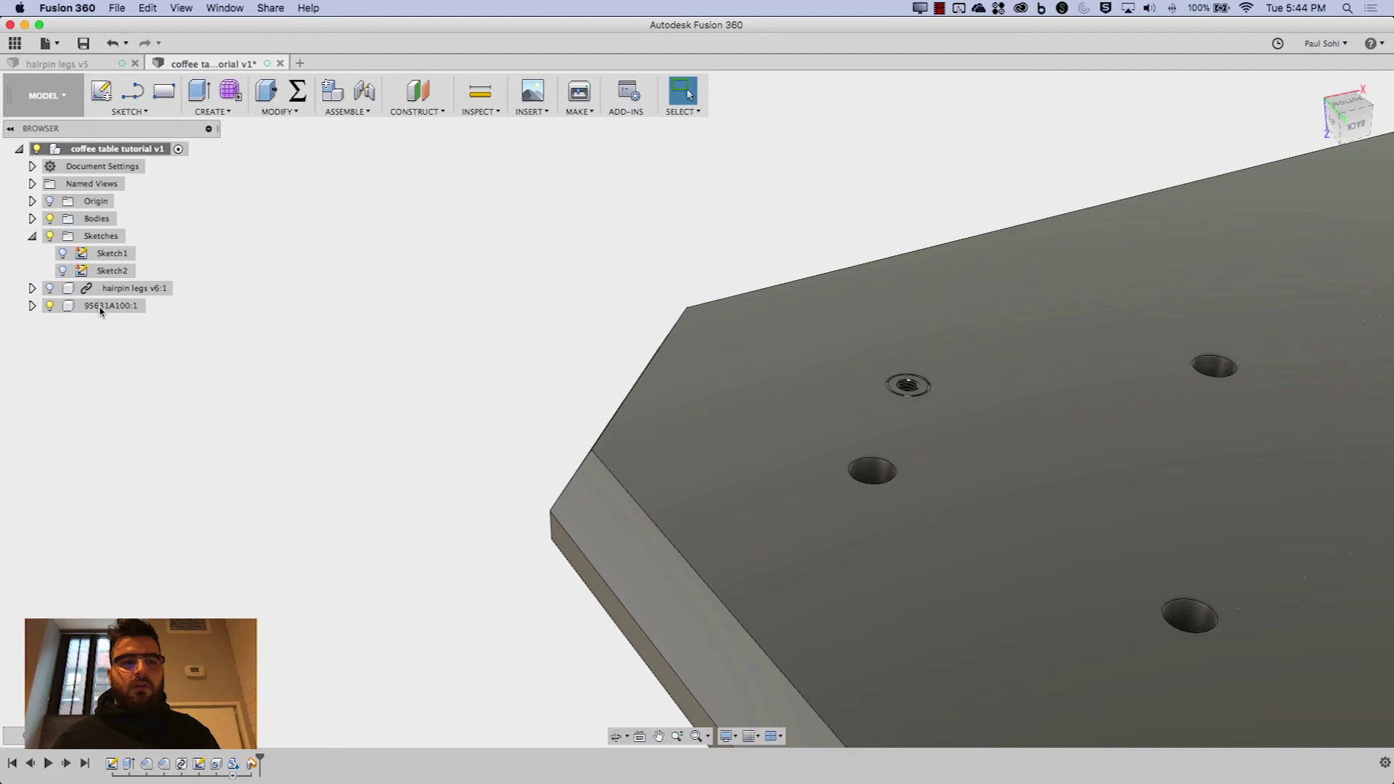
{"action": "right_click", "coordinate": [101, 311]}
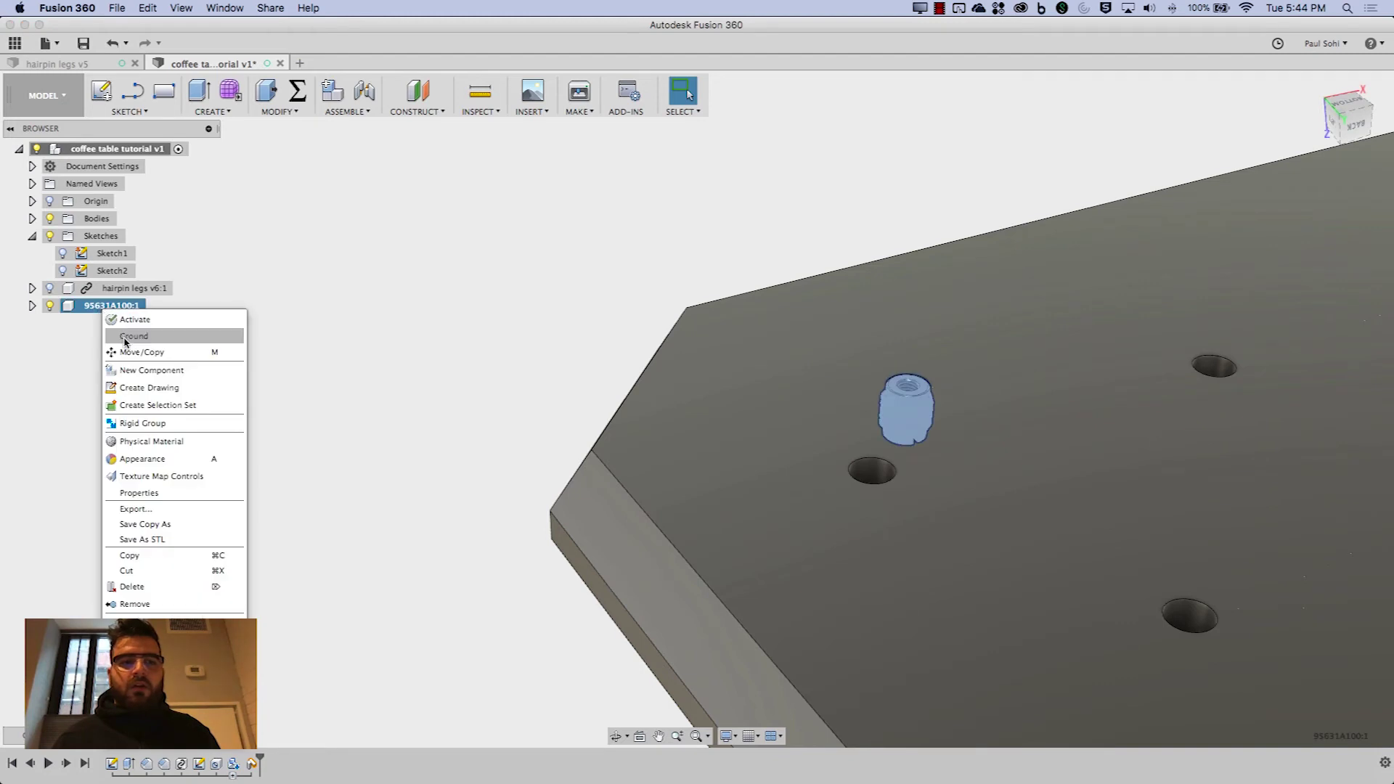
{"action": "left_click", "coordinate": [132, 353]}
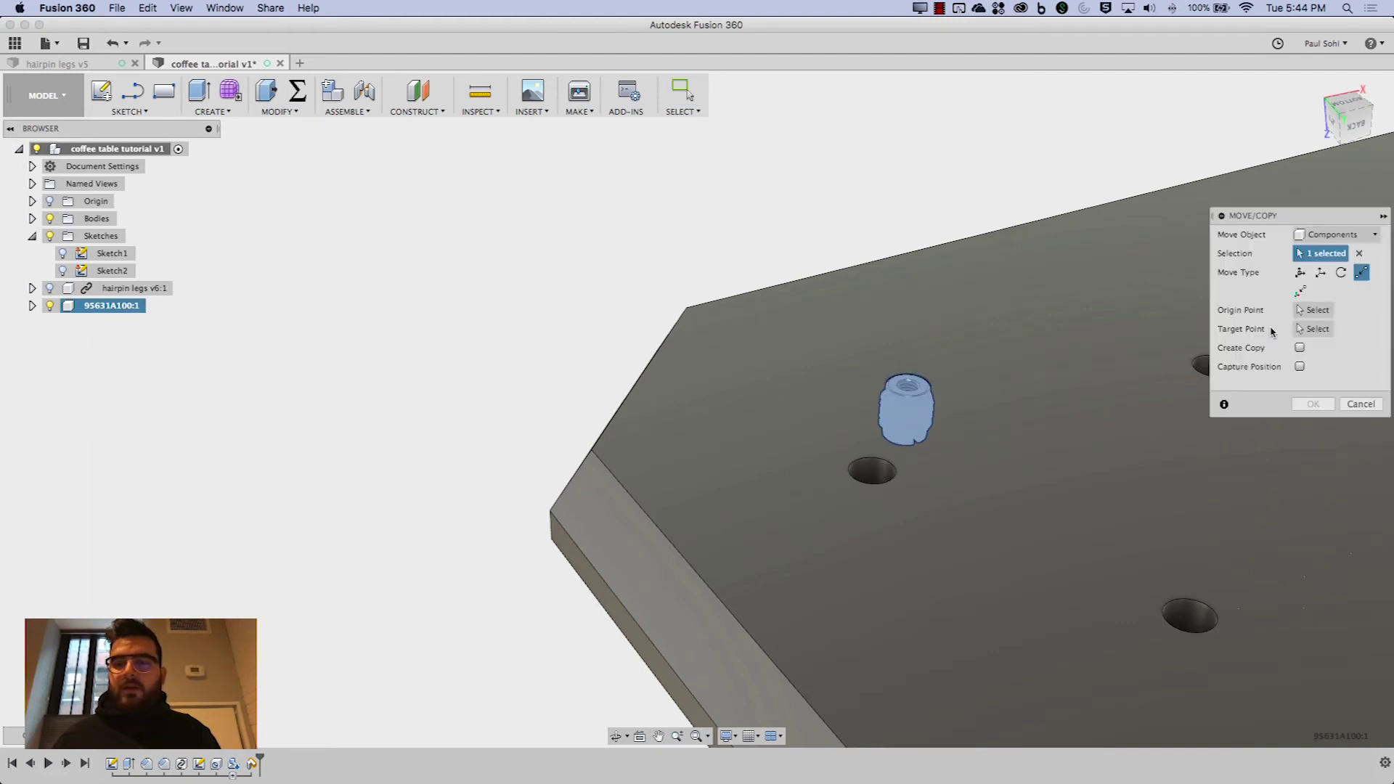
{"action": "left_click", "coordinate": [1300, 349]}
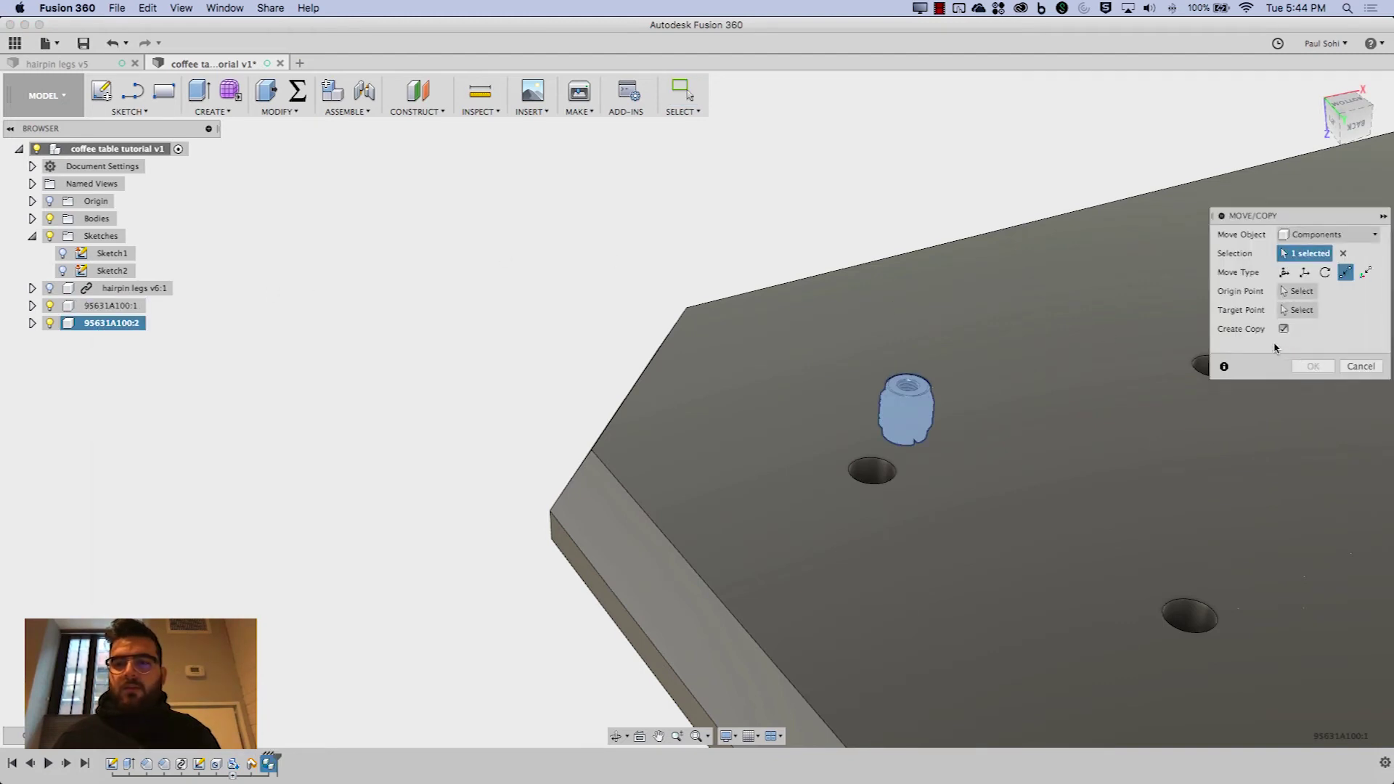
{"action": "left_click", "coordinate": [1298, 291]}
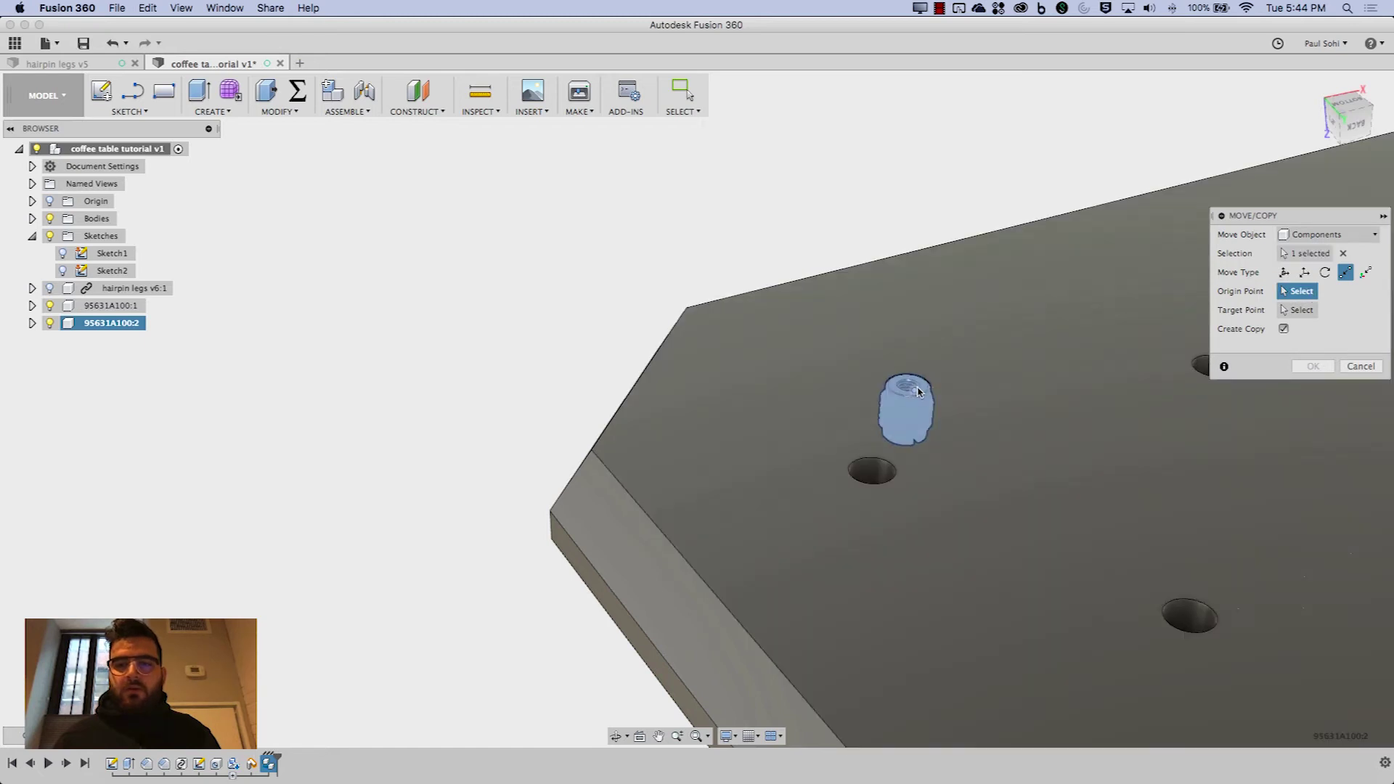
{"action": "left_click", "coordinate": [926, 394]}
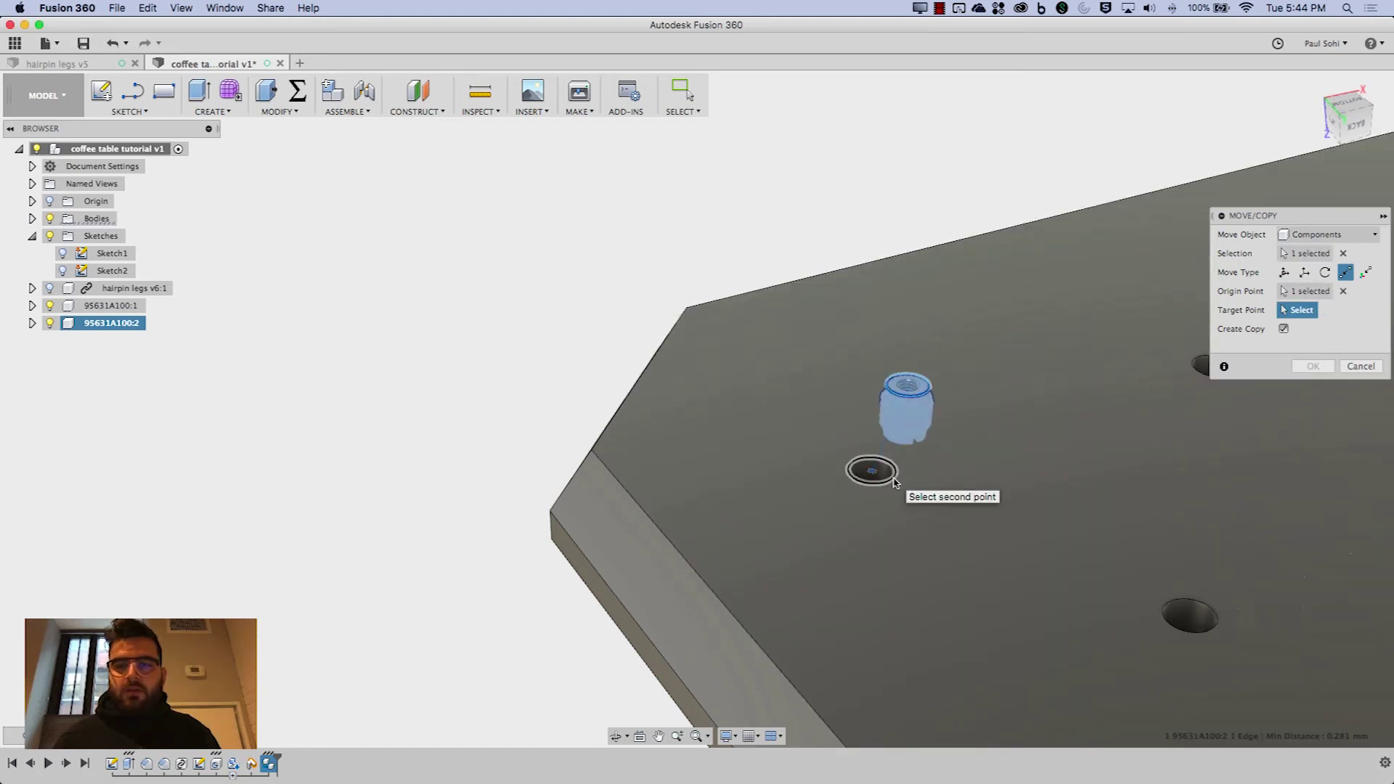
{"action": "left_click", "coordinate": [894, 482]}
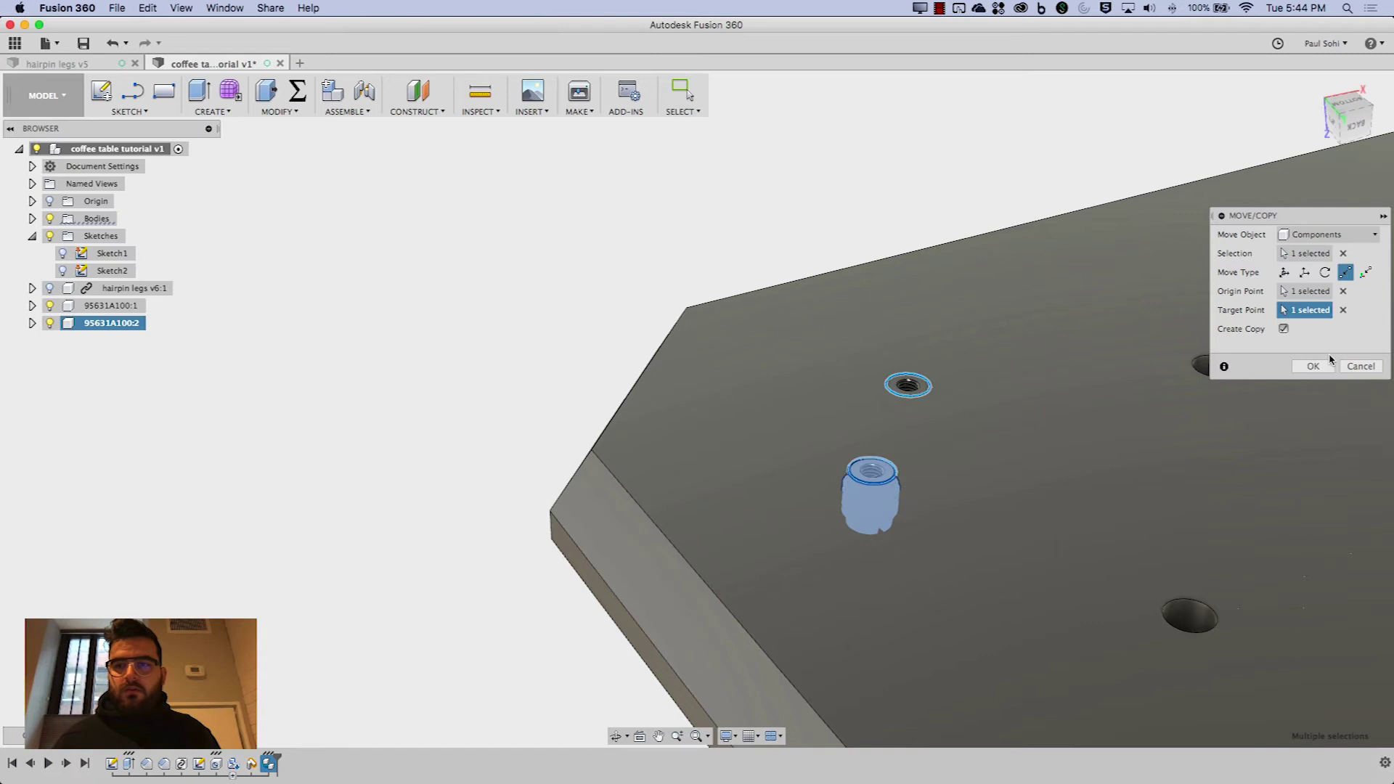
{"action": "left_click", "coordinate": [1316, 369]}
Create a copy of the first threaded insert component and move it point to point into the empty hole near the tabletop's long edge
{"action": "right_click", "coordinate": [482, 278]}
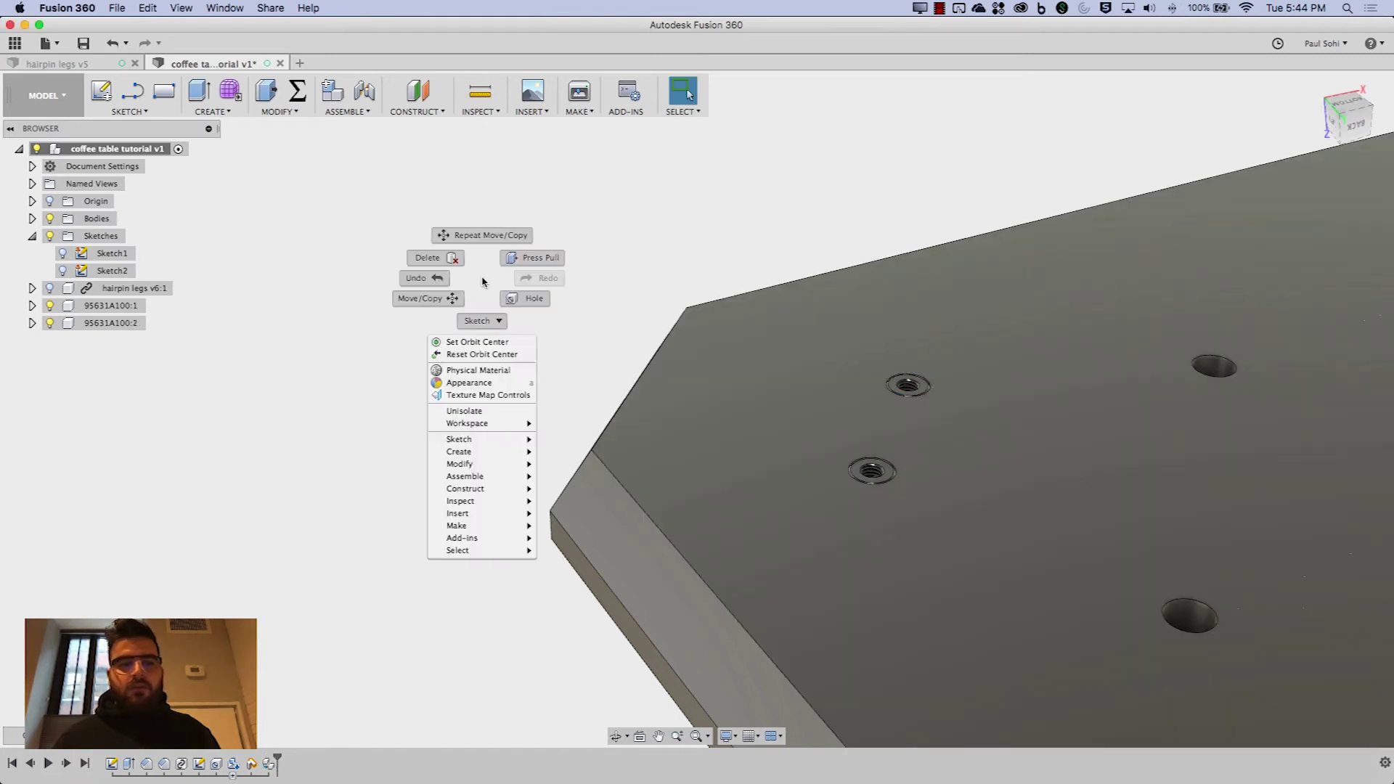
{"action": "left_click", "coordinate": [484, 237]}
{"action": "scroll", "coordinate": [399, 315], "scroll_direction": "down", "scroll_amount": 3}
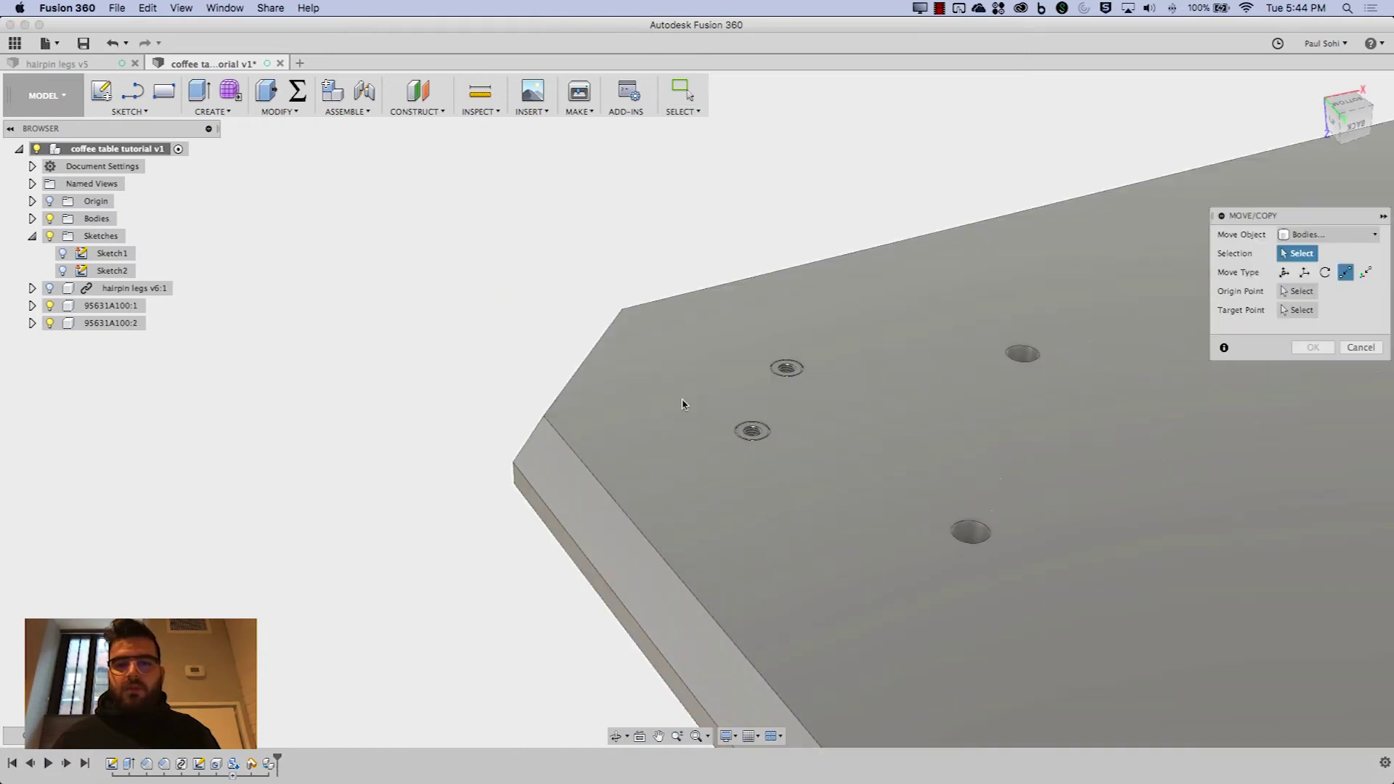
{"action": "left_click", "coordinate": [1291, 294]}
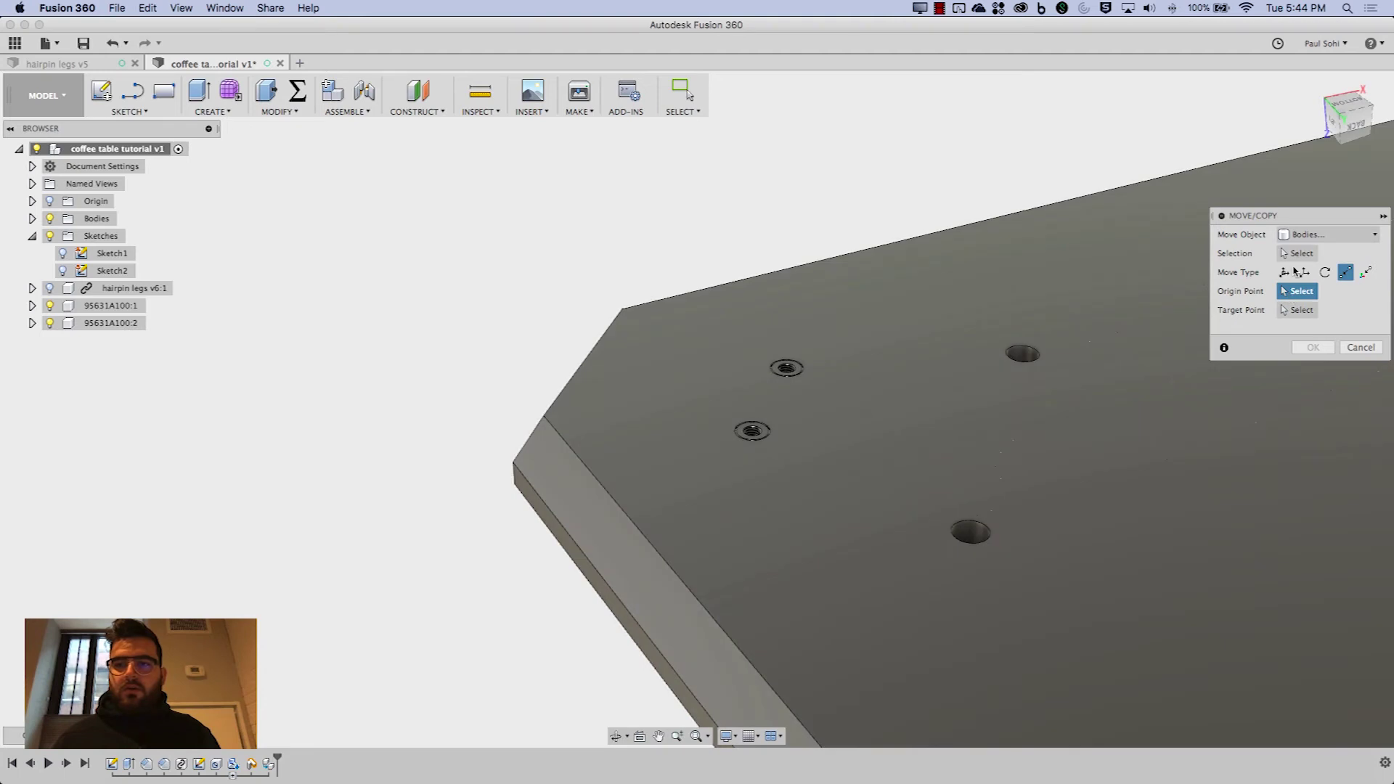
{"action": "left_click", "coordinate": [1297, 253]}
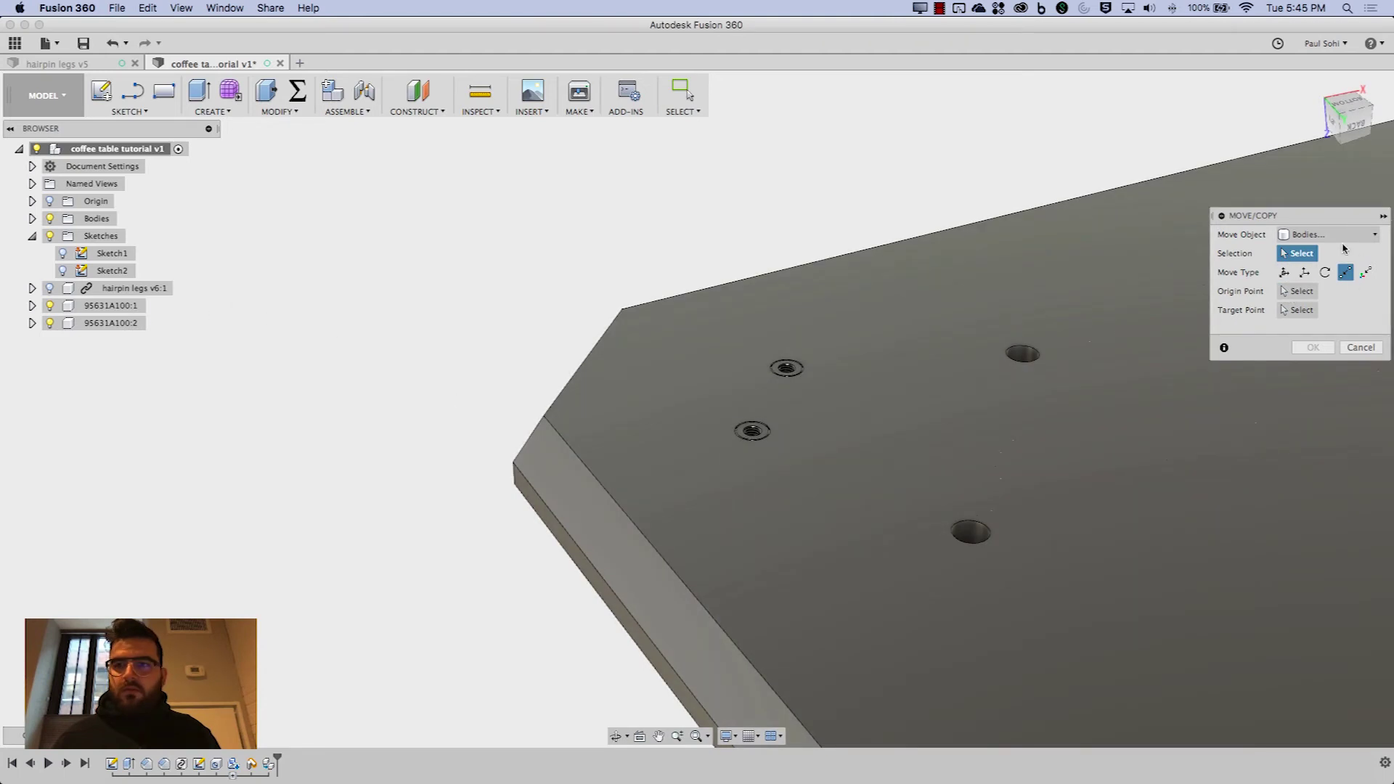
{"action": "left_click", "coordinate": [1342, 235]}
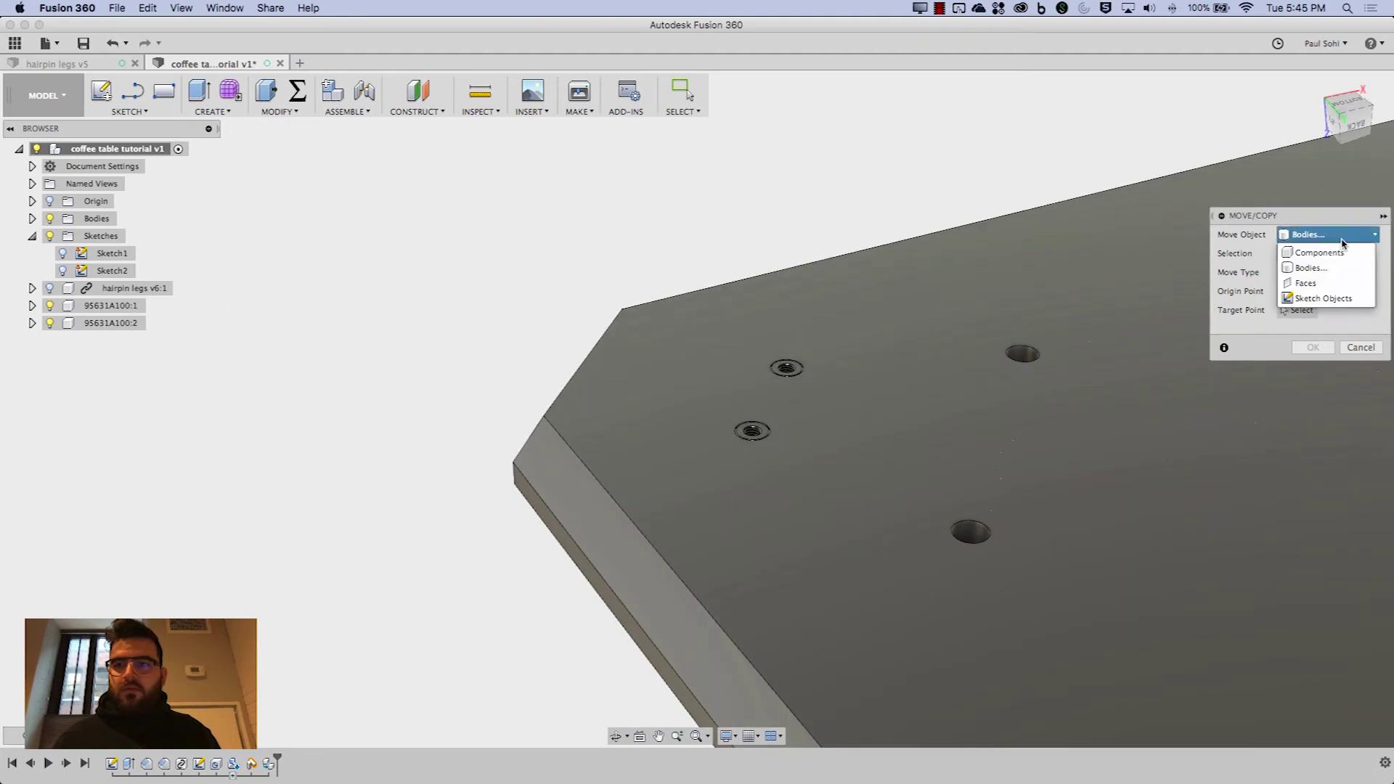
{"action": "left_click", "coordinate": [1316, 252]}
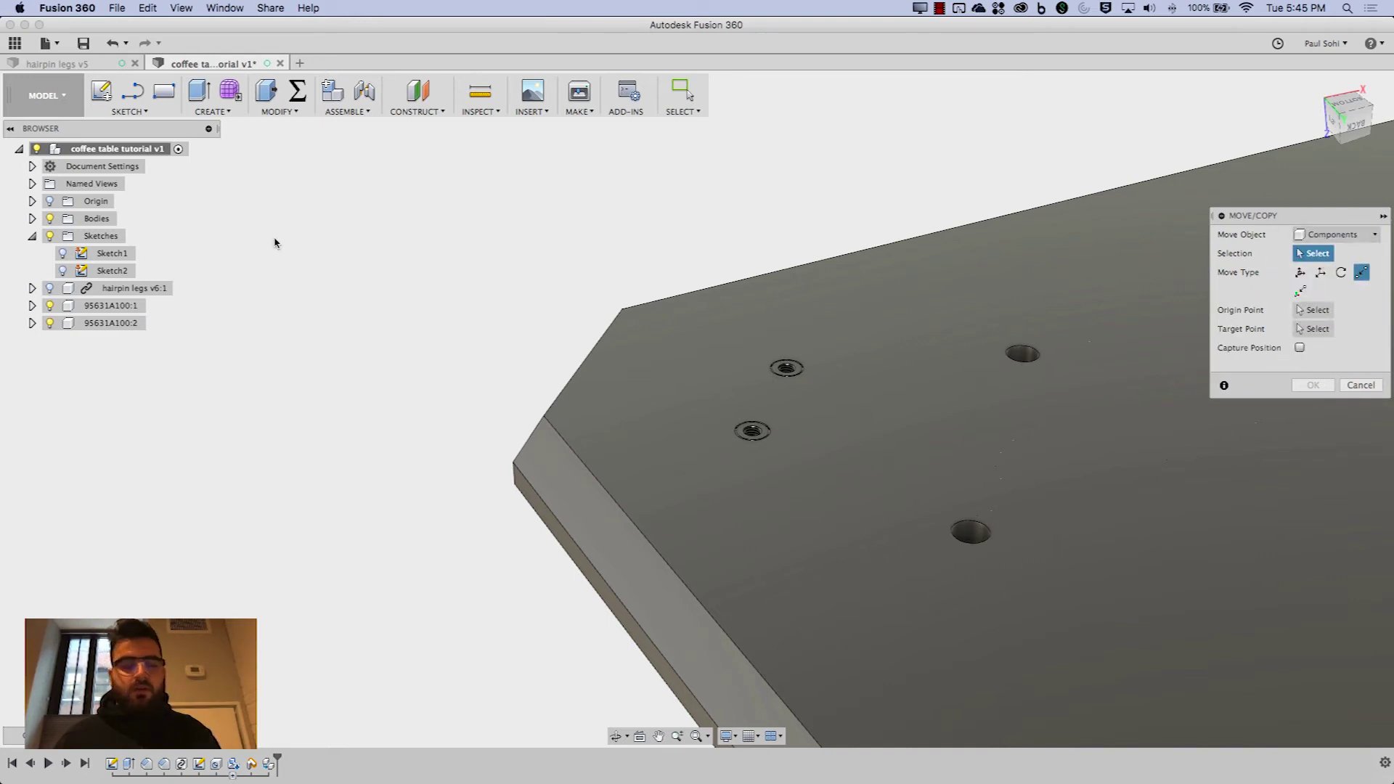
{"action": "left_click", "coordinate": [114, 308]}
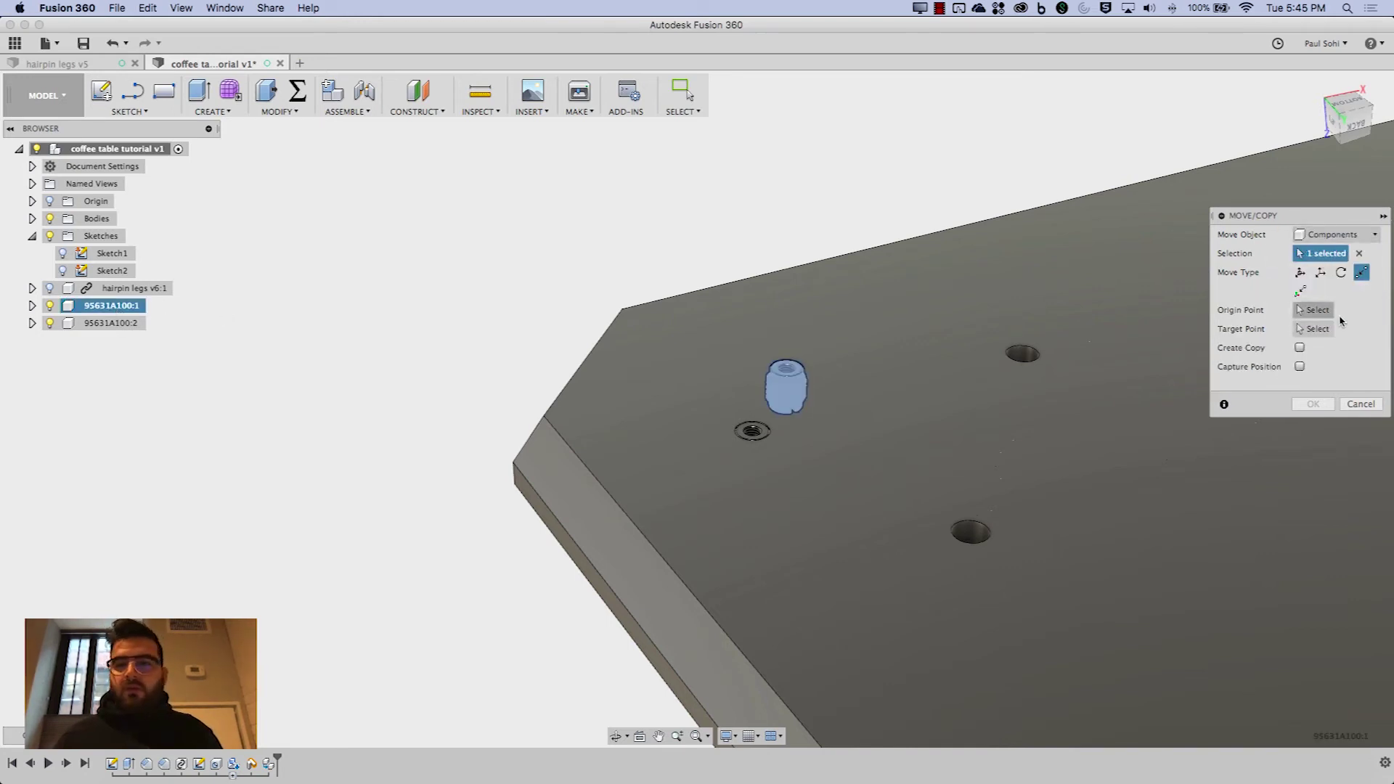
{"action": "left_click", "coordinate": [1315, 311]}
{"action": "left_click", "coordinate": [791, 375]}
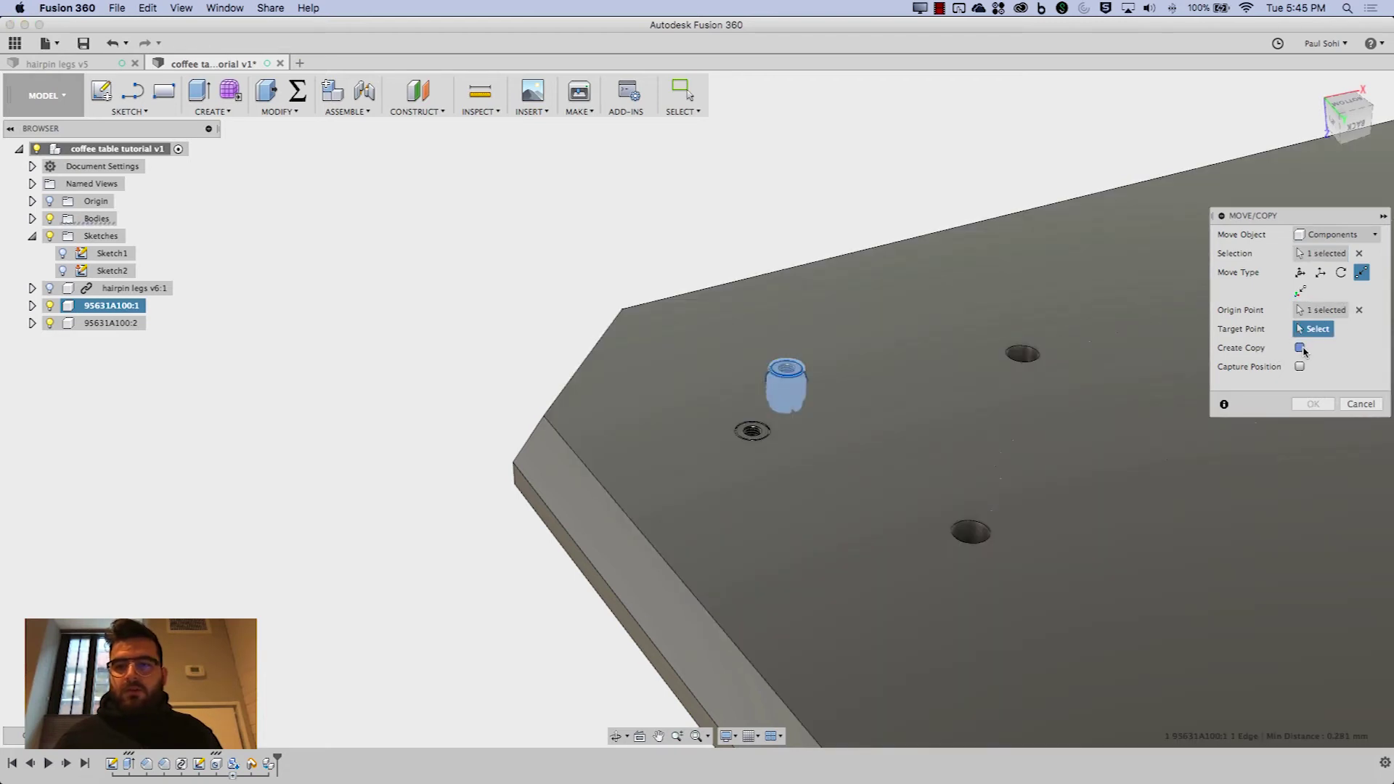
{"action": "left_click", "coordinate": [1299, 348]}
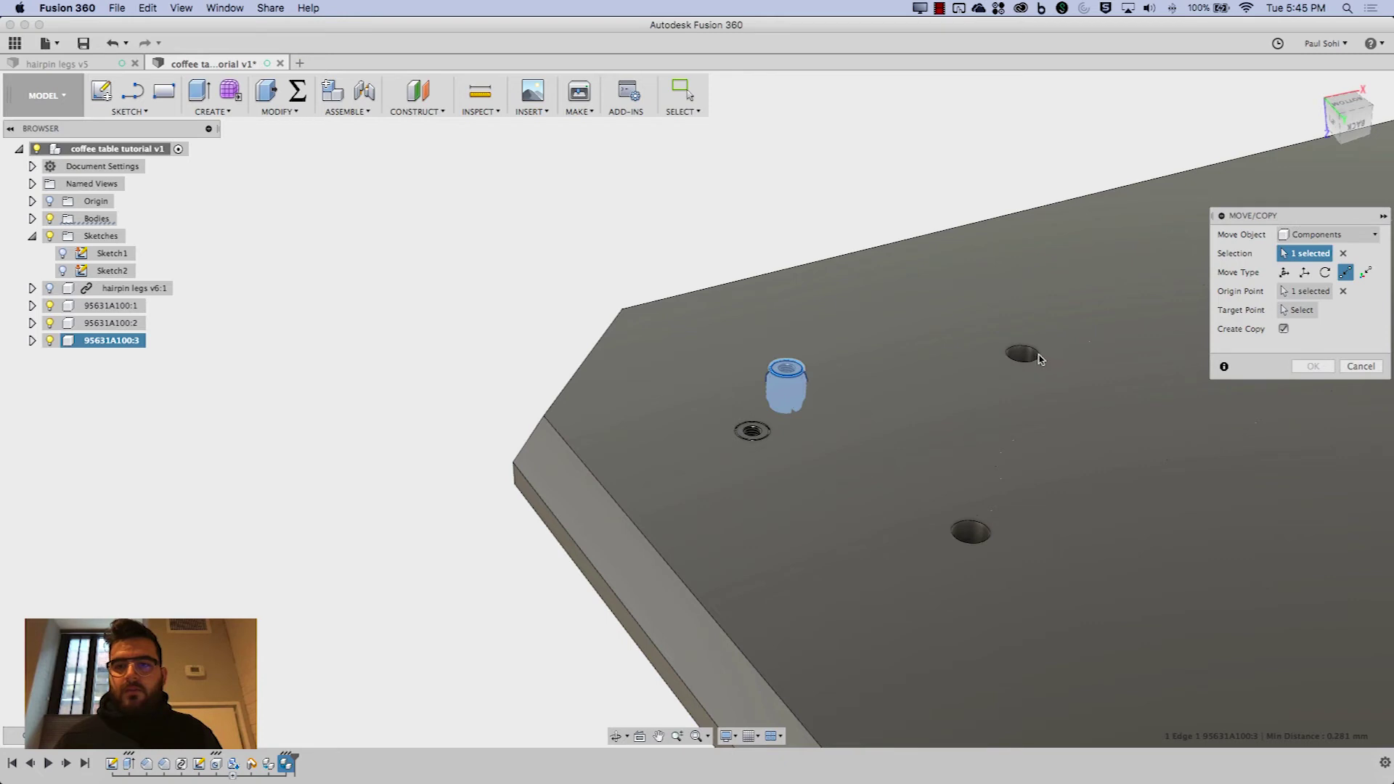
{"action": "left_click", "coordinate": [1300, 310]}
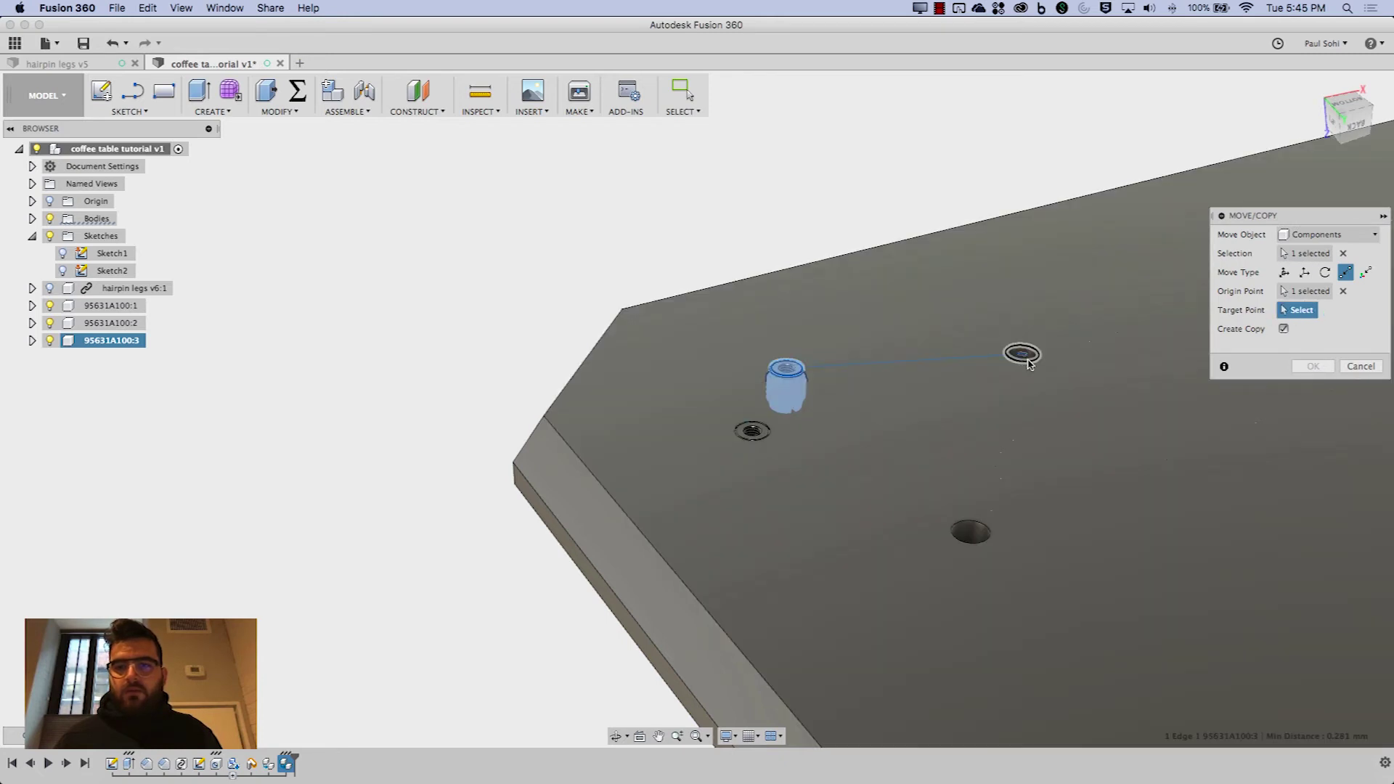
{"action": "left_click", "coordinate": [1029, 364]}
{"action": "left_click", "coordinate": [1313, 366]}
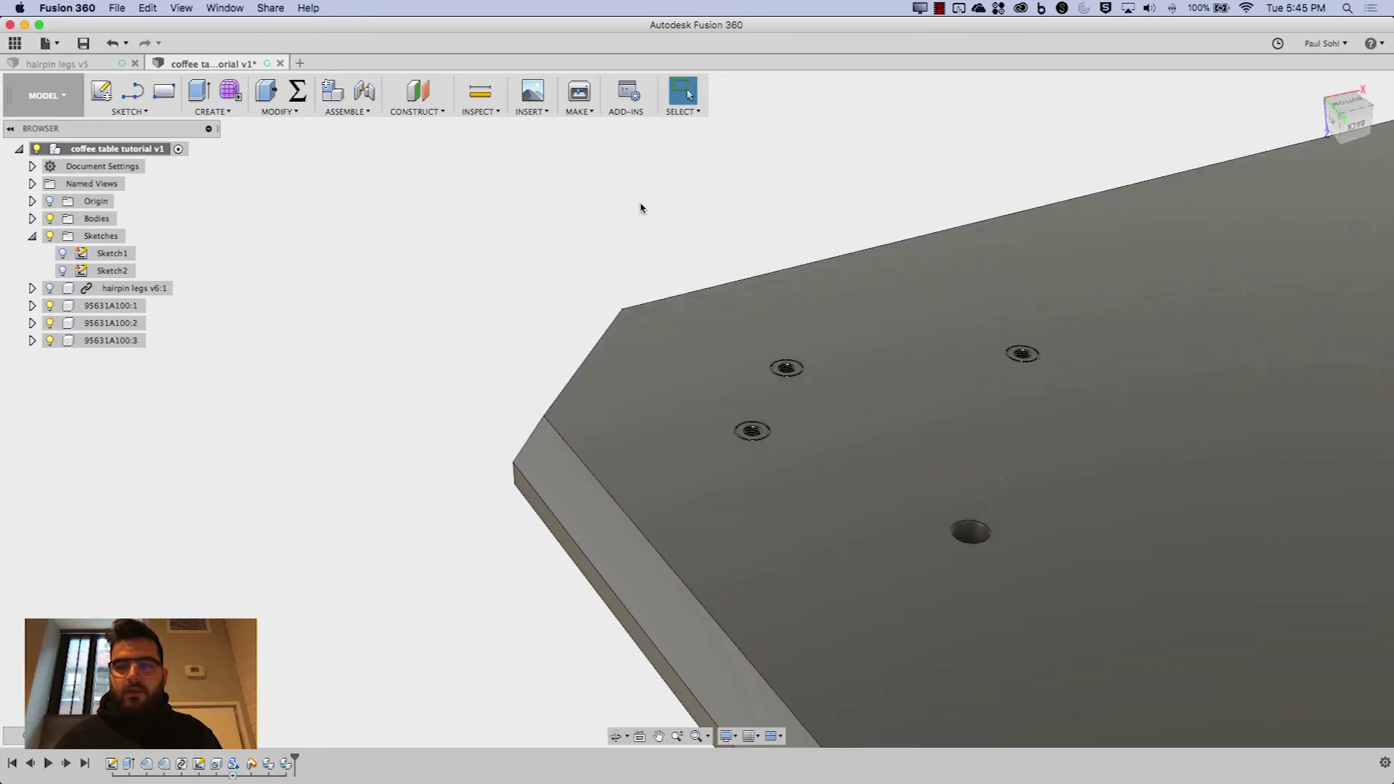
Copy the first threaded insert again and move it point to point from its end-face circle centre into the last empty hole
{"action": "right_click", "coordinate": [632, 260]}
{"action": "left_click", "coordinate": [626, 217]}
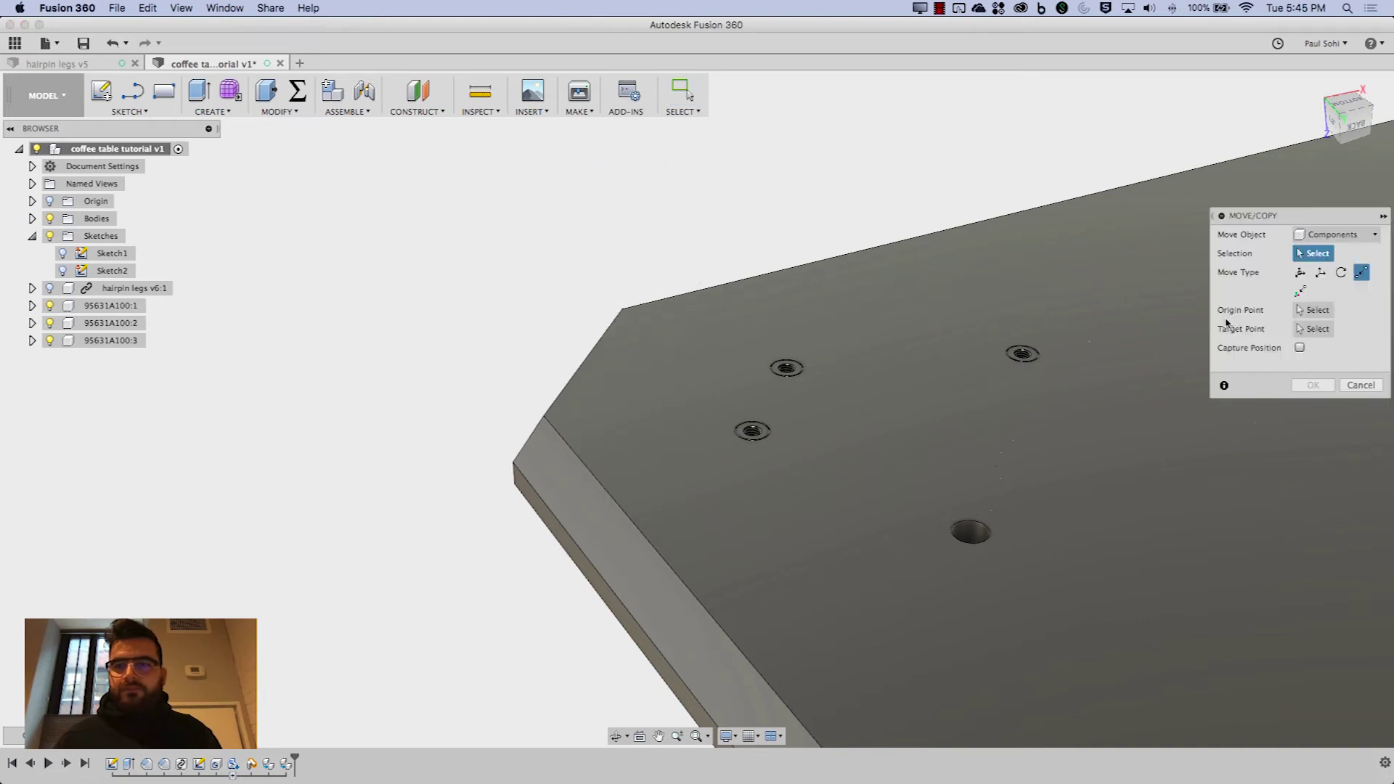
{"action": "left_click", "coordinate": [115, 307]}
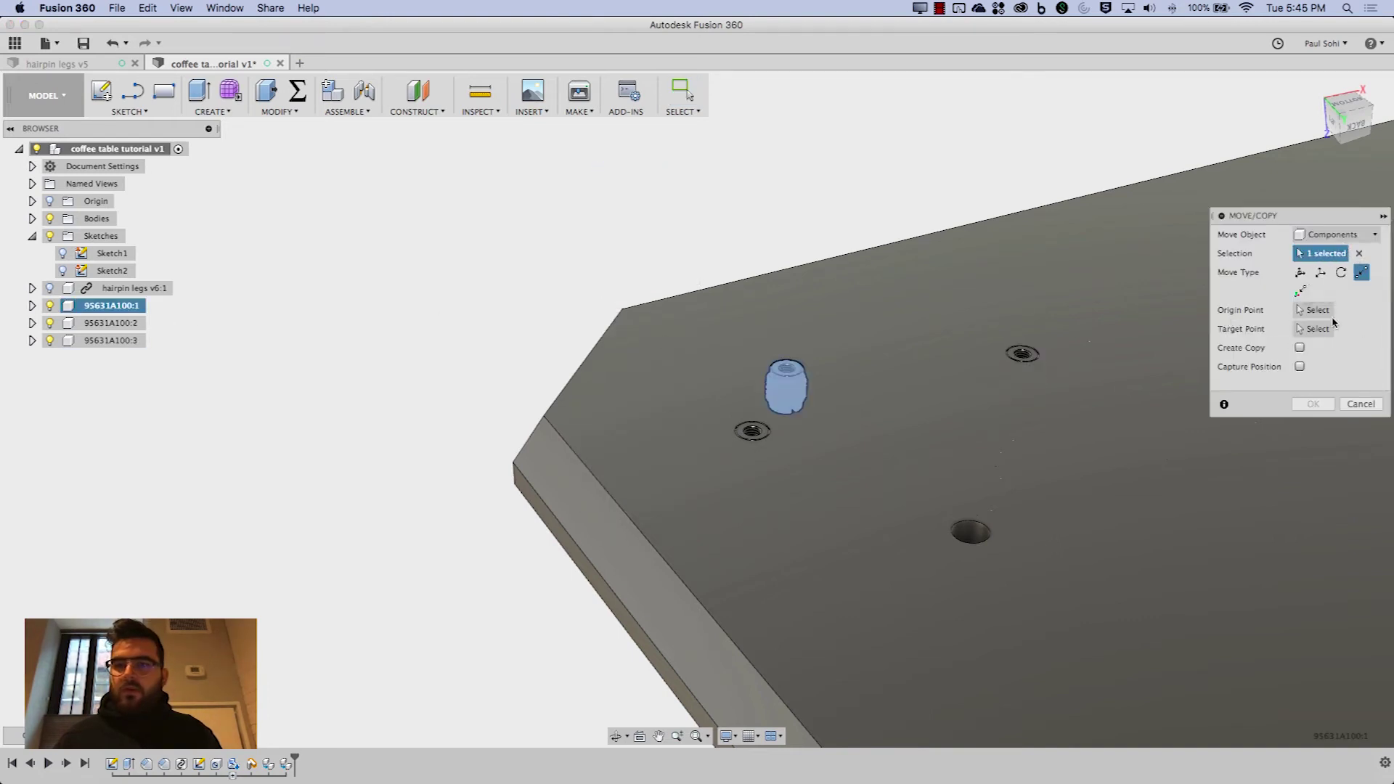
{"action": "left_click", "coordinate": [1300, 348]}
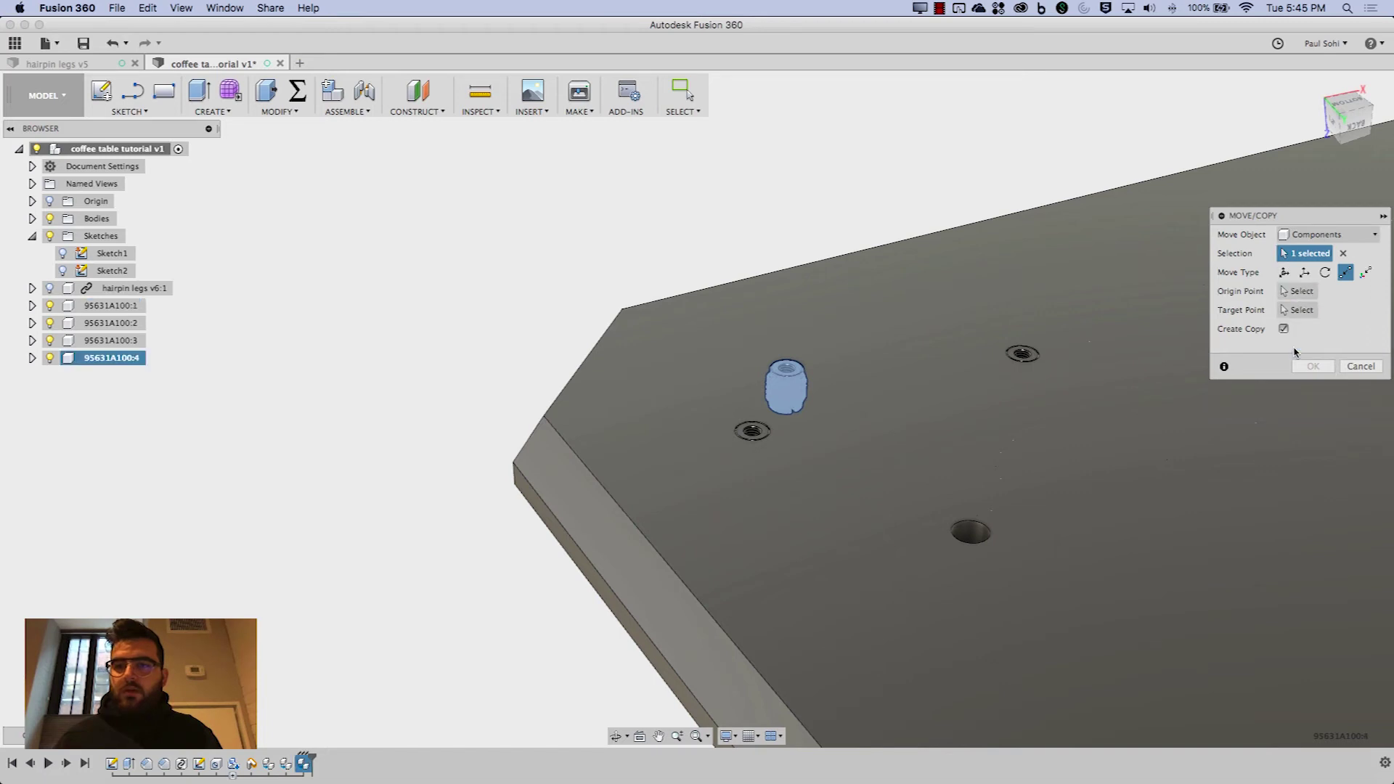
{"action": "left_click", "coordinate": [1299, 292]}
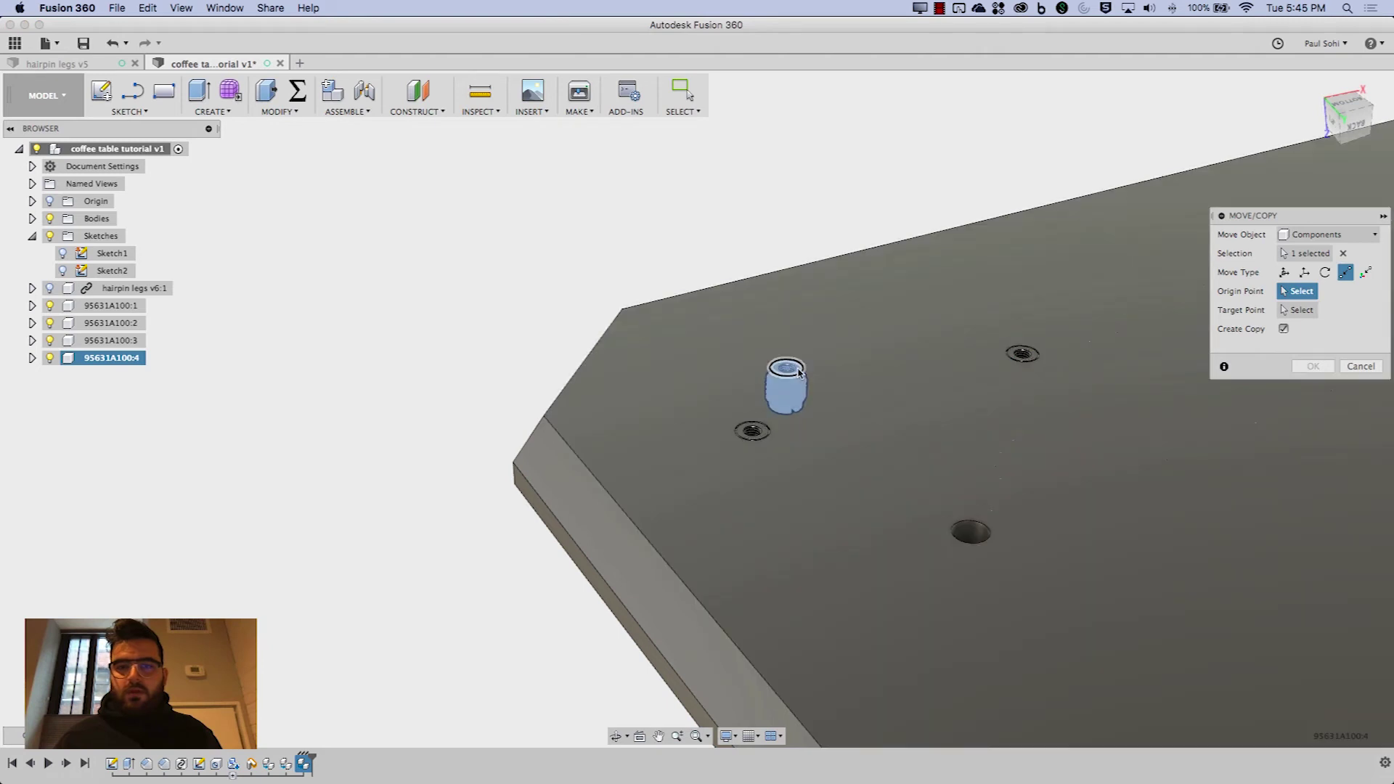
{"action": "left_click", "coordinate": [802, 373]}
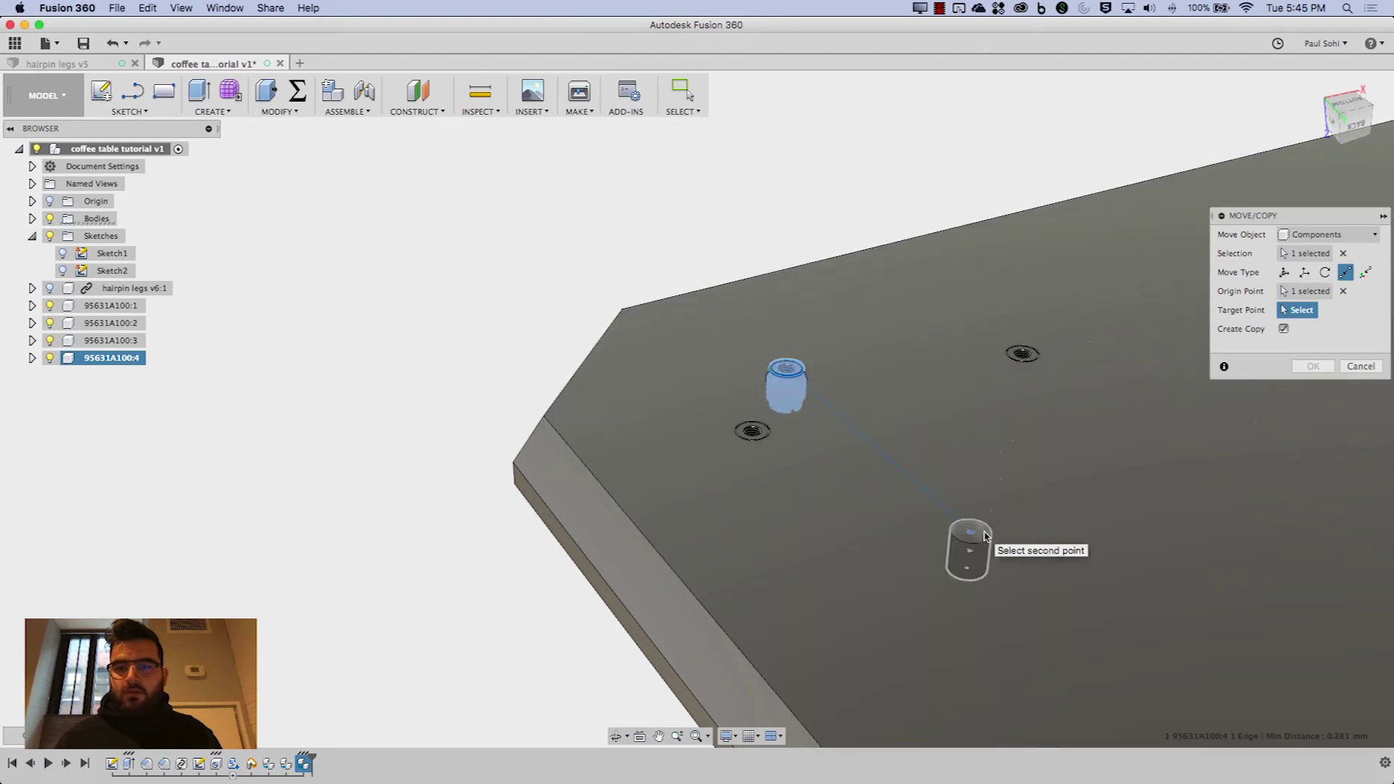
{"action": "left_click", "coordinate": [986, 536]}
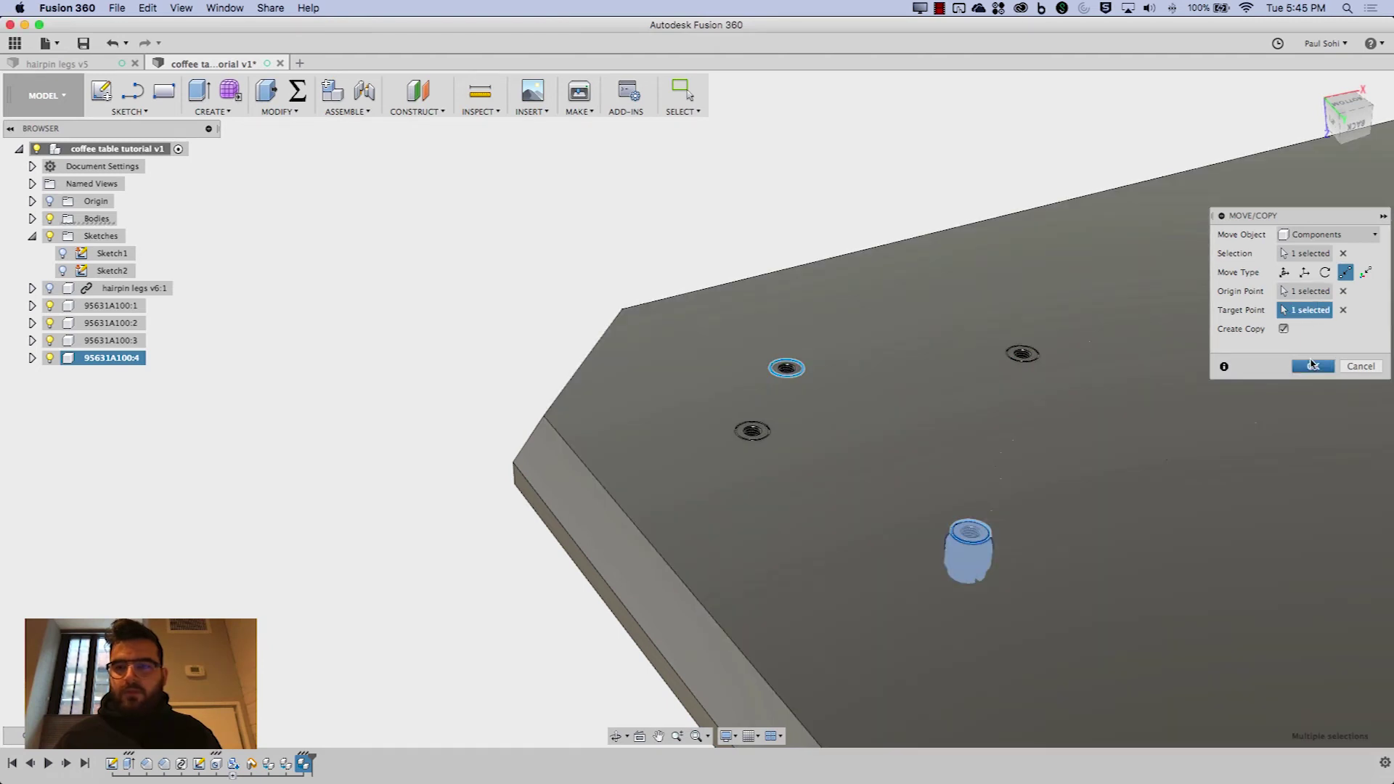
{"action": "key", "text": "Return"}
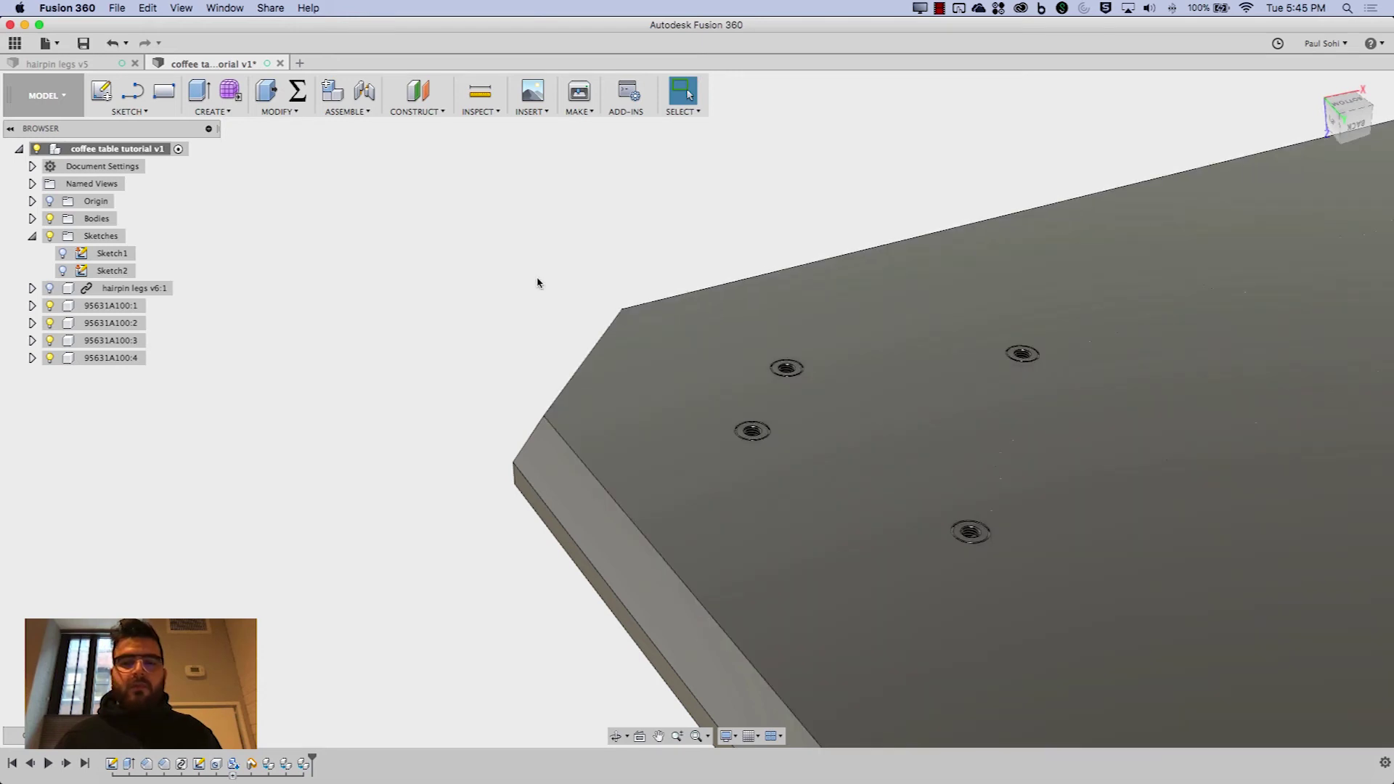
Show the hidden hairpin leg component on the tabletop
{"action": "scroll", "coordinate": [433, 353], "scroll_direction": "down", "scroll_amount": 10}
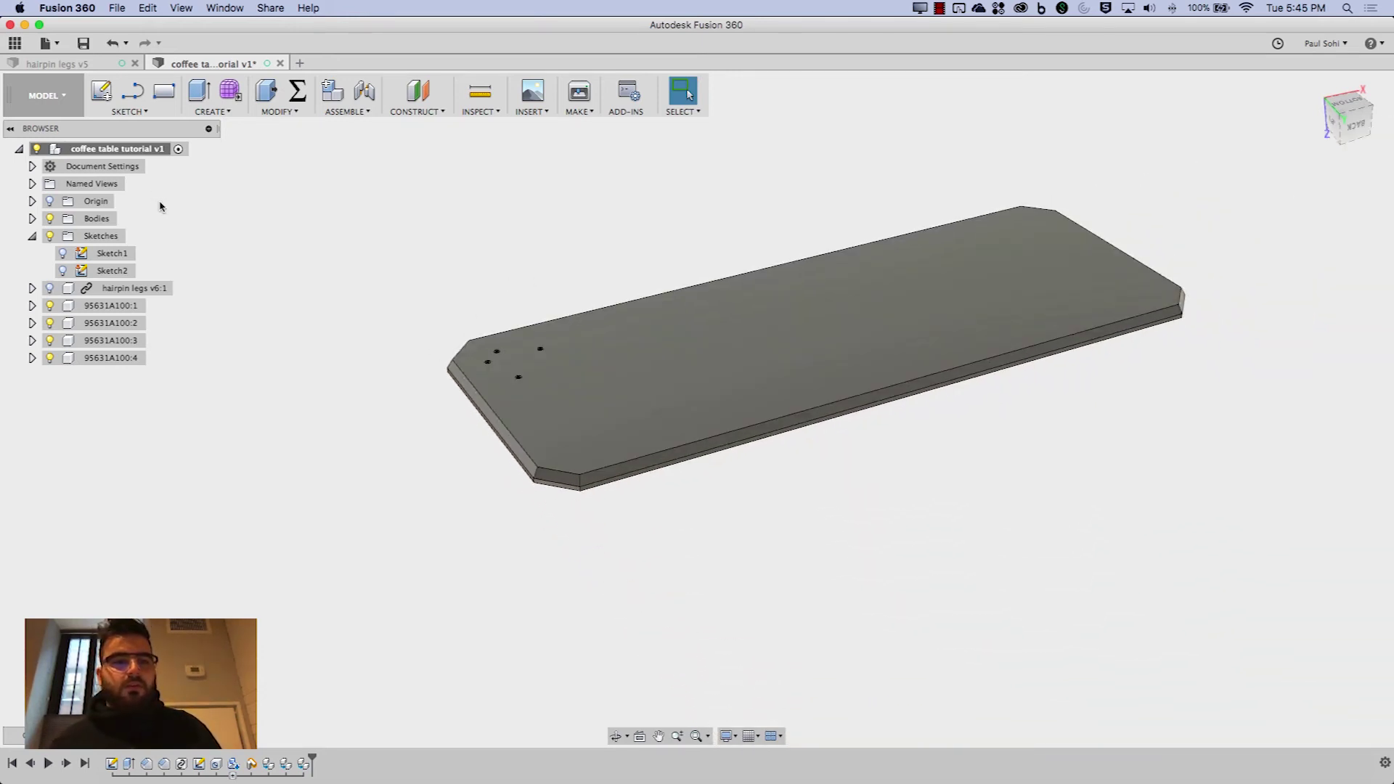
{"action": "left_click", "coordinate": [50, 289]}
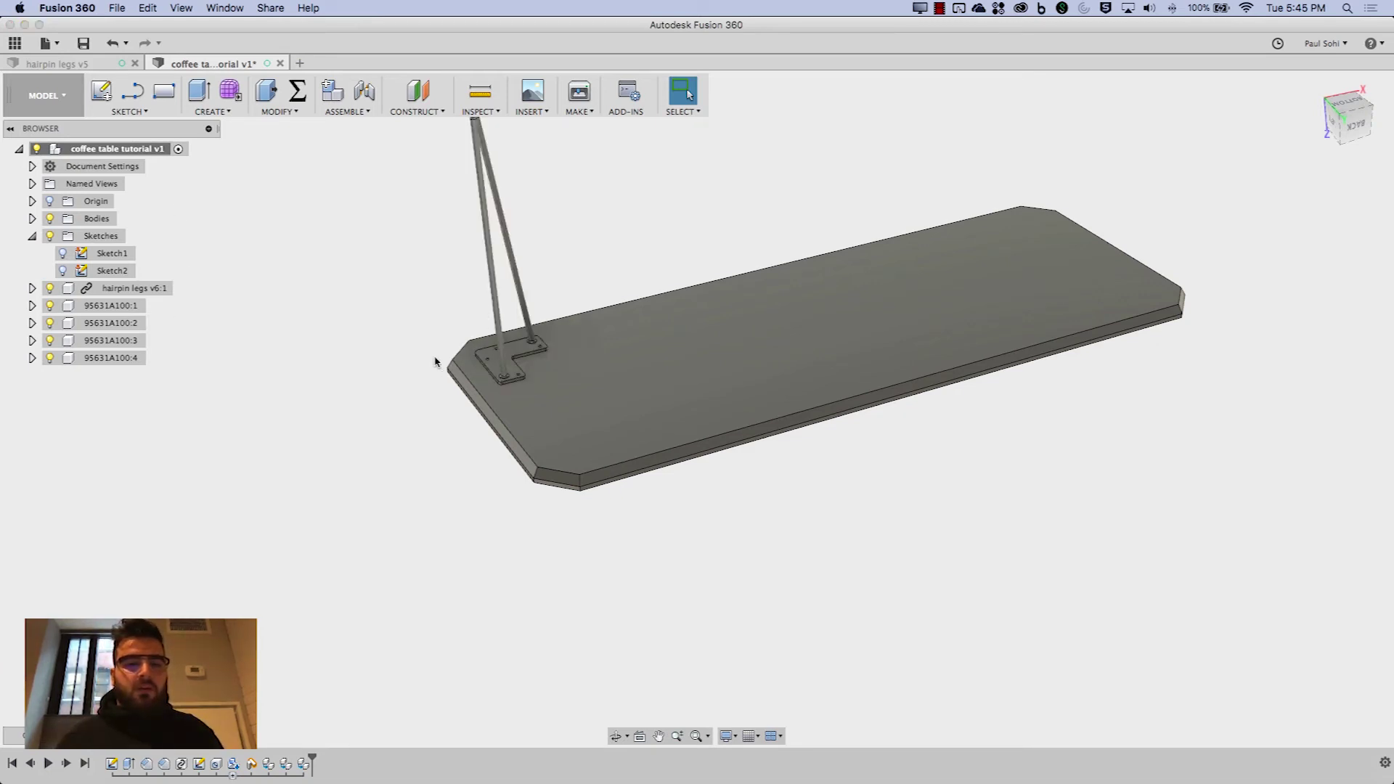
{"action": "scroll", "coordinate": [436, 360], "scroll_direction": "up", "scroll_amount": 5}
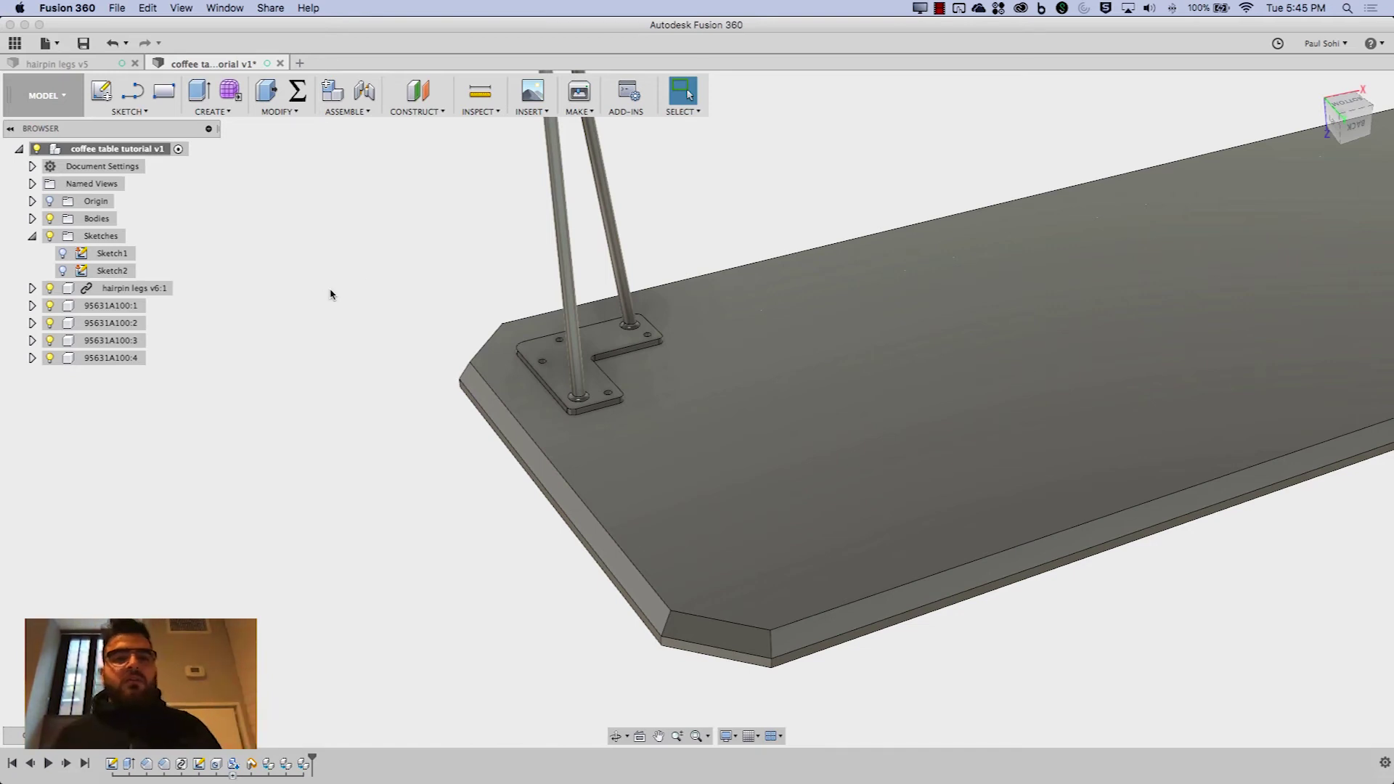
Browse the McMaster-Carr component catalogue for rounded head screws and narrow them to hex drive, button head style
{"action": "left_click", "coordinate": [528, 112]}
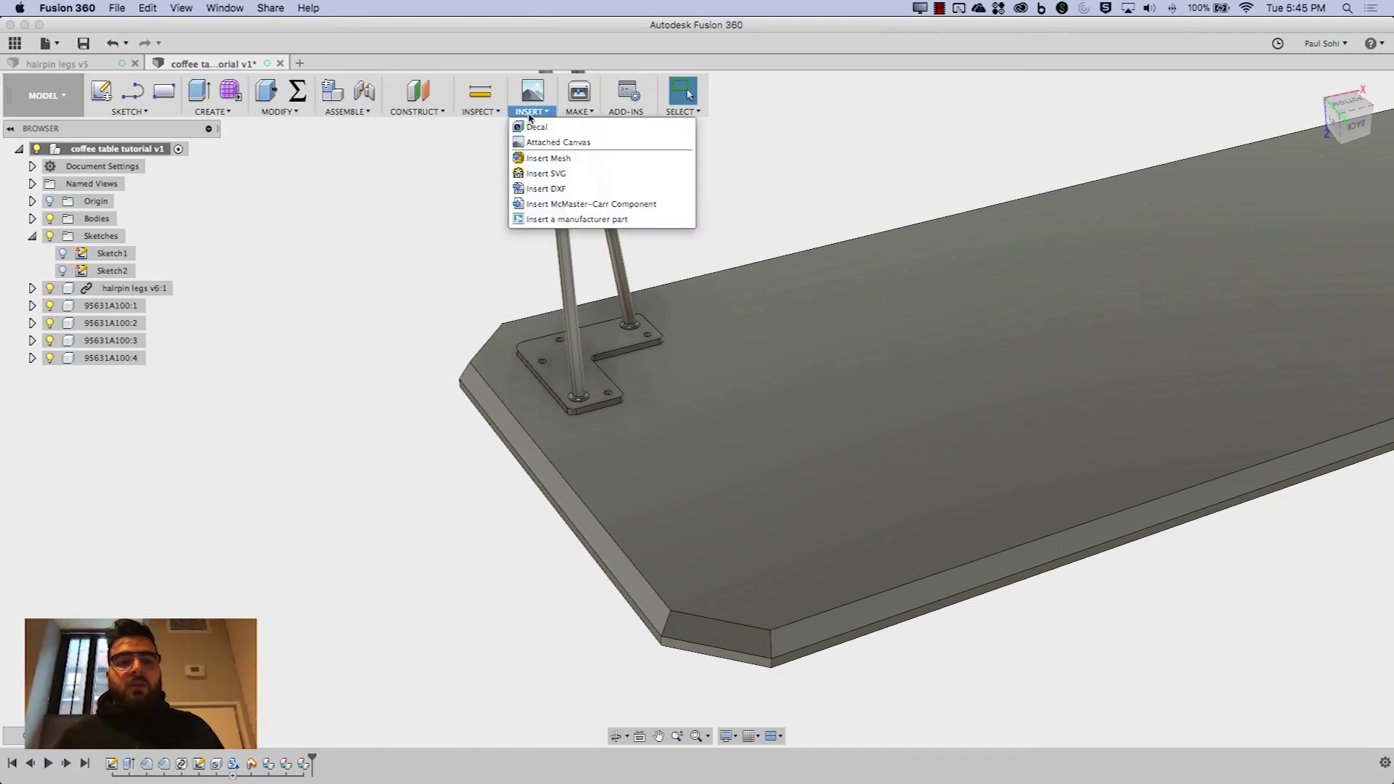
{"action": "left_click", "coordinate": [591, 204]}
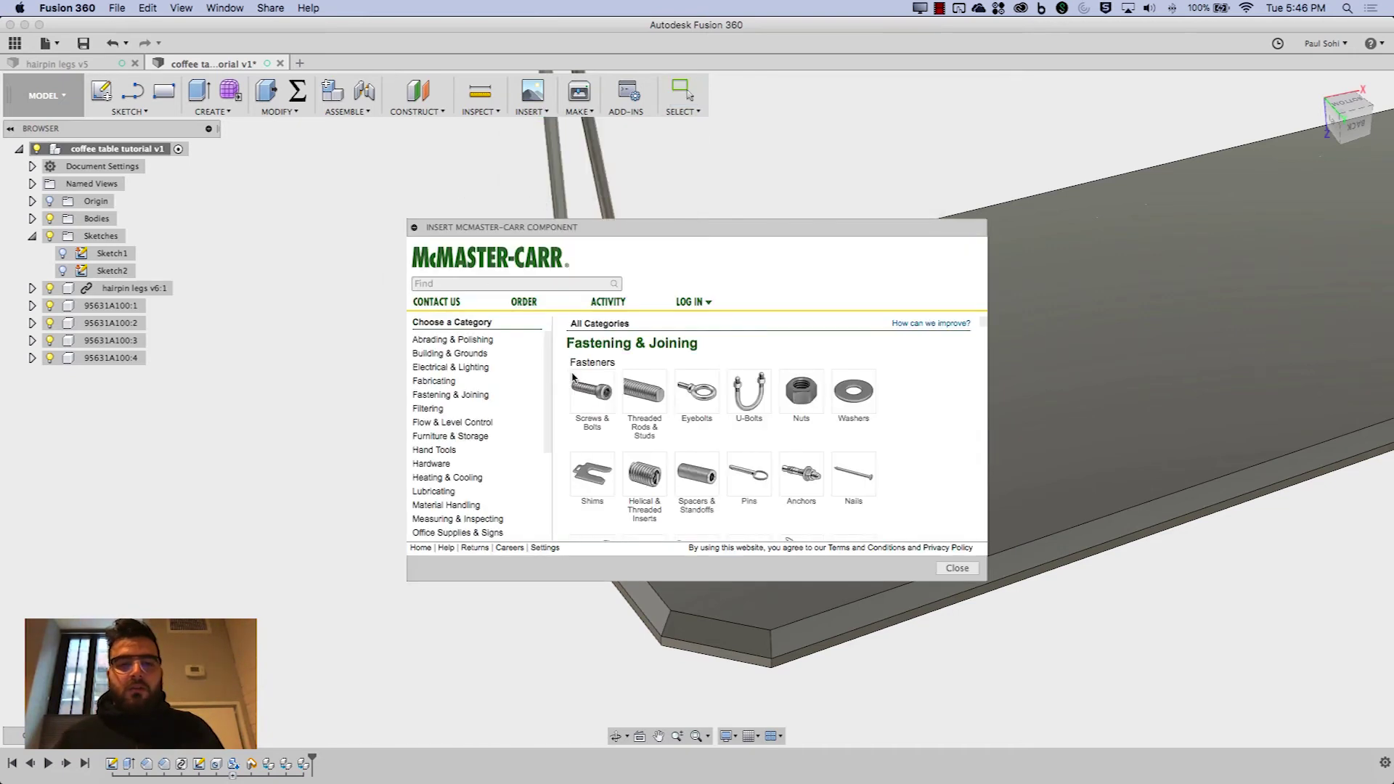
{"action": "left_click", "coordinate": [594, 412]}
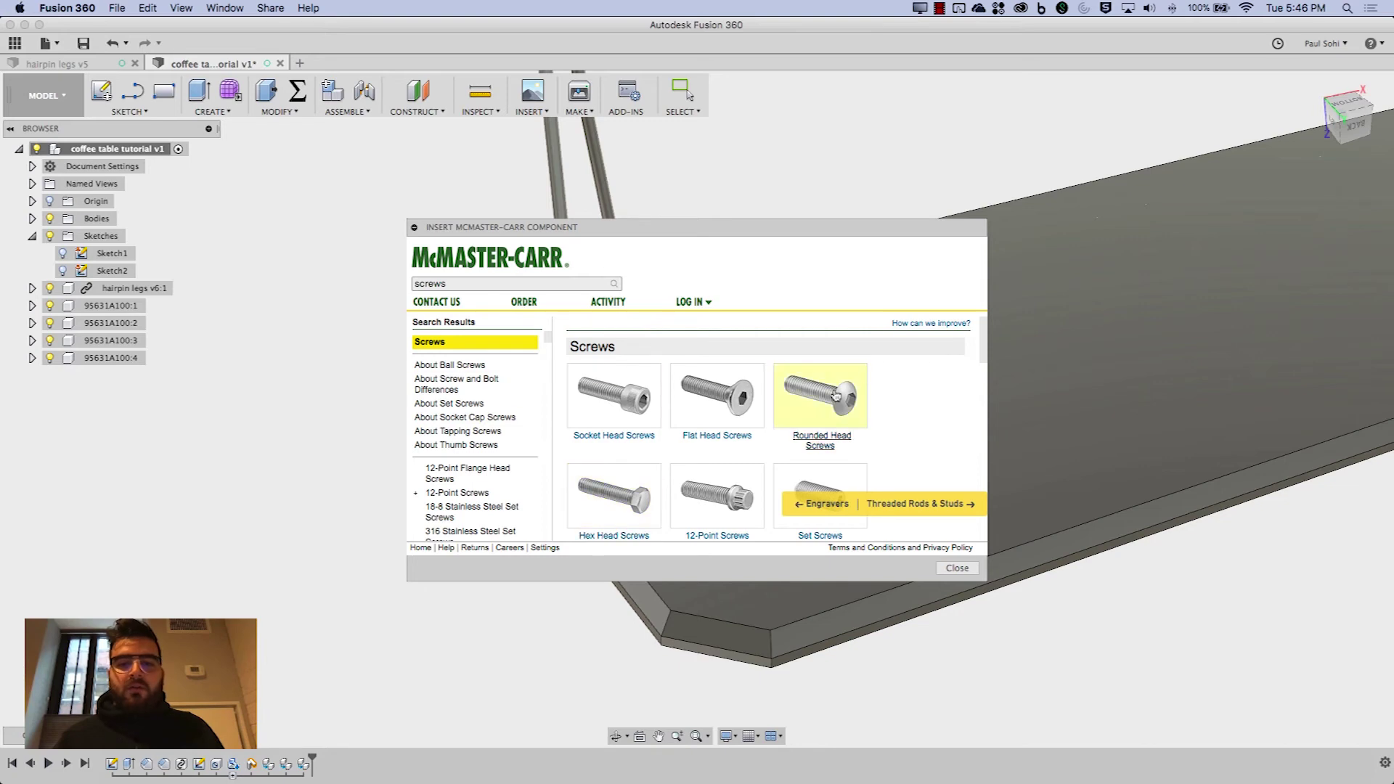
{"action": "scroll", "coordinate": [718, 494], "scroll_direction": "down", "scroll_amount": 2}
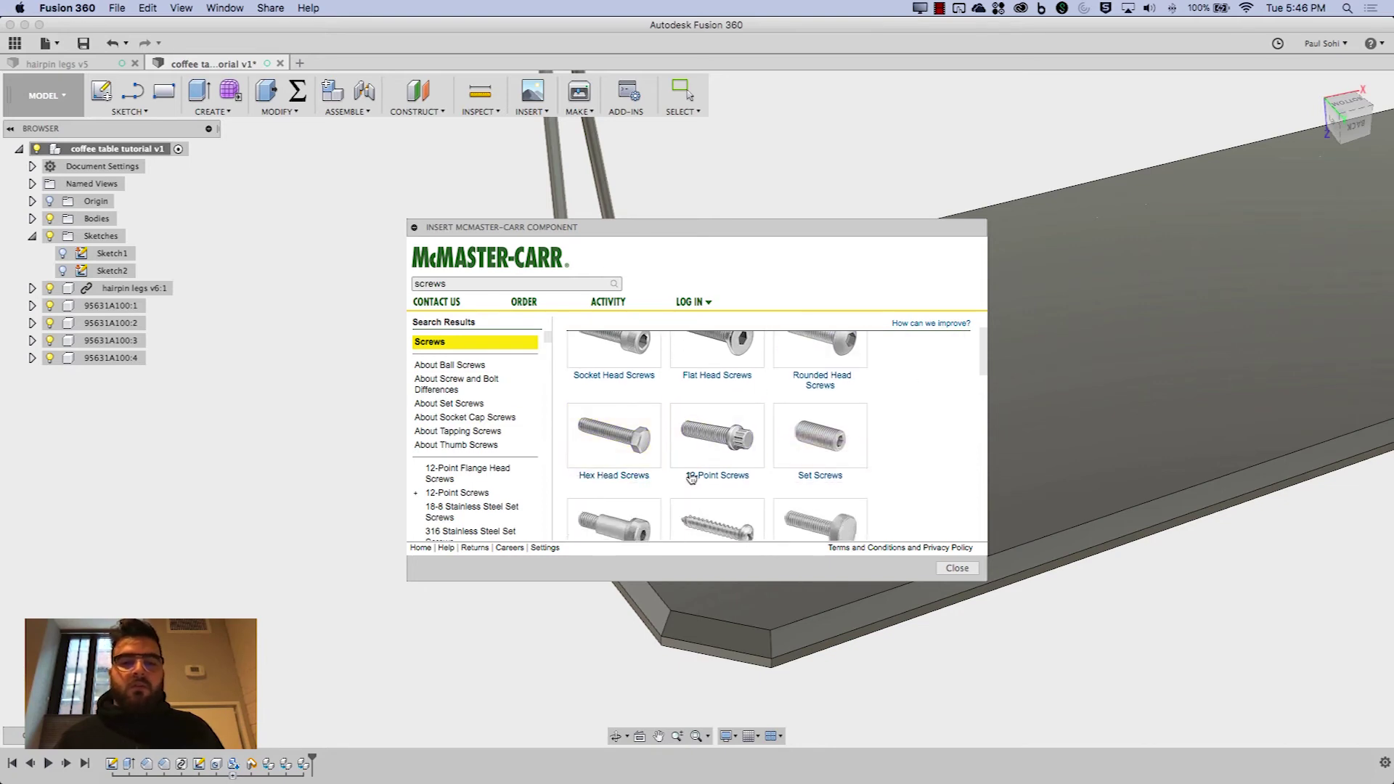
{"action": "left_click", "coordinate": [807, 387]}
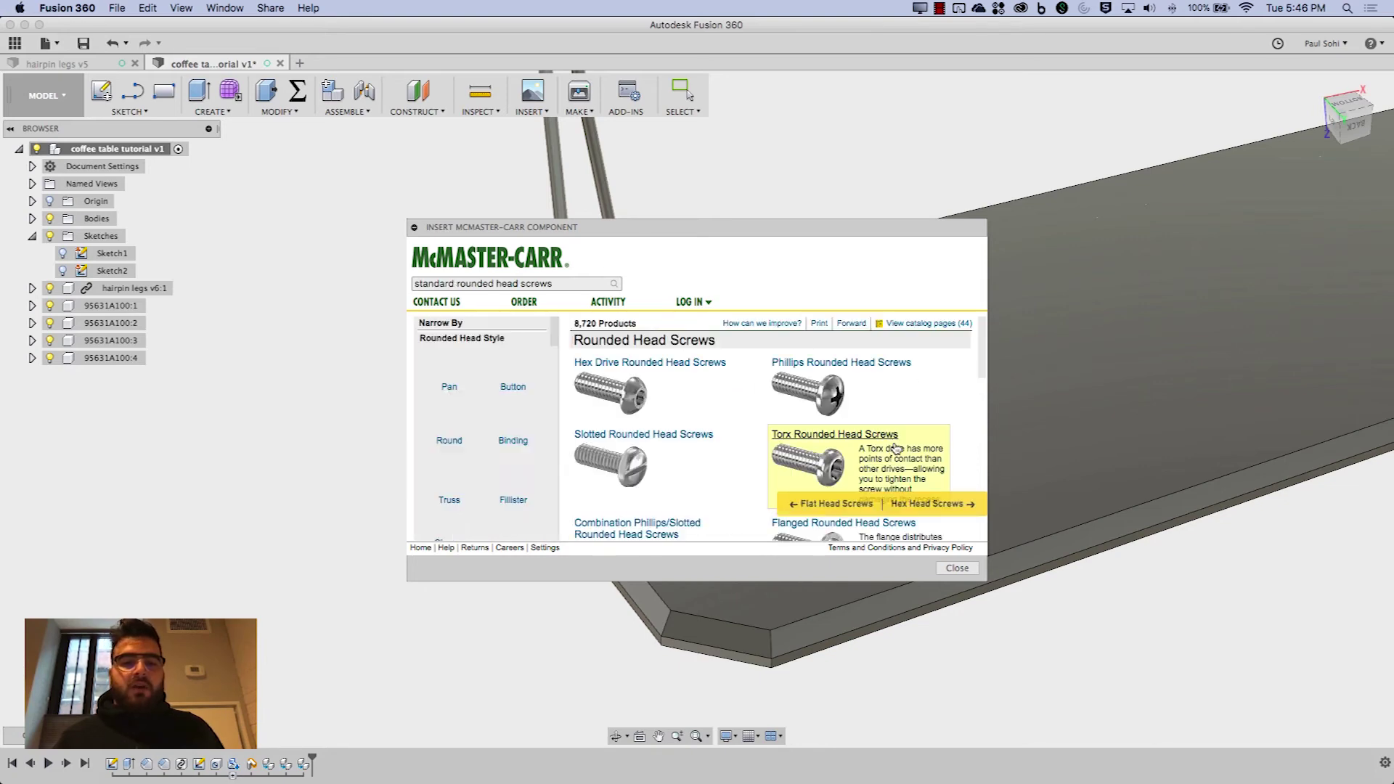
{"action": "left_click", "coordinate": [638, 369]}
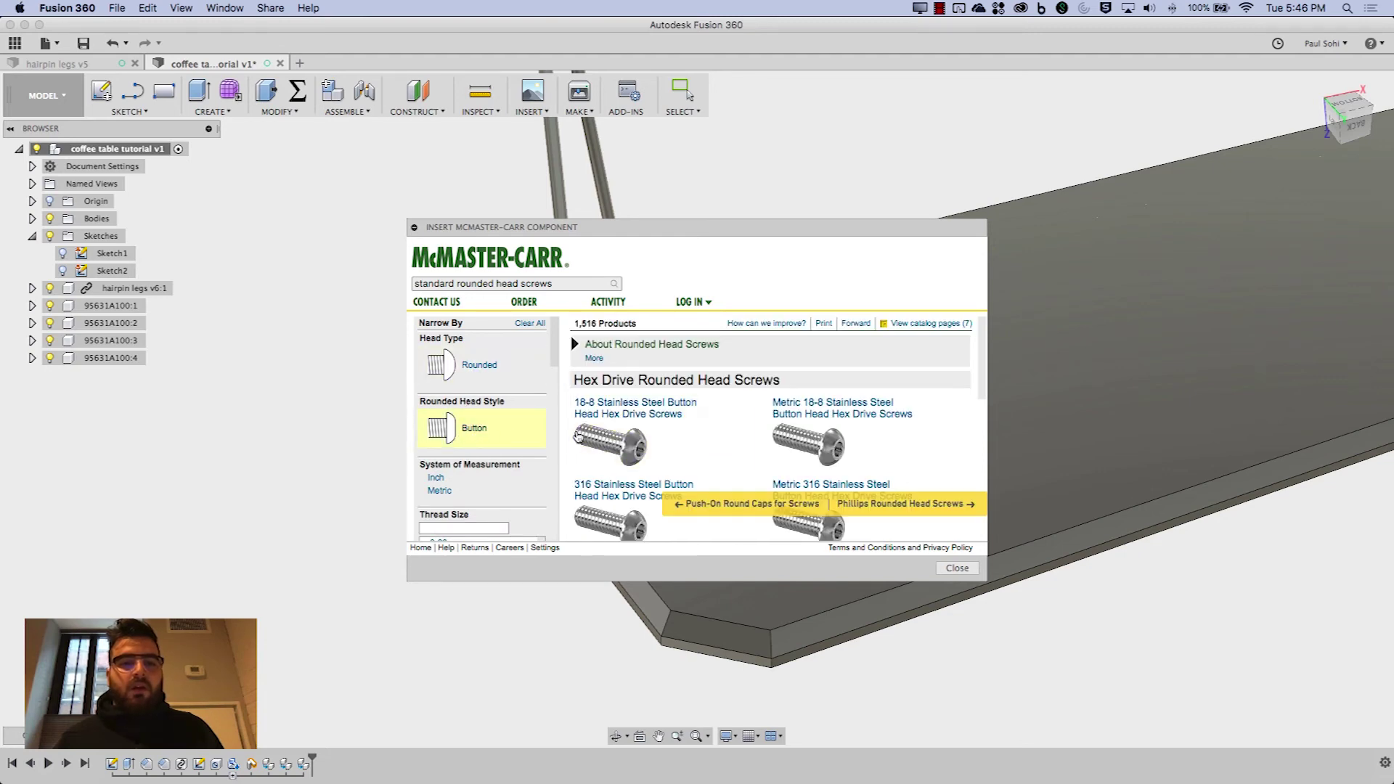
Filter the button head screws to metric M5, look through the available options and close the catalogue
{"action": "scroll", "coordinate": [472, 435], "scroll_direction": "down", "scroll_amount": 5}
{"action": "scroll", "coordinate": [450, 429], "scroll_direction": "up", "scroll_amount": 3}
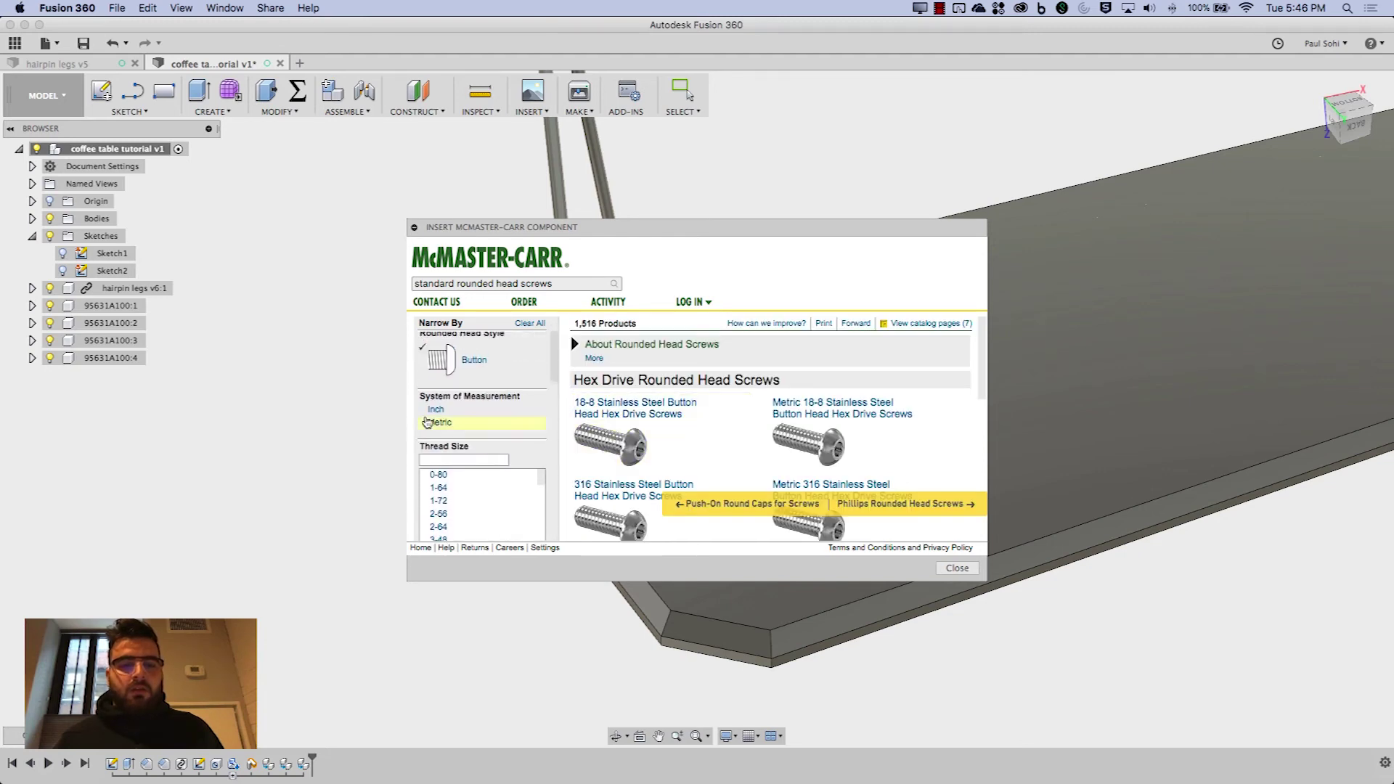
{"action": "left_click", "coordinate": [427, 423]}
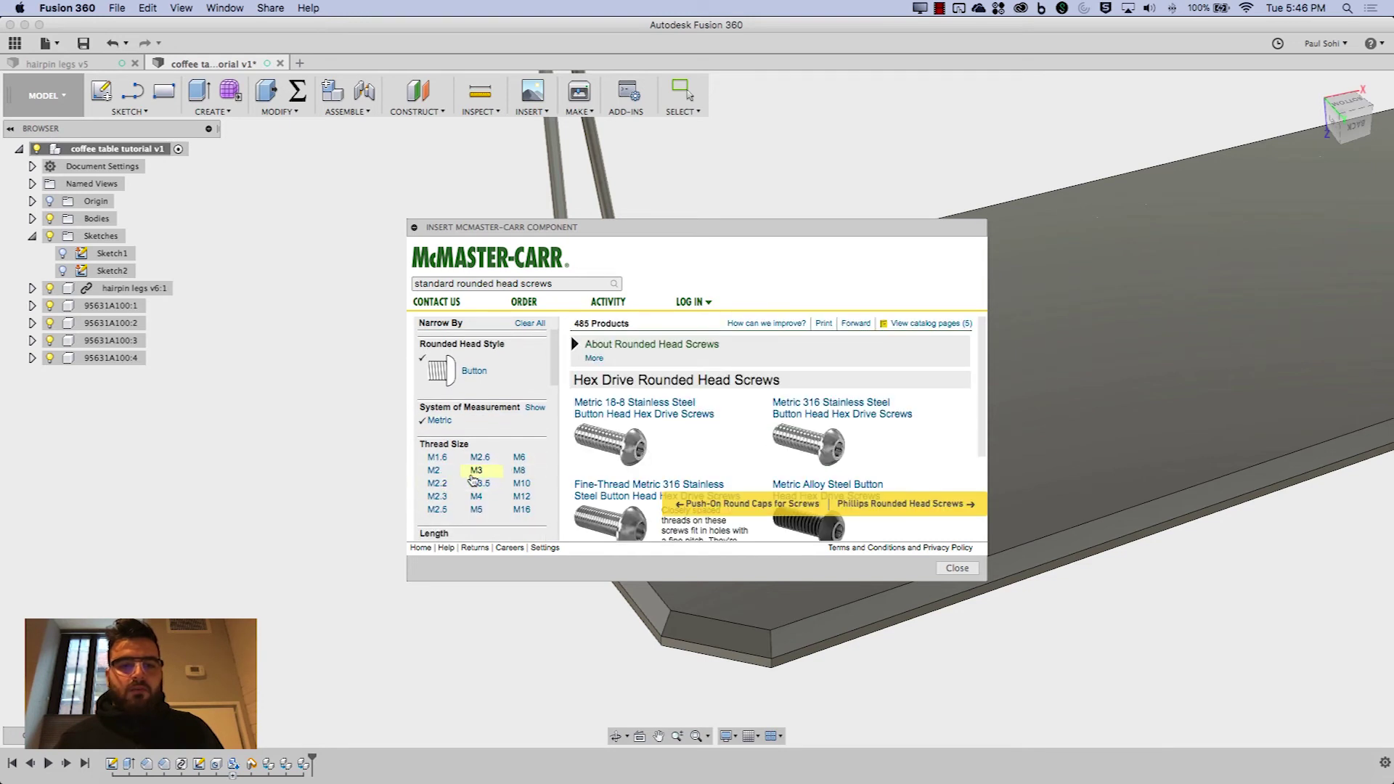
{"action": "left_click", "coordinate": [476, 510]}
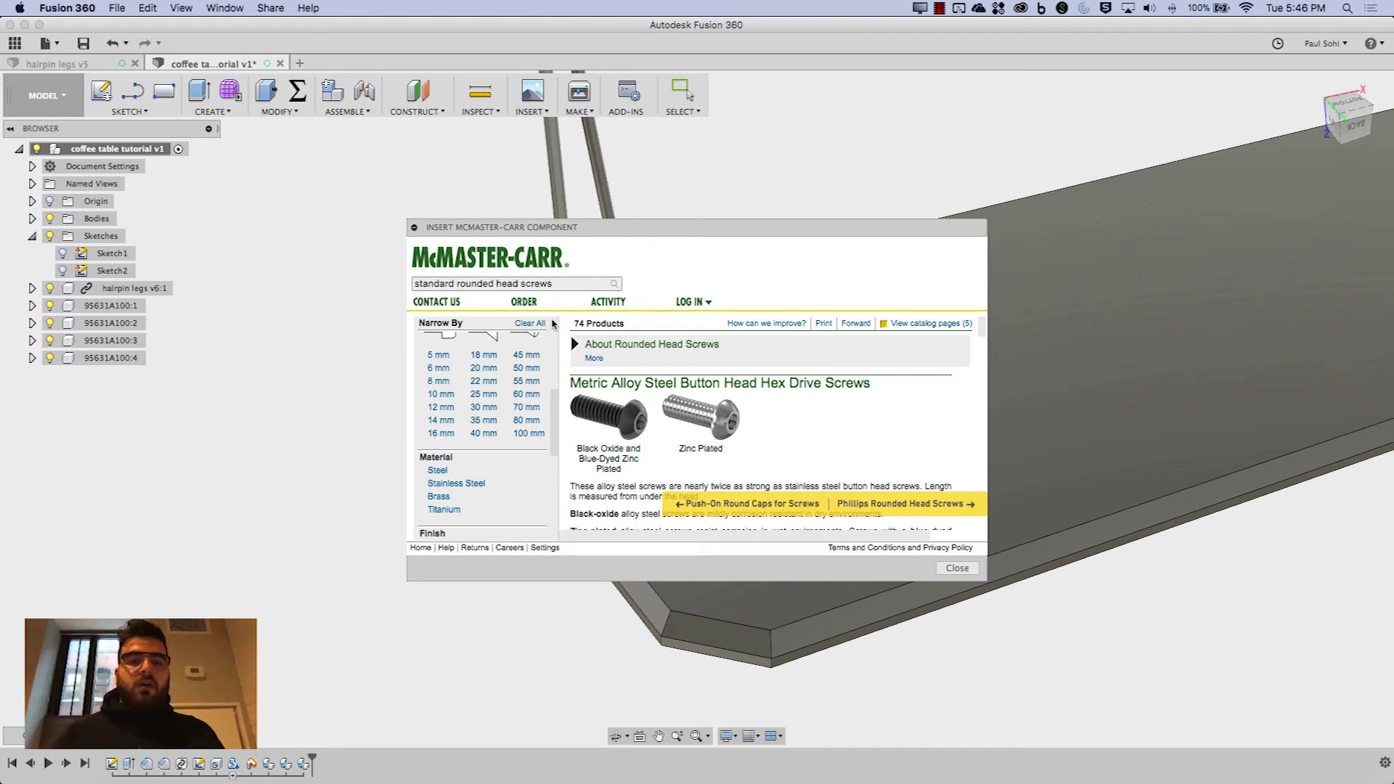
{"action": "left_click", "coordinate": [968, 574]}
Leave the McMaster-Carr catalogue and collapse the Sketches folder in the browser tree
{"action": "scroll", "coordinate": [484, 527], "scroll_direction": "down", "scroll_amount": 5}
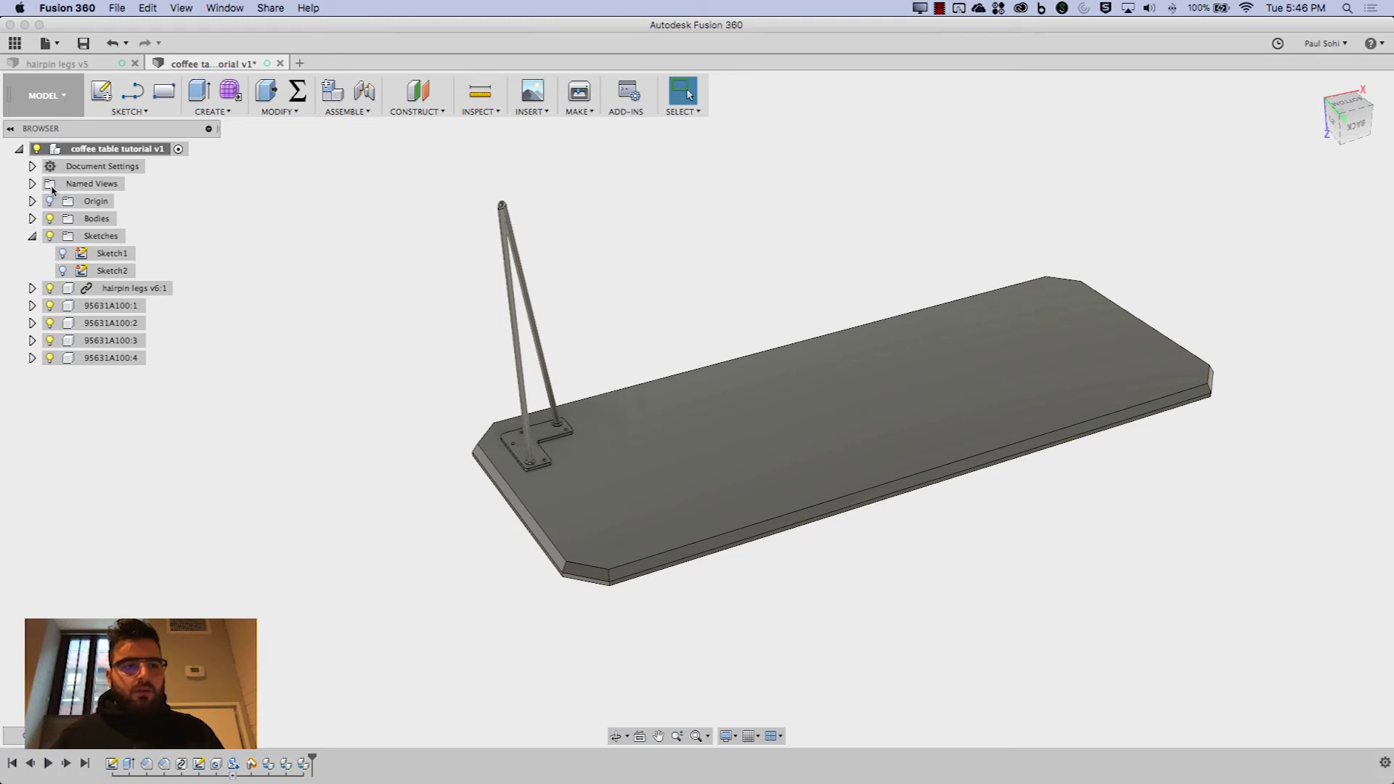
{"action": "left_click", "coordinate": [32, 236]}
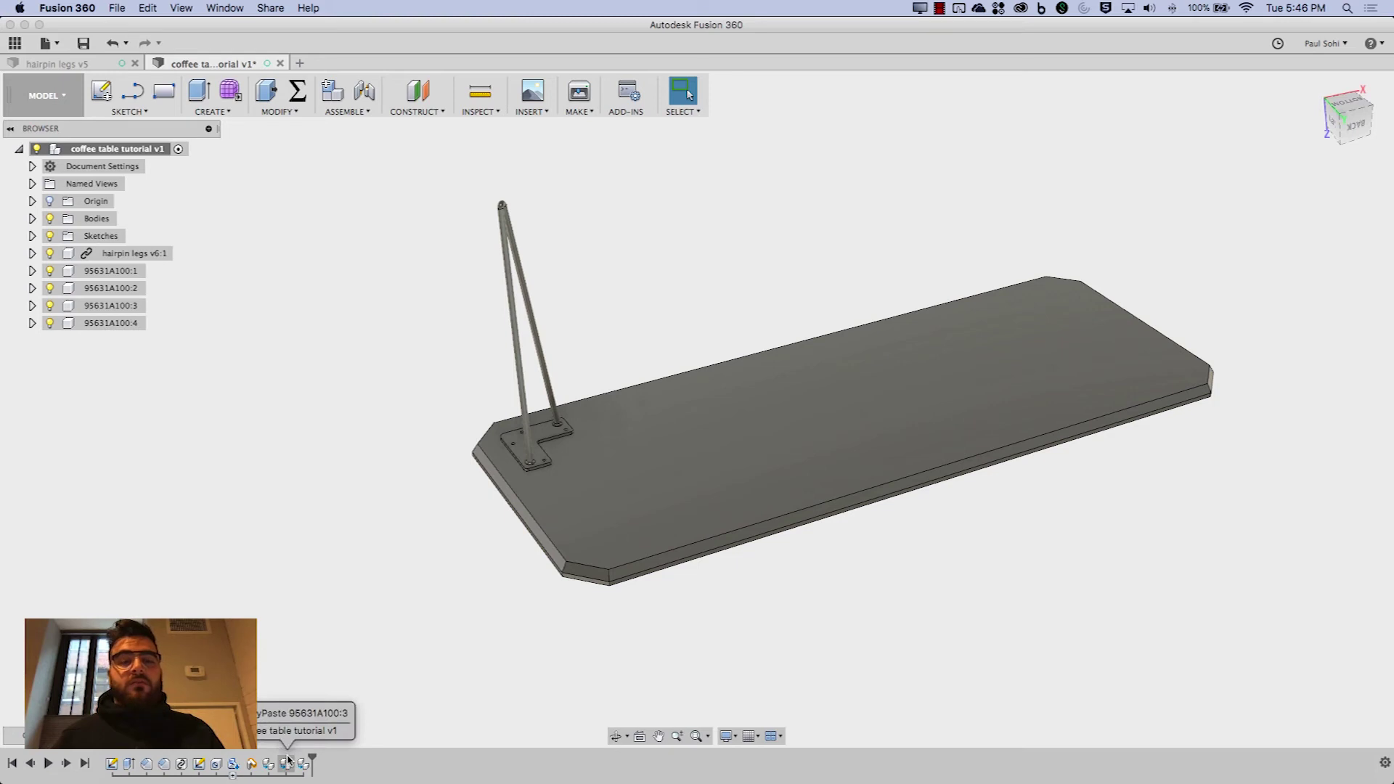
Create a construction midplane between the two short end faces of the tabletop
{"action": "left_click", "coordinate": [418, 111]}
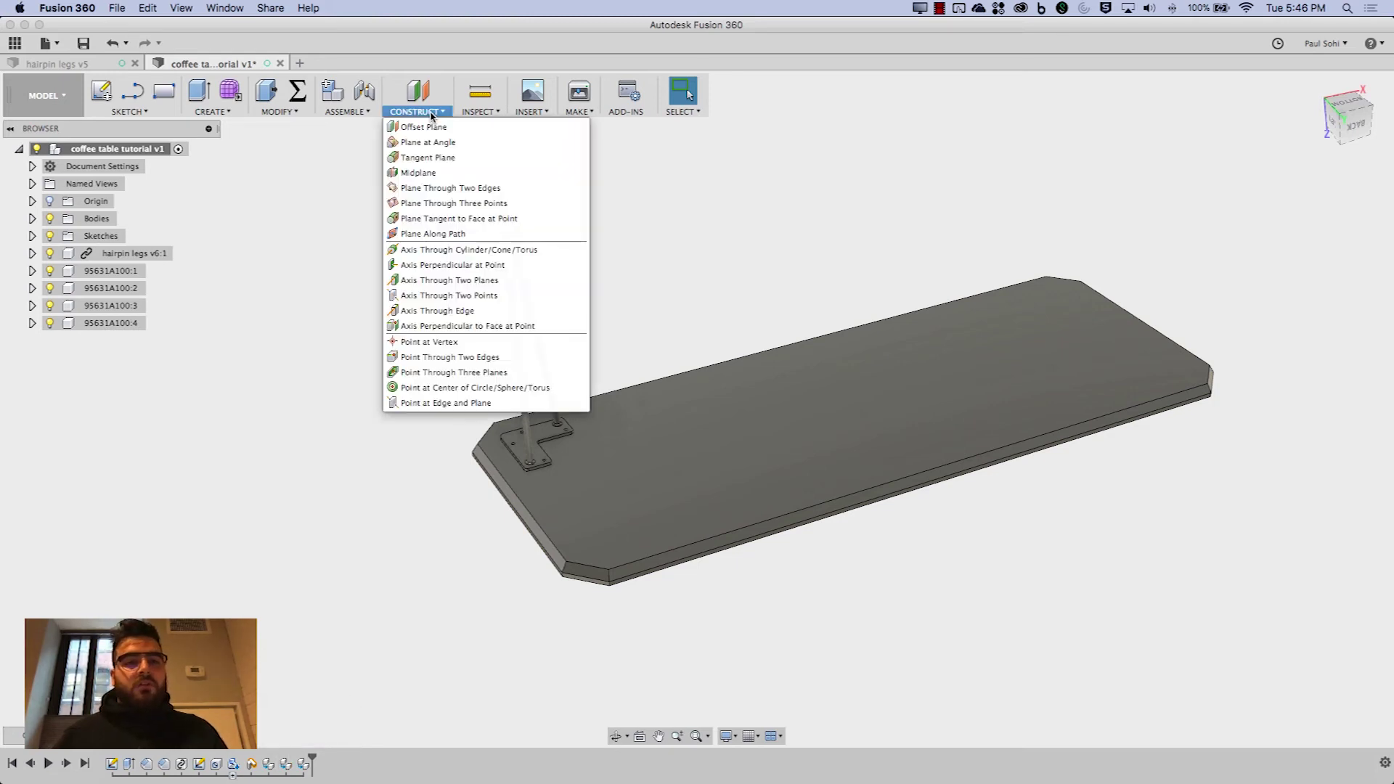
{"action": "left_click", "coordinate": [418, 175]}
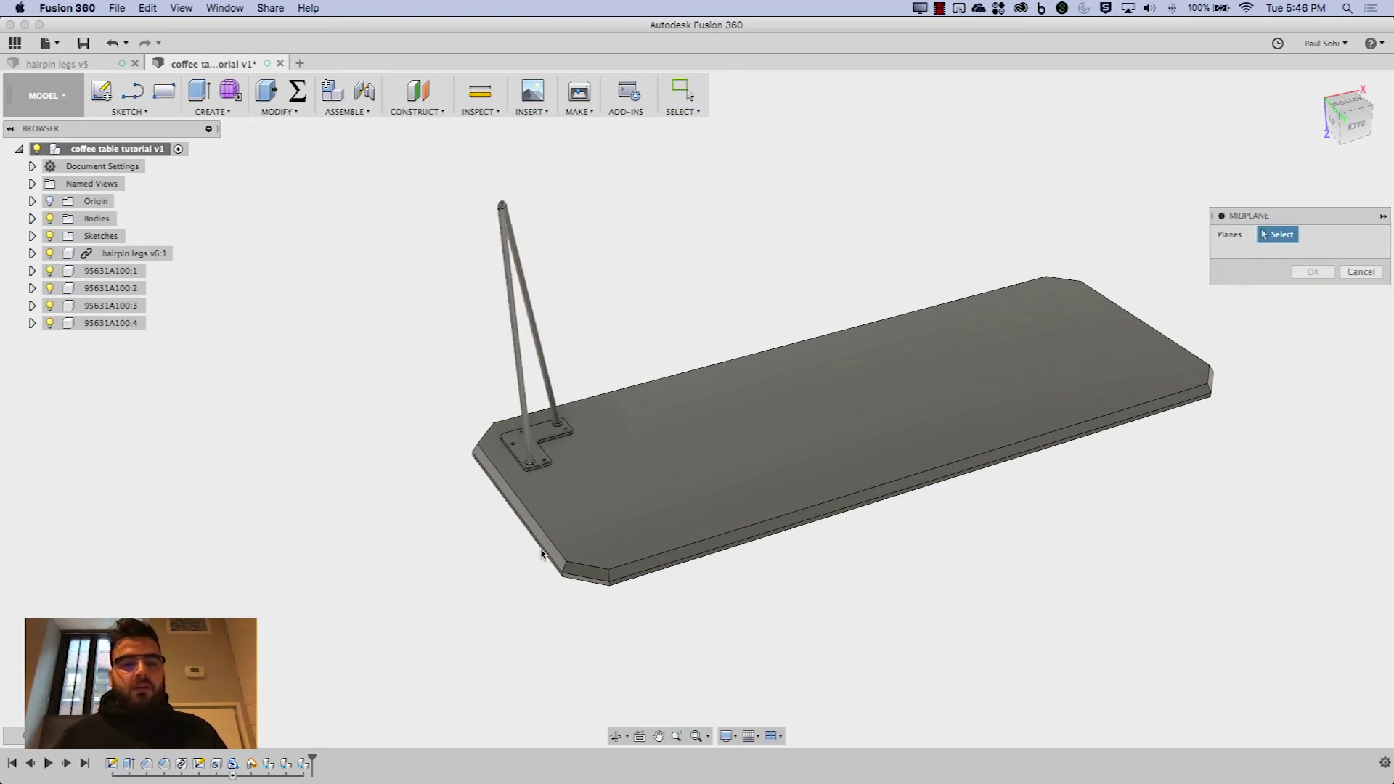
{"action": "scroll", "coordinate": [559, 579], "scroll_direction": "down", "scroll_amount": 2}
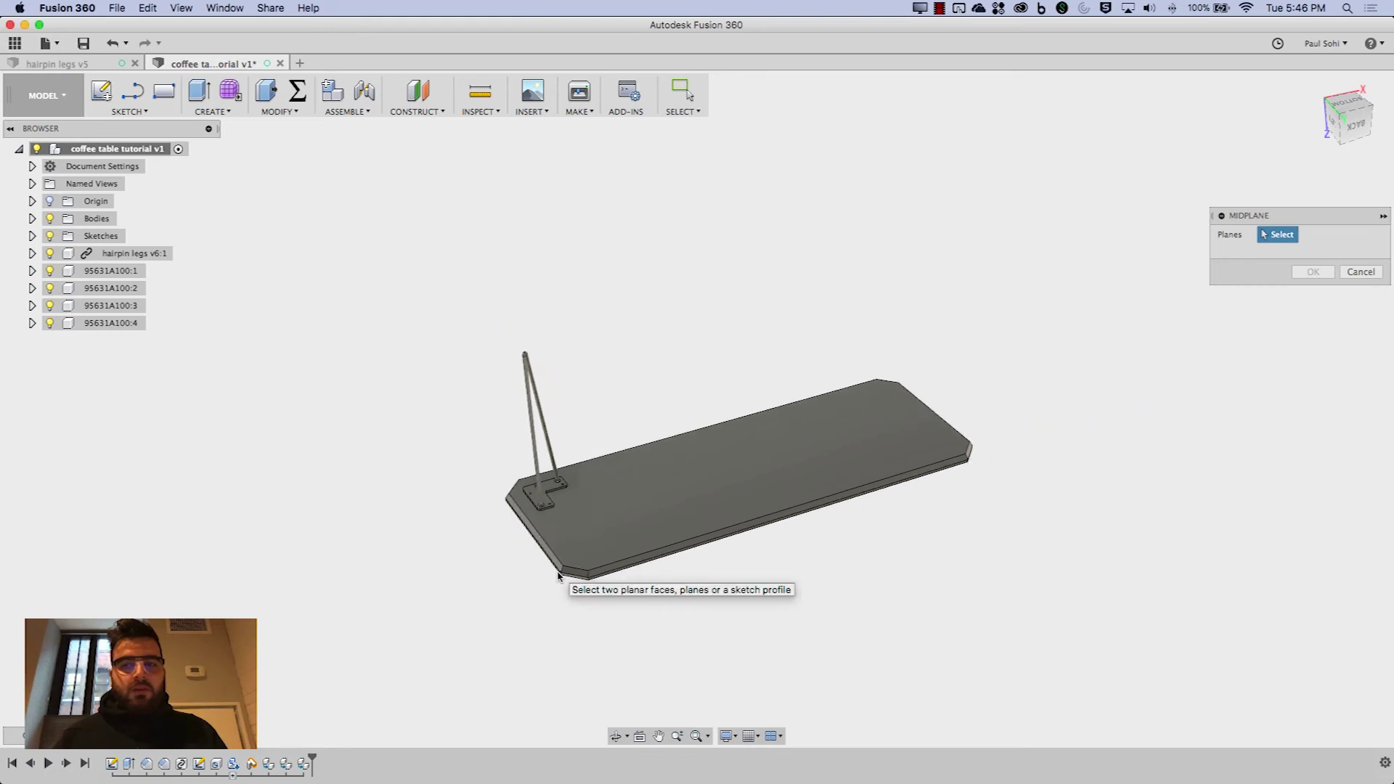
{"action": "scroll", "coordinate": [558, 578], "scroll_direction": "up", "scroll_amount": 5}
{"action": "left_click", "coordinate": [558, 574]}
{"action": "scroll", "coordinate": [467, 574], "scroll_direction": "down", "scroll_amount": 5}
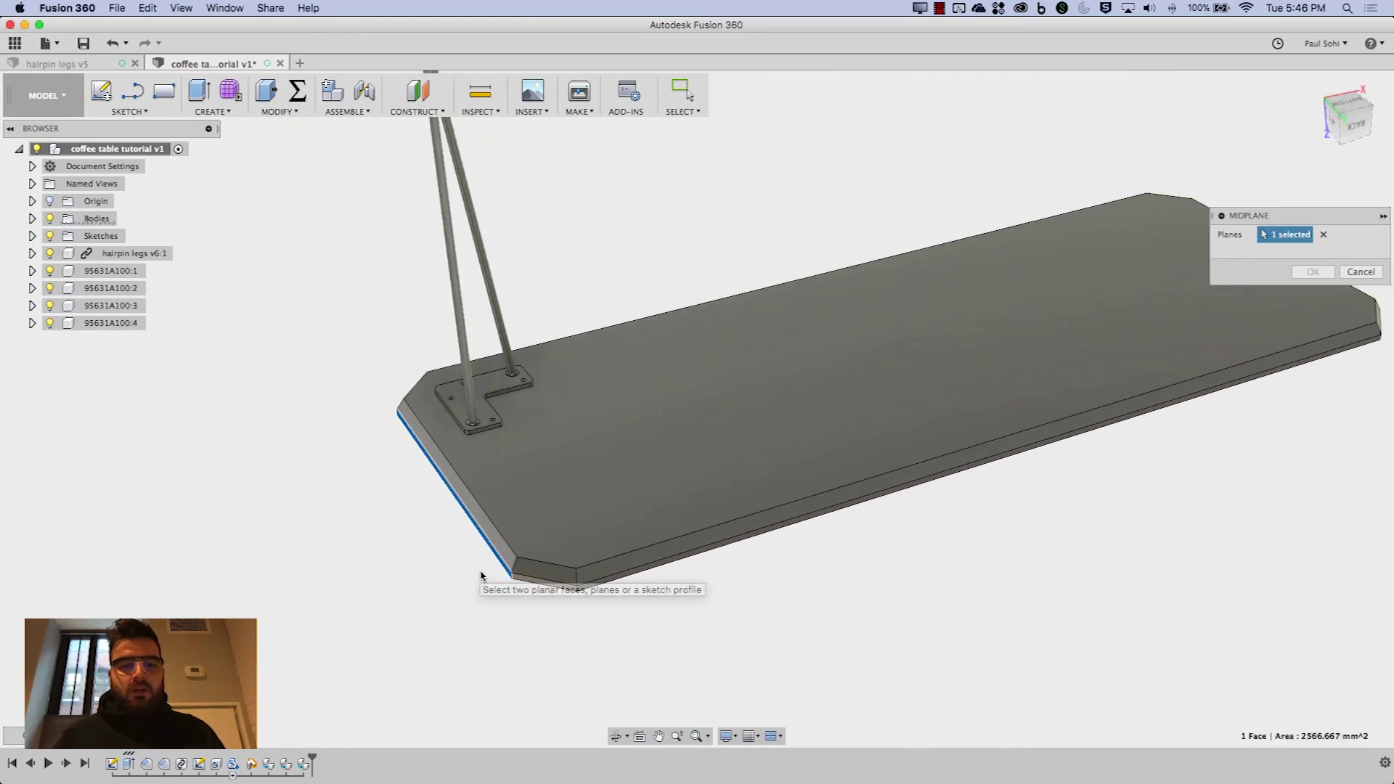
{"action": "scroll", "coordinate": [668, 528], "scroll_direction": "down", "scroll_amount": 2}
{"action": "middle_click_drag", "start_coordinate": [1074, 542], "coordinate": [868, 268], "text": "shift"}
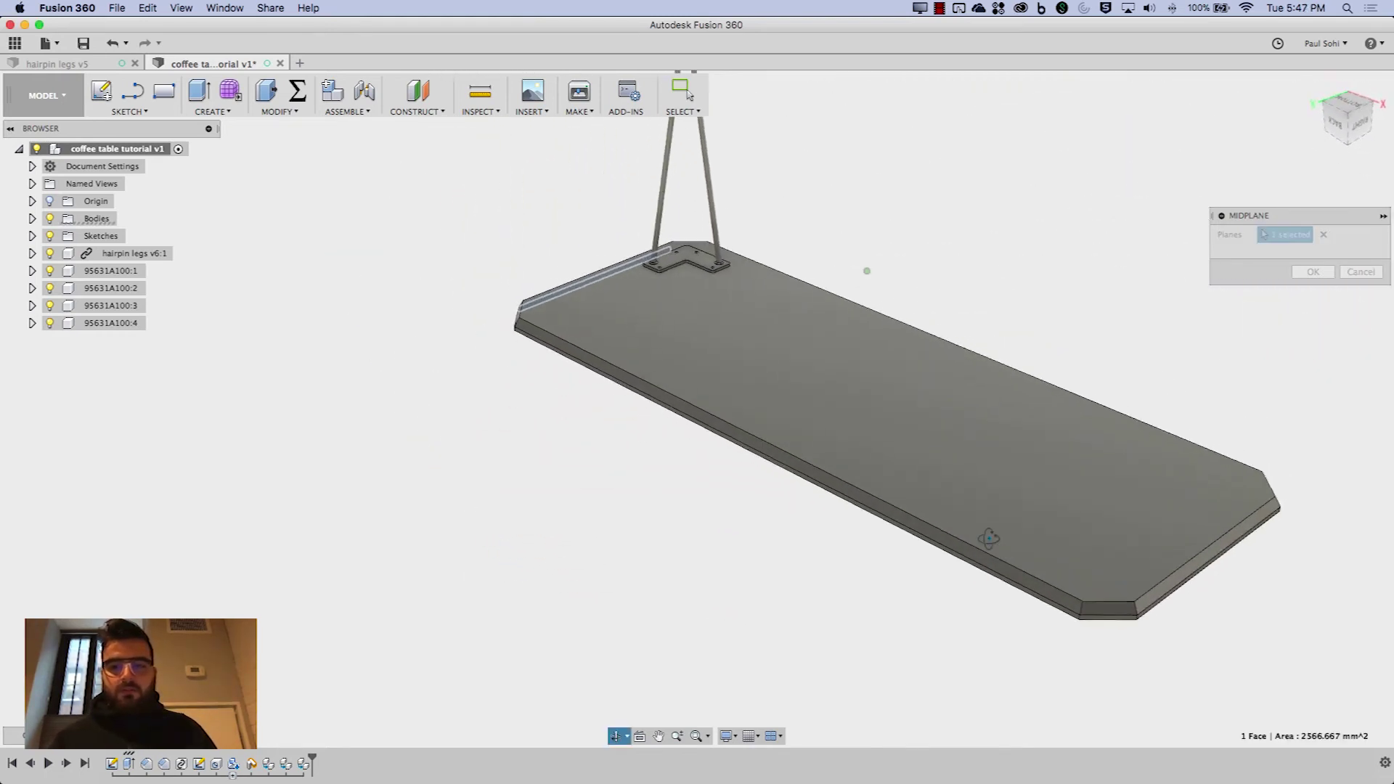
{"action": "left_click", "coordinate": [1157, 610]}
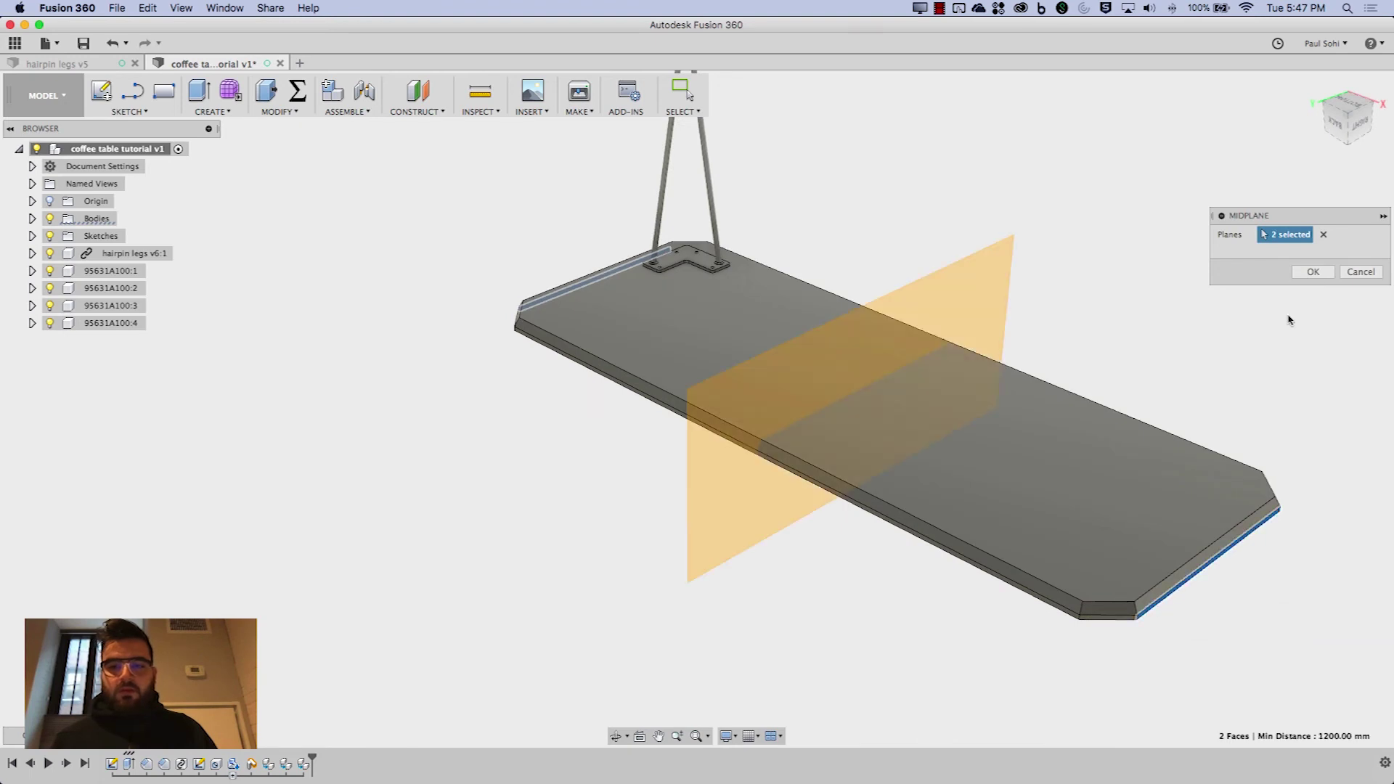
{"action": "left_click", "coordinate": [1313, 271]}
Repeat the Midplane command to create a second plane between the tabletop's two long side faces
{"action": "right_click", "coordinate": [1193, 305]}
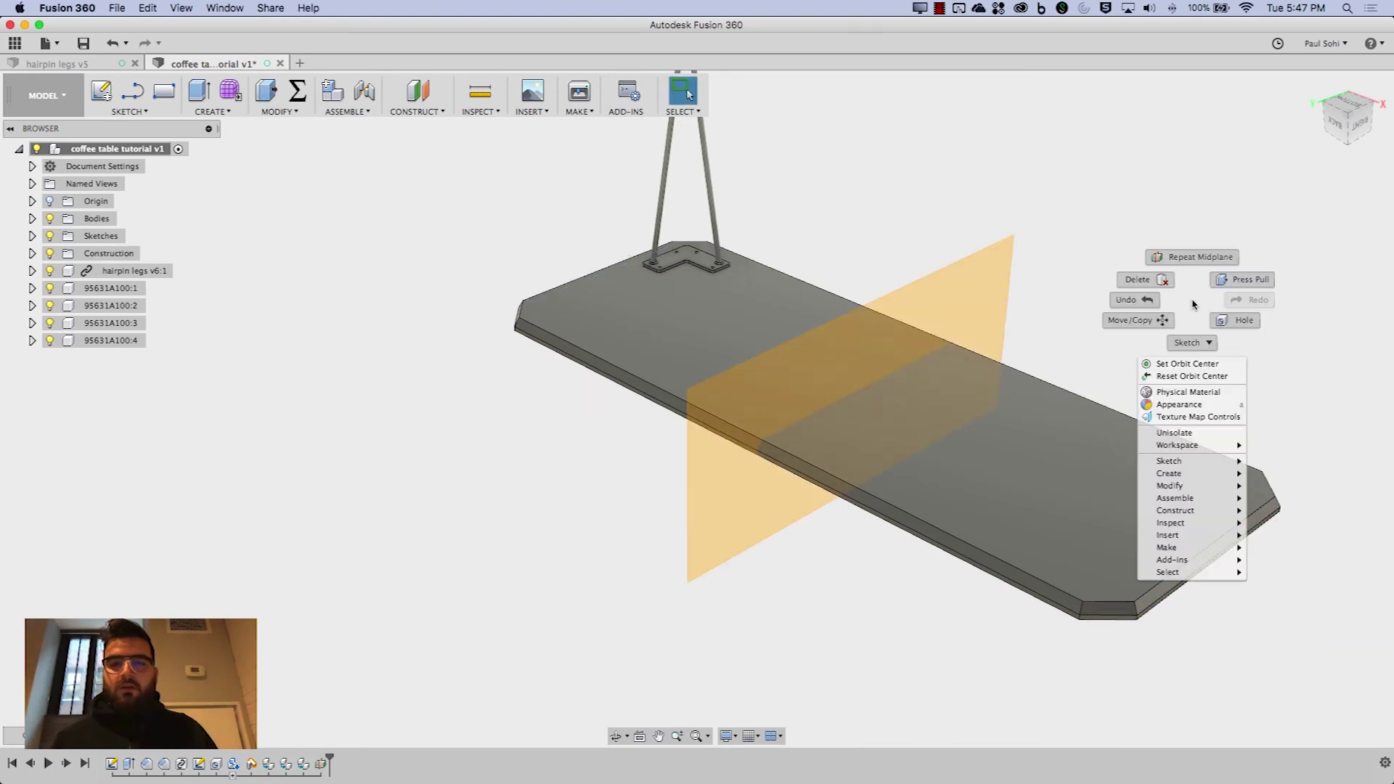
{"action": "left_click", "coordinate": [1182, 257]}
{"action": "left_click", "coordinate": [1077, 614]}
{"action": "middle_click_drag", "start_coordinate": [1076, 613], "coordinate": [990, 477], "text": "shift"}
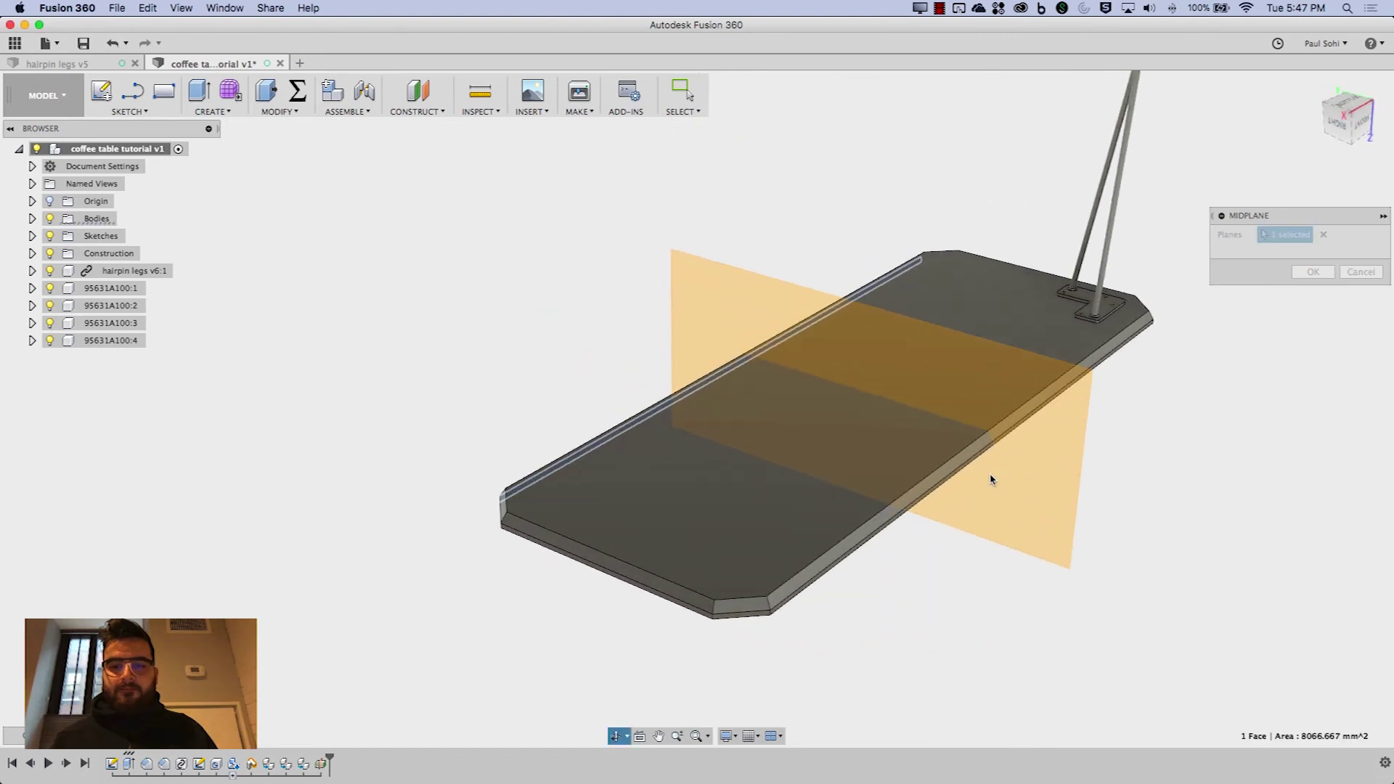
{"action": "left_click", "coordinate": [856, 558]}
{"action": "left_click", "coordinate": [1299, 273]}
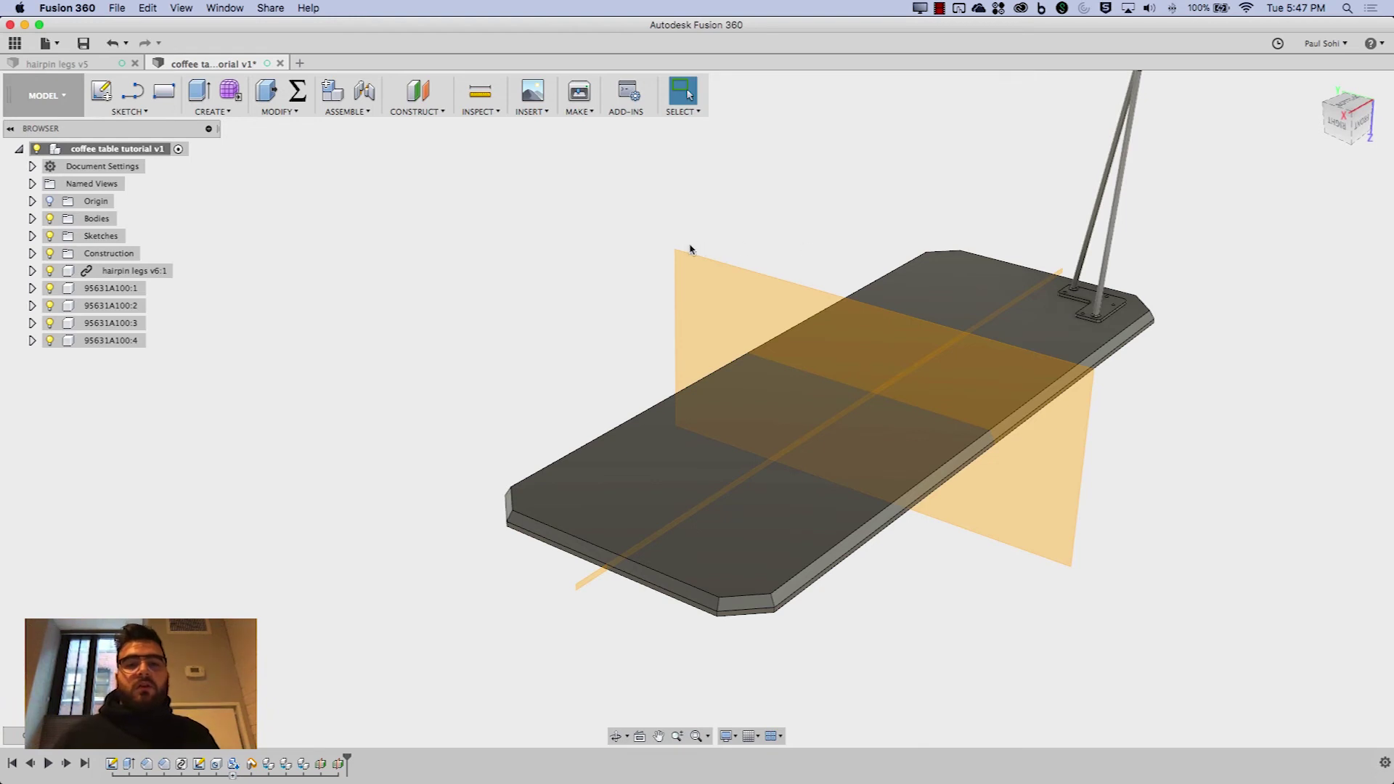
Shrink the displayed extents of both midplanes, keeping the crosswise one near a long edge and the lengthwise one near a short end
{"action": "left_click_drag", "start_coordinate": [676, 251], "coordinate": [966, 351]}
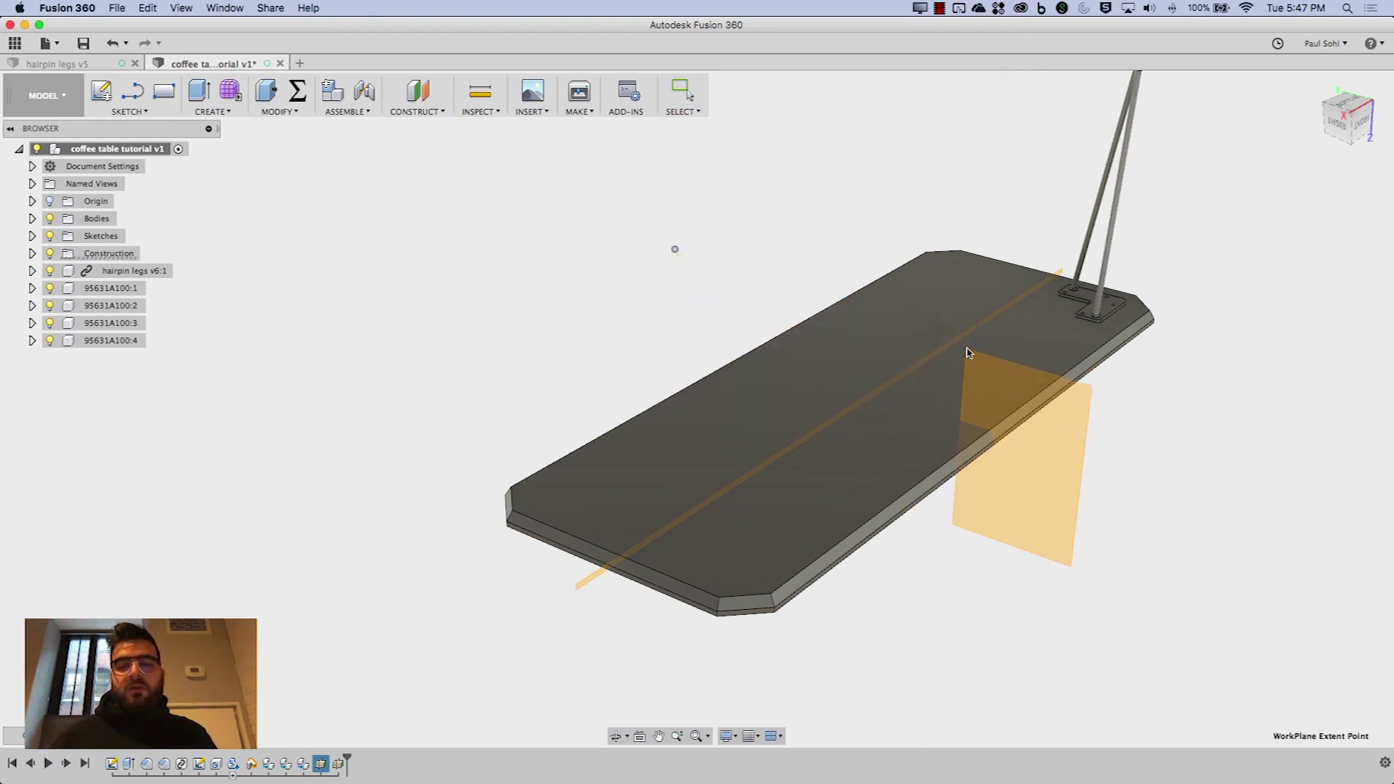
{"action": "left_click_drag", "start_coordinate": [1062, 270], "coordinate": [640, 450]}
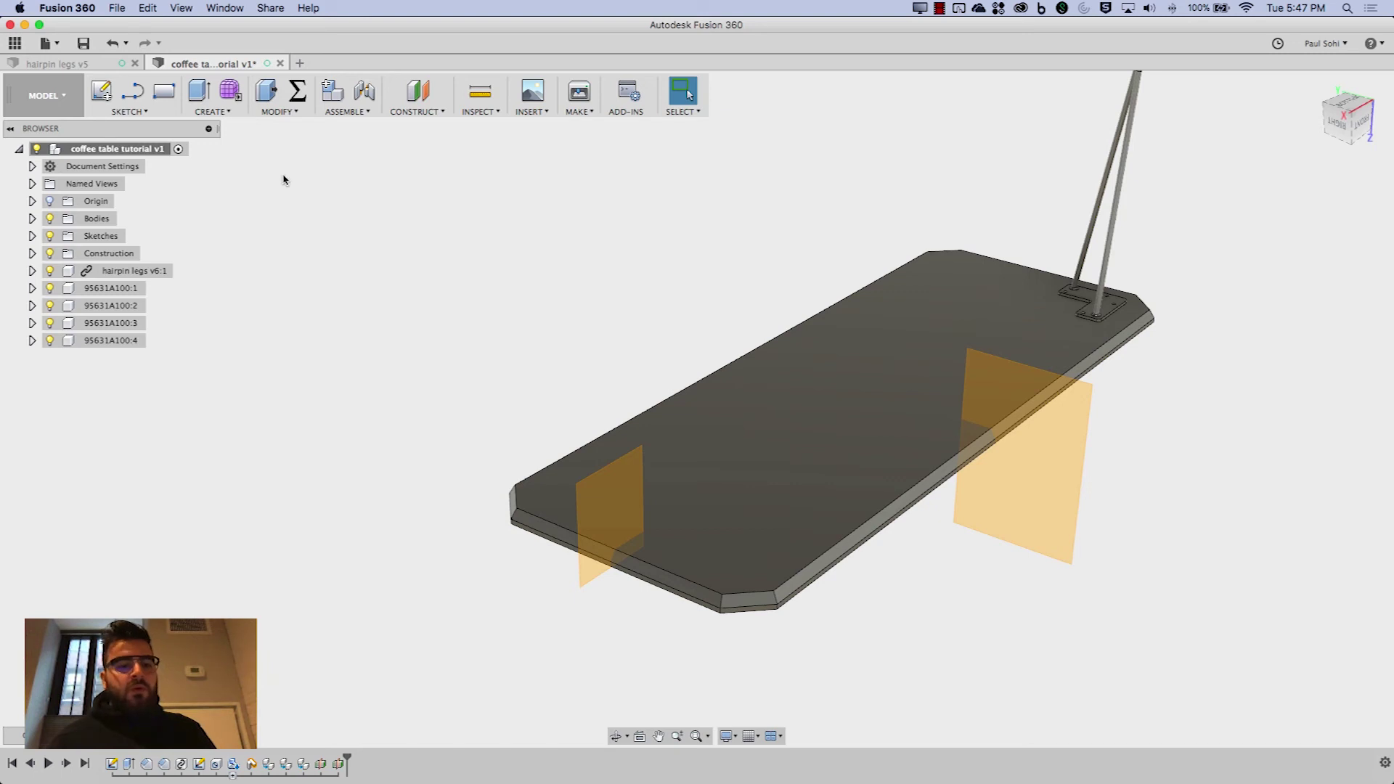
Mirror the leg mounting hole feature across the crosswise midplane to the other end of the tabletop, using the Features pattern type
{"action": "left_click", "coordinate": [225, 113]}
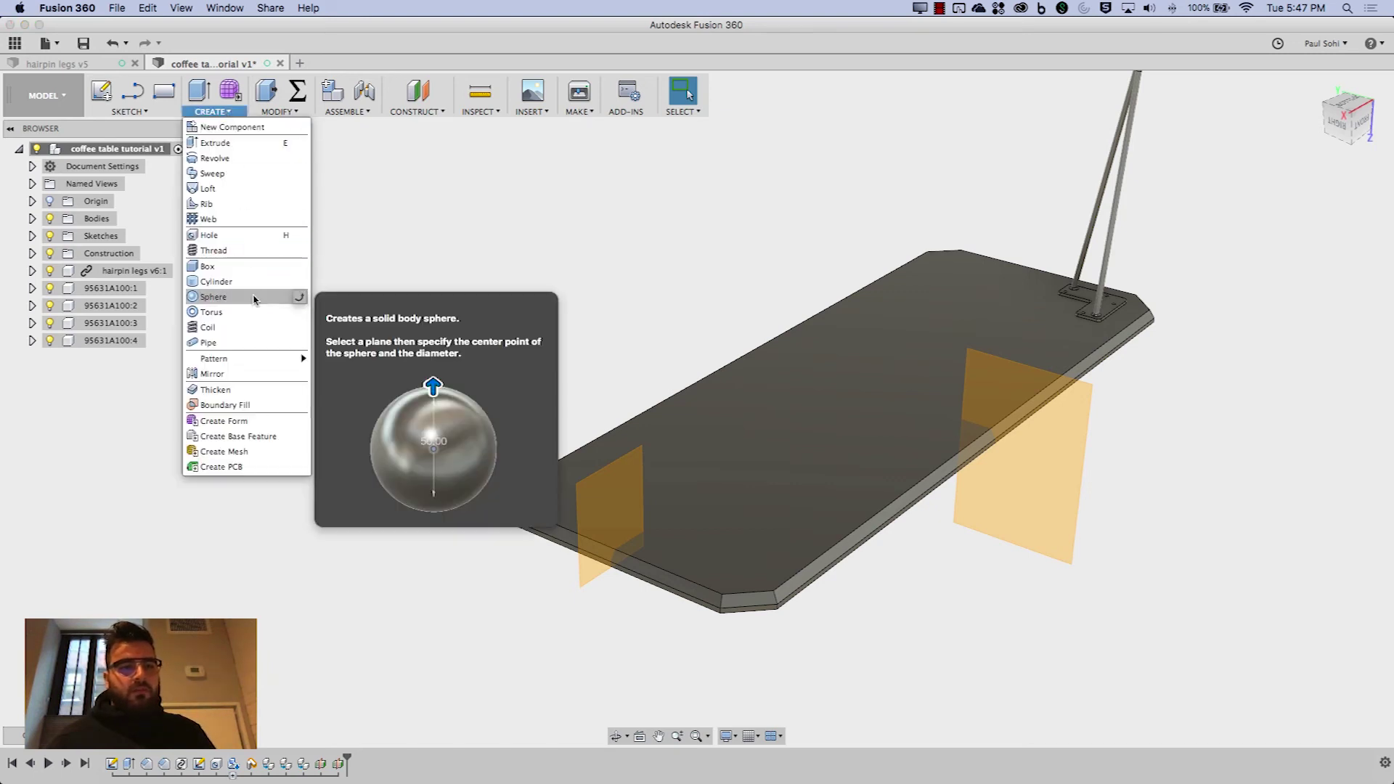
{"action": "left_click", "coordinate": [237, 377]}
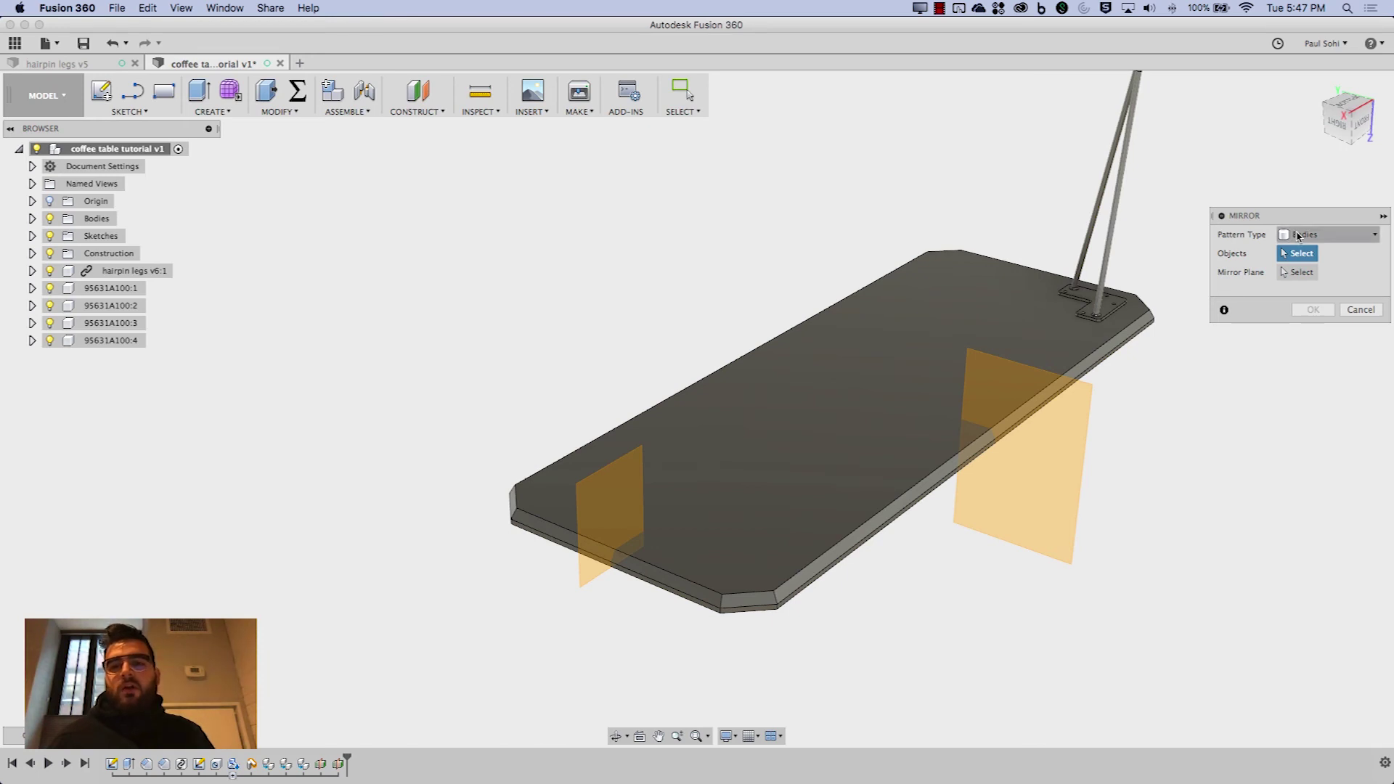
{"action": "left_click", "coordinate": [1298, 235]}
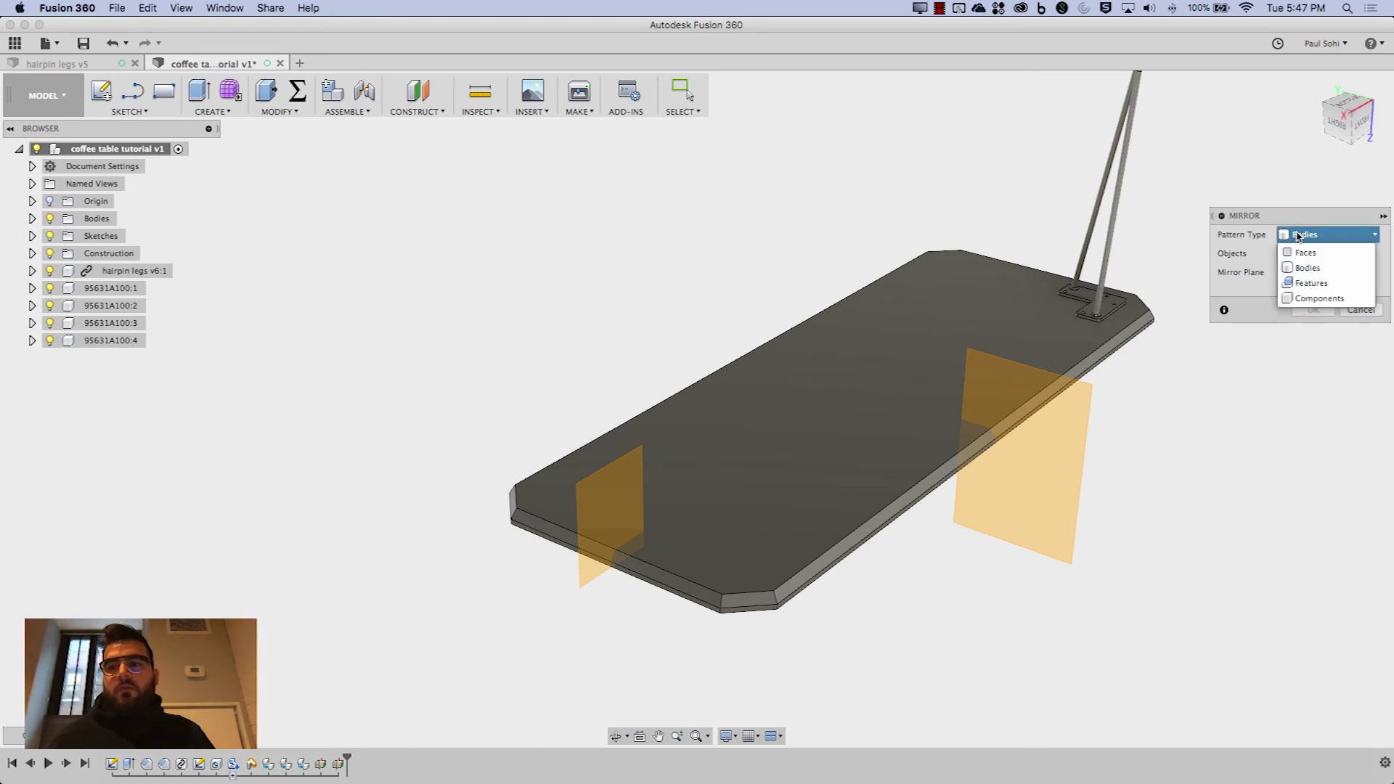
{"action": "left_click", "coordinate": [1307, 289]}
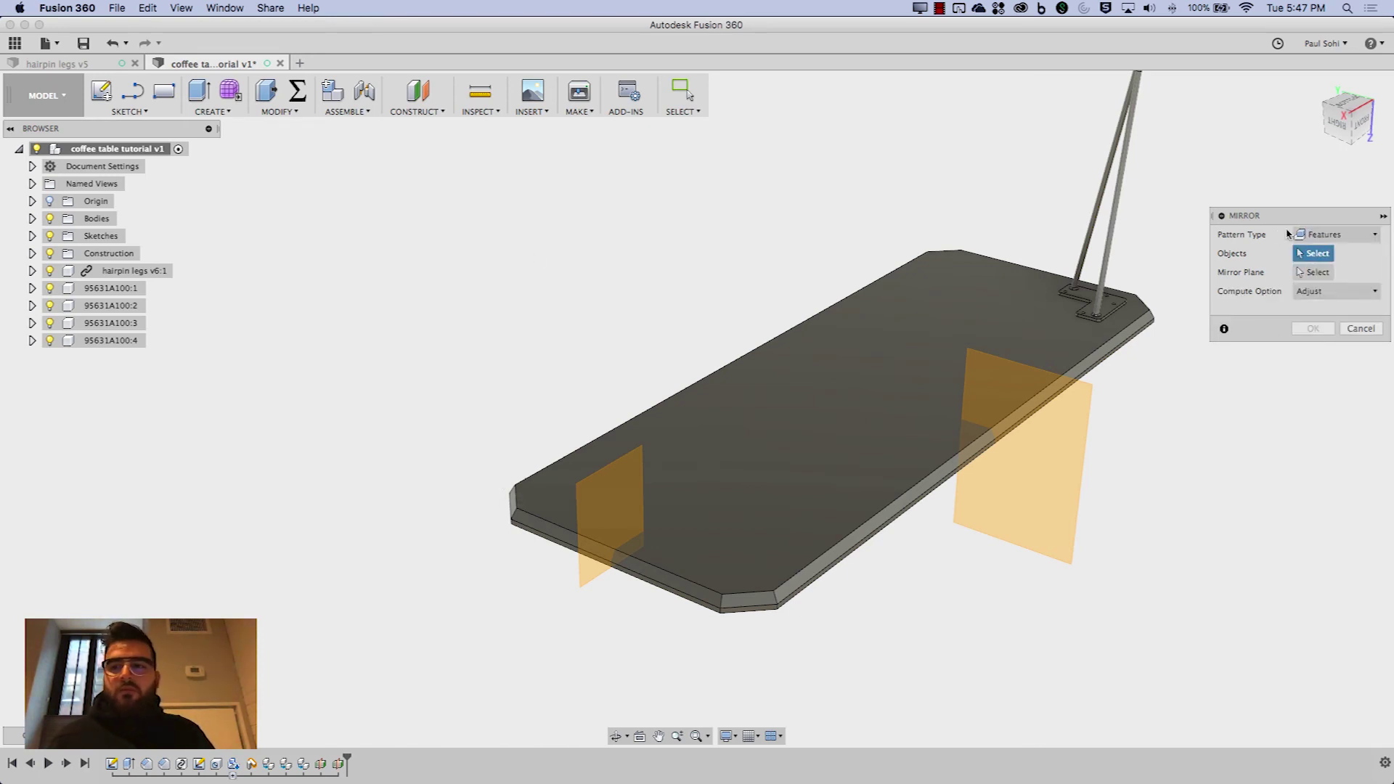
{"action": "left_click", "coordinate": [216, 764]}
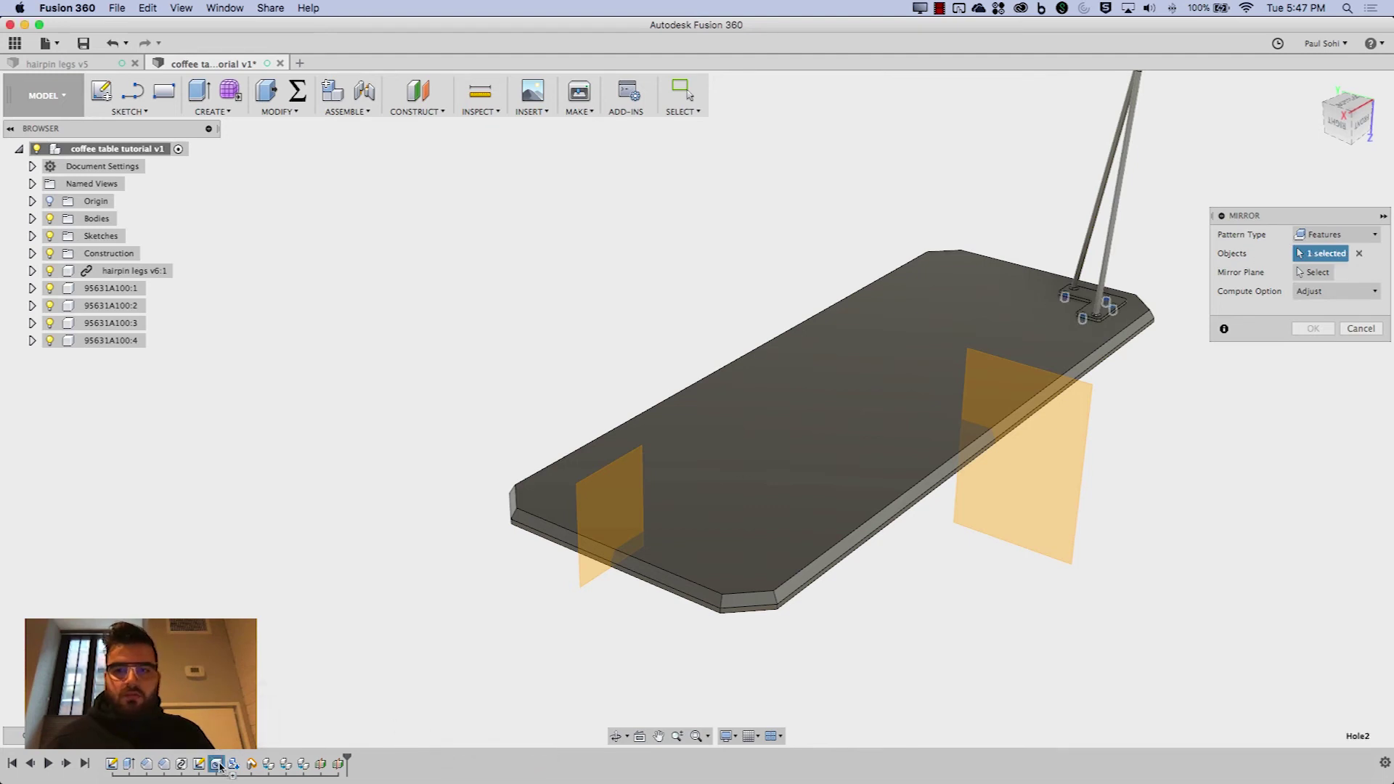
{"action": "left_click", "coordinate": [1317, 272]}
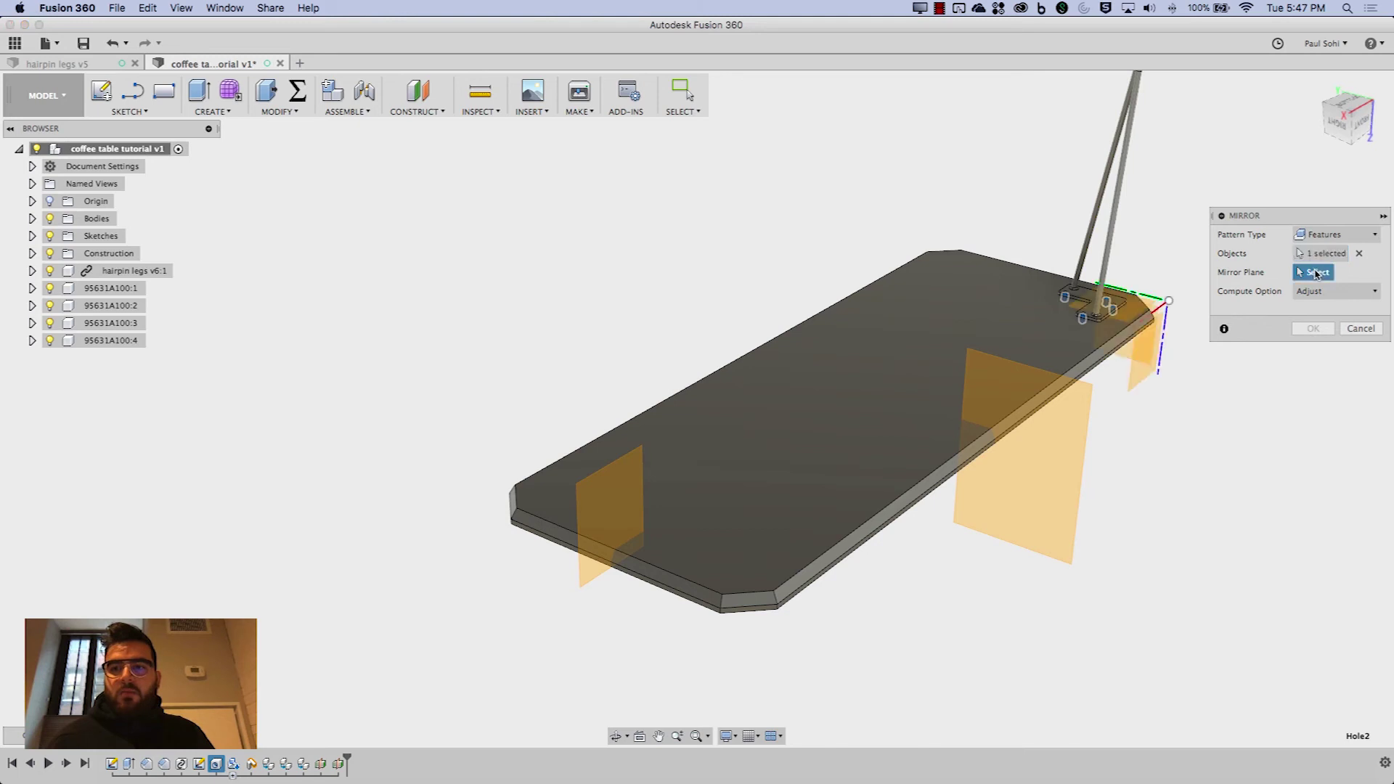
{"action": "left_click", "coordinate": [1053, 513]}
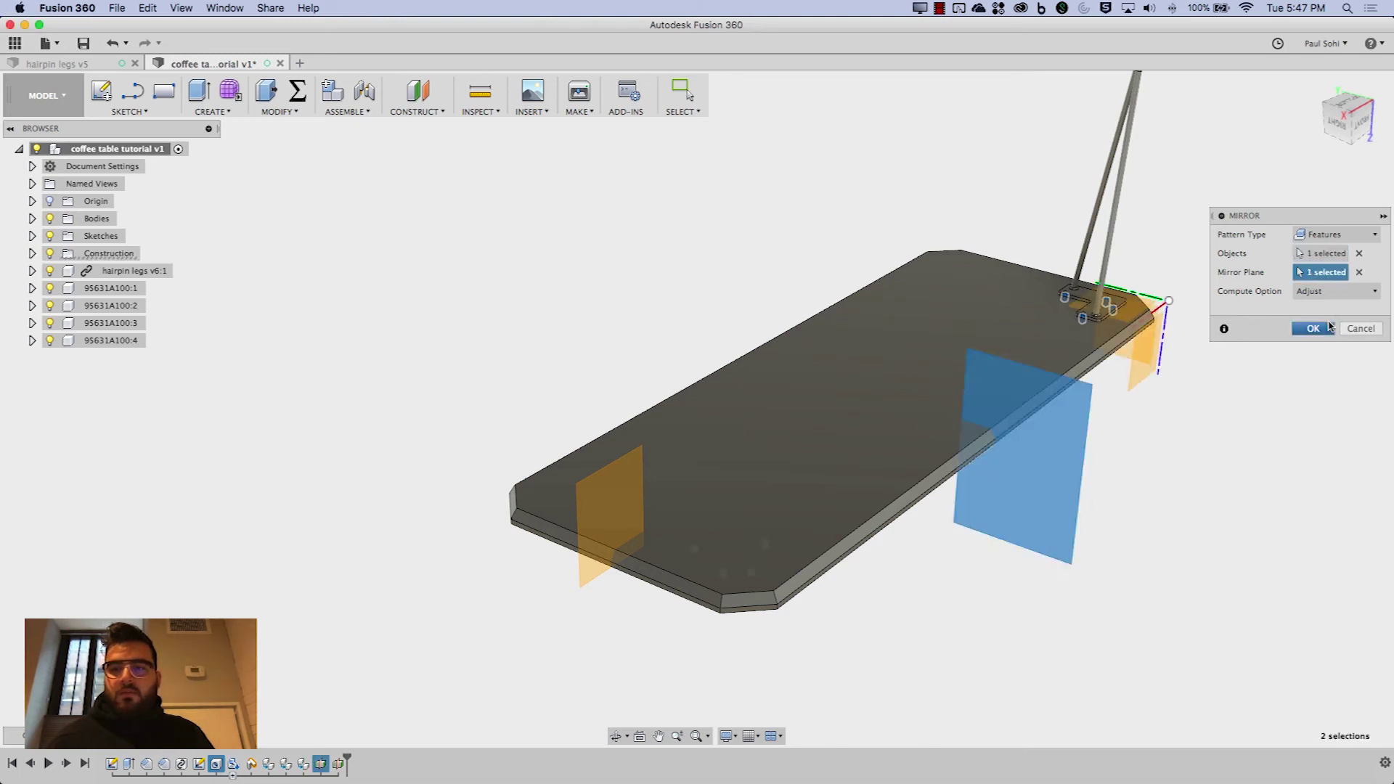
{"action": "left_click", "coordinate": [1313, 328]}
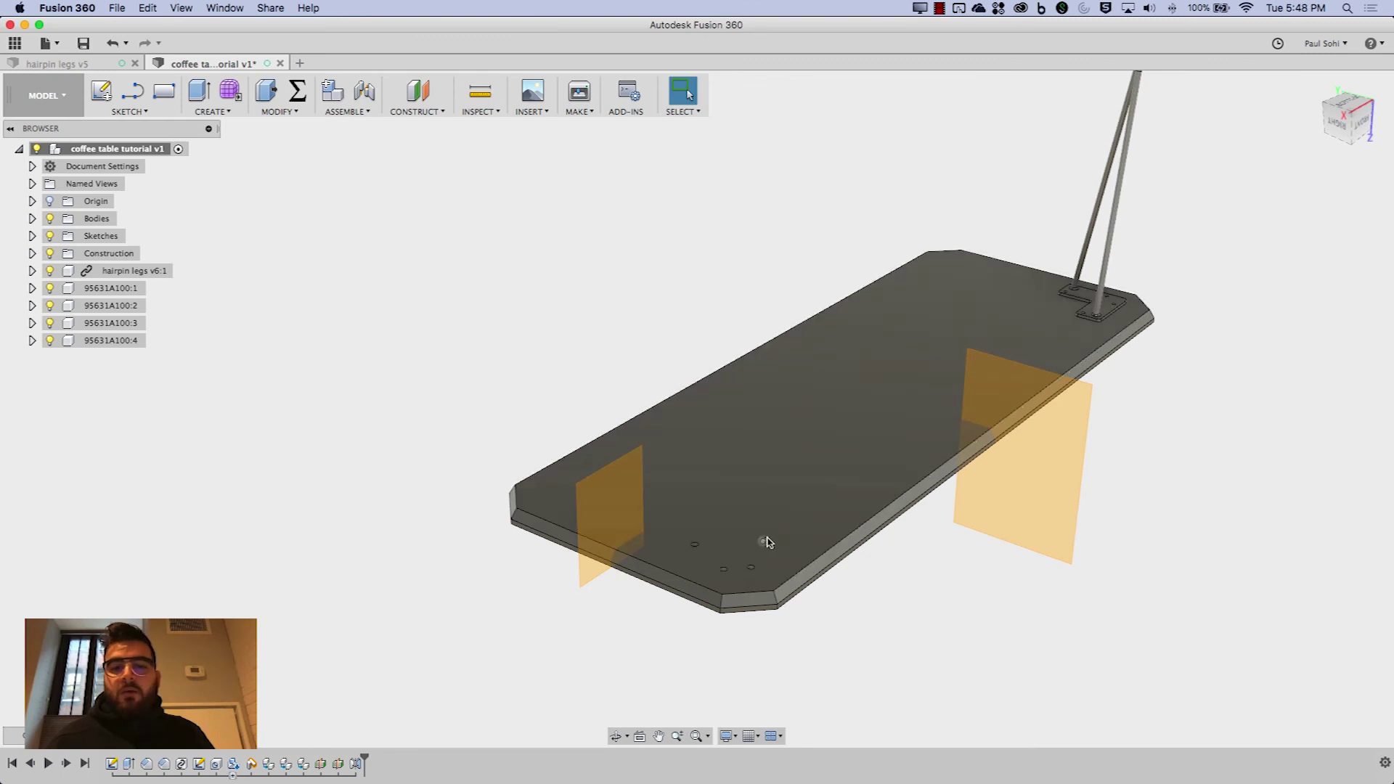
Mirror the original hole feature and its mirrored copy across the lengthwise midplane to the remaining two corners
{"action": "left_click", "coordinate": [210, 112]}
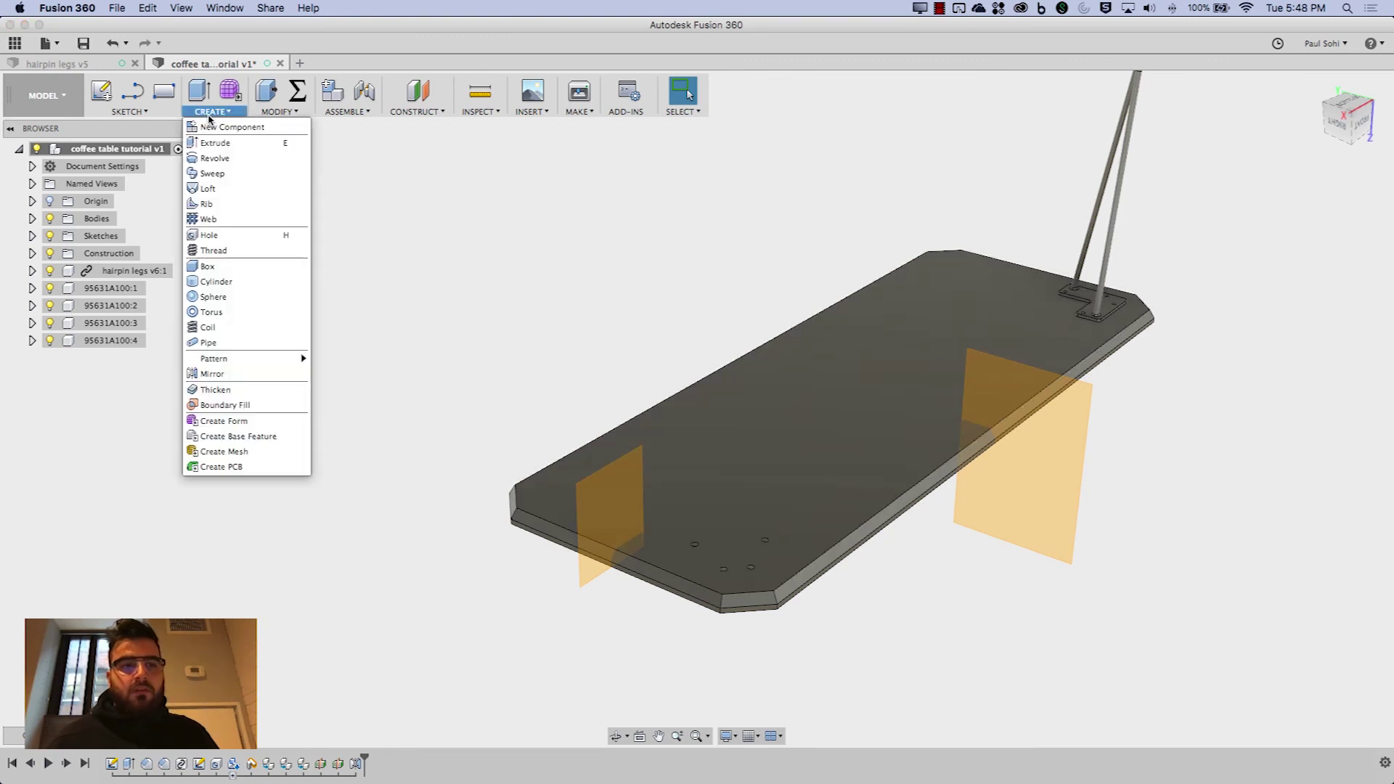
{"action": "left_click", "coordinate": [212, 374]}
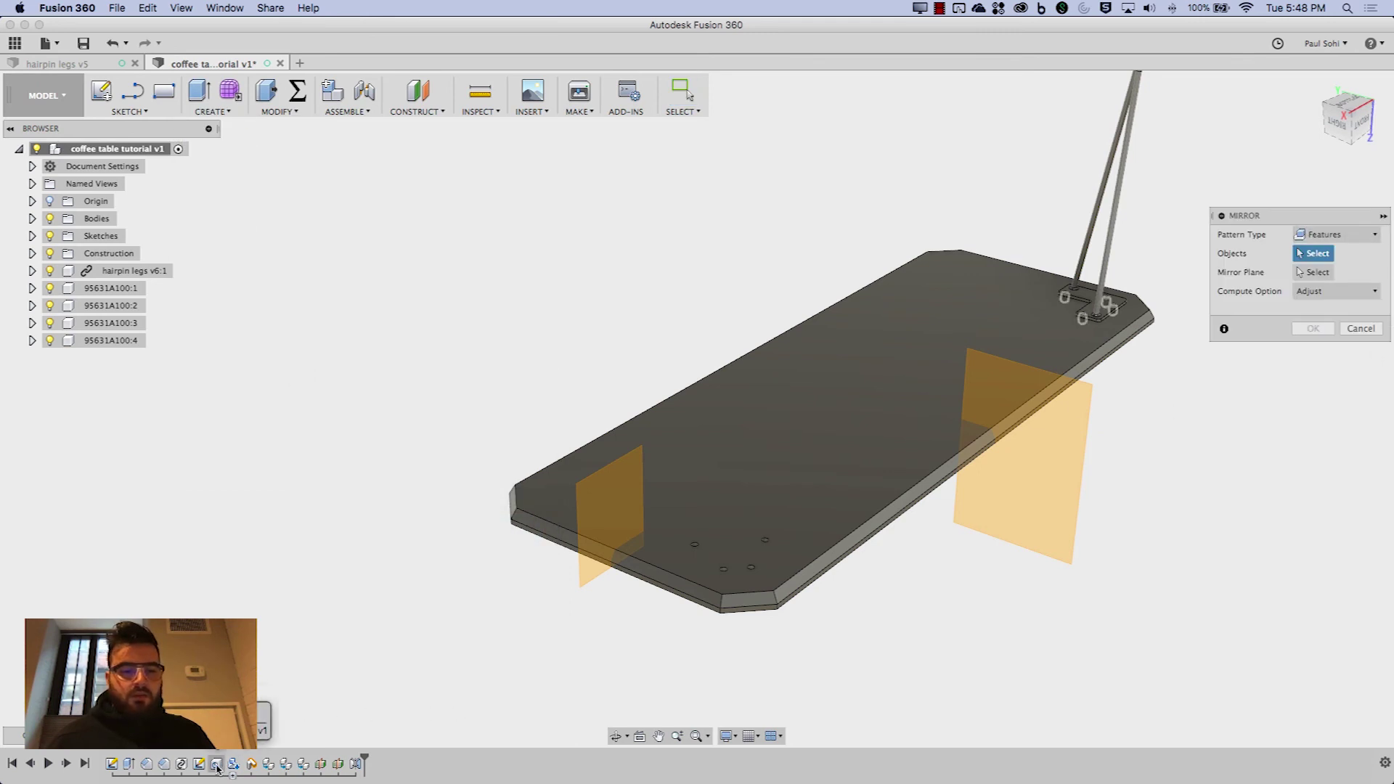
{"action": "left_click", "coordinate": [216, 765]}
{"action": "left_click", "coordinate": [355, 764]}
{"action": "left_click", "coordinate": [1314, 272]}
{"action": "left_click", "coordinate": [604, 523]}
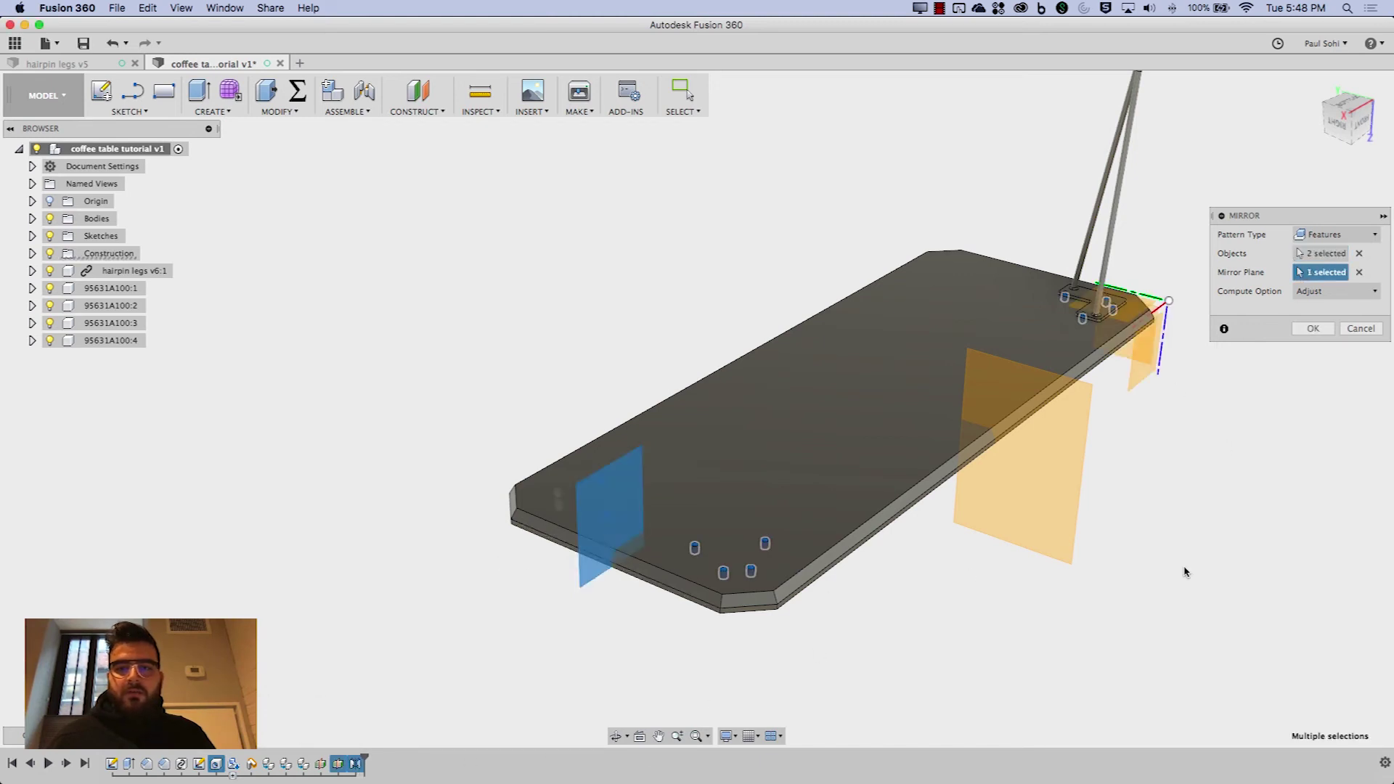
{"action": "left_click", "coordinate": [1320, 332]}
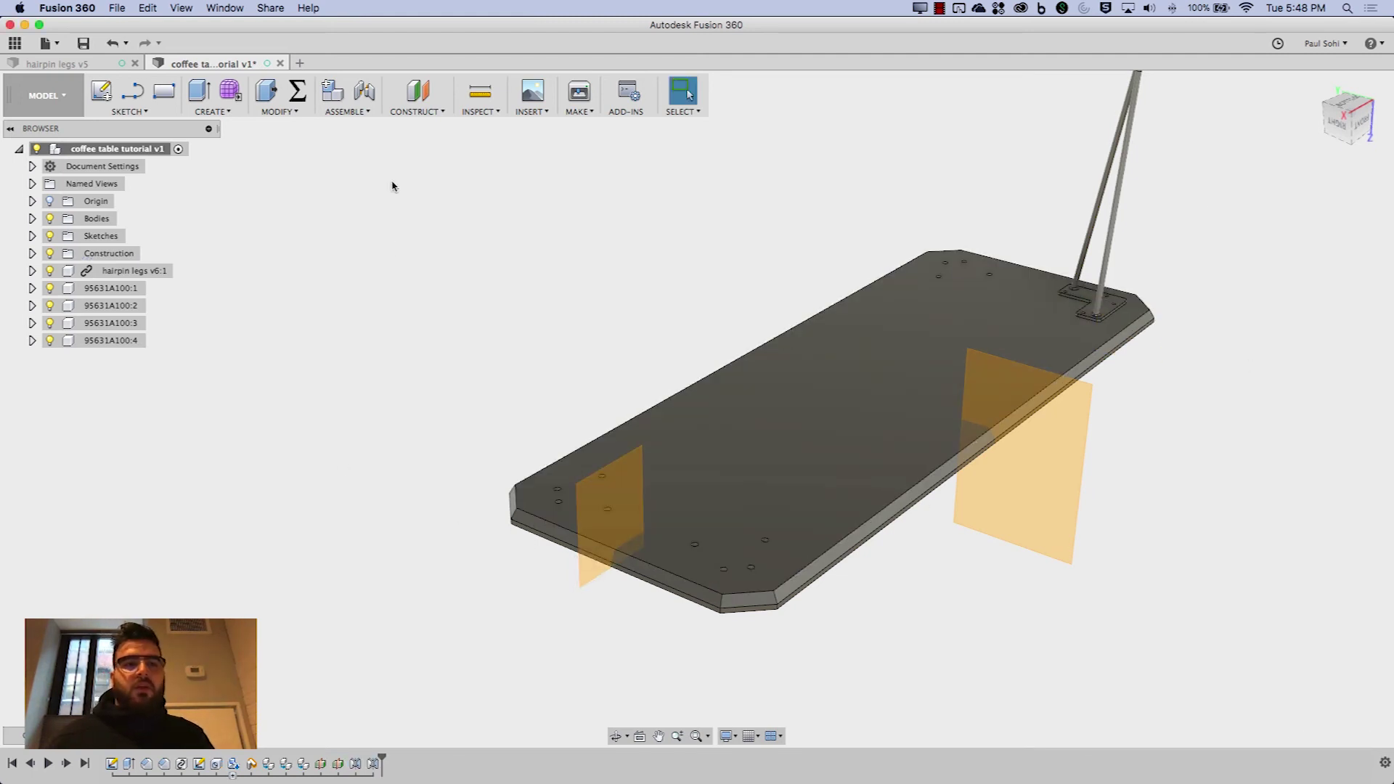
Mirror the hairpin leg and all four threaded inserts as components across the crosswise midplane
{"action": "left_click", "coordinate": [225, 112]}
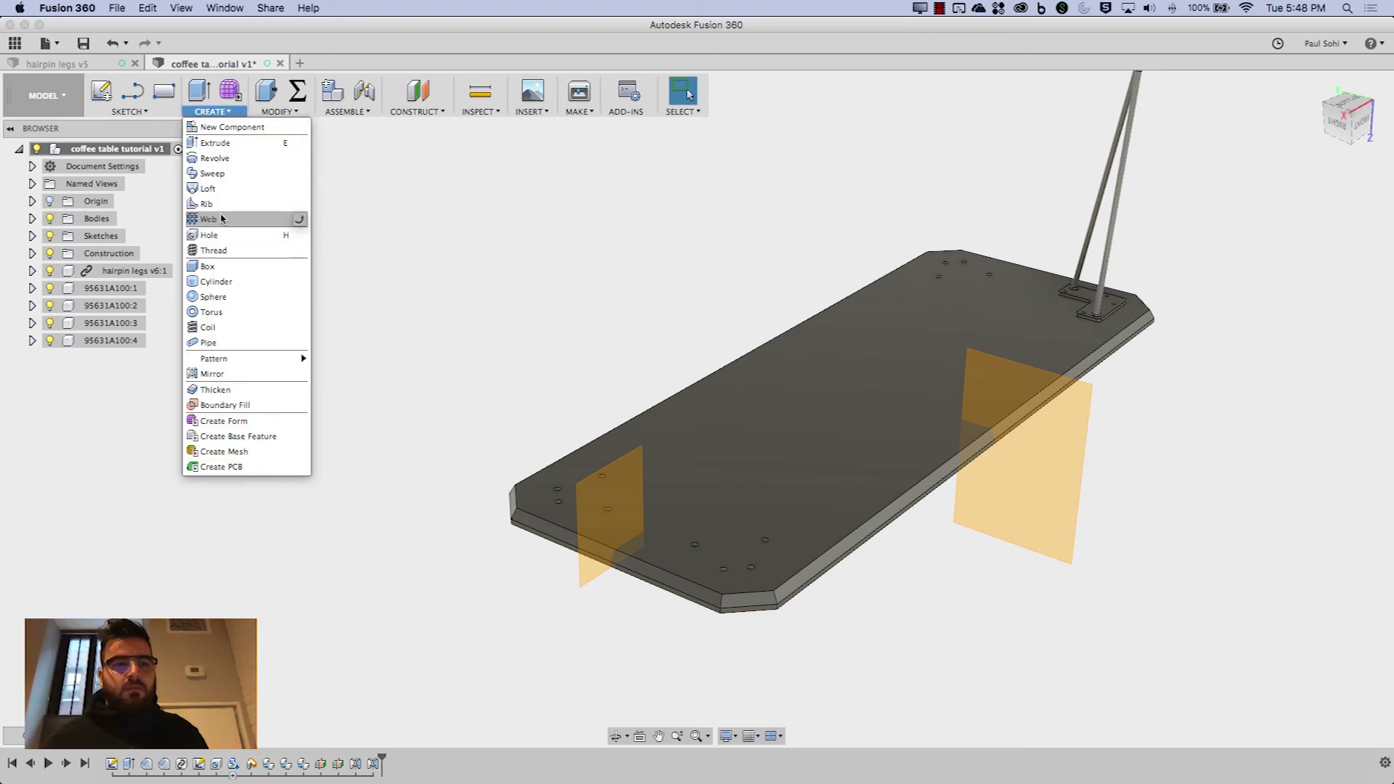
{"action": "left_click", "coordinate": [212, 373]}
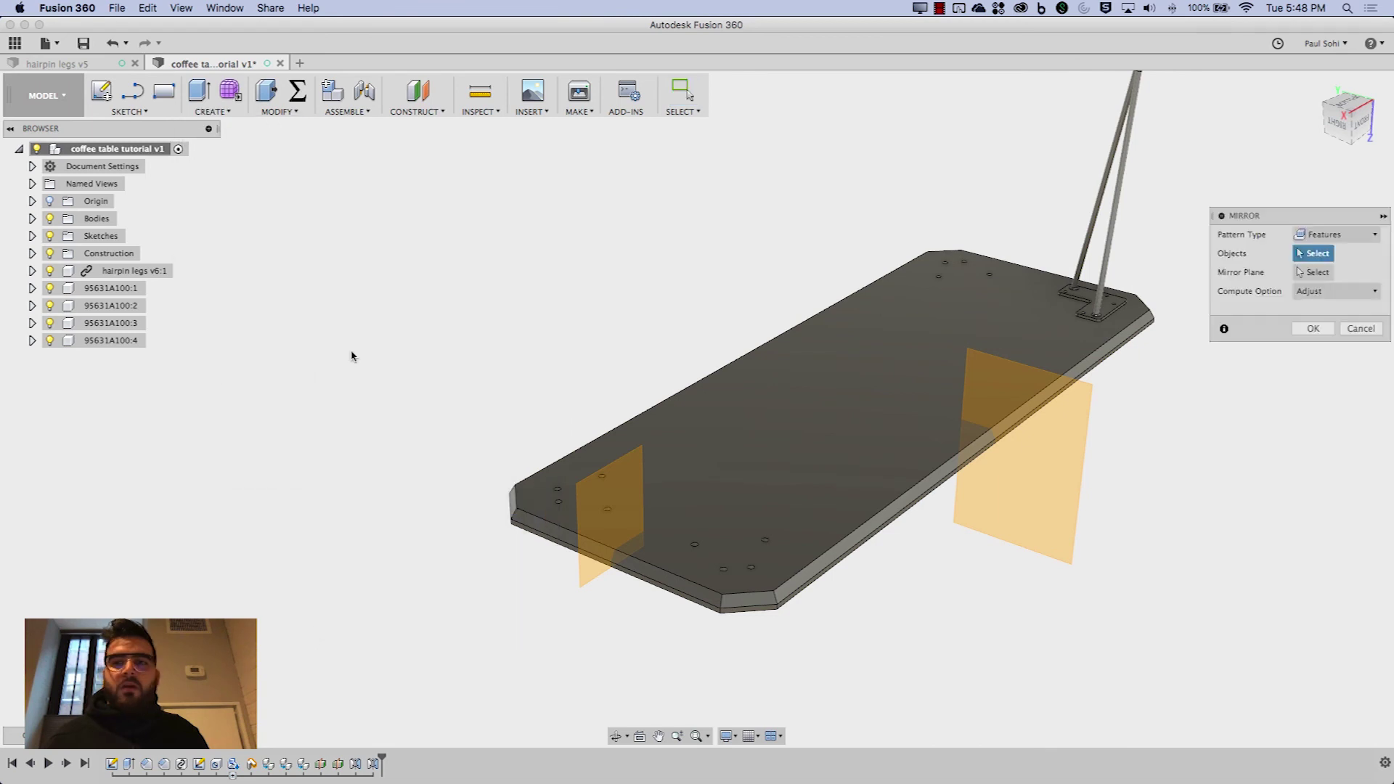
{"action": "left_click", "coordinate": [1309, 235]}
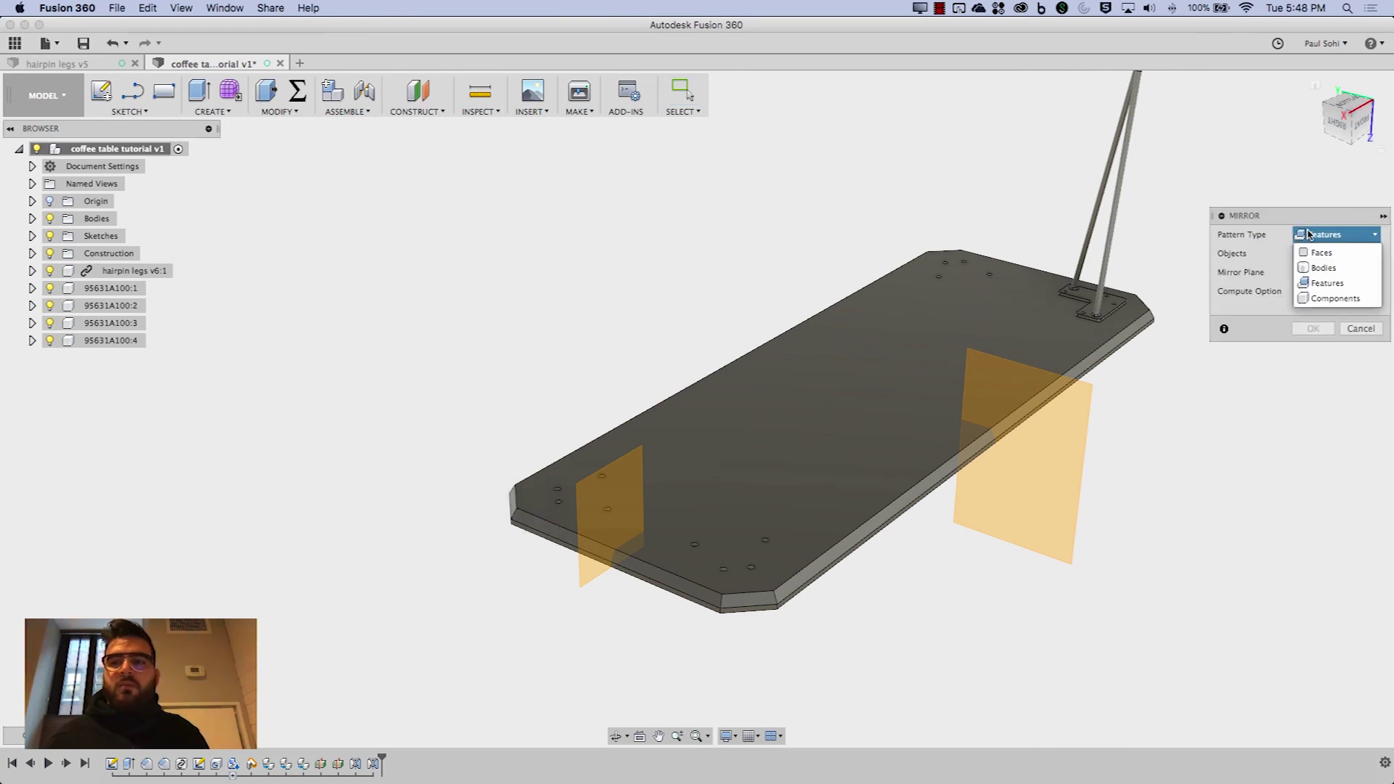
{"action": "left_click", "coordinate": [1312, 298]}
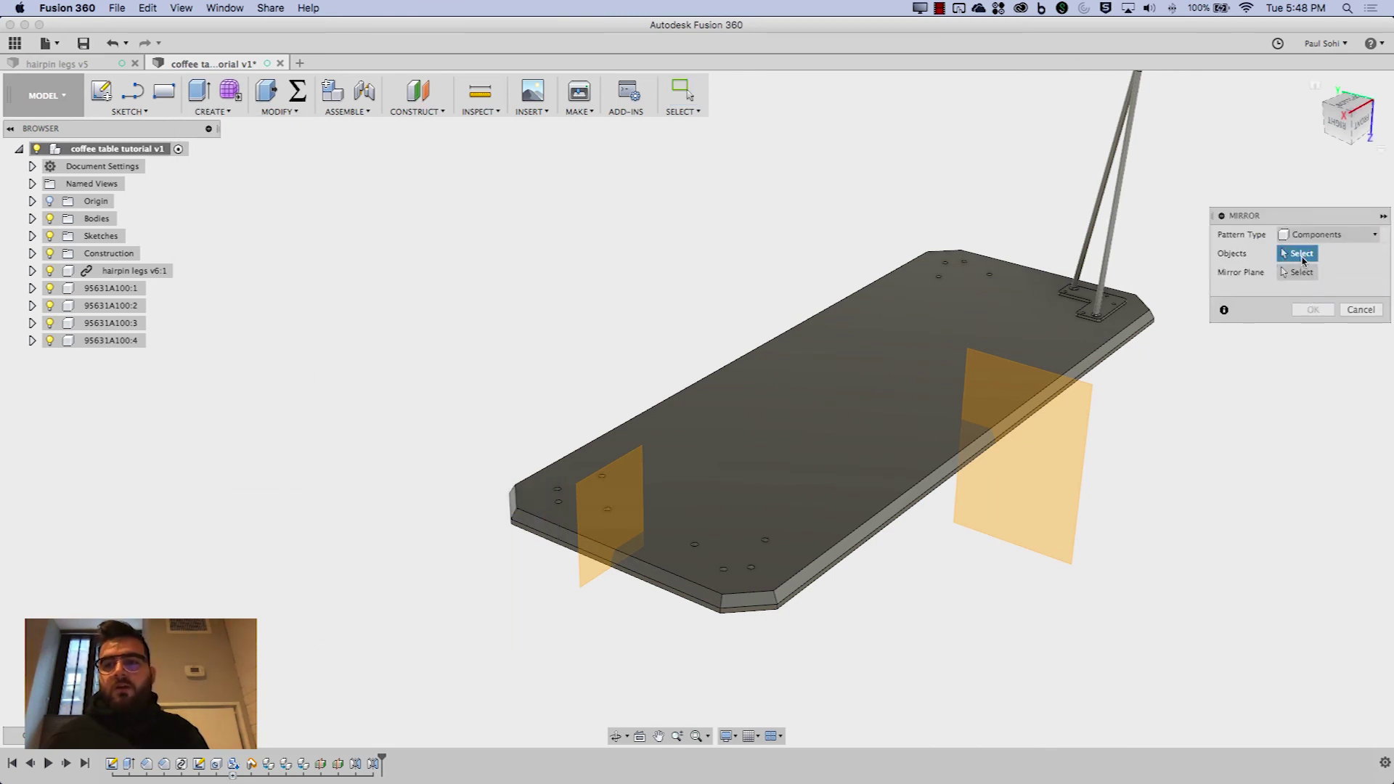
{"action": "left_click", "coordinate": [132, 273]}
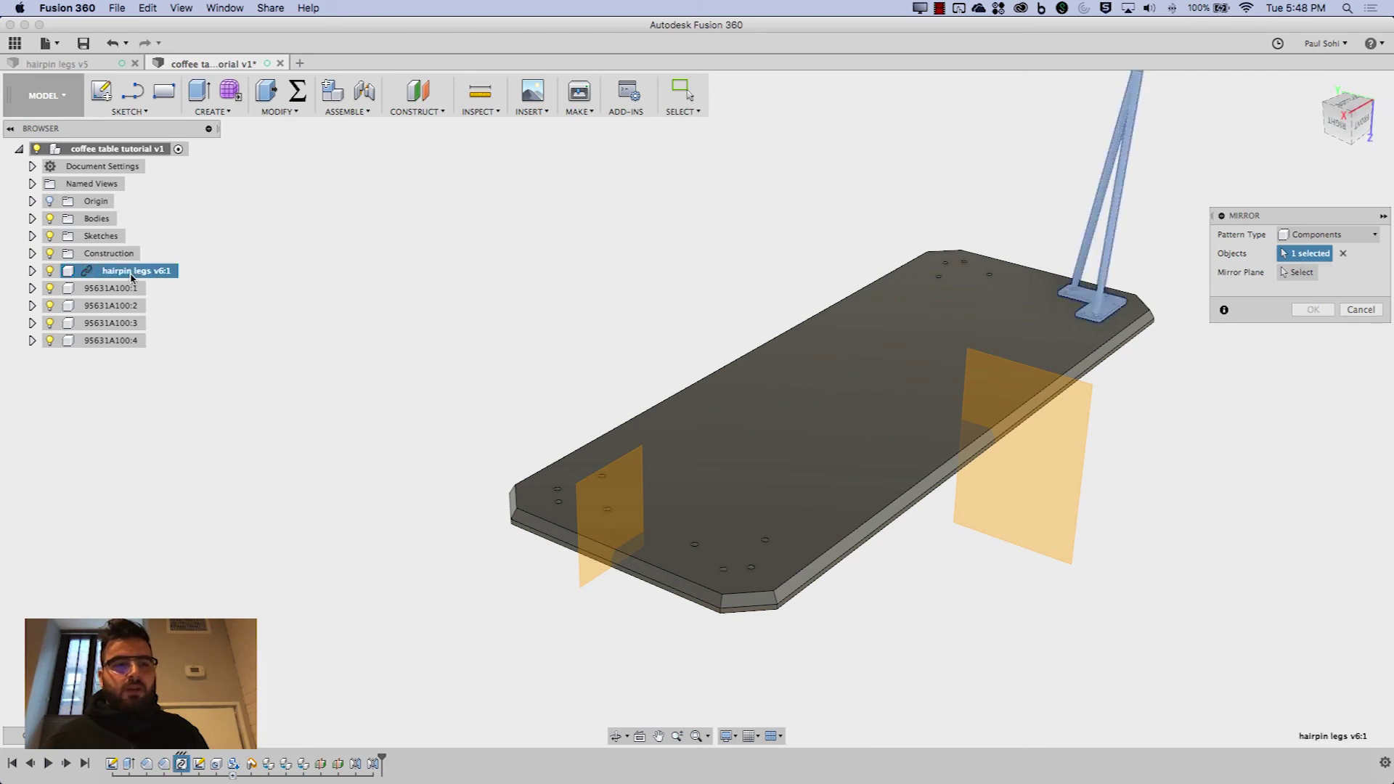
{"action": "left_click", "coordinate": [119, 344], "text": "shift"}
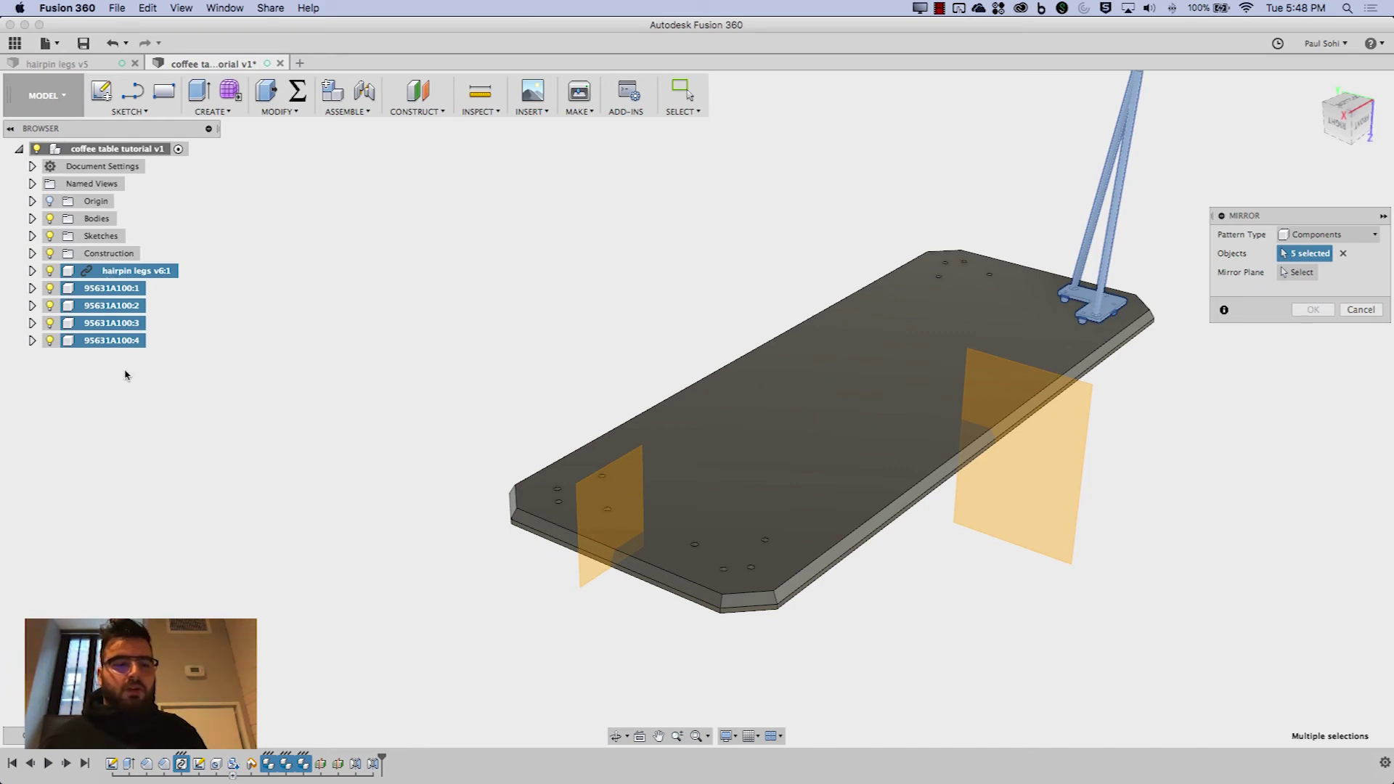
{"action": "left_click", "coordinate": [1296, 274]}
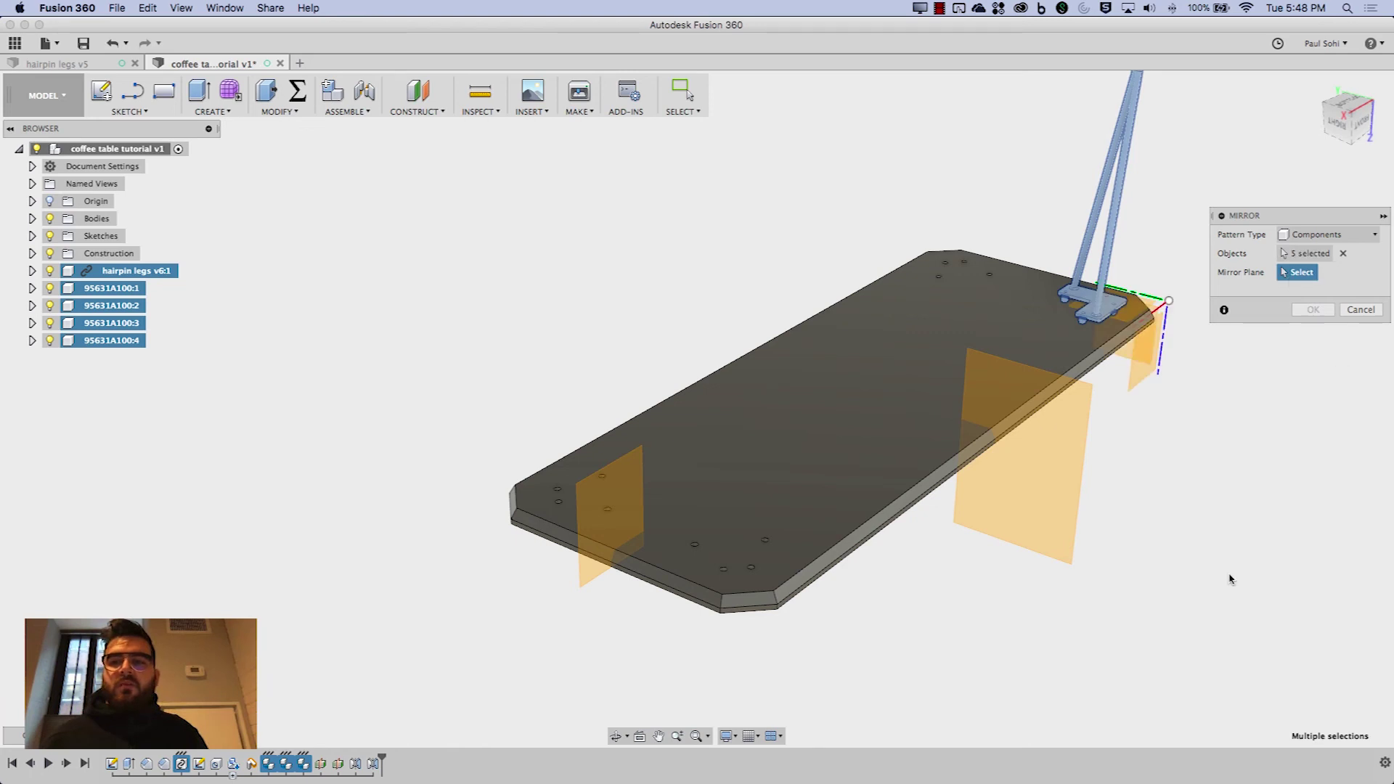
{"action": "left_click", "coordinate": [1060, 529]}
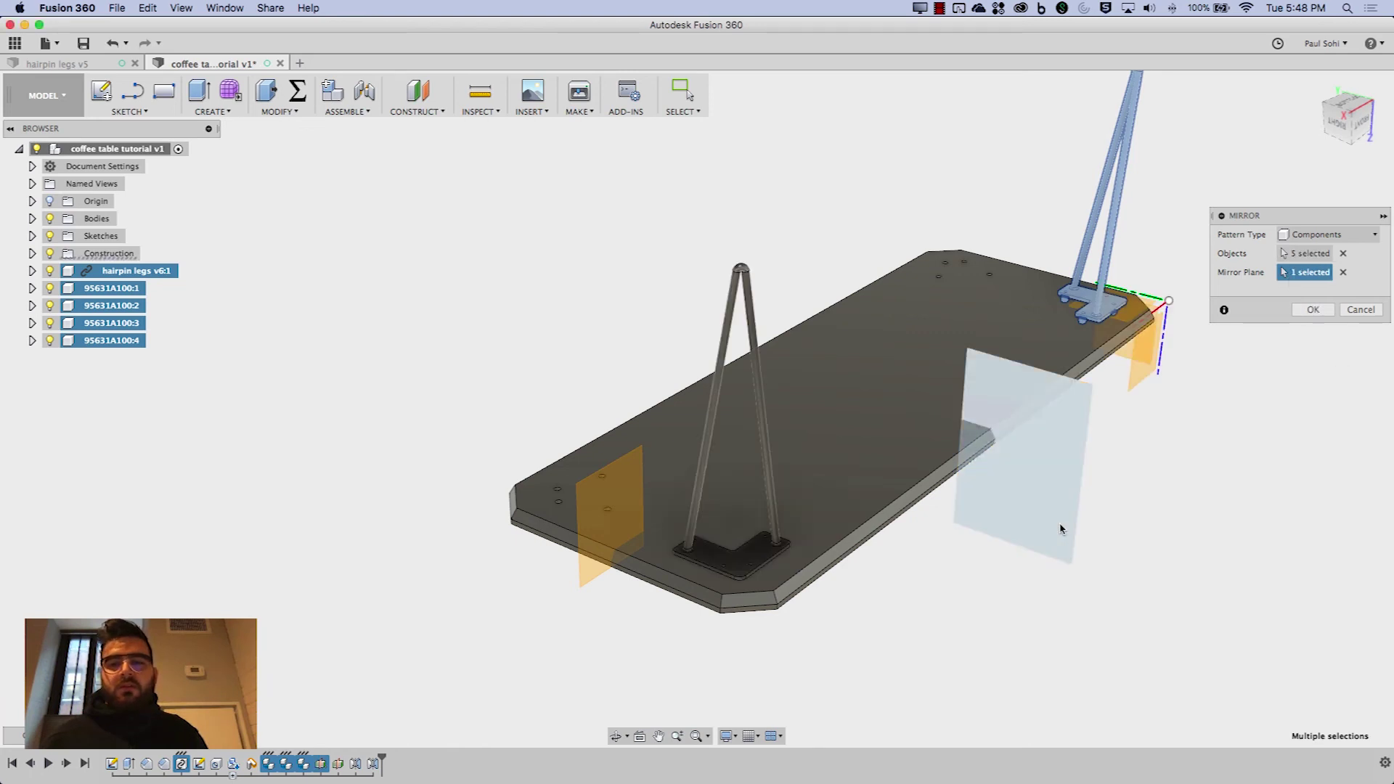
{"action": "left_click", "coordinate": [1324, 313]}
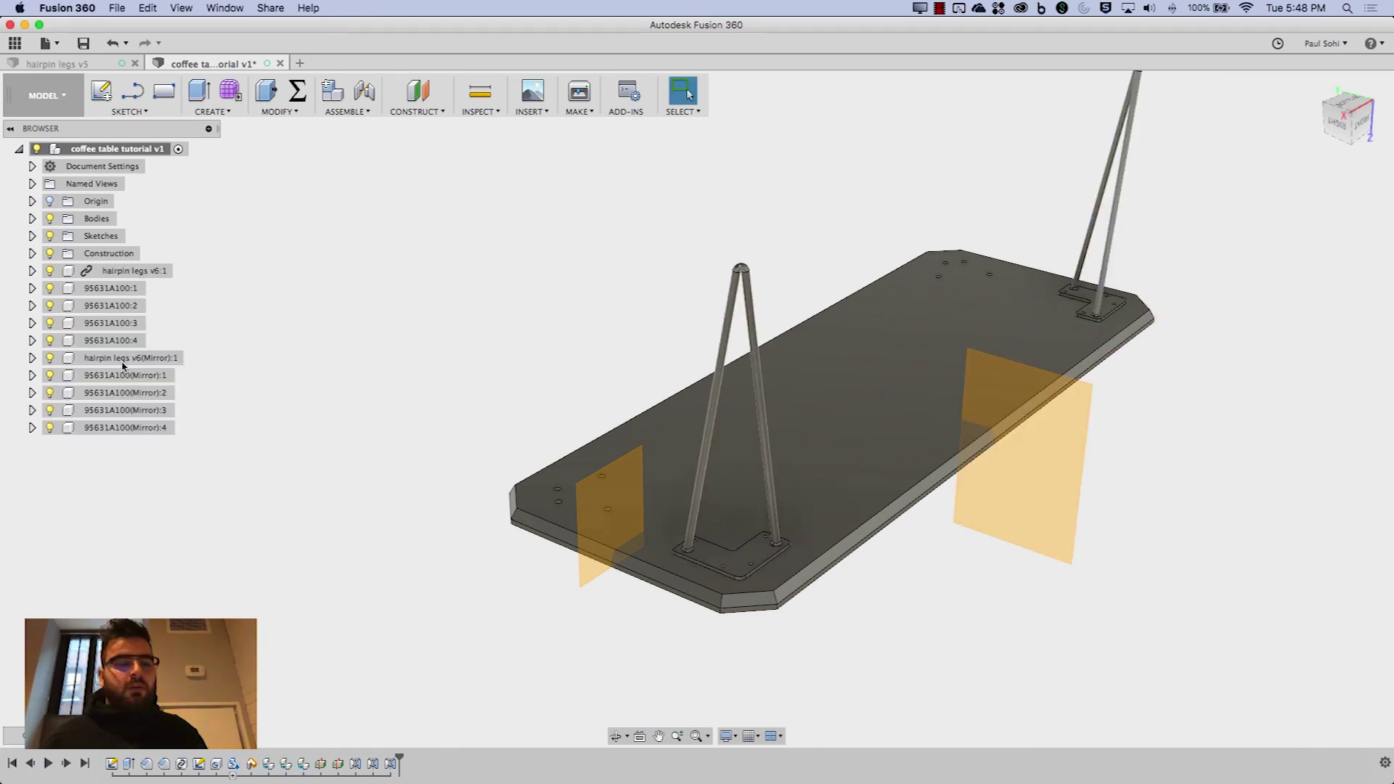
Mirror both hairpin legs and all eight threaded inserts as components across the lengthwise midplane
{"action": "left_click", "coordinate": [212, 112]}
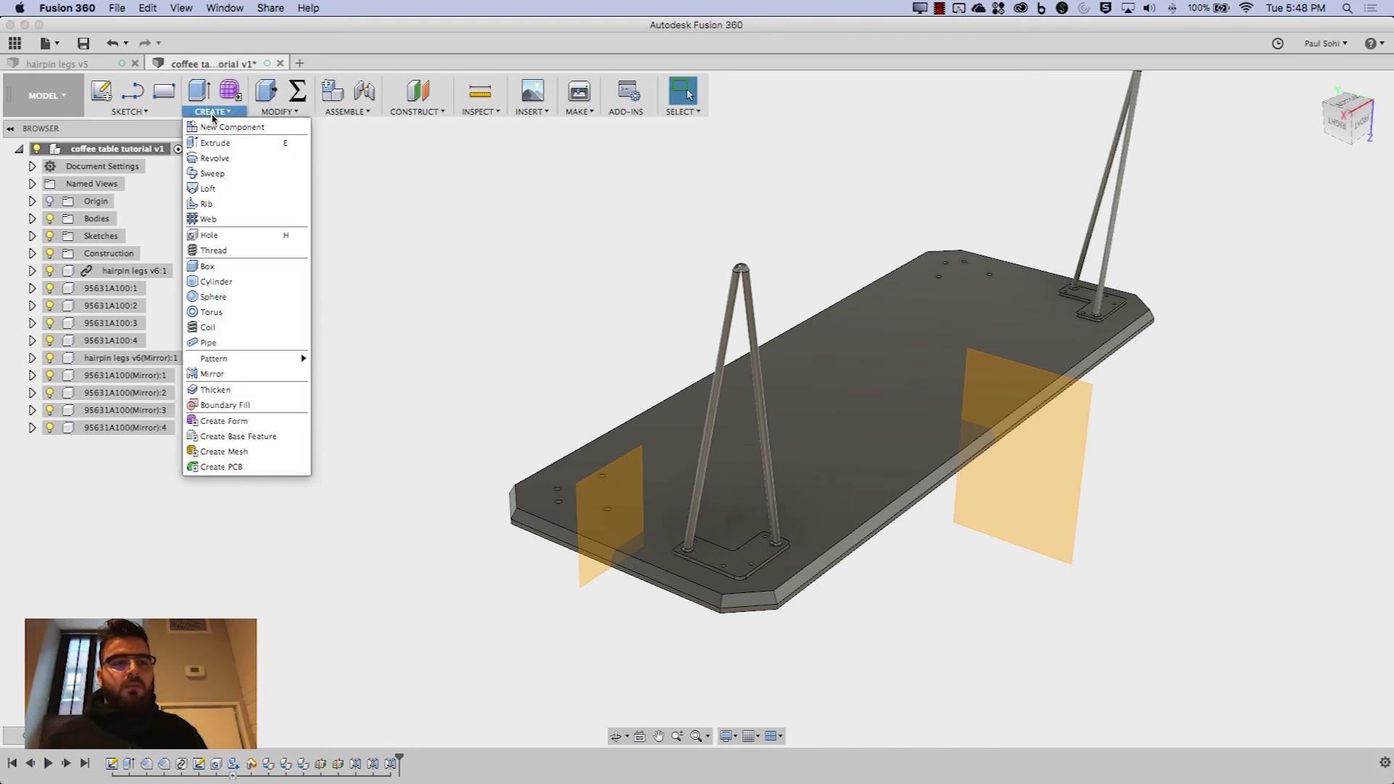
{"action": "left_click", "coordinate": [213, 375]}
{"action": "left_click", "coordinate": [140, 270]}
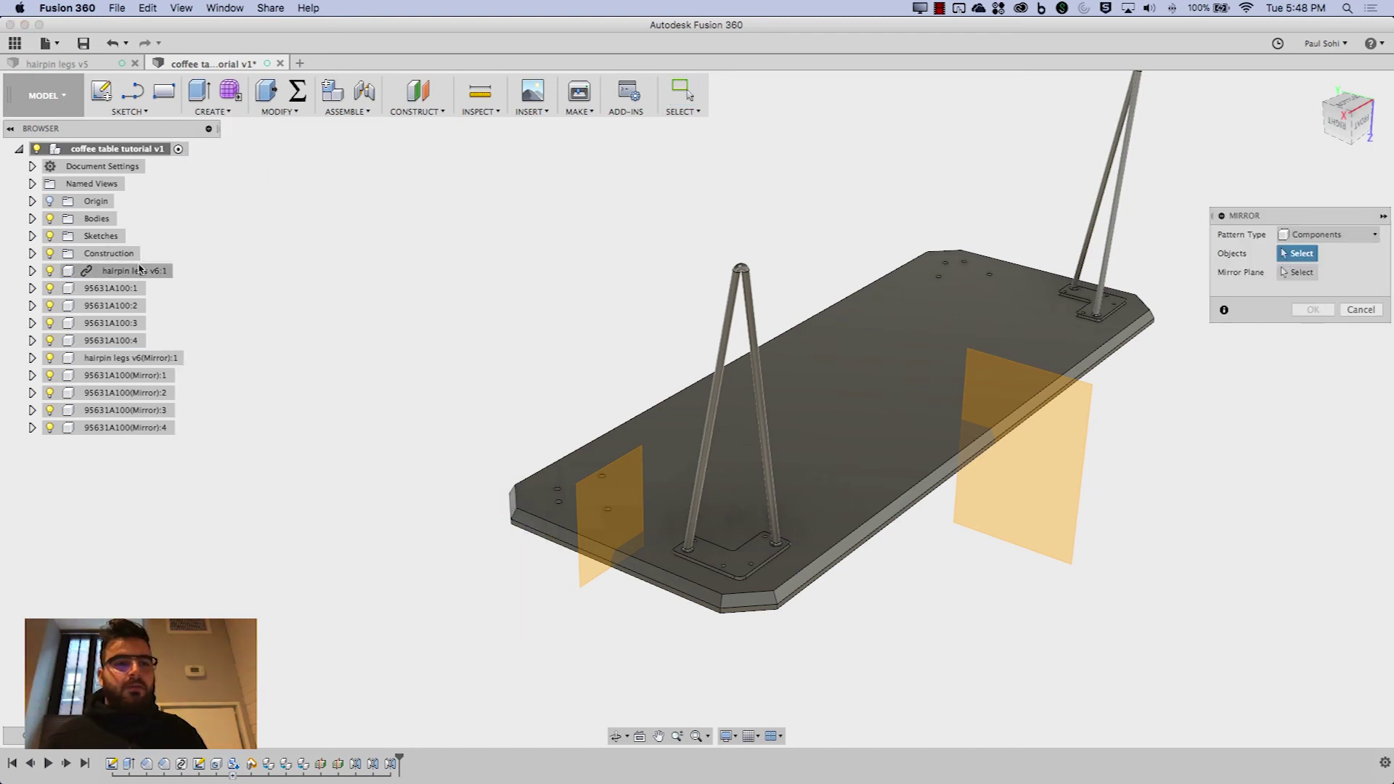
{"action": "left_click", "coordinate": [144, 428], "text": "shift"}
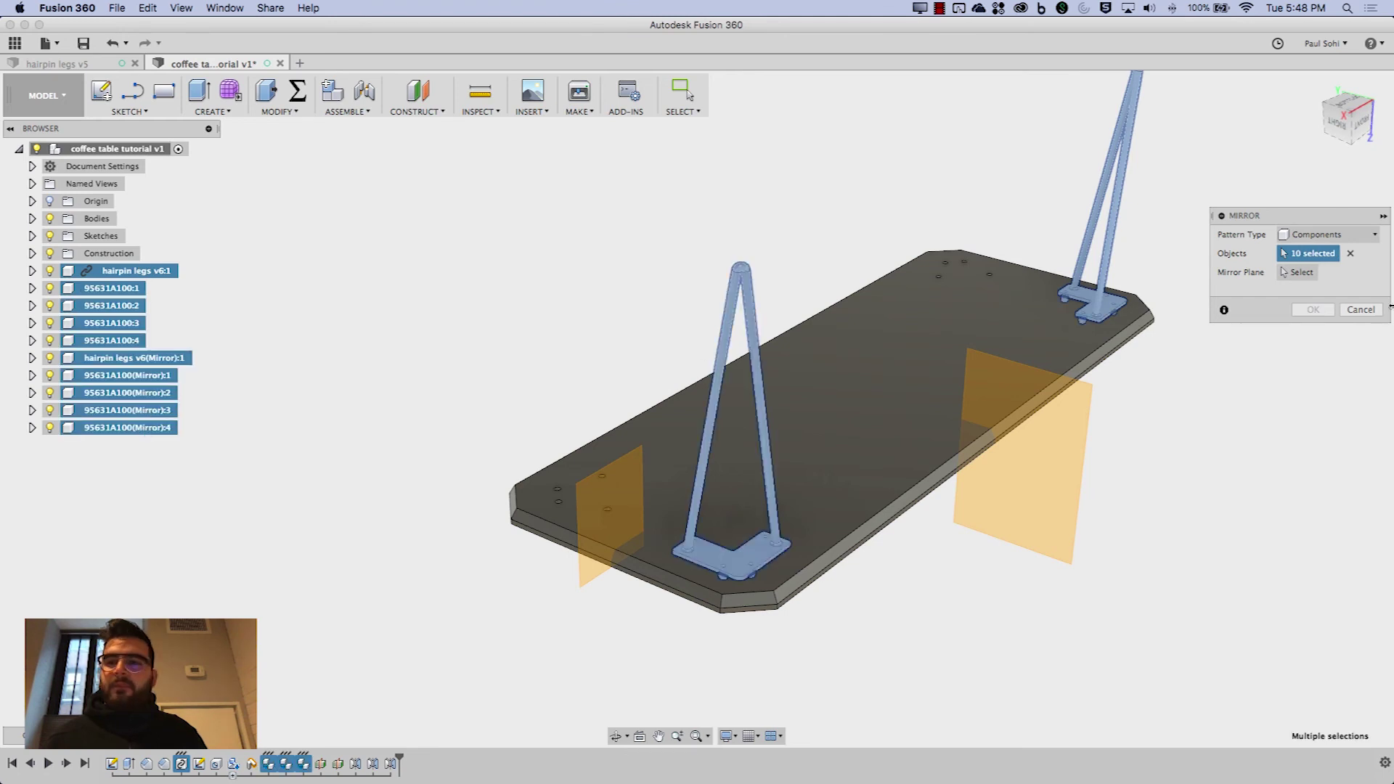
{"action": "left_click", "coordinate": [1296, 272]}
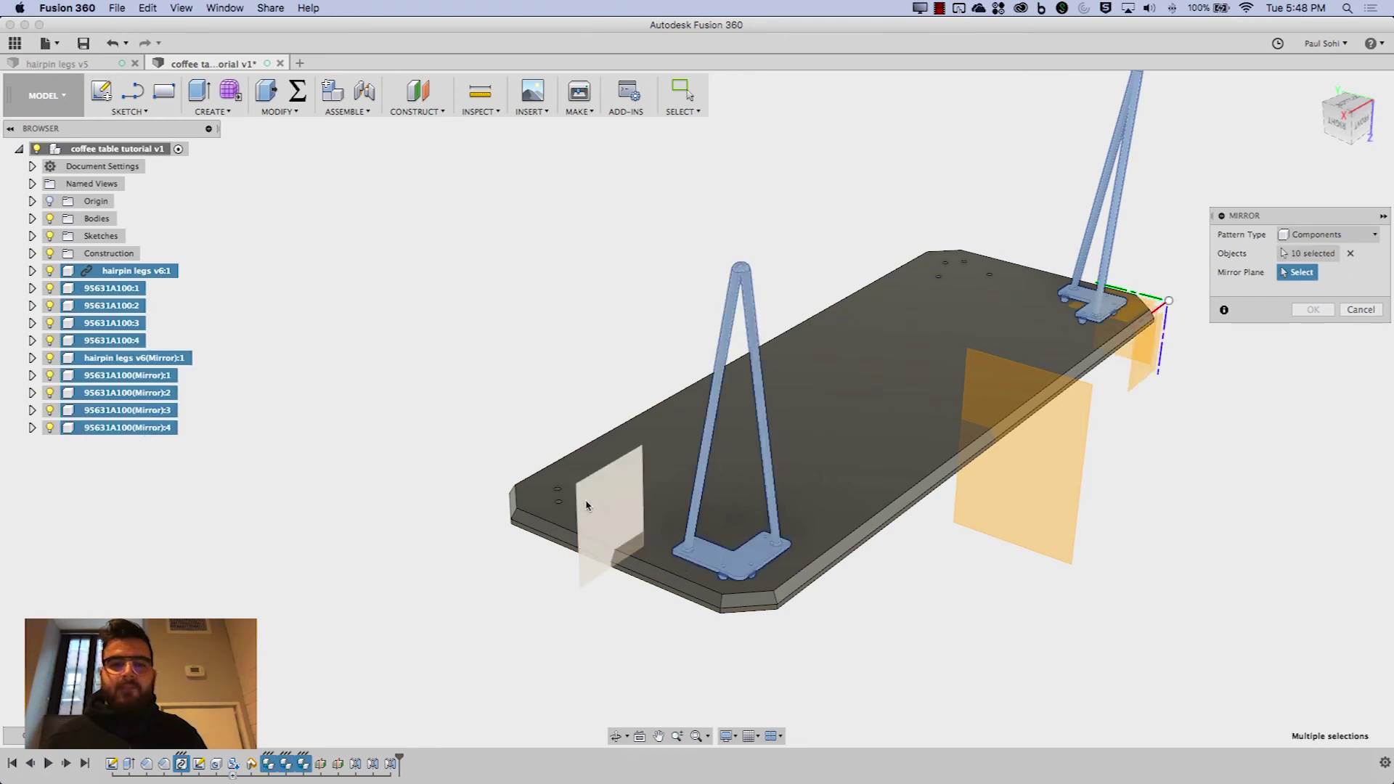
{"action": "left_click", "coordinate": [610, 509]}
{"action": "left_click", "coordinate": [1314, 311]}
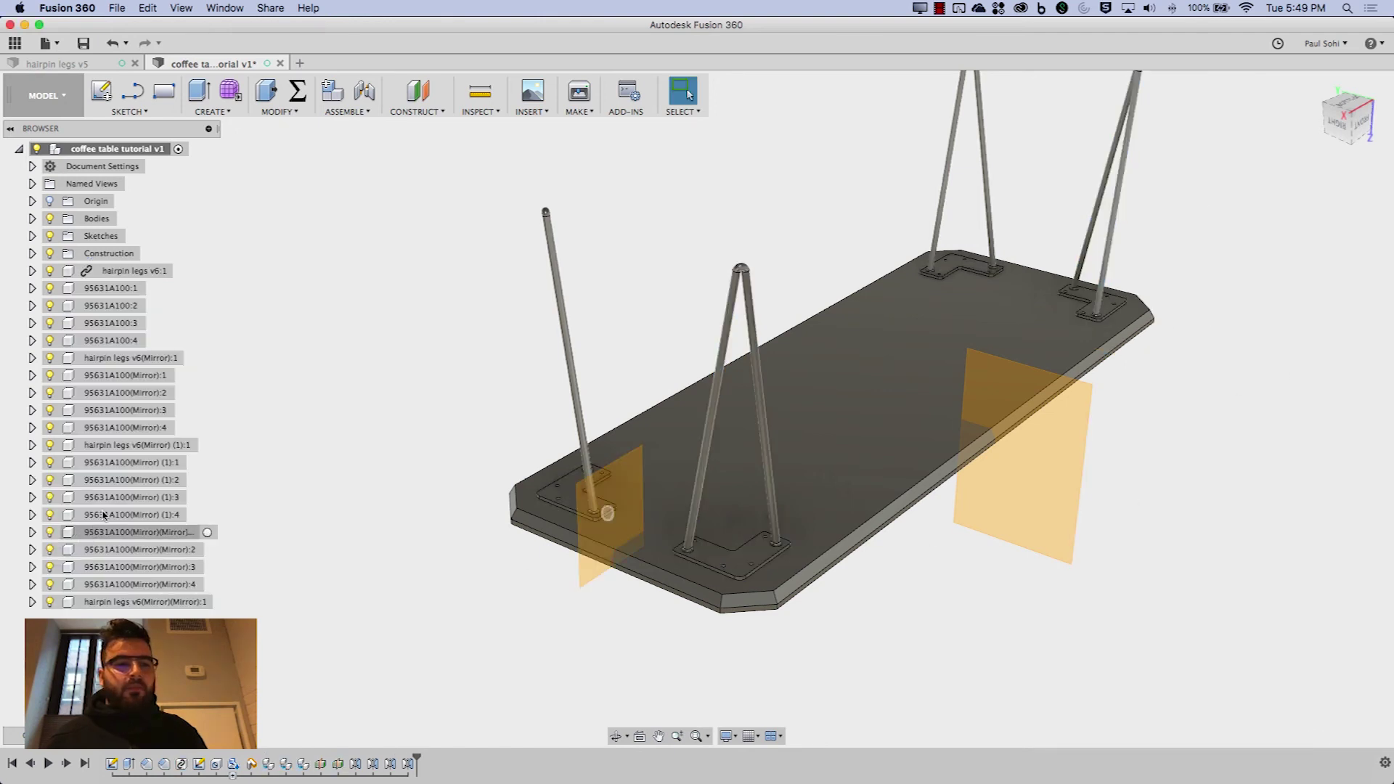
Hide the construction planes and check the wood and tool user parameters
{"action": "left_click", "coordinate": [49, 253]}
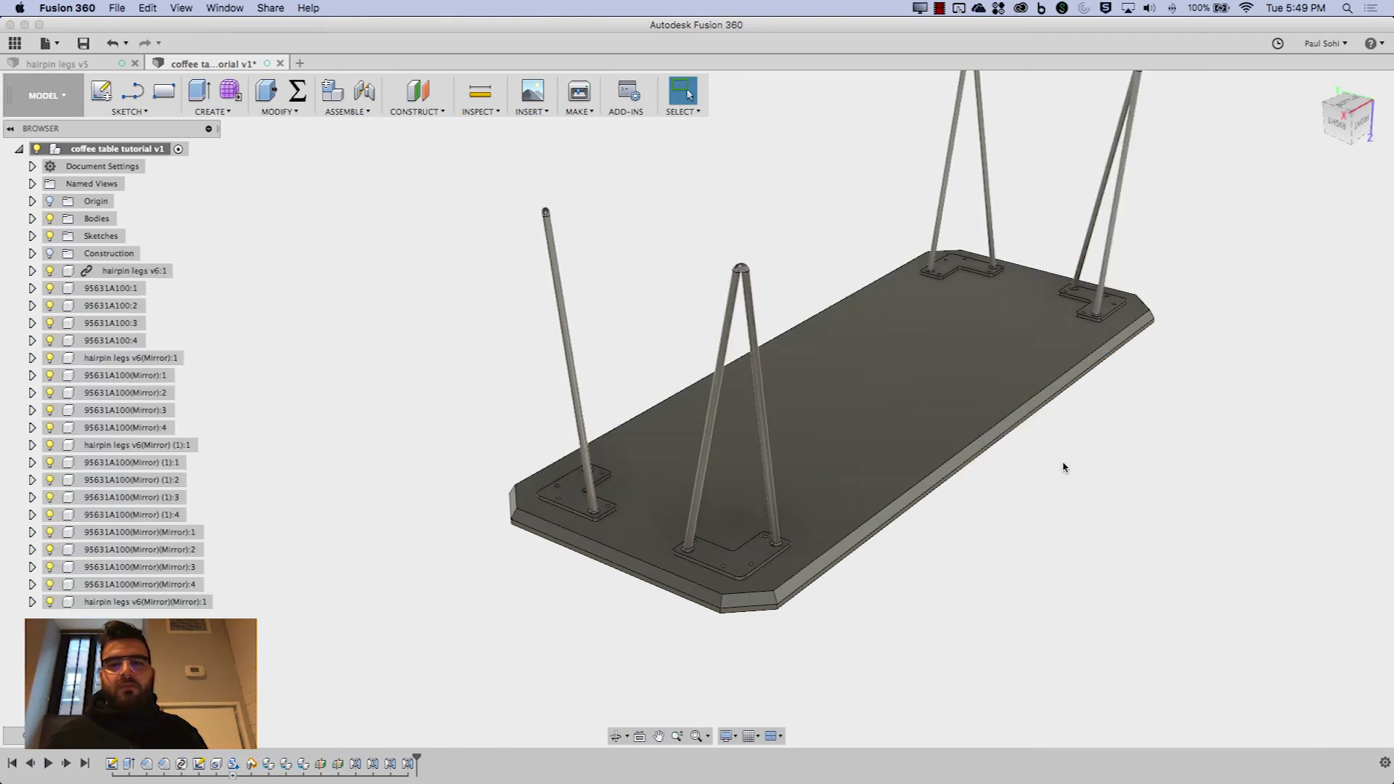
{"action": "middle_click_drag", "start_coordinate": [1231, 494], "coordinate": [934, 348], "text": "shift"}
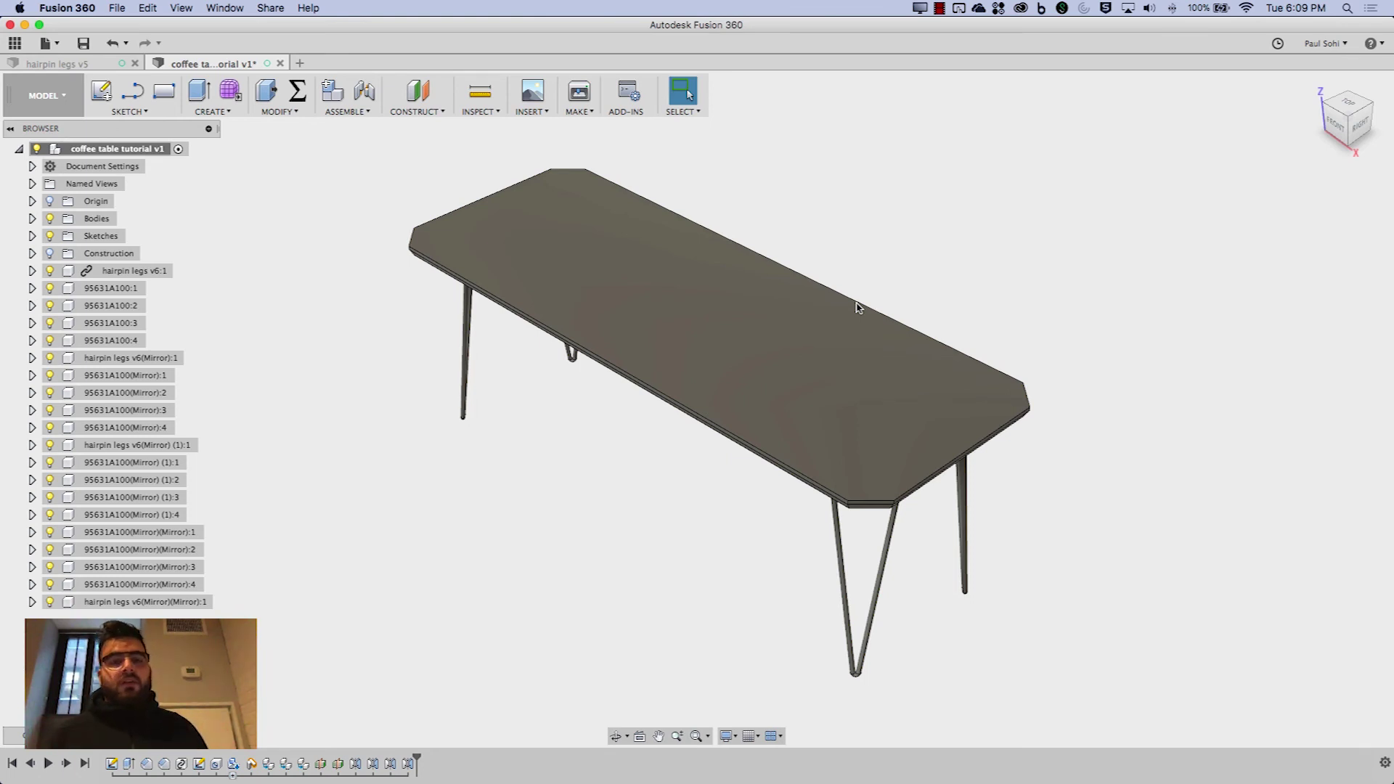
{"action": "left_click", "coordinate": [297, 91]}
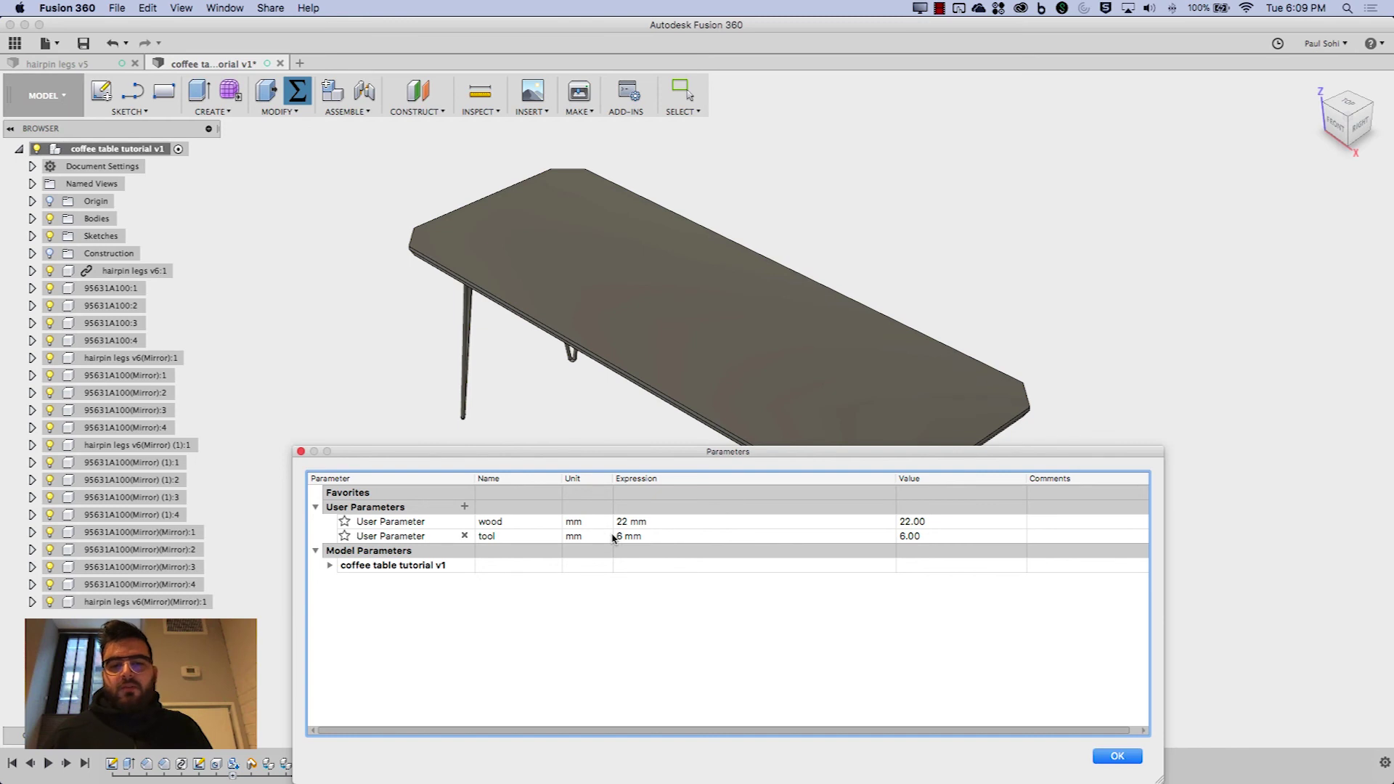
{"action": "left_click", "coordinate": [1104, 759]}
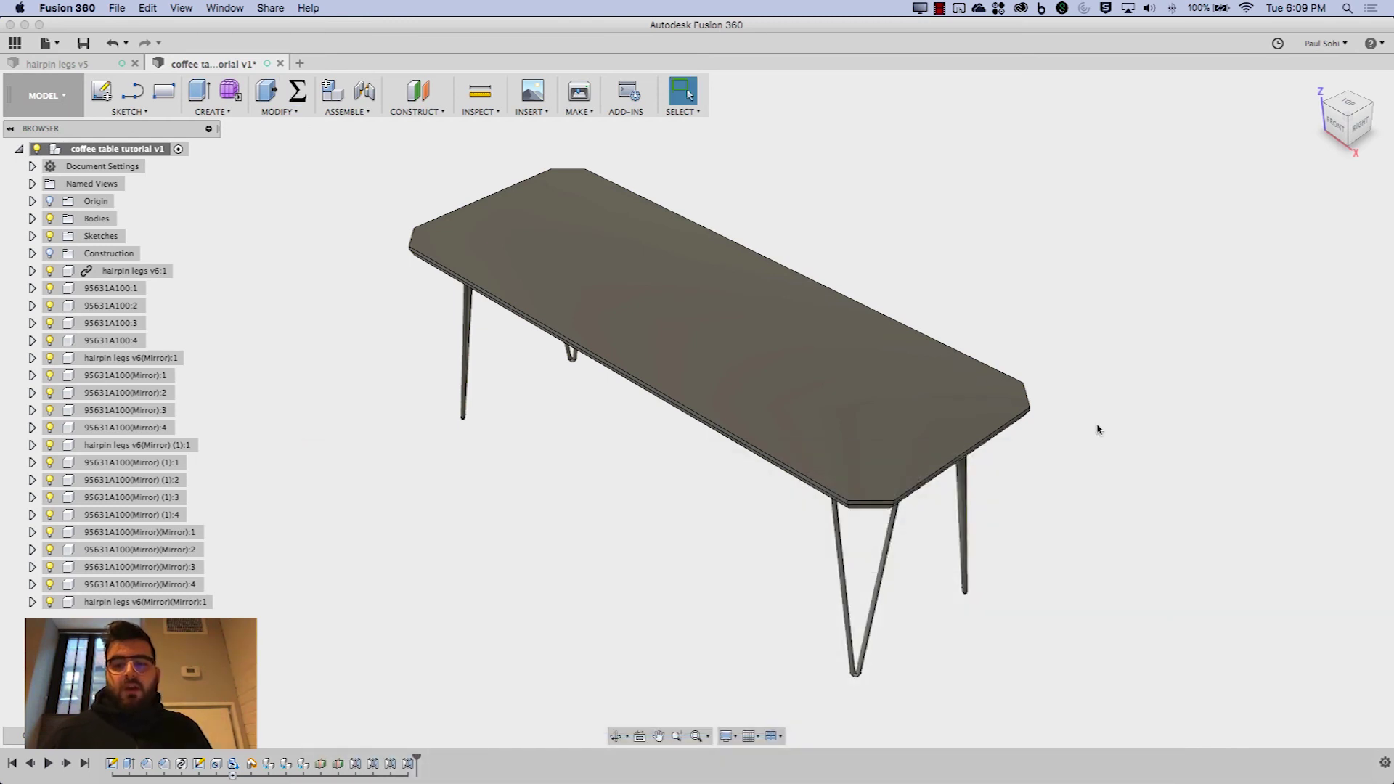
Start a sketch on the underside of the tabletop and project the face's outline into it
{"action": "middle_click_drag", "start_coordinate": [1096, 368], "coordinate": [1074, 607], "text": "shift"}
{"action": "key", "text": "Escape"}
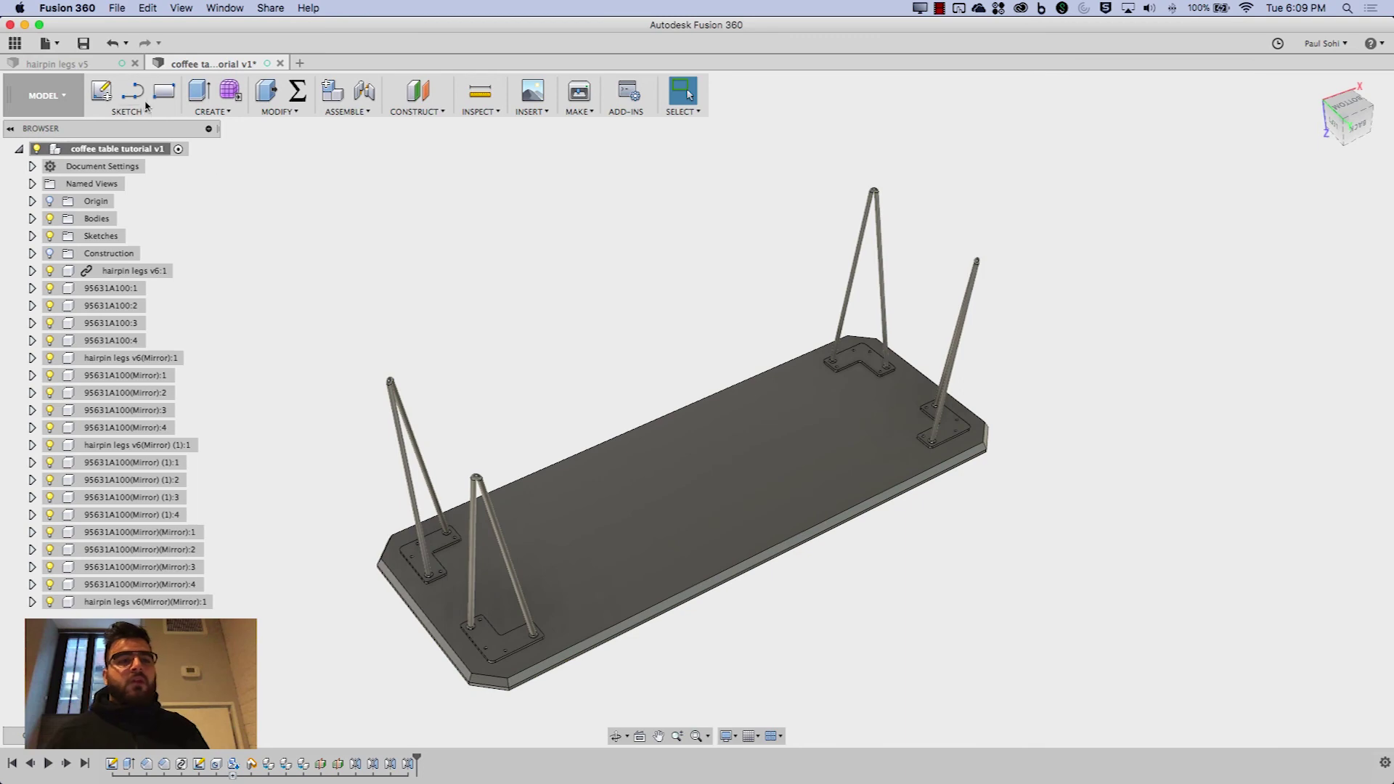
{"action": "left_click", "coordinate": [141, 113]}
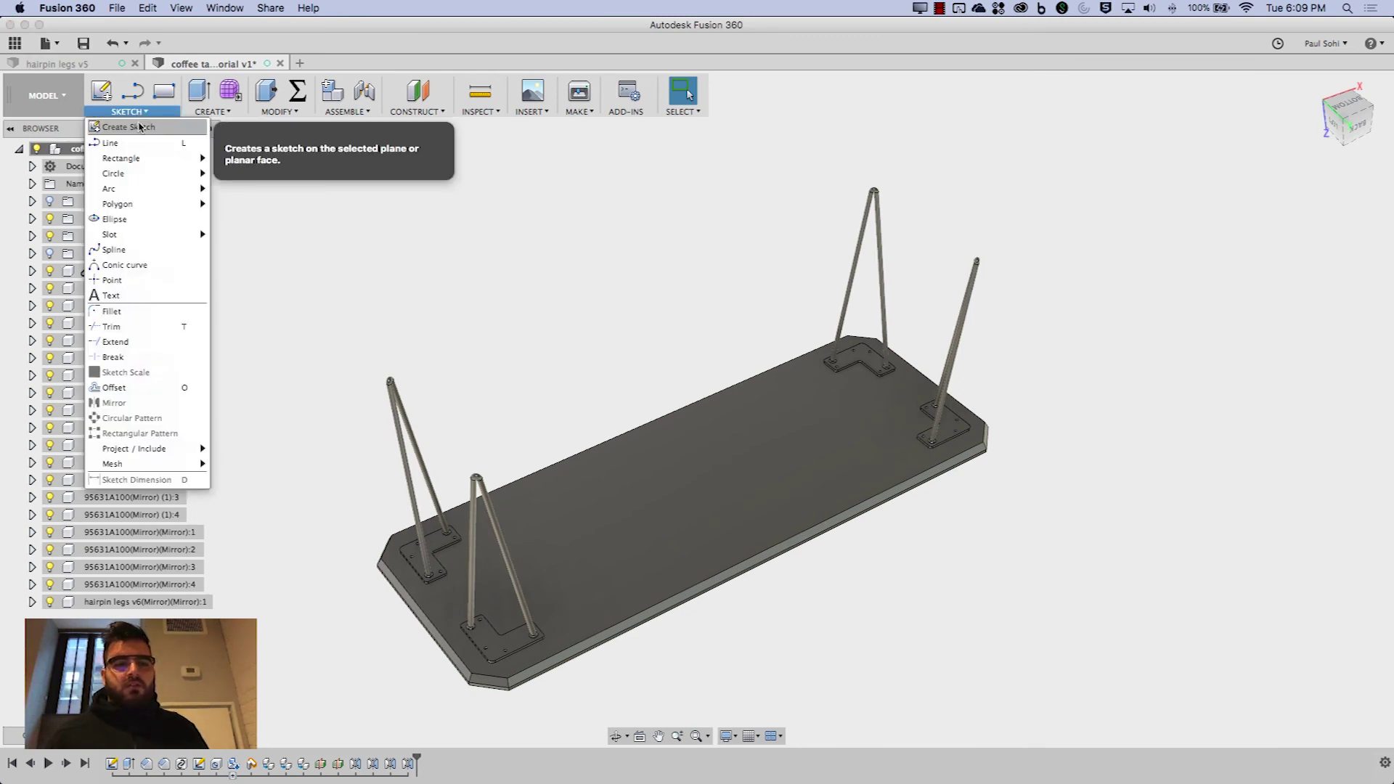
{"action": "left_click", "coordinate": [140, 125]}
{"action": "left_click", "coordinate": [683, 523]}
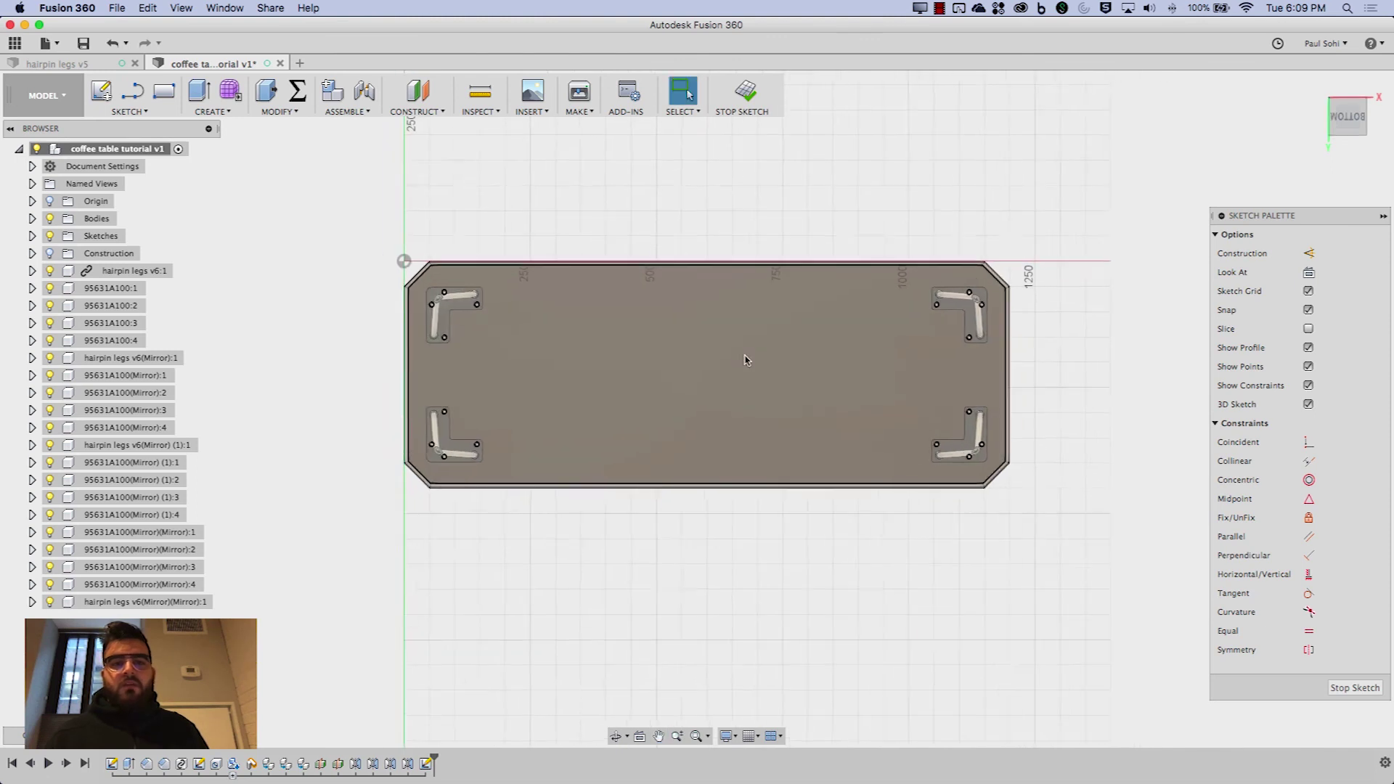
{"action": "key", "text": "p"}
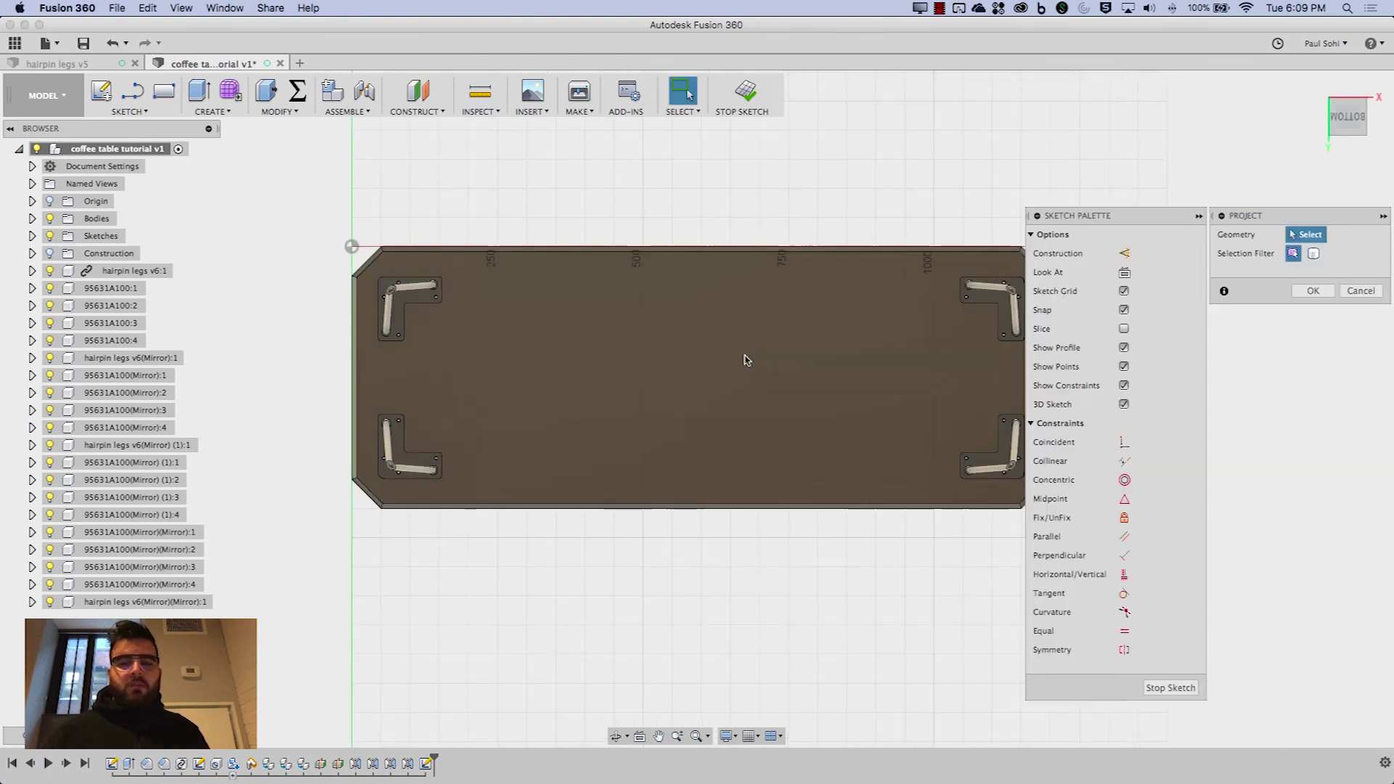
{"action": "left_click", "coordinate": [816, 291]}
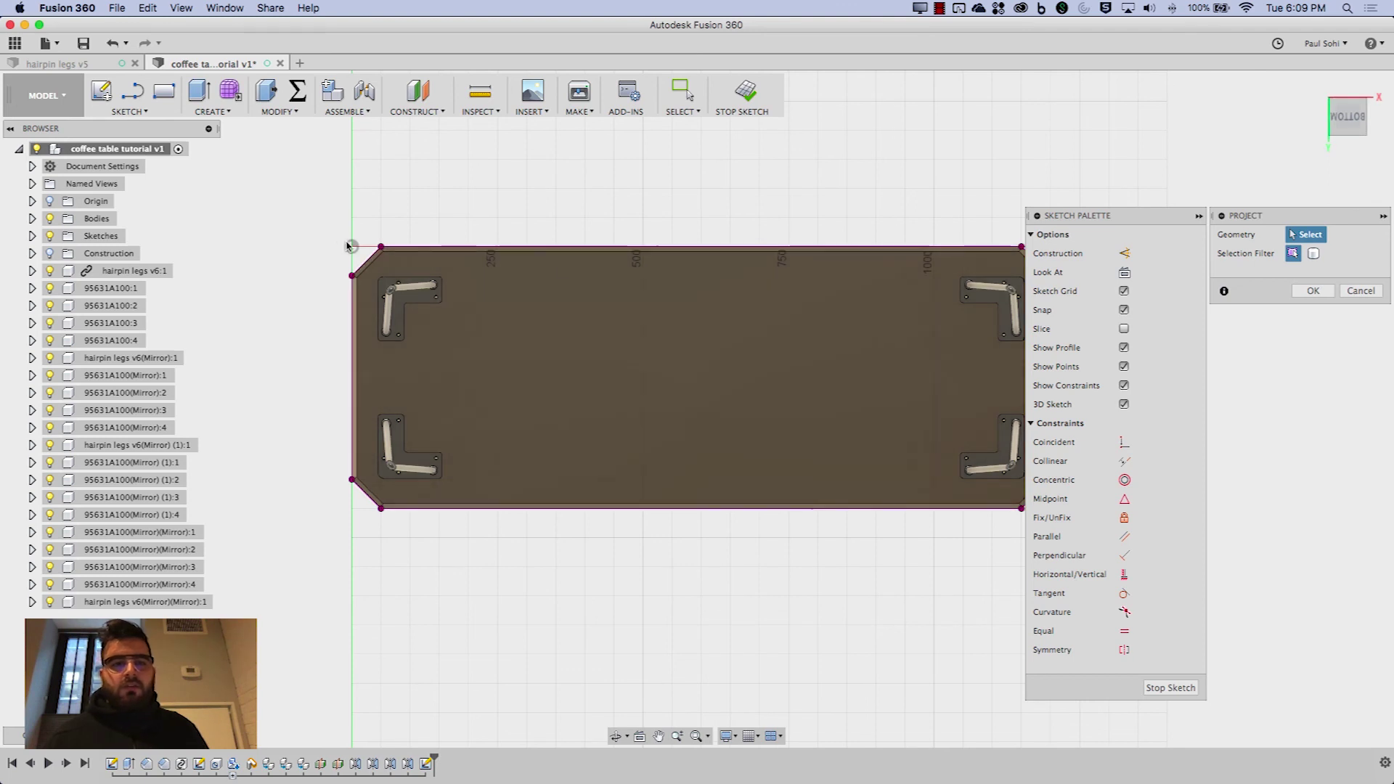
{"action": "left_click", "coordinate": [1313, 290]}
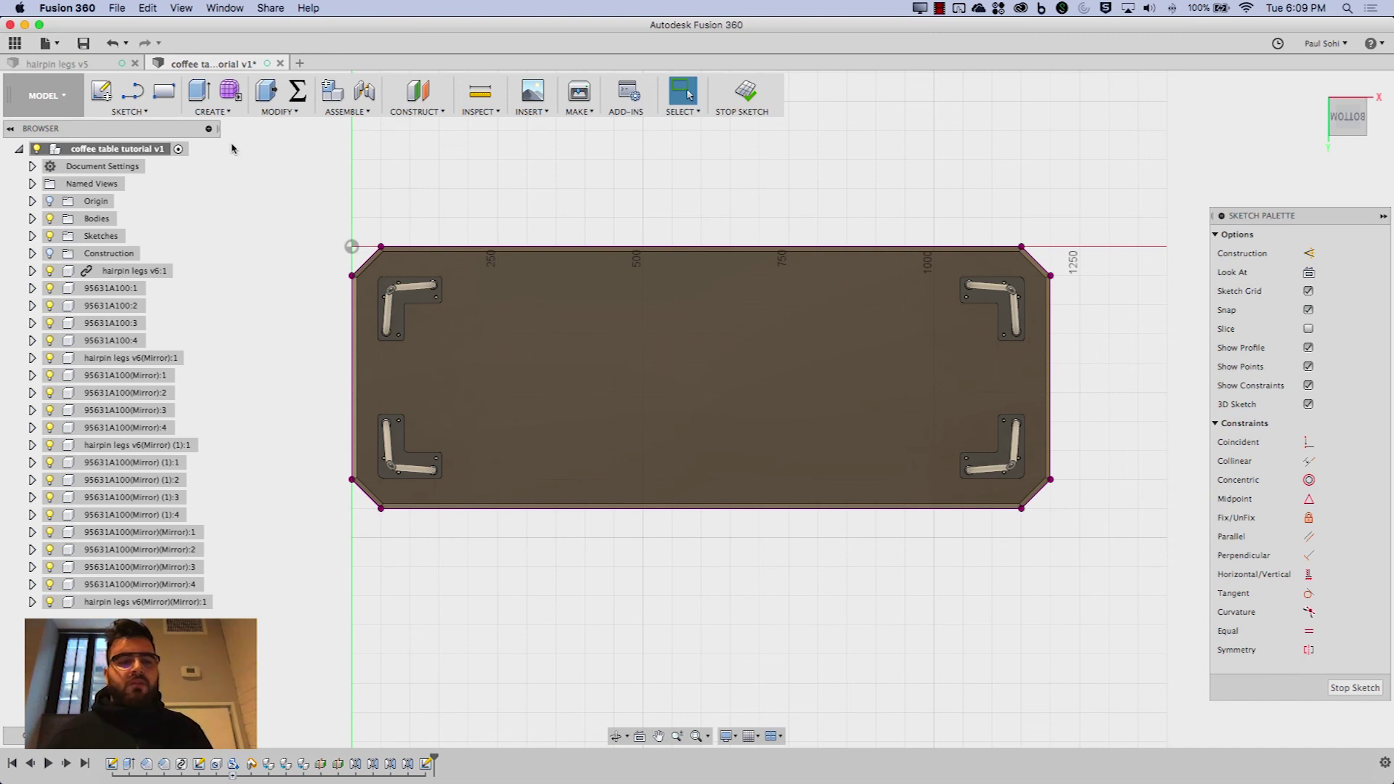
Offset the projected tabletop outline inward by 120 mm and finish the sketch
{"action": "left_click", "coordinate": [127, 111]}
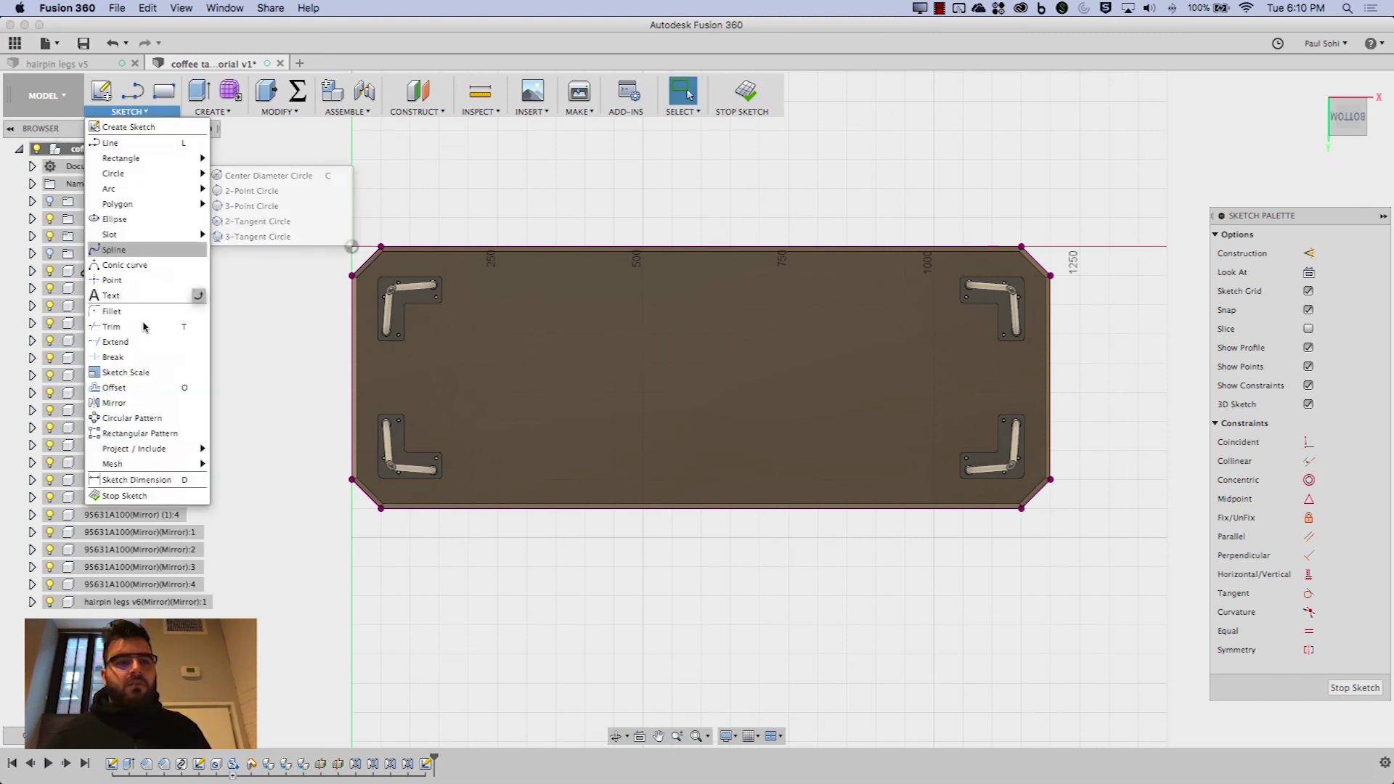
{"action": "left_click", "coordinate": [114, 388]}
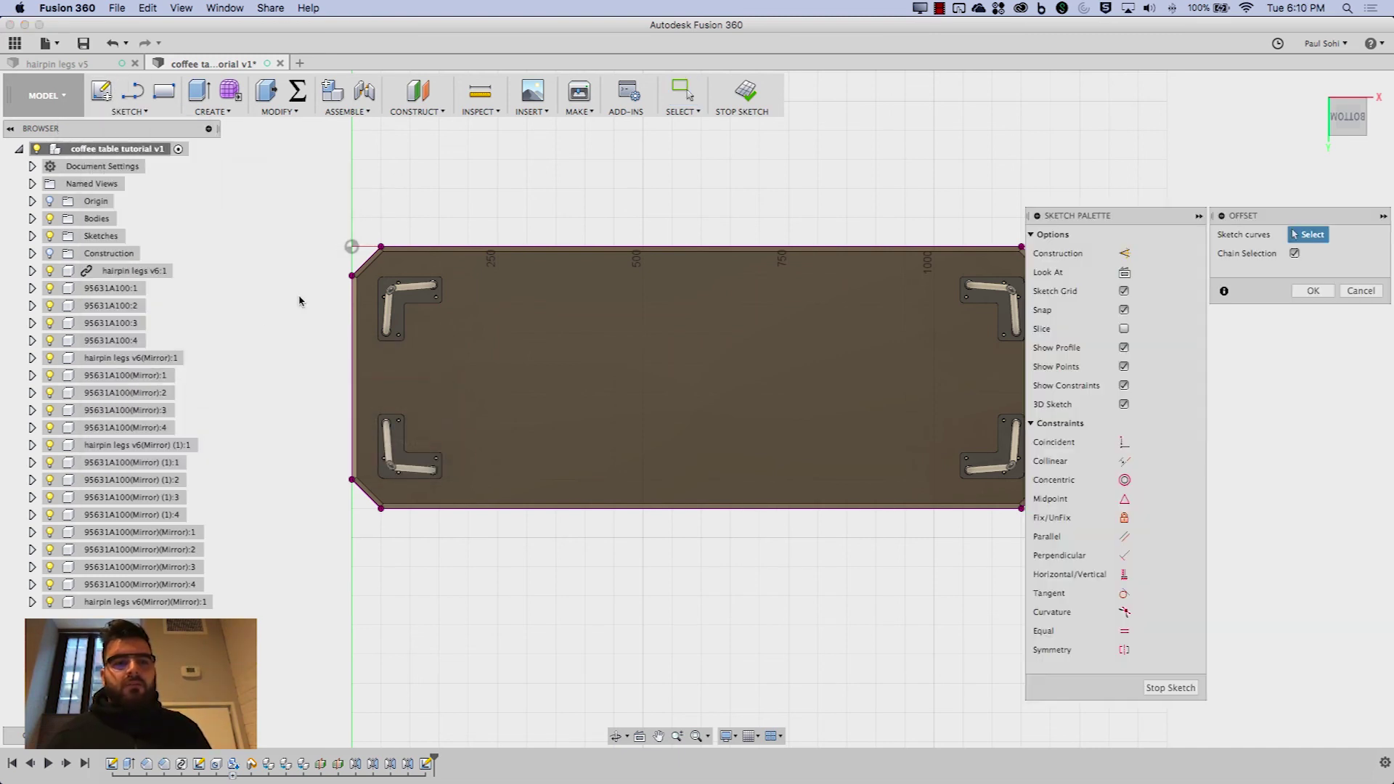
{"action": "left_click", "coordinate": [468, 248]}
{"action": "left_click_drag", "start_coordinate": [471, 250], "coordinate": [474, 318]}
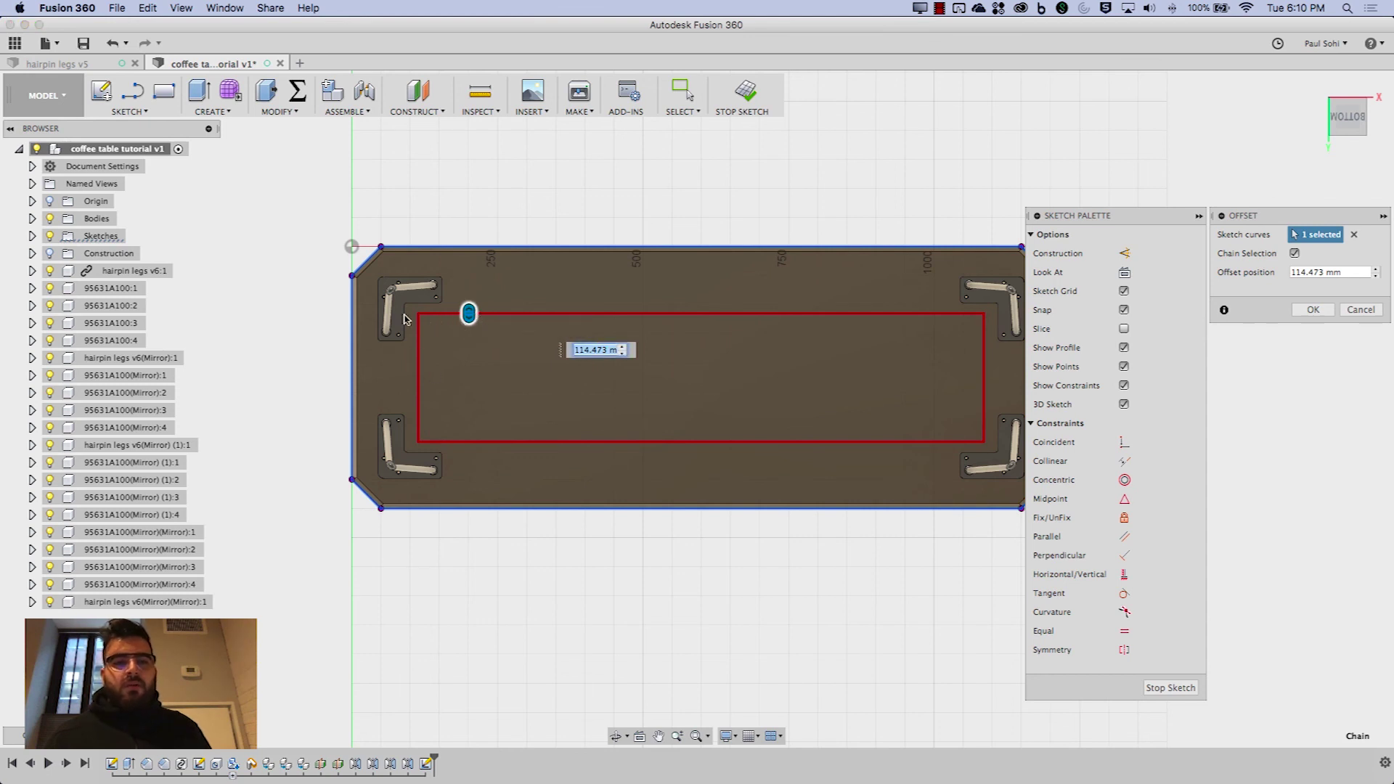
{"action": "mouse_move", "coordinate": [469, 313]}
{"action": "left_mouse_down"}
{"action": "mouse_move", "coordinate": [468, 273]}
{"action": "mouse_move", "coordinate": [470, 312]}
{"action": "left_mouse_up"}
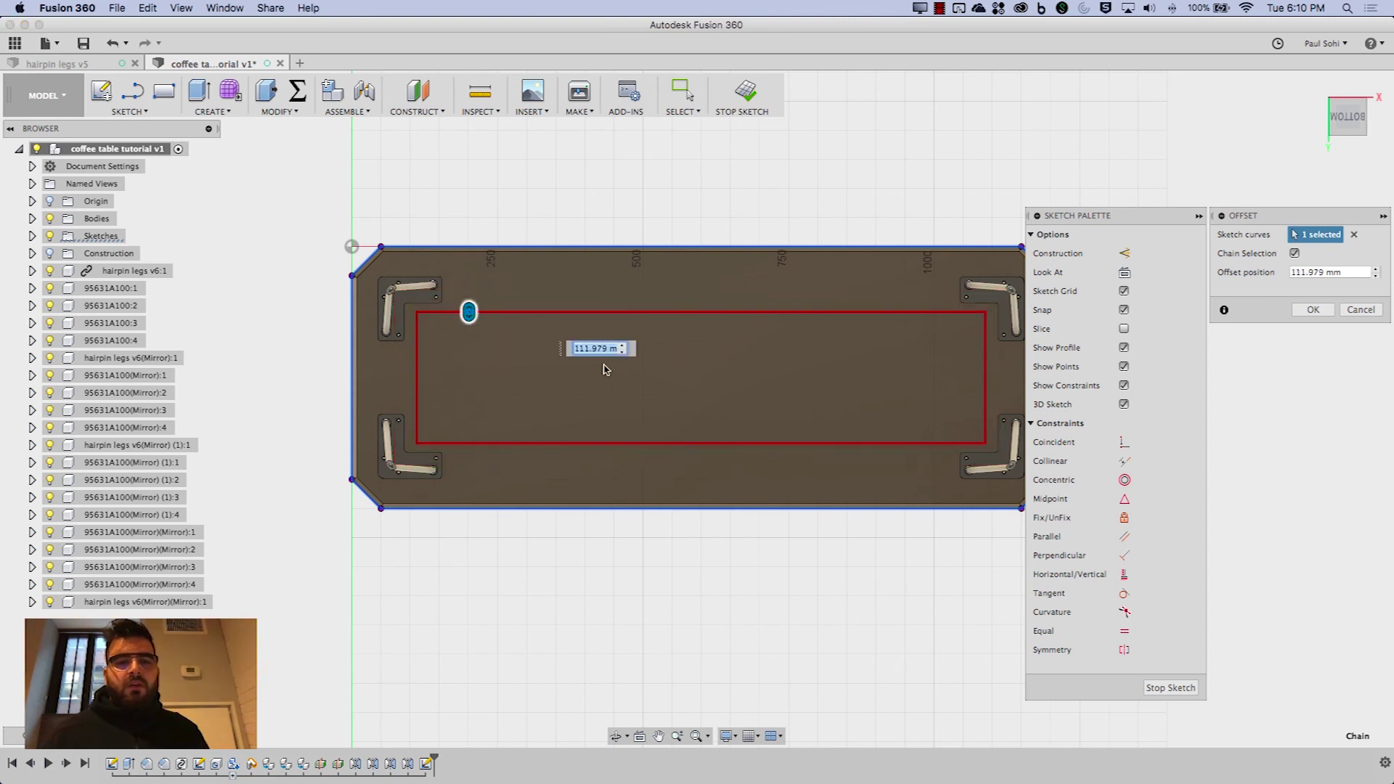
{"action": "type", "text": "120"}
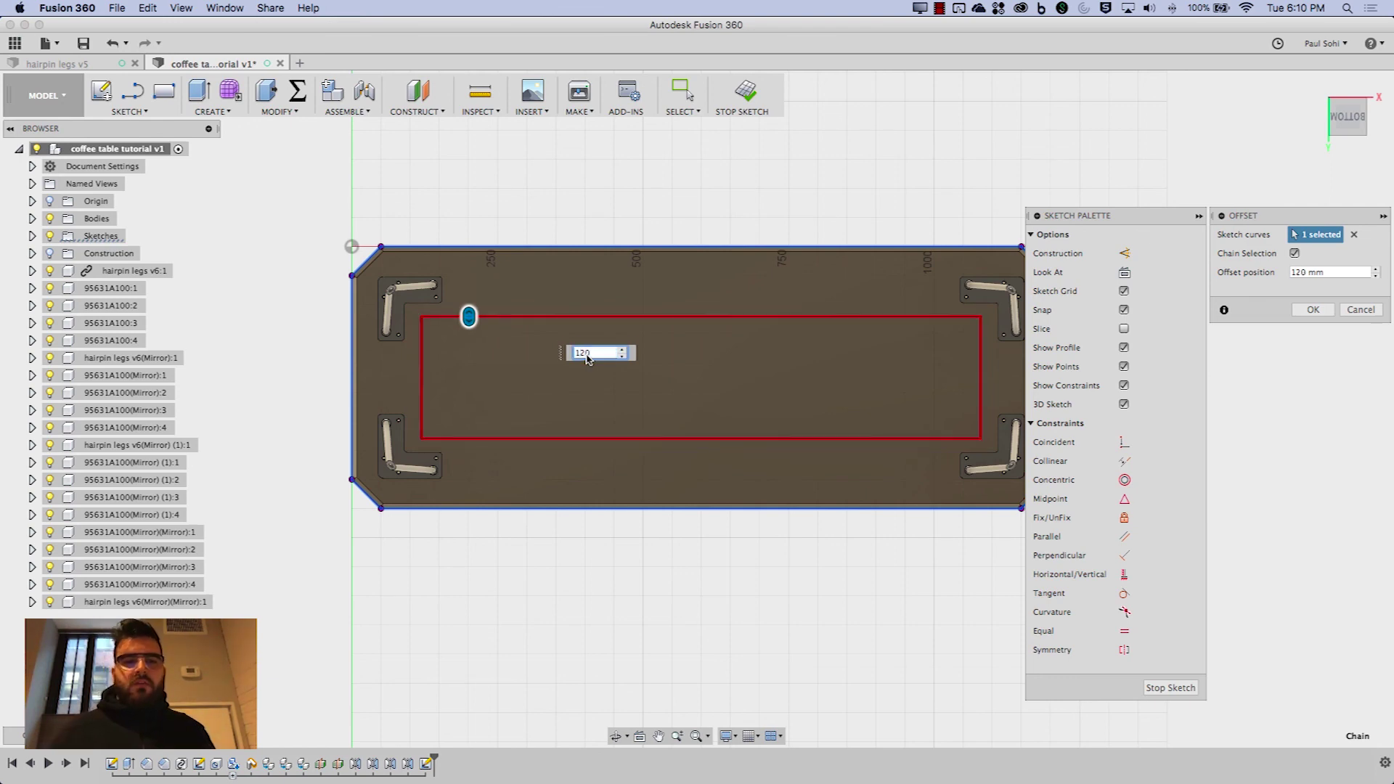
{"action": "left_click", "coordinate": [1313, 310]}
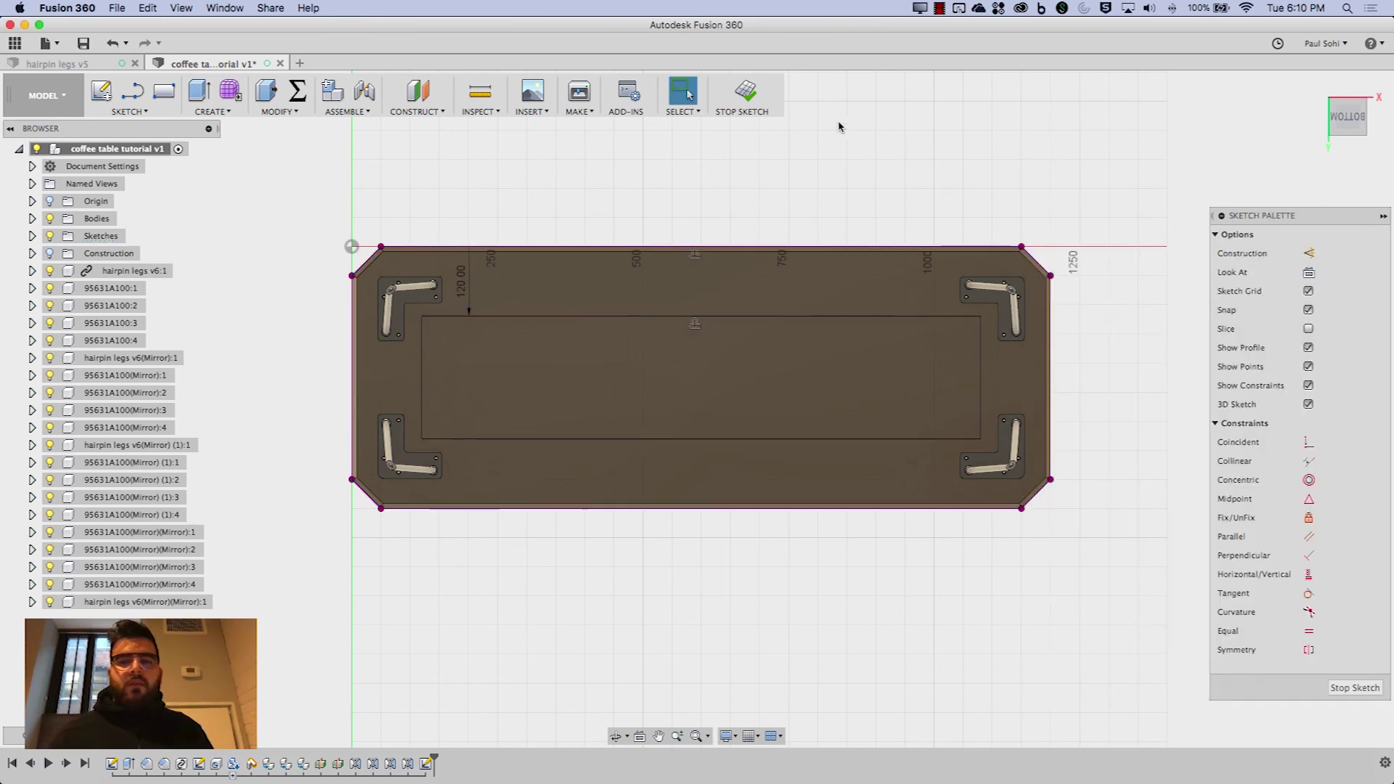
{"action": "left_click", "coordinate": [744, 92]}
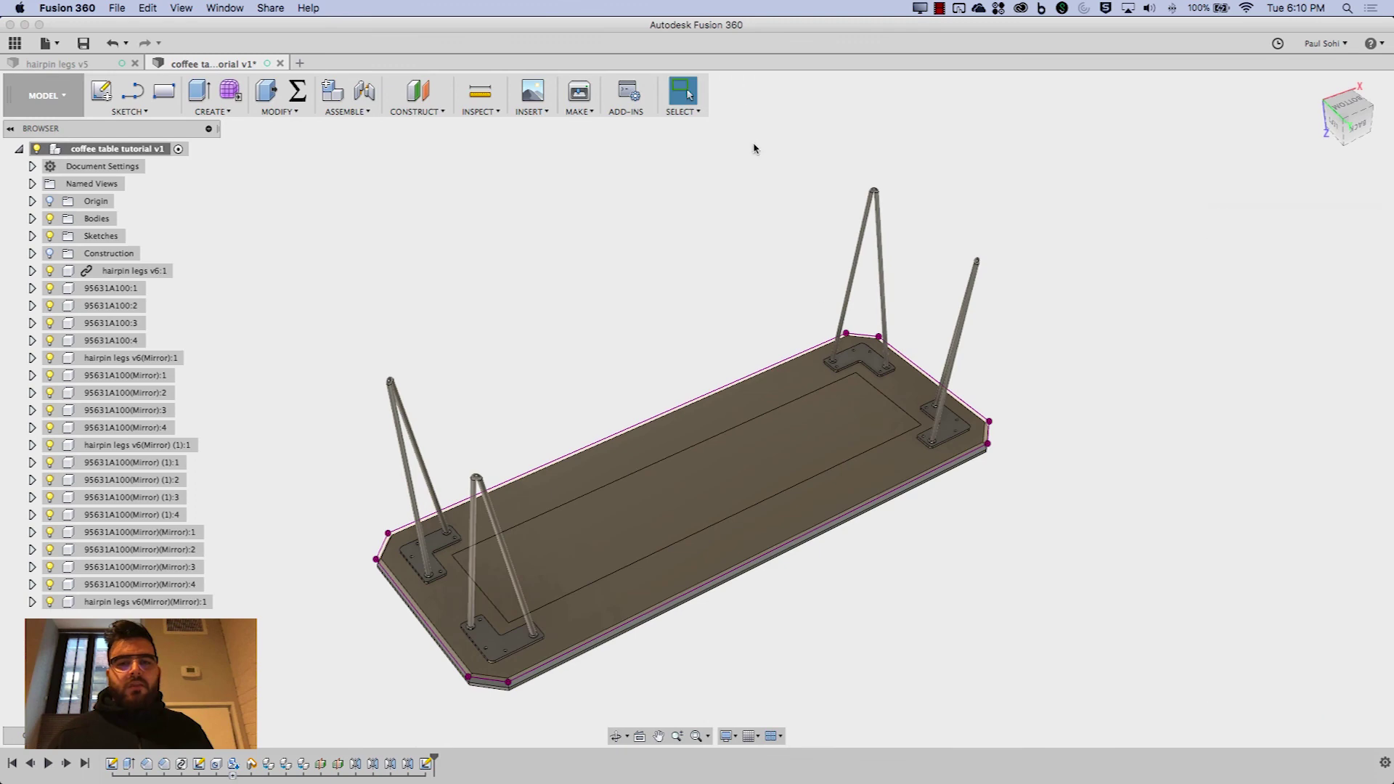
Extrude the inner rectangular profile as a cut into the tabletop's underside with a distance of -wood/2
{"action": "left_click", "coordinate": [212, 112]}
{"action": "left_click", "coordinate": [215, 143]}
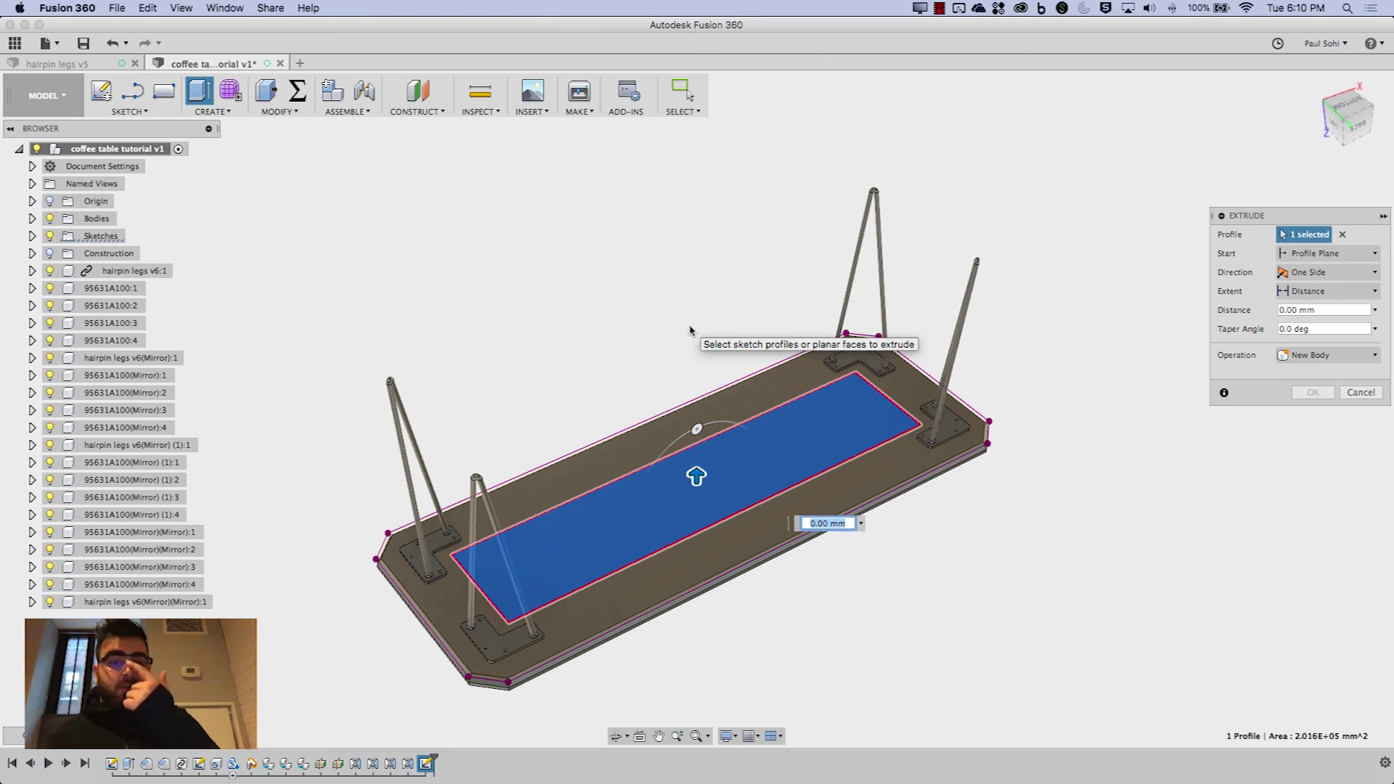
{"action": "type", "text": "-wood/2"}
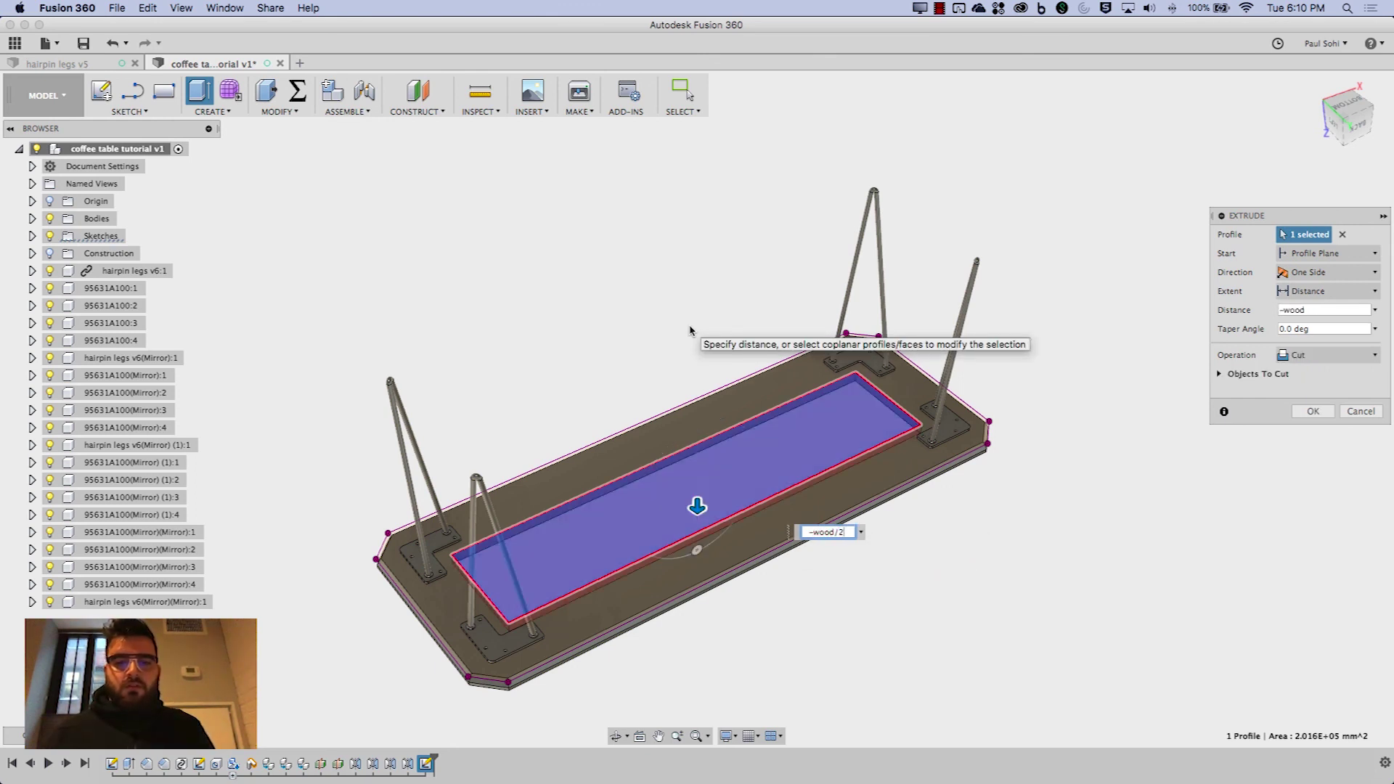
{"action": "key", "text": "Return"}
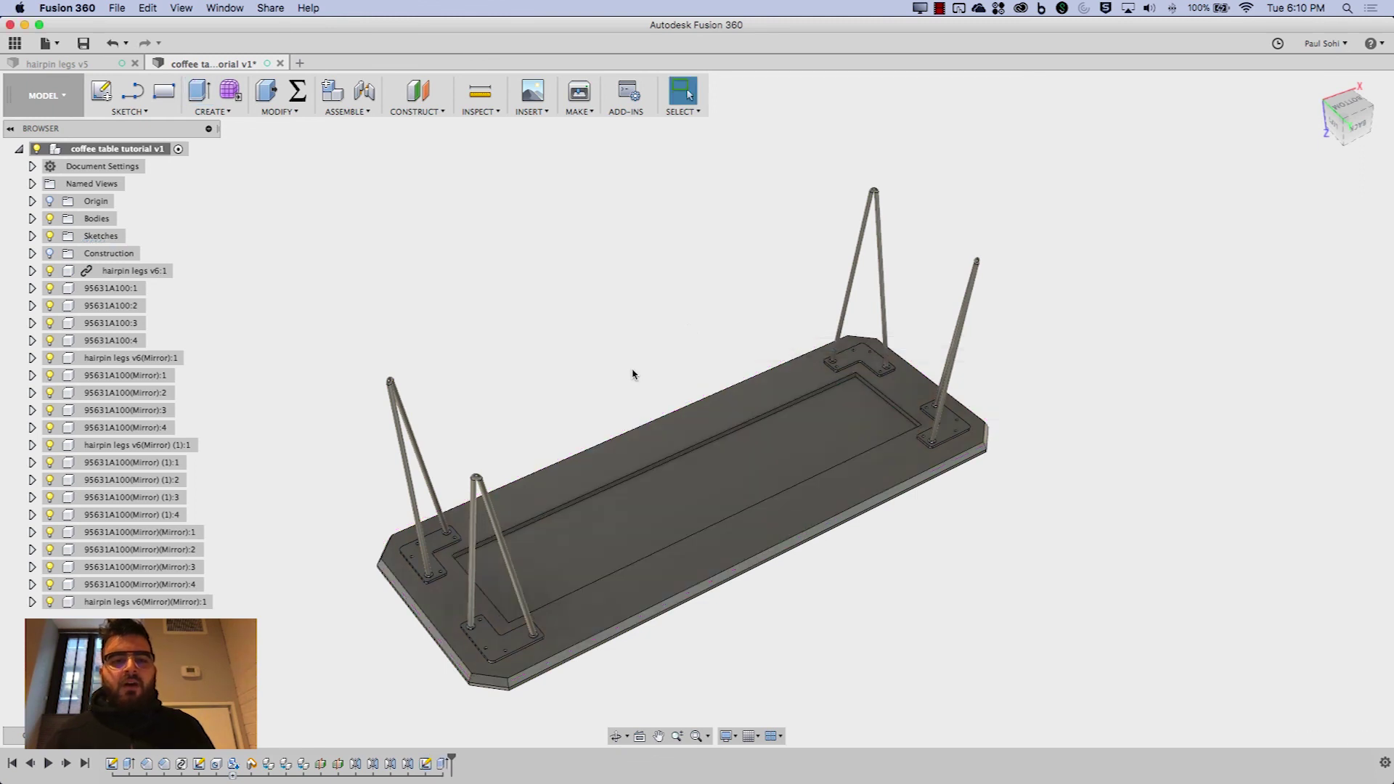
Fillet the four vertical corner edges of the underside pocket with a constant radius driven by the tool parameter
{"action": "middle_click_drag", "start_coordinate": [1088, 622], "coordinate": [1030, 610], "text": "shift"}
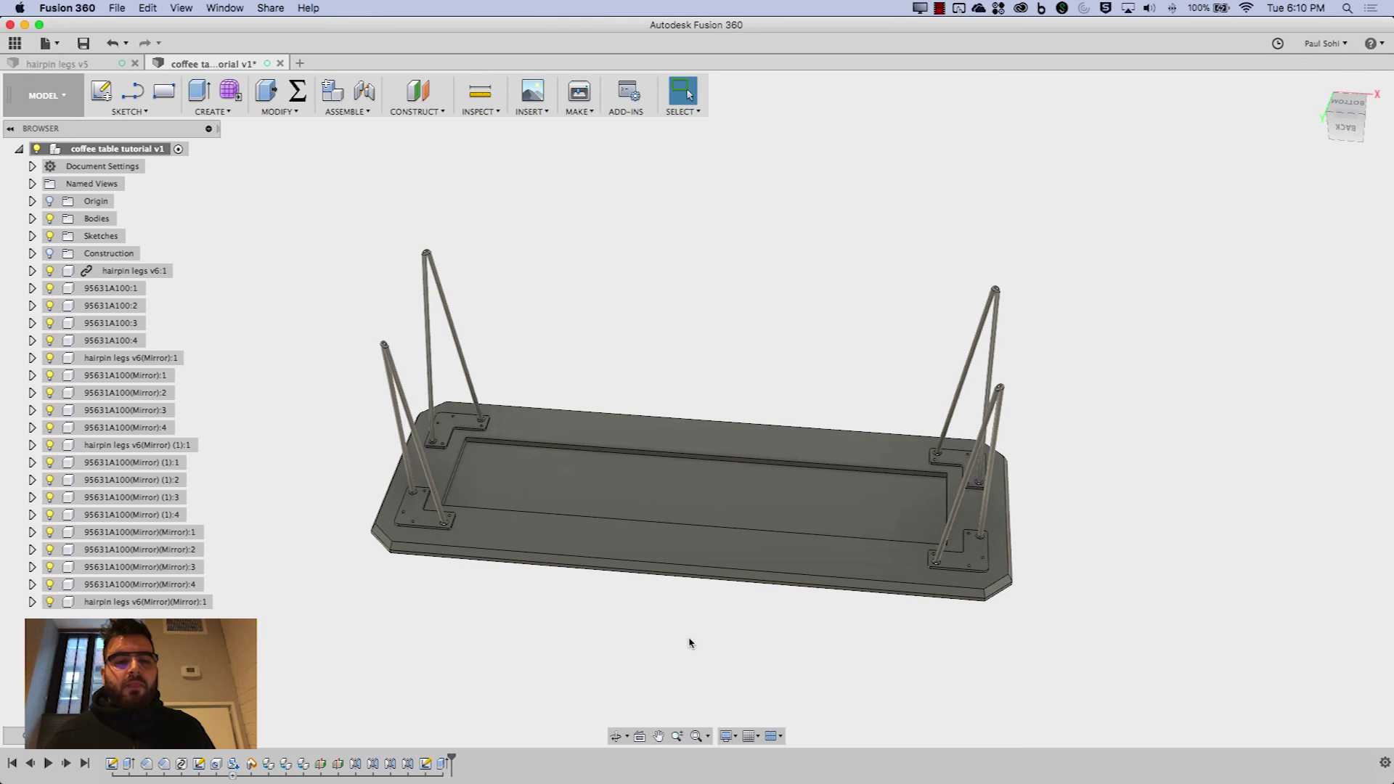
{"action": "scroll", "coordinate": [482, 478], "scroll_direction": "up", "scroll_amount": 5}
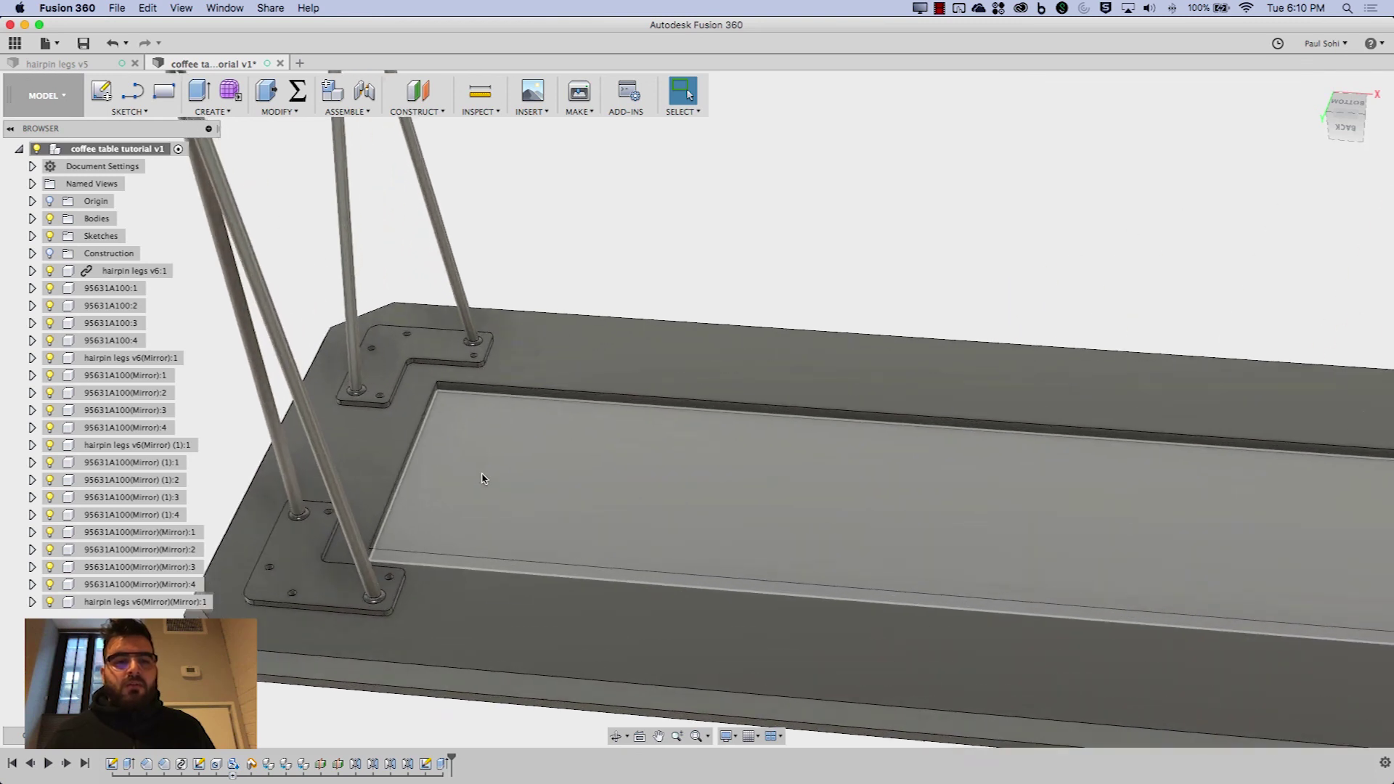
{"action": "scroll", "coordinate": [482, 478], "scroll_direction": "up", "scroll_amount": 1}
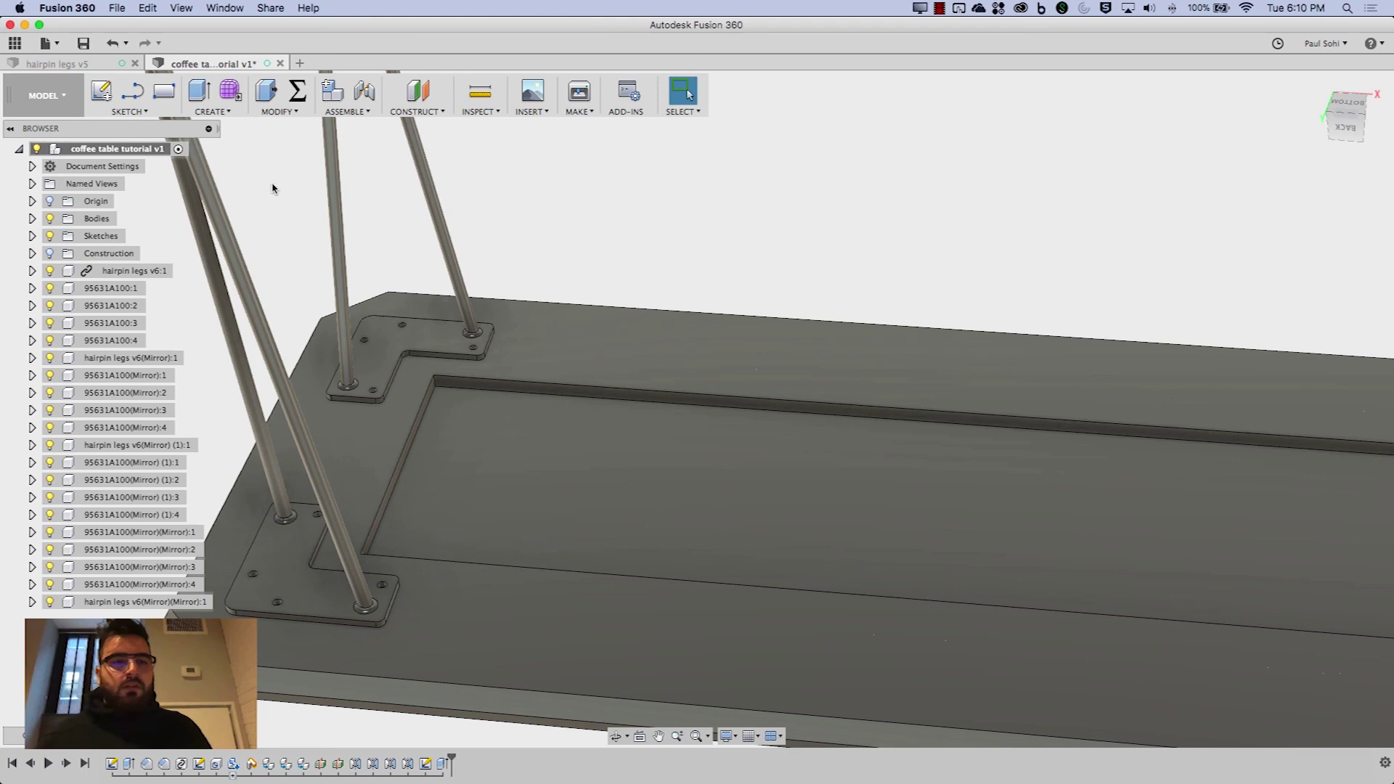
{"action": "left_click", "coordinate": [273, 111]}
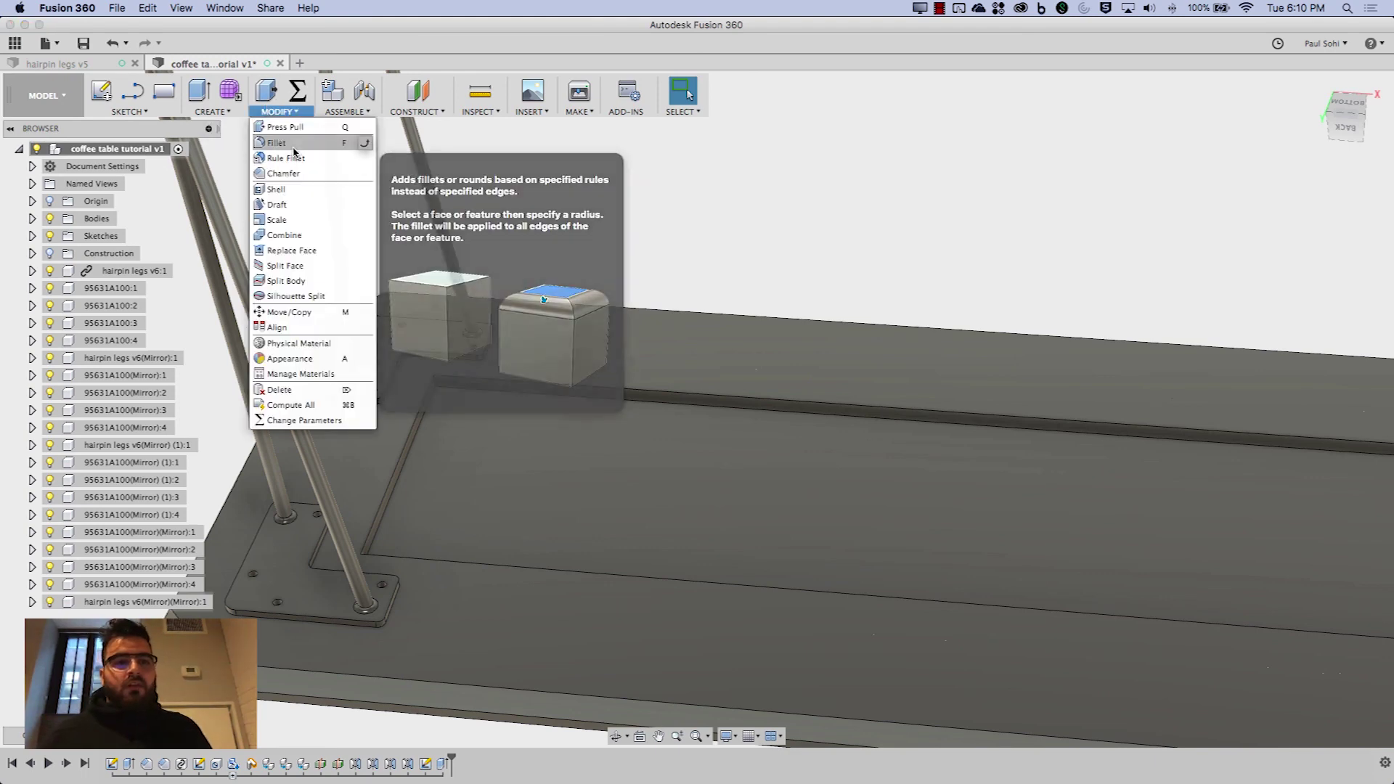
{"action": "left_click", "coordinate": [284, 143]}
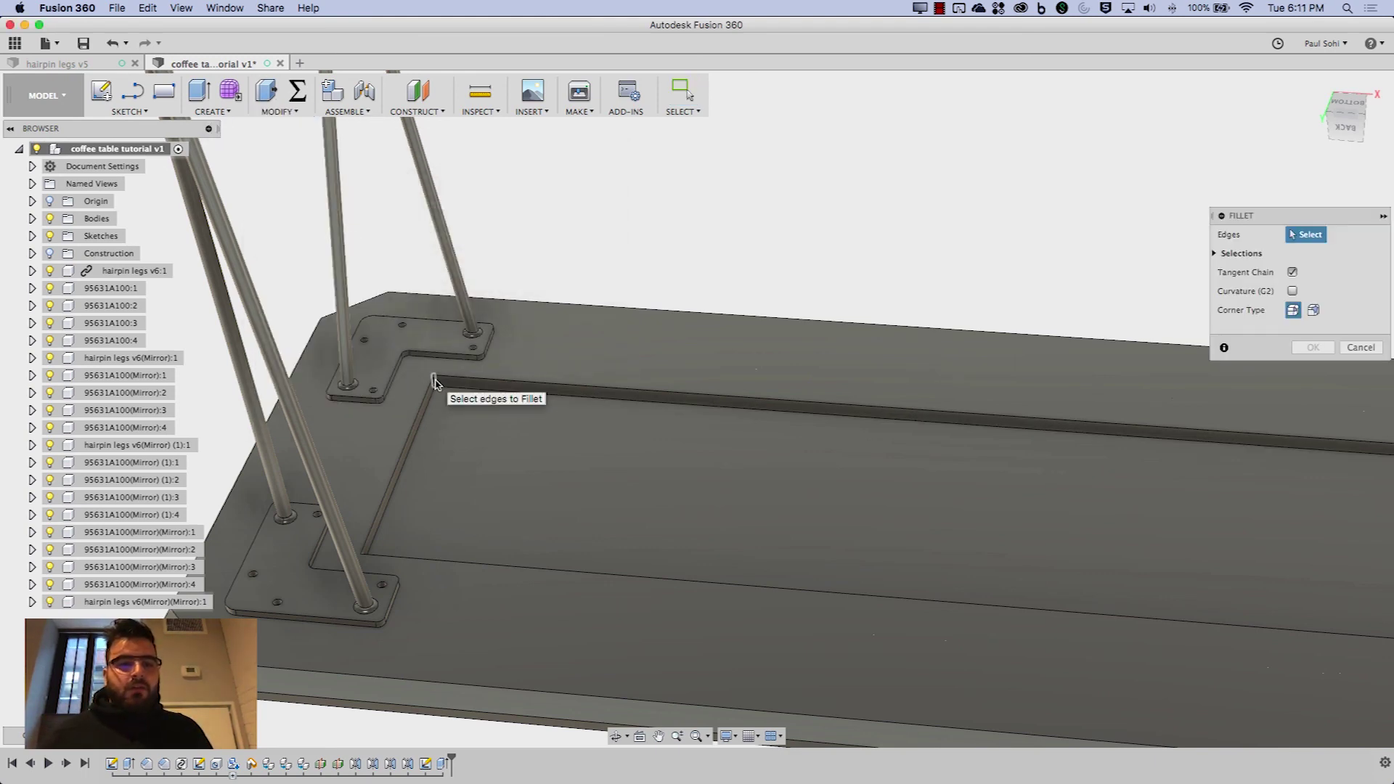
{"action": "left_click", "coordinate": [438, 385]}
{"action": "left_click", "coordinate": [363, 561]}
{"action": "scroll", "coordinate": [363, 560], "scroll_direction": "down", "scroll_amount": 5}
{"action": "scroll", "coordinate": [1008, 628], "scroll_direction": "up", "scroll_amount": 5}
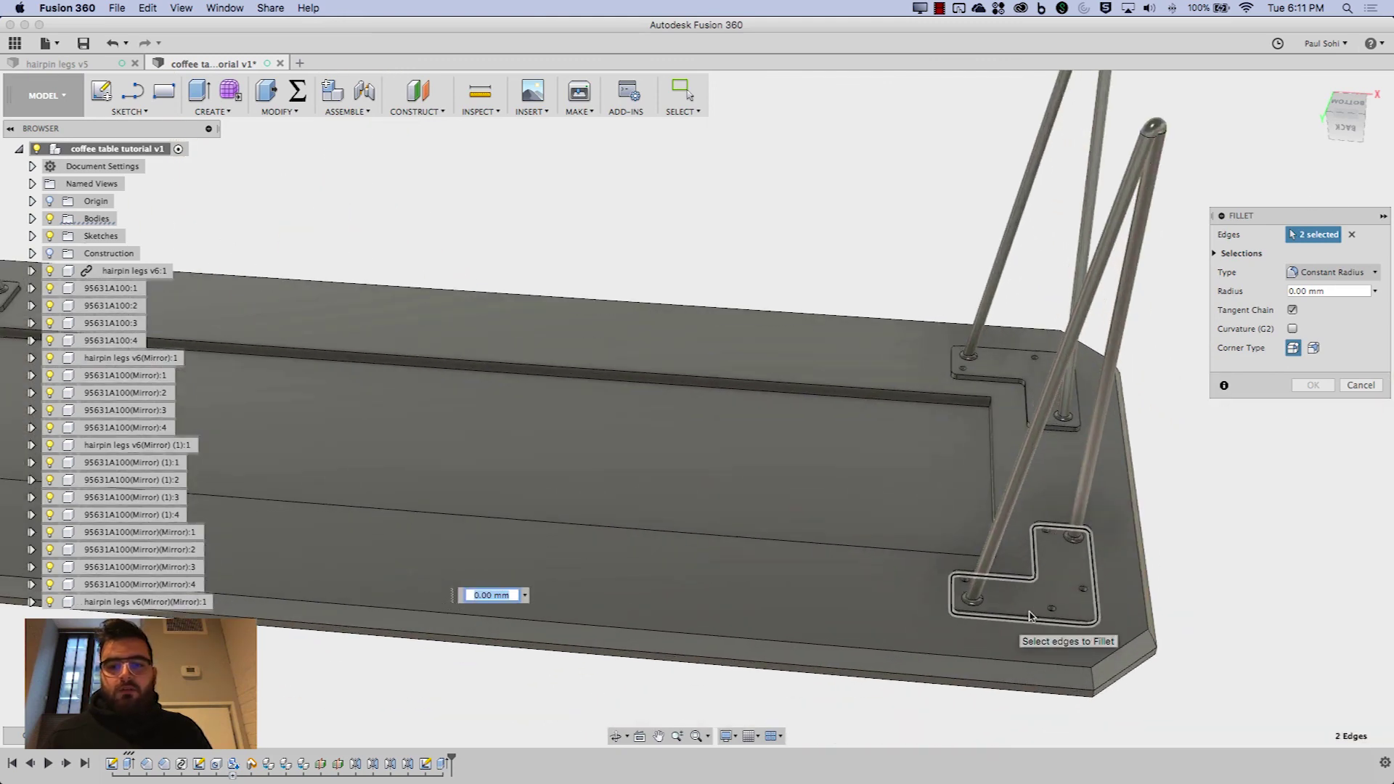
{"action": "middle_click_drag", "start_coordinate": [1080, 600], "coordinate": [1058, 607], "text": "shift"}
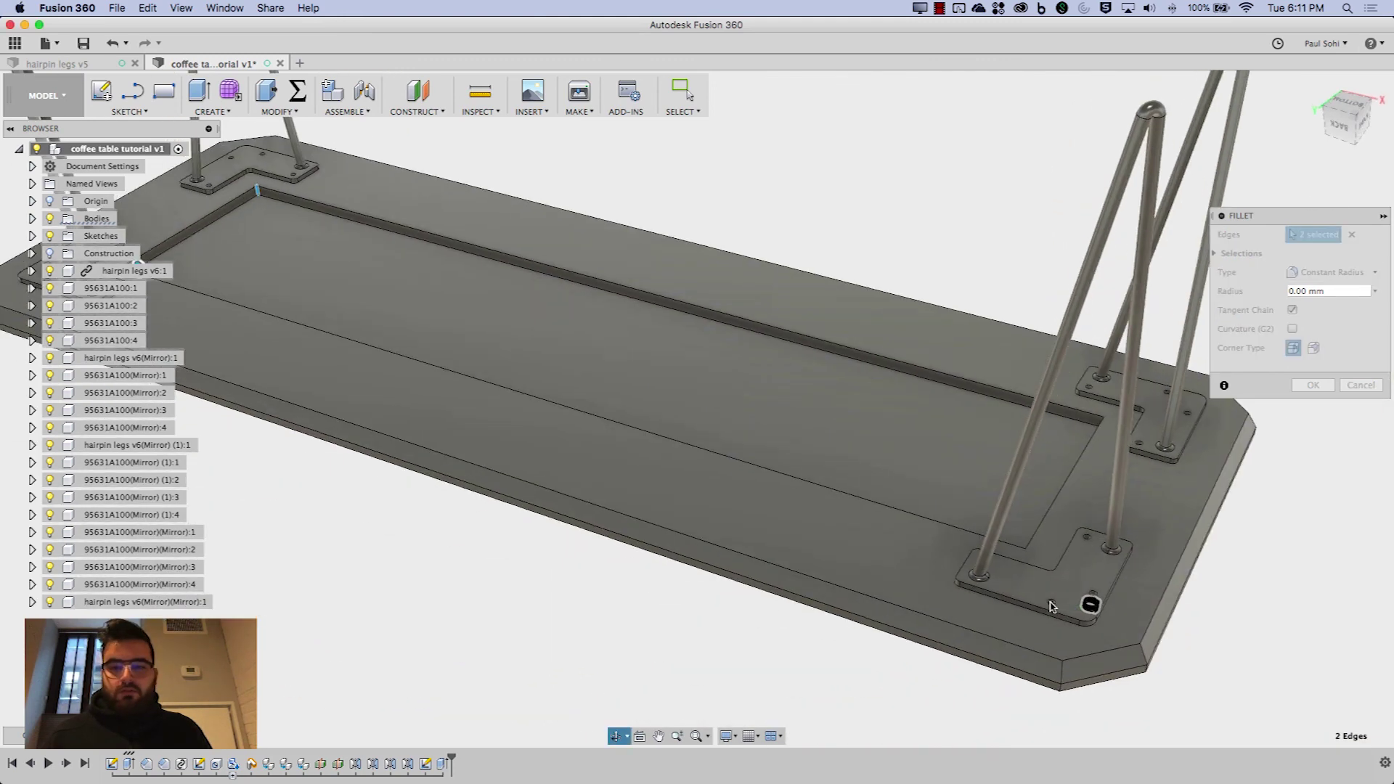
{"action": "left_click", "coordinate": [1024, 558]}
{"action": "left_click", "coordinate": [1104, 427]}
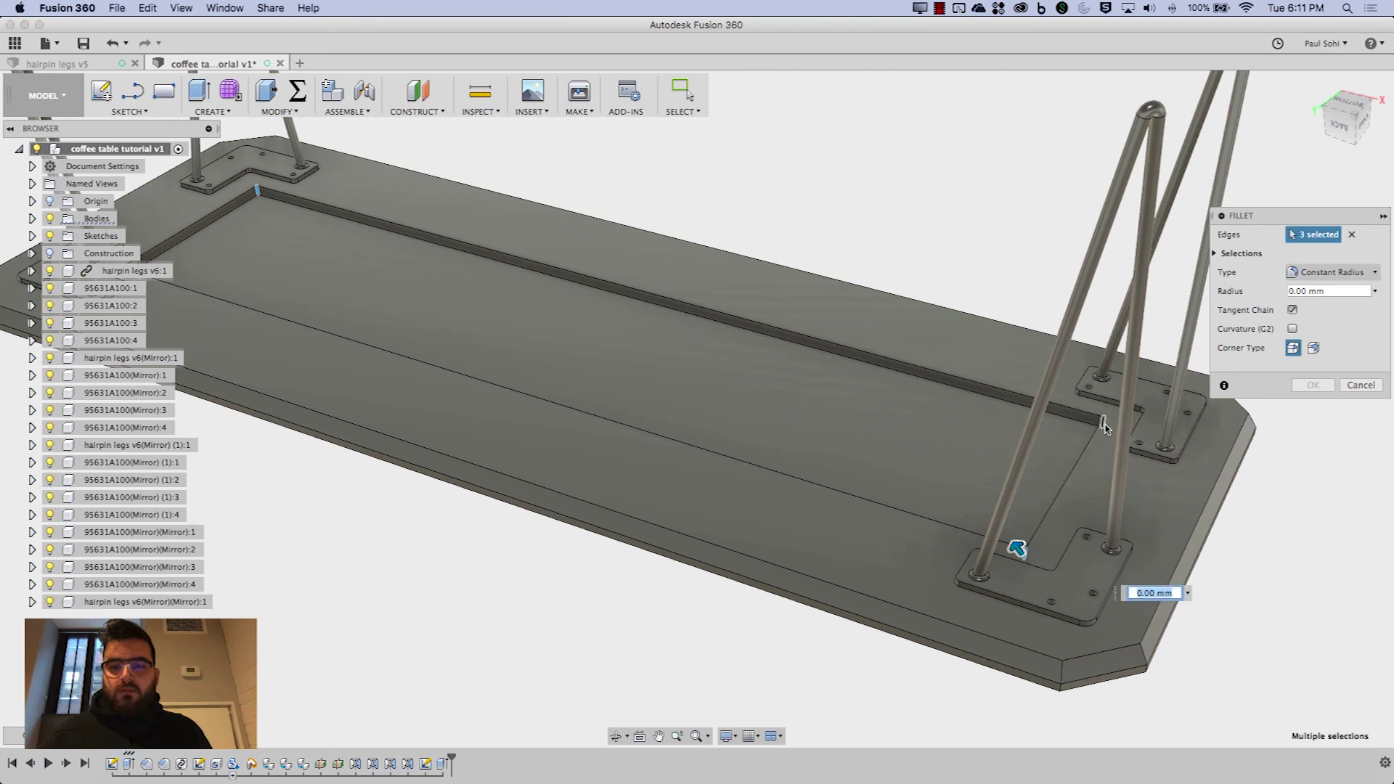
{"action": "type", "text": "t"}
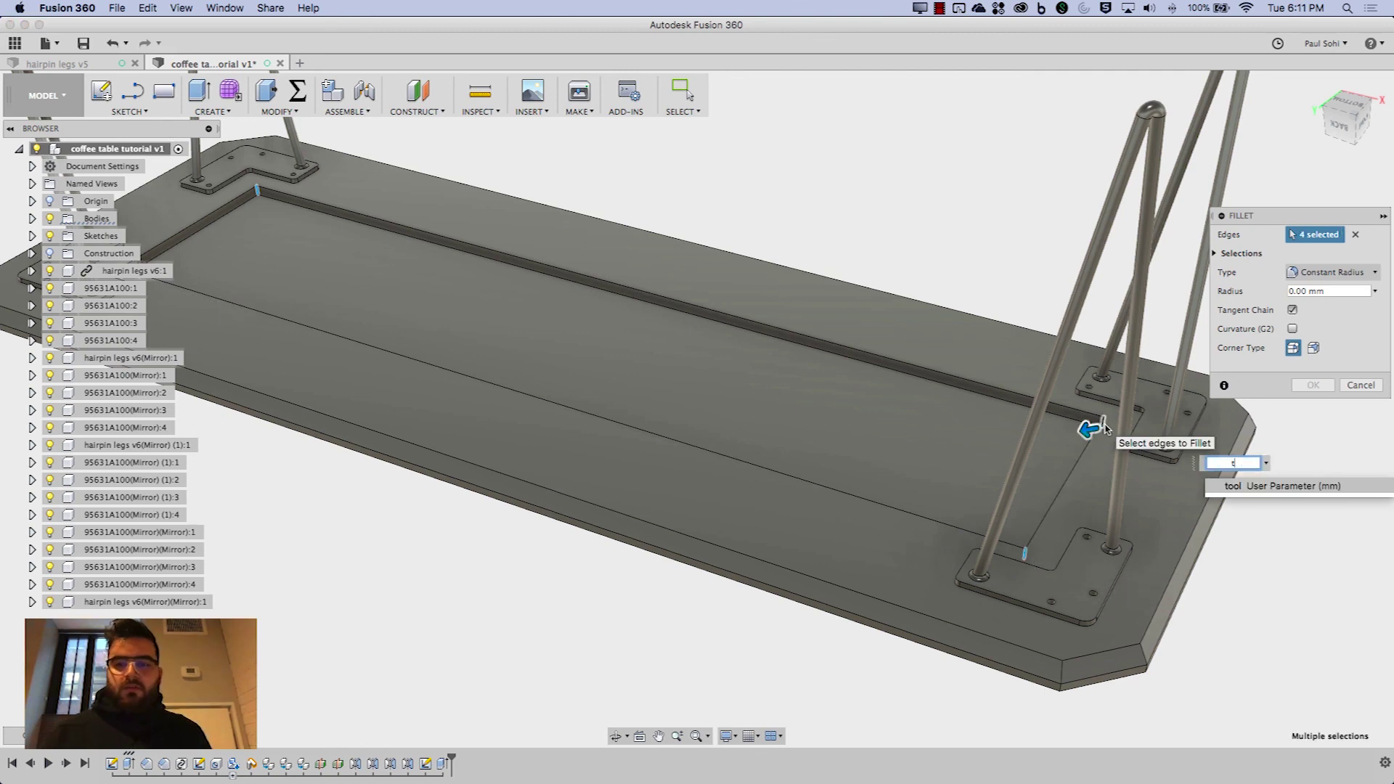
{"action": "key", "text": "Return"}
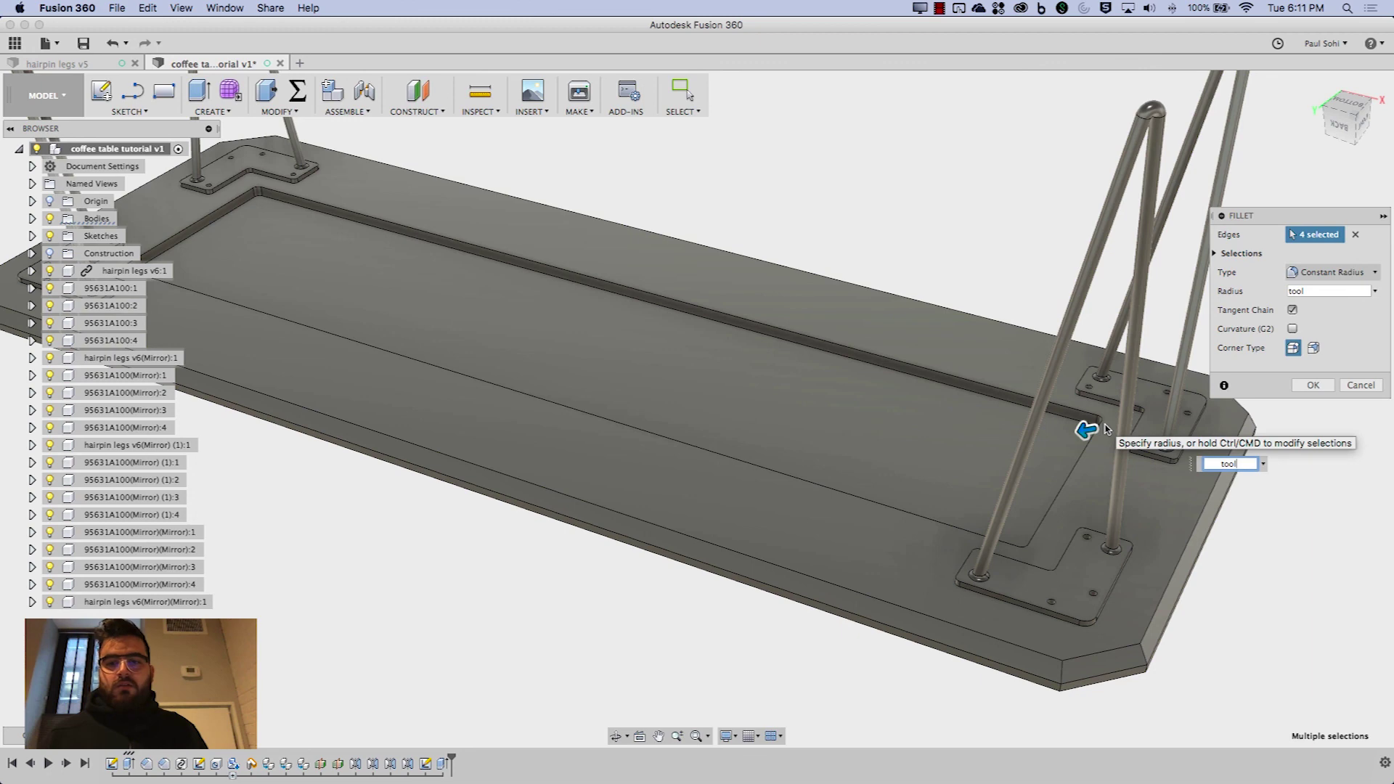
{"action": "key", "text": "Return"}
{"action": "scroll", "coordinate": [1104, 429], "scroll_direction": "down", "scroll_amount": 5}
{"action": "middle_click_drag", "start_coordinate": [975, 220], "coordinate": [834, 299]}
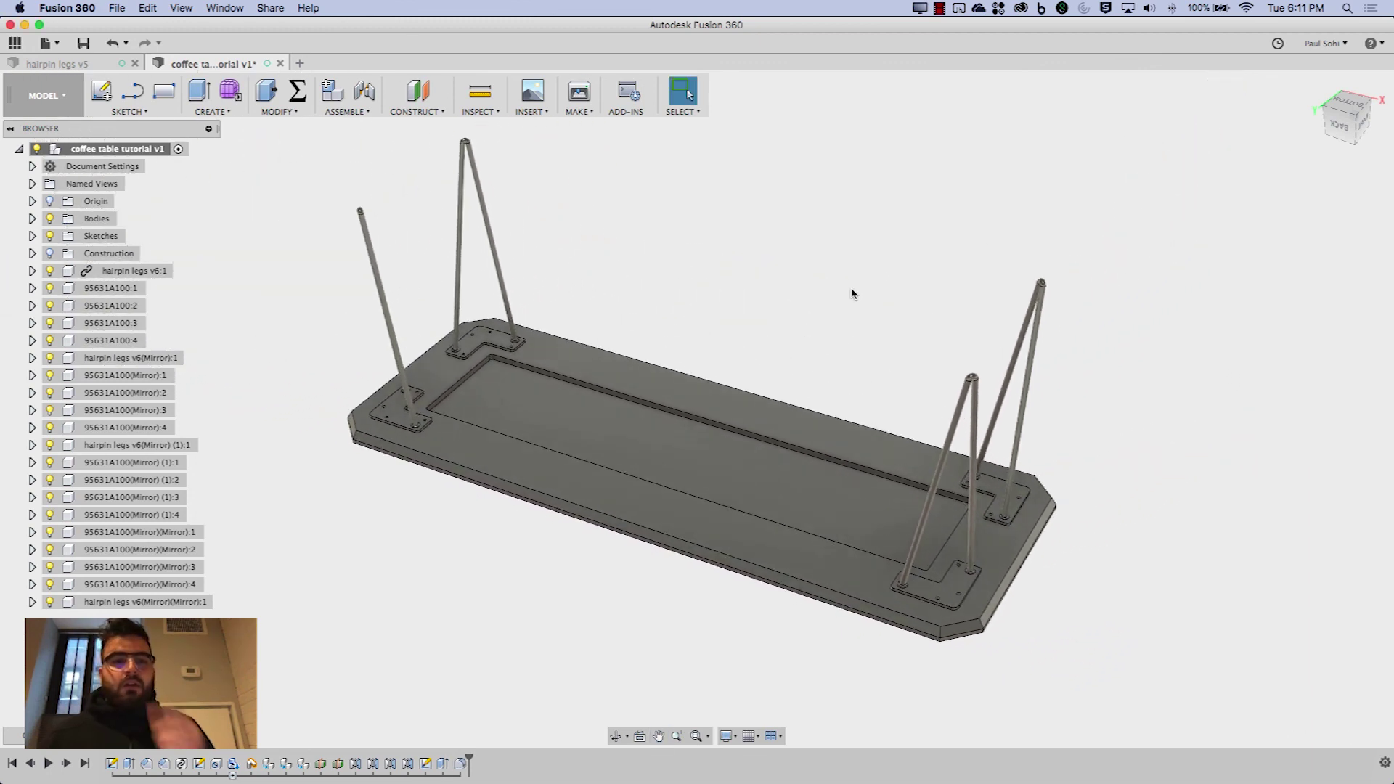
Open the parameters table and set the wood user parameter to 36 mm
{"action": "left_click", "coordinate": [297, 91]}
{"action": "left_click_drag", "start_coordinate": [619, 455], "coordinate": [593, 618]}
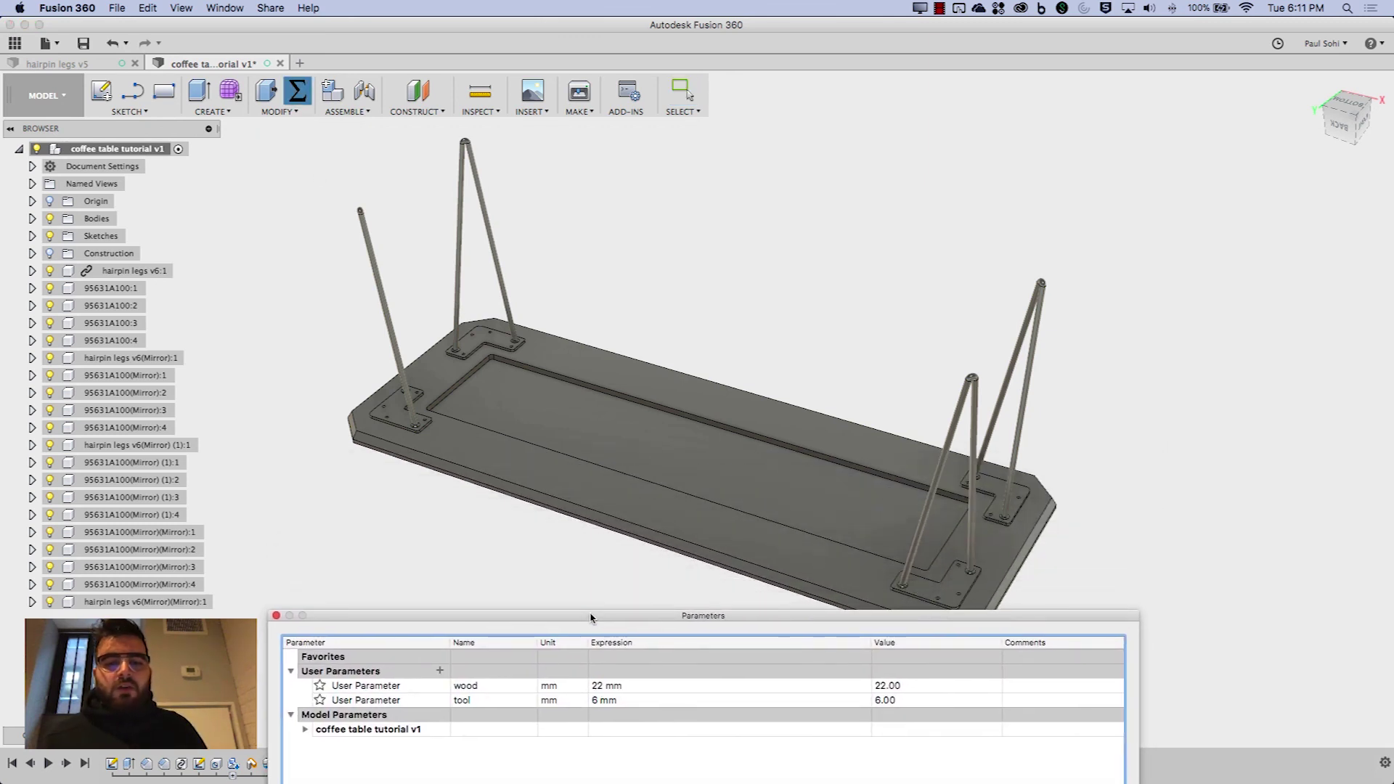
{"action": "double_click", "coordinate": [597, 686]}
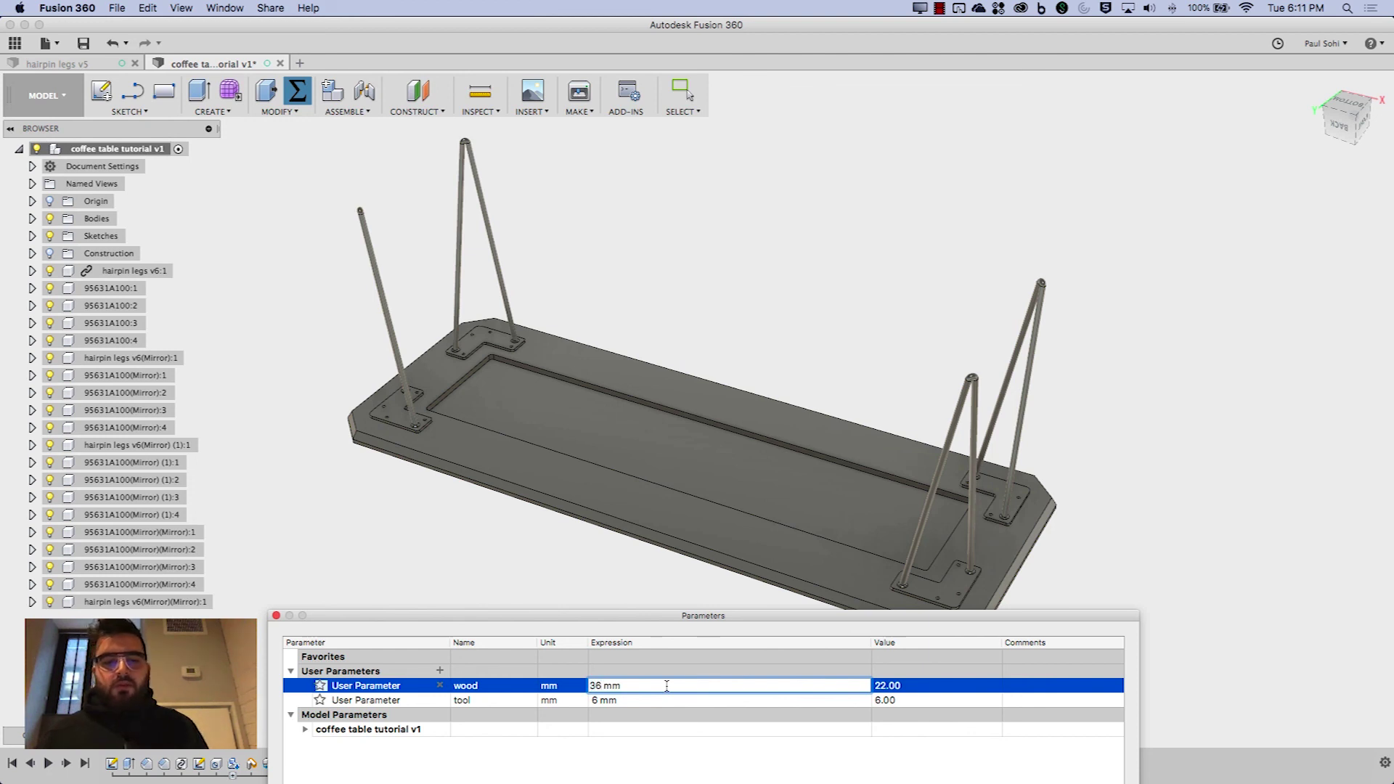
{"action": "key", "text": "Return"}
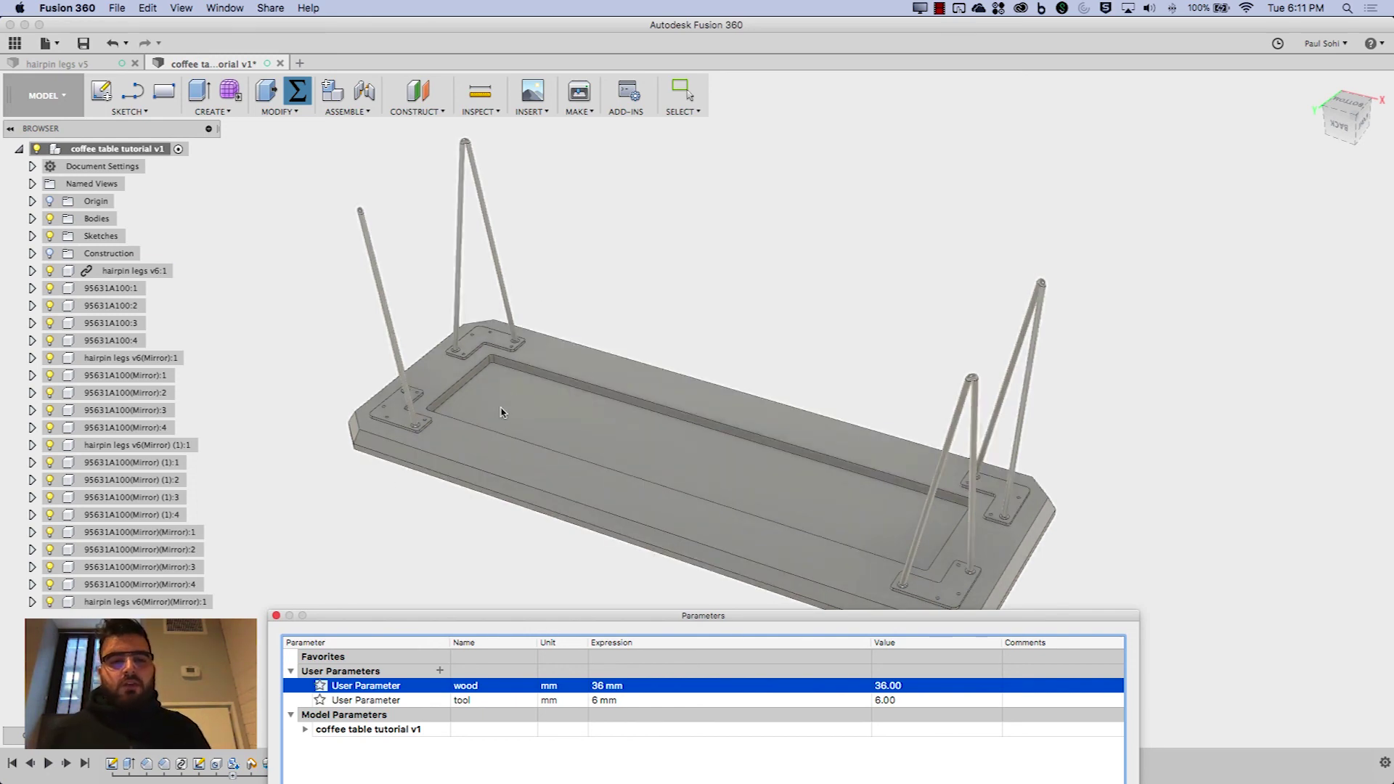
Try 8 mm for the tool user parameter, settle on 20 mm, and close the parameters table
{"action": "double_click", "coordinate": [593, 700]}
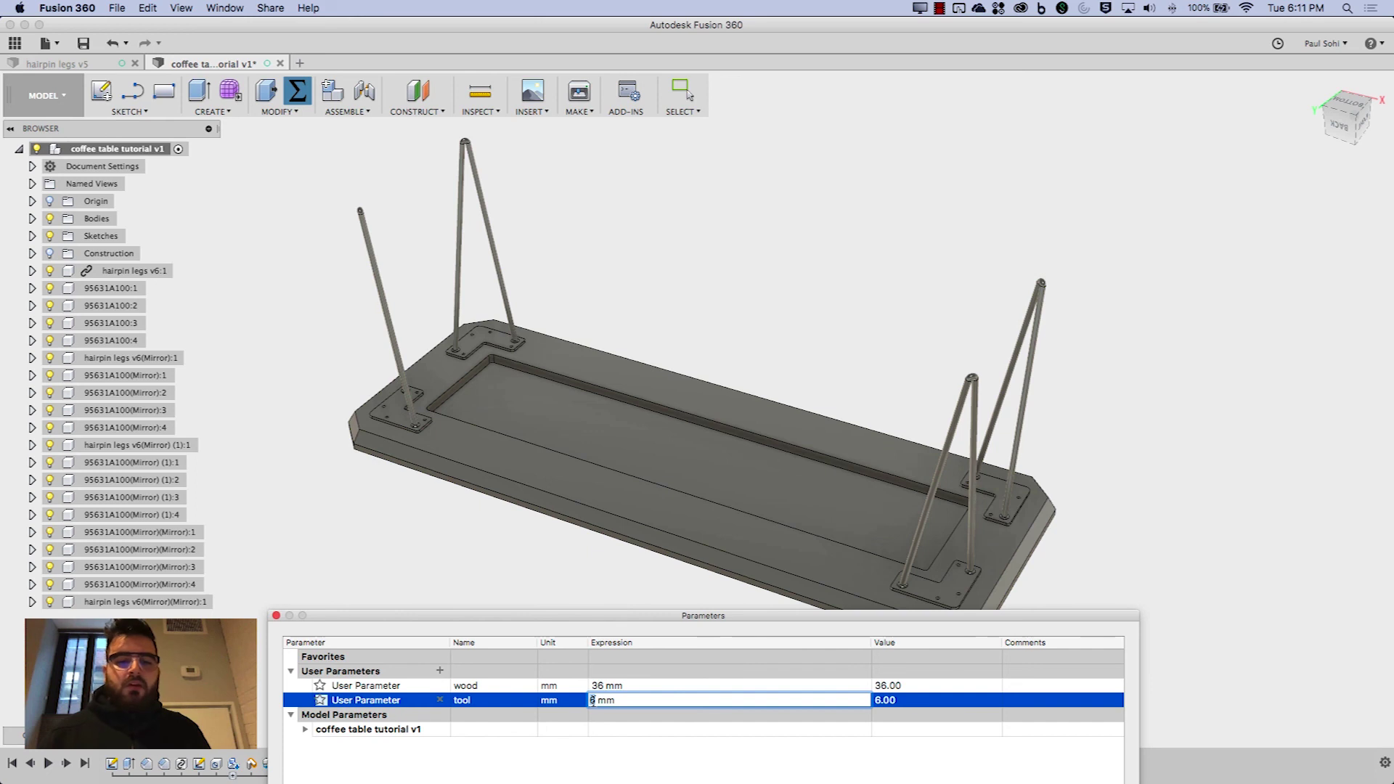
{"action": "key", "text": "Return"}
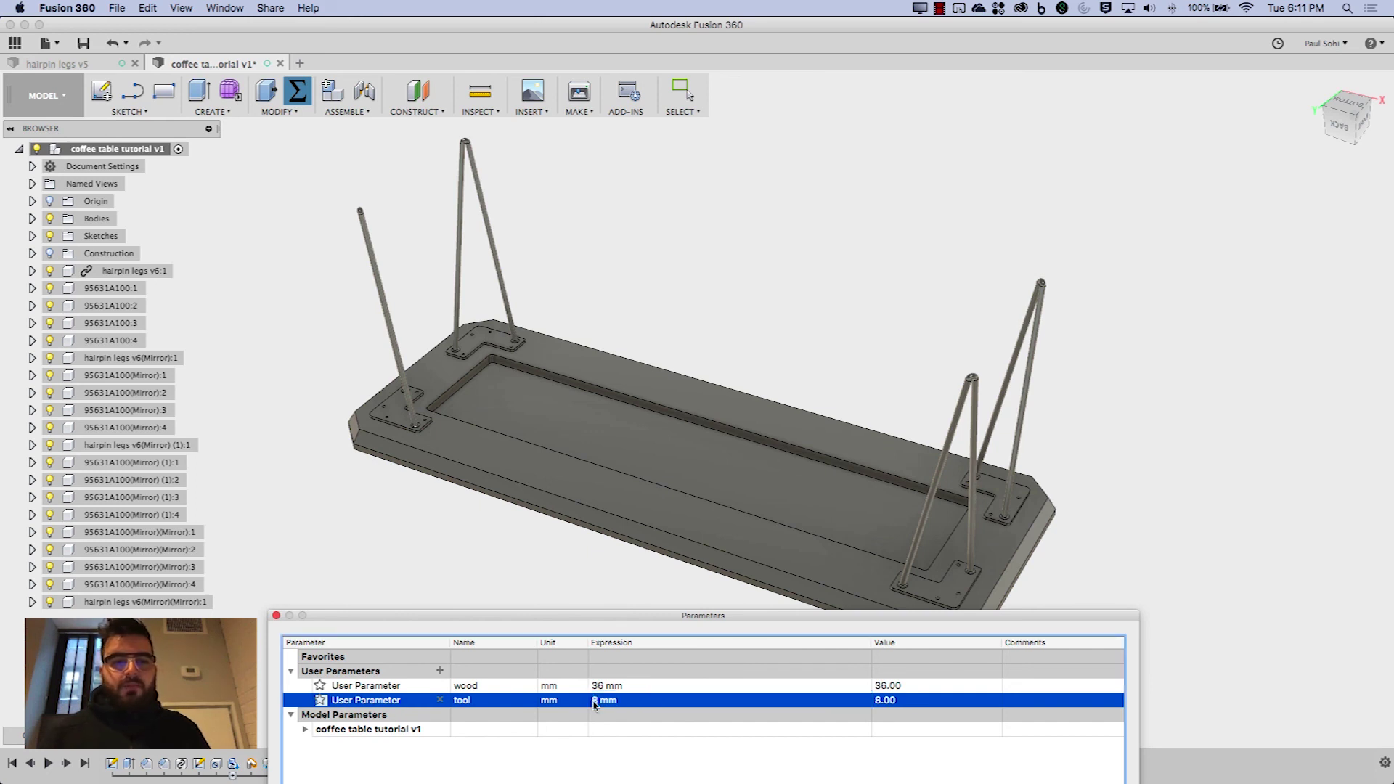
{"action": "left_click", "coordinate": [594, 702]}
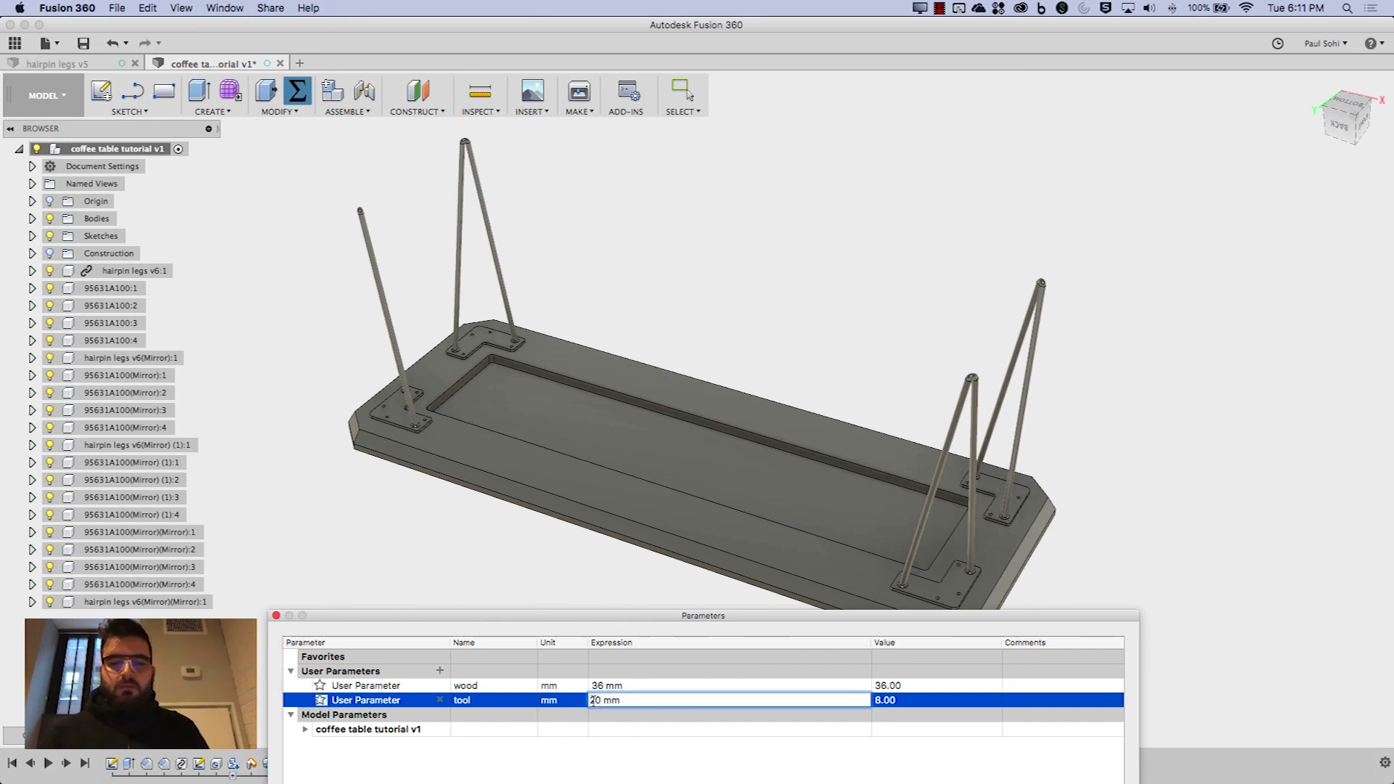
{"action": "key", "text": "Return"}
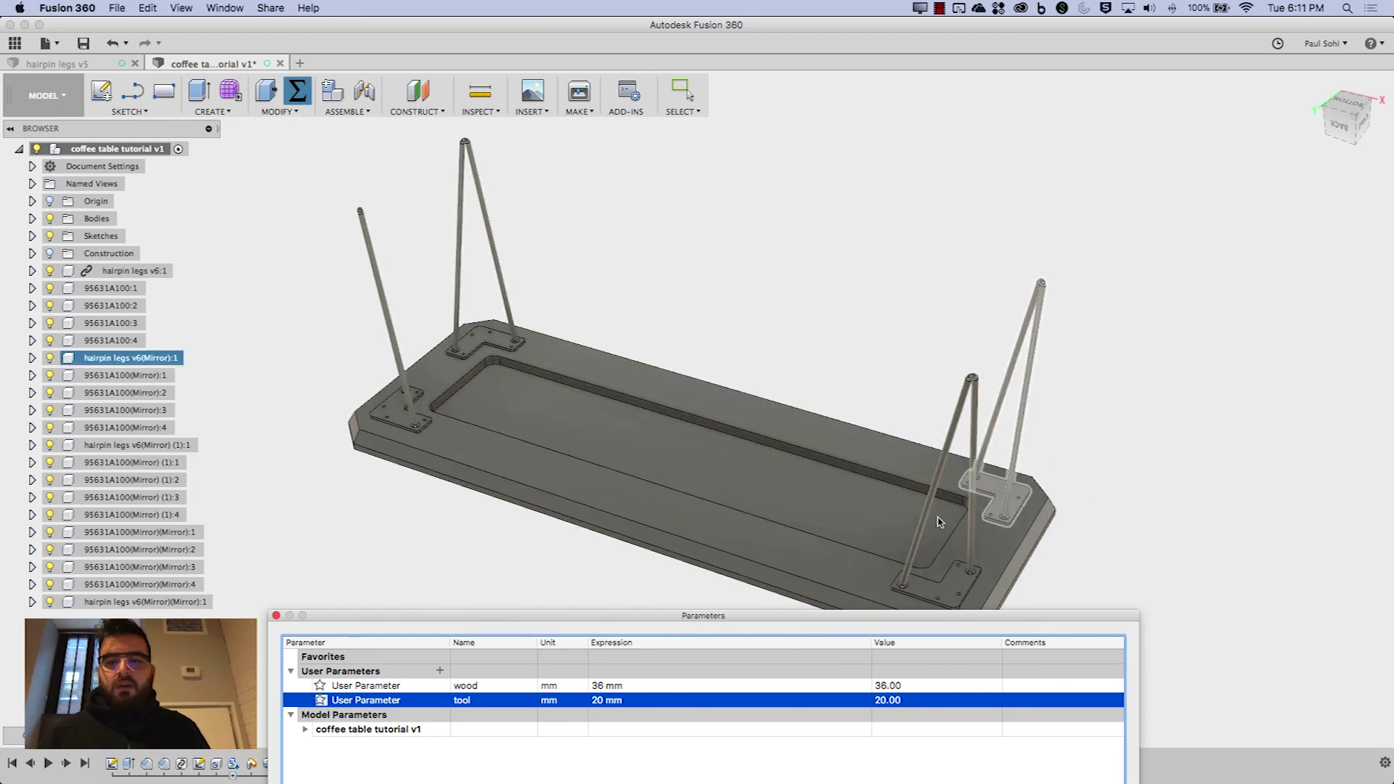
{"action": "key", "text": "Return"}
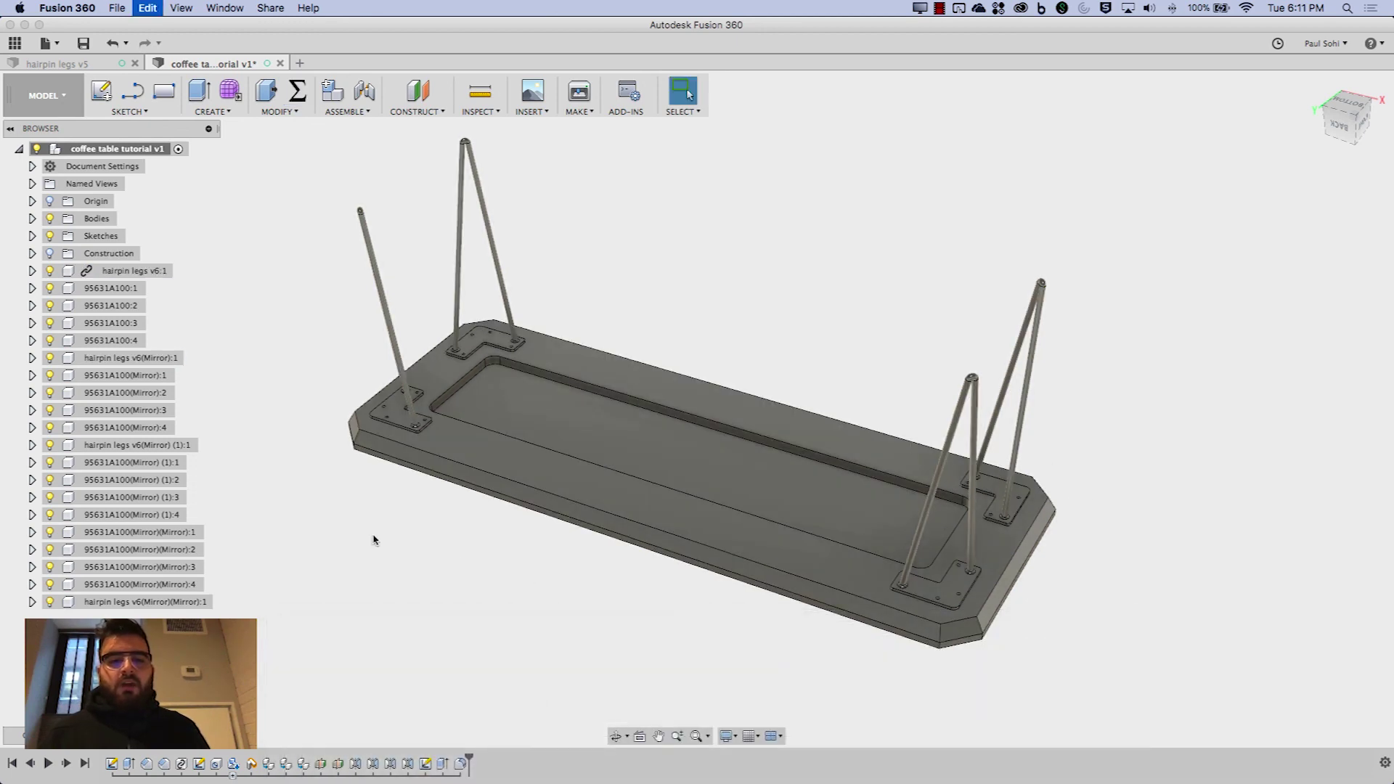